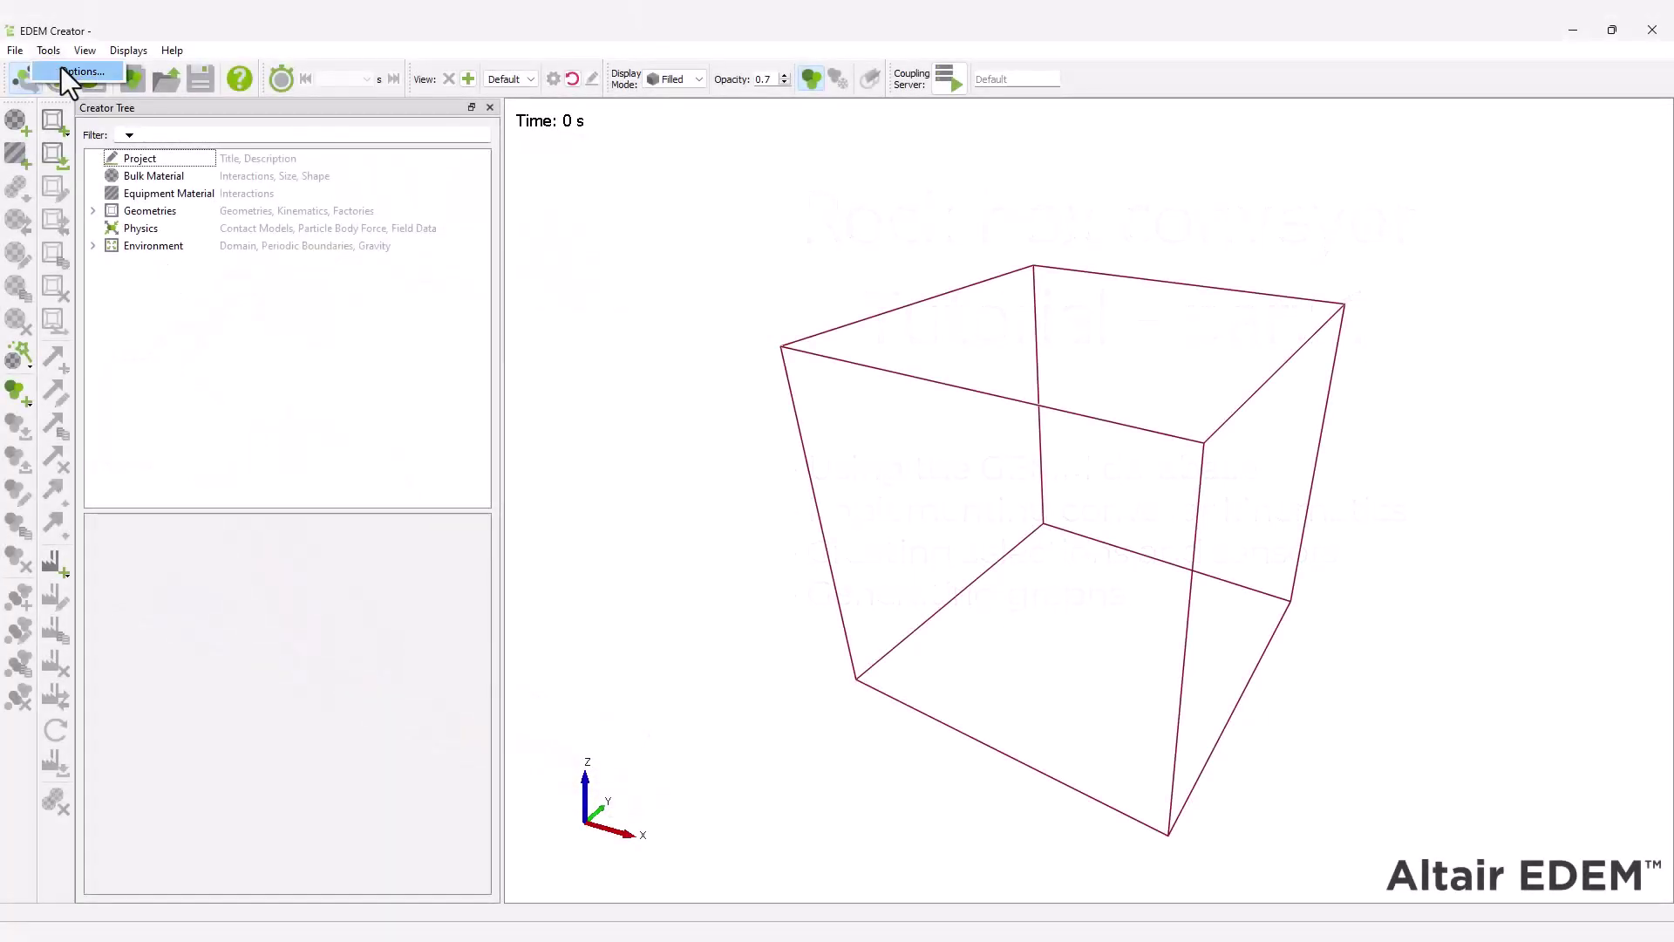
pyautogui.click(855, 228)
pyautogui.click(855, 230)
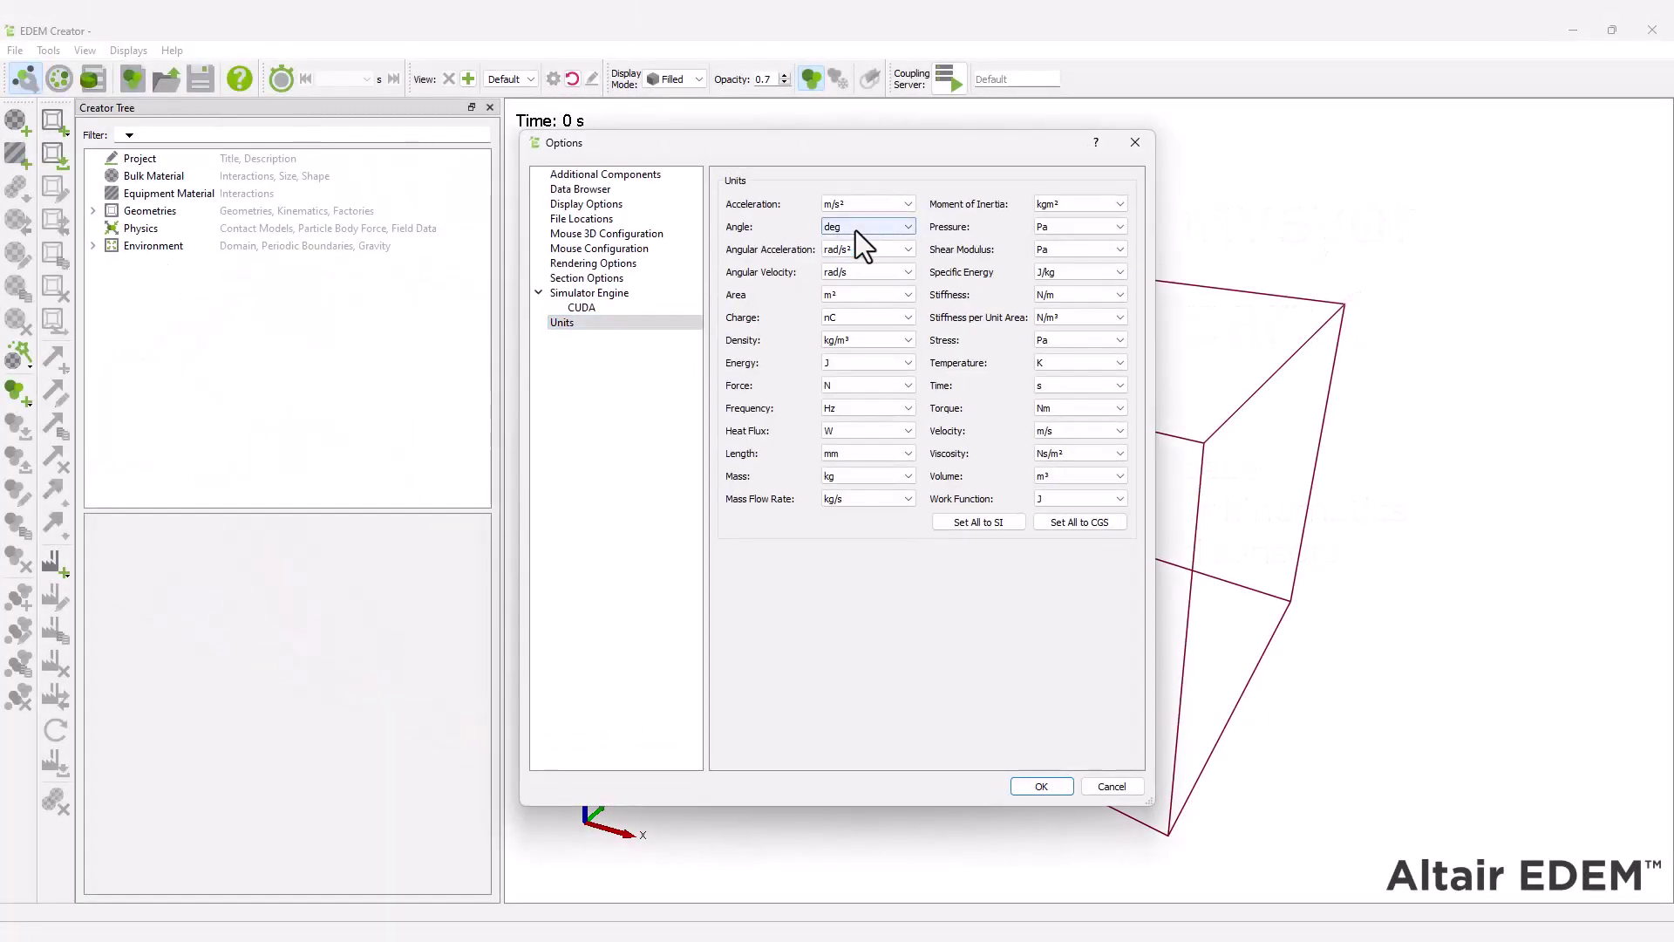
pyautogui.click(872, 272)
pyautogui.click(888, 456)
pyautogui.click(892, 467)
pyautogui.click(896, 496)
pyautogui.click(896, 496)
pyautogui.click(1117, 431)
pyautogui.click(1117, 430)
pyautogui.click(1038, 786)
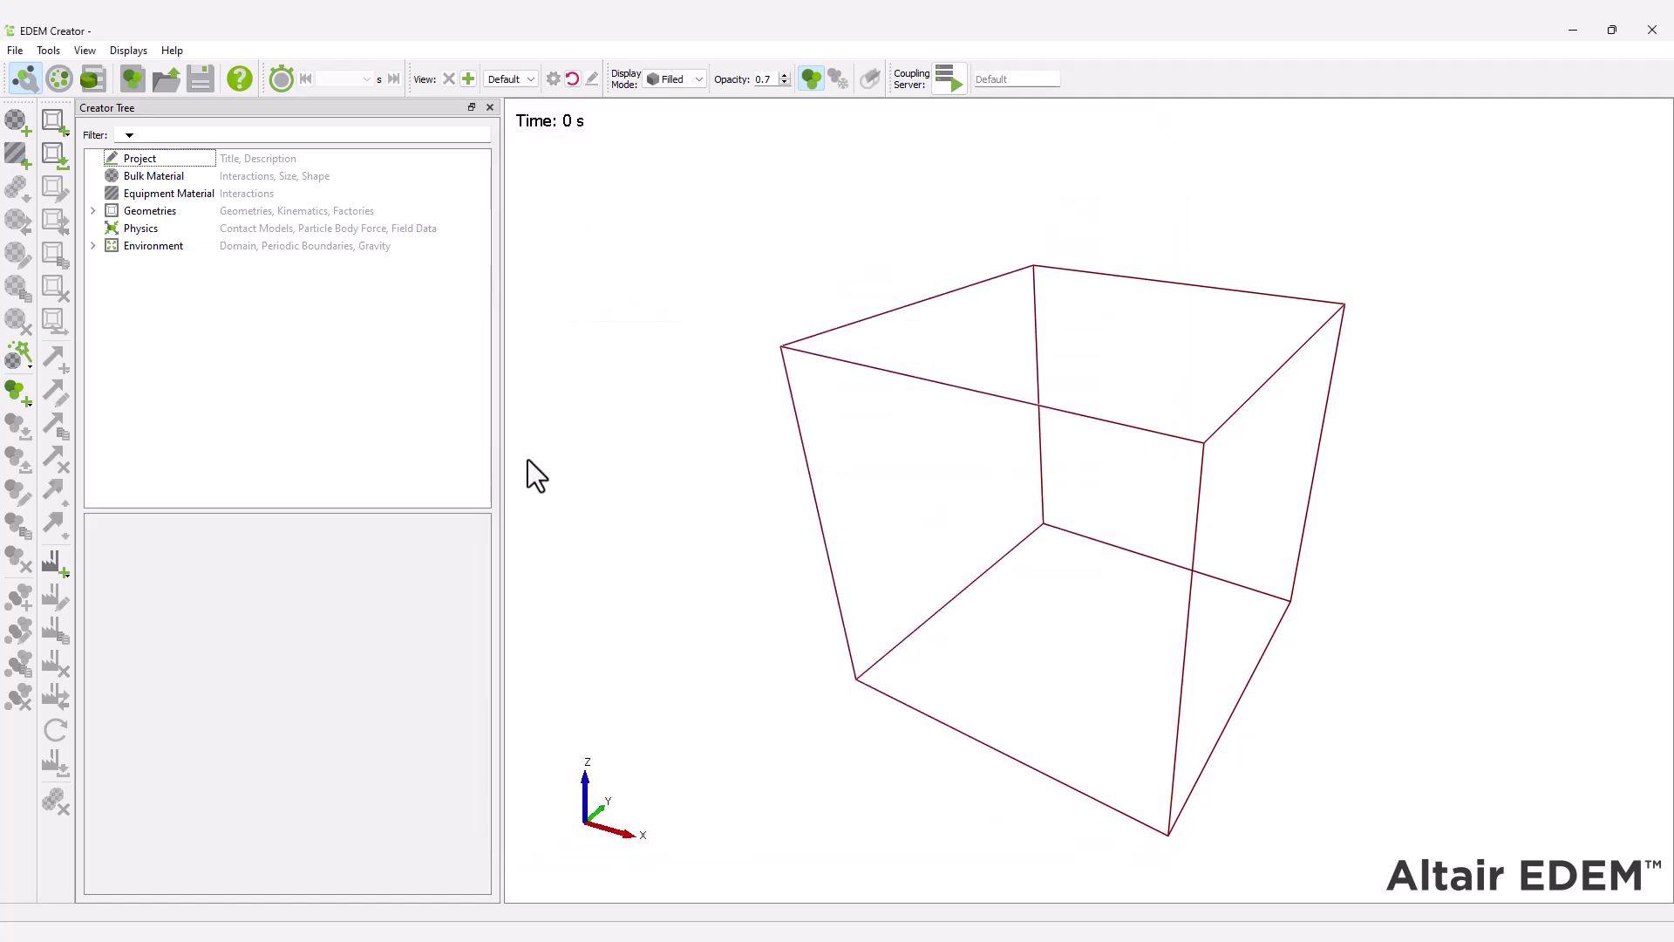
# - Start the GEMM material wizard searching by properties: Extra Large scale, 1000–1500 kg/m³ bulk density
pyautogui.rightClick(143, 176)
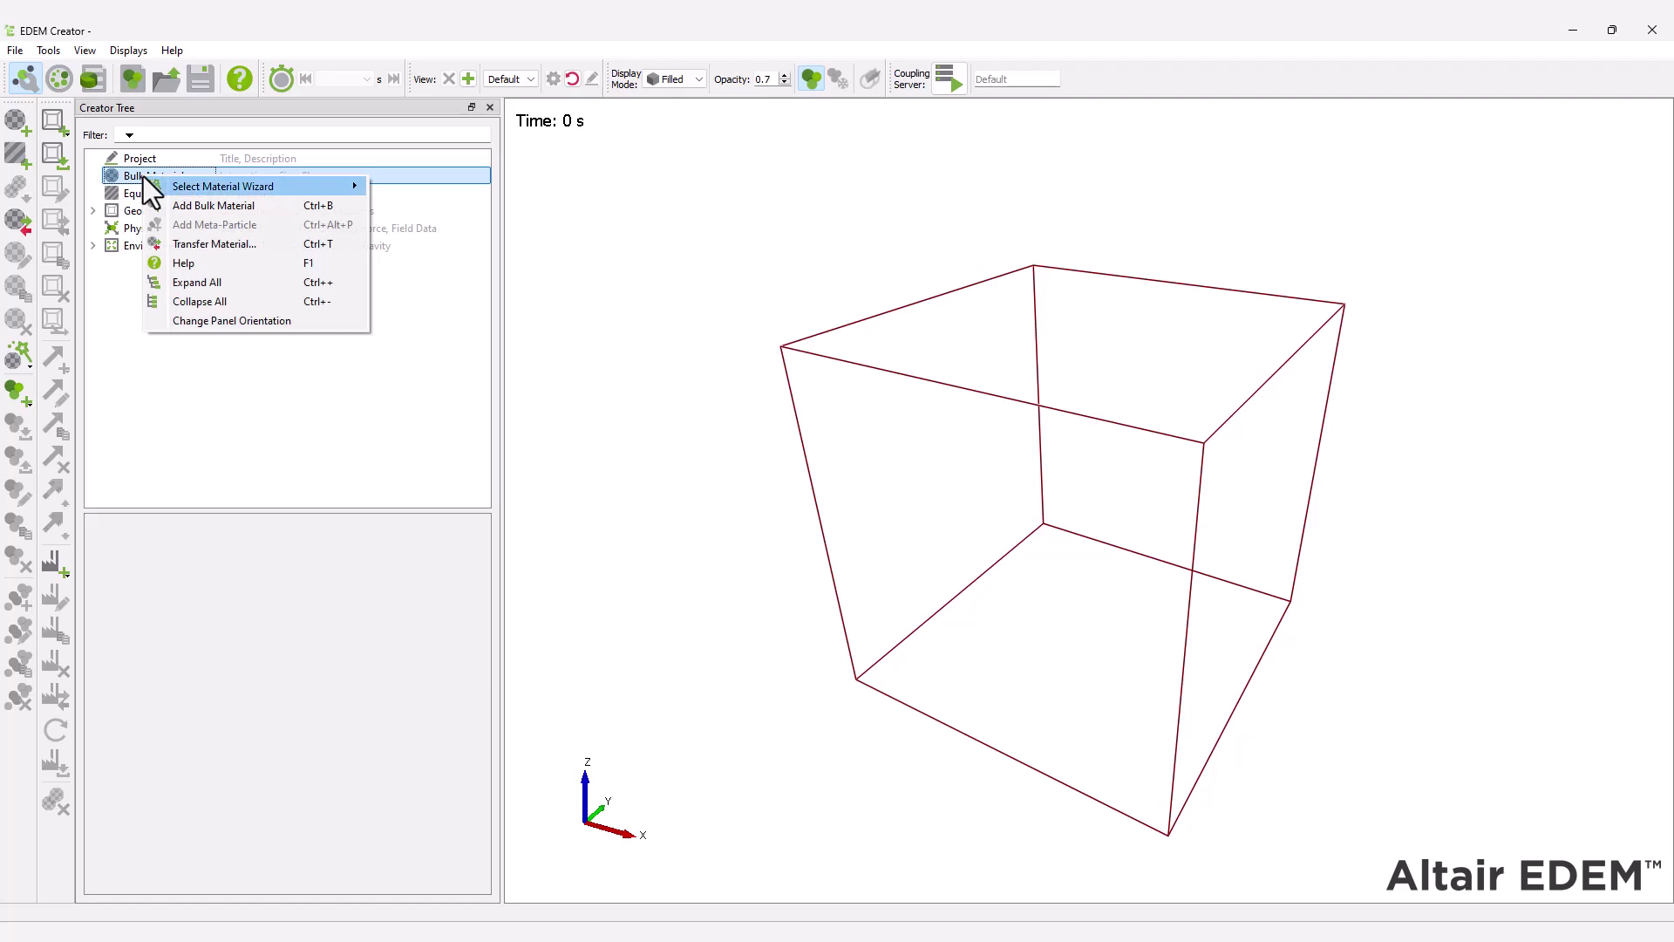
pyautogui.moveTo(223, 184)
pyautogui.click(415, 186)
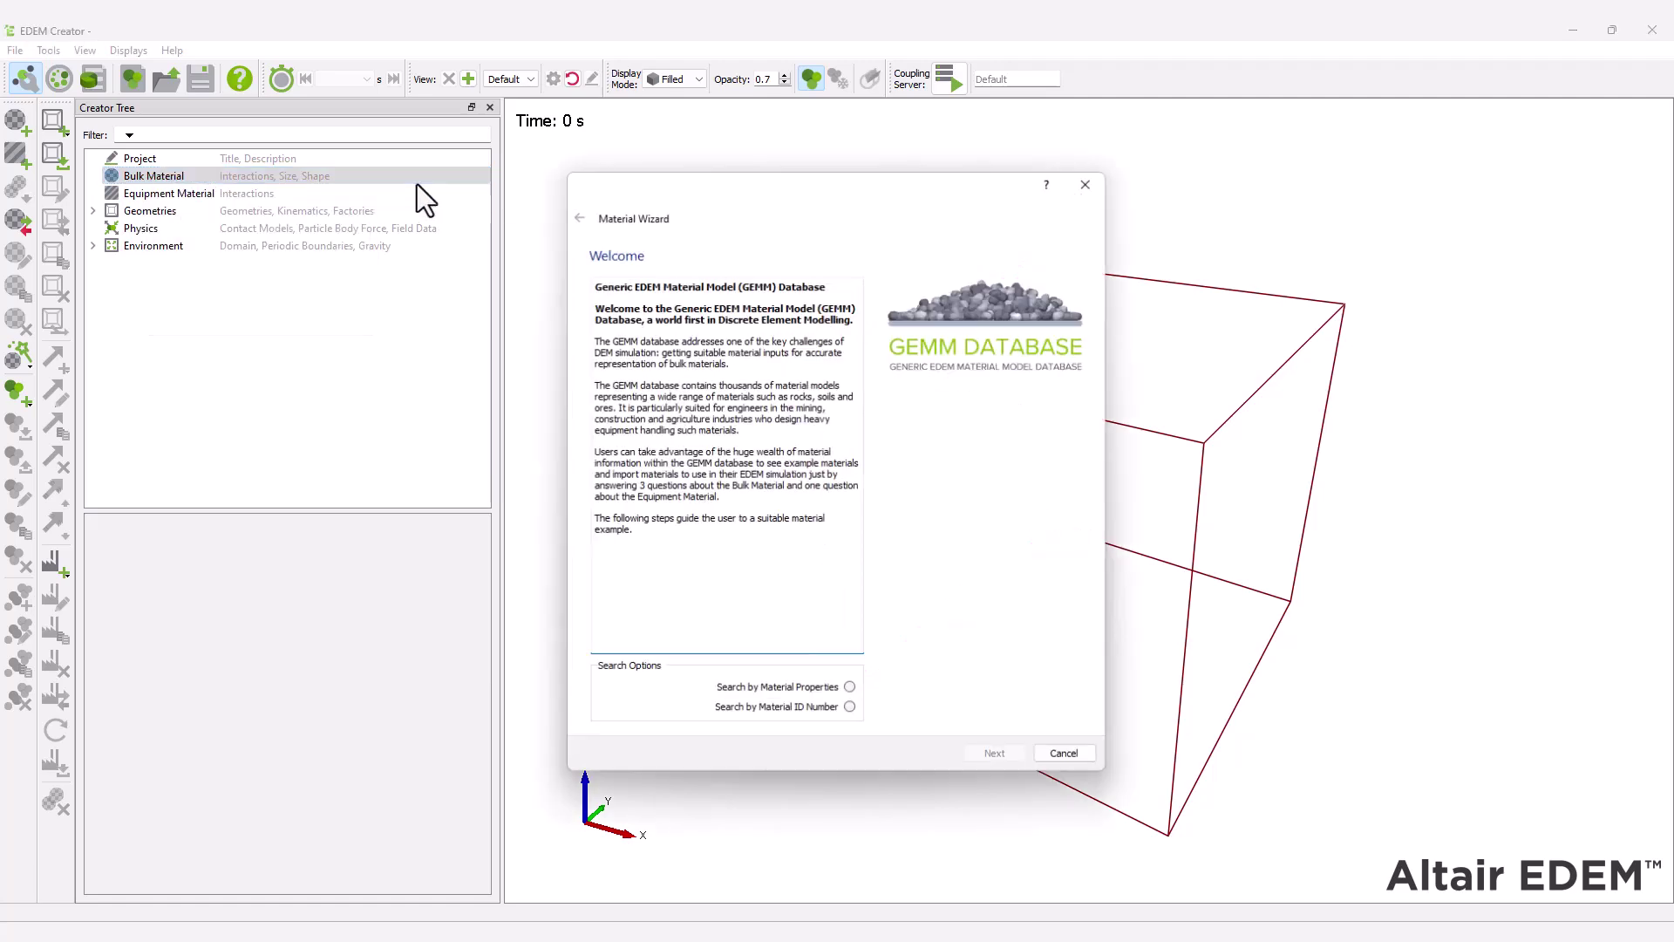
pyautogui.click(850, 689)
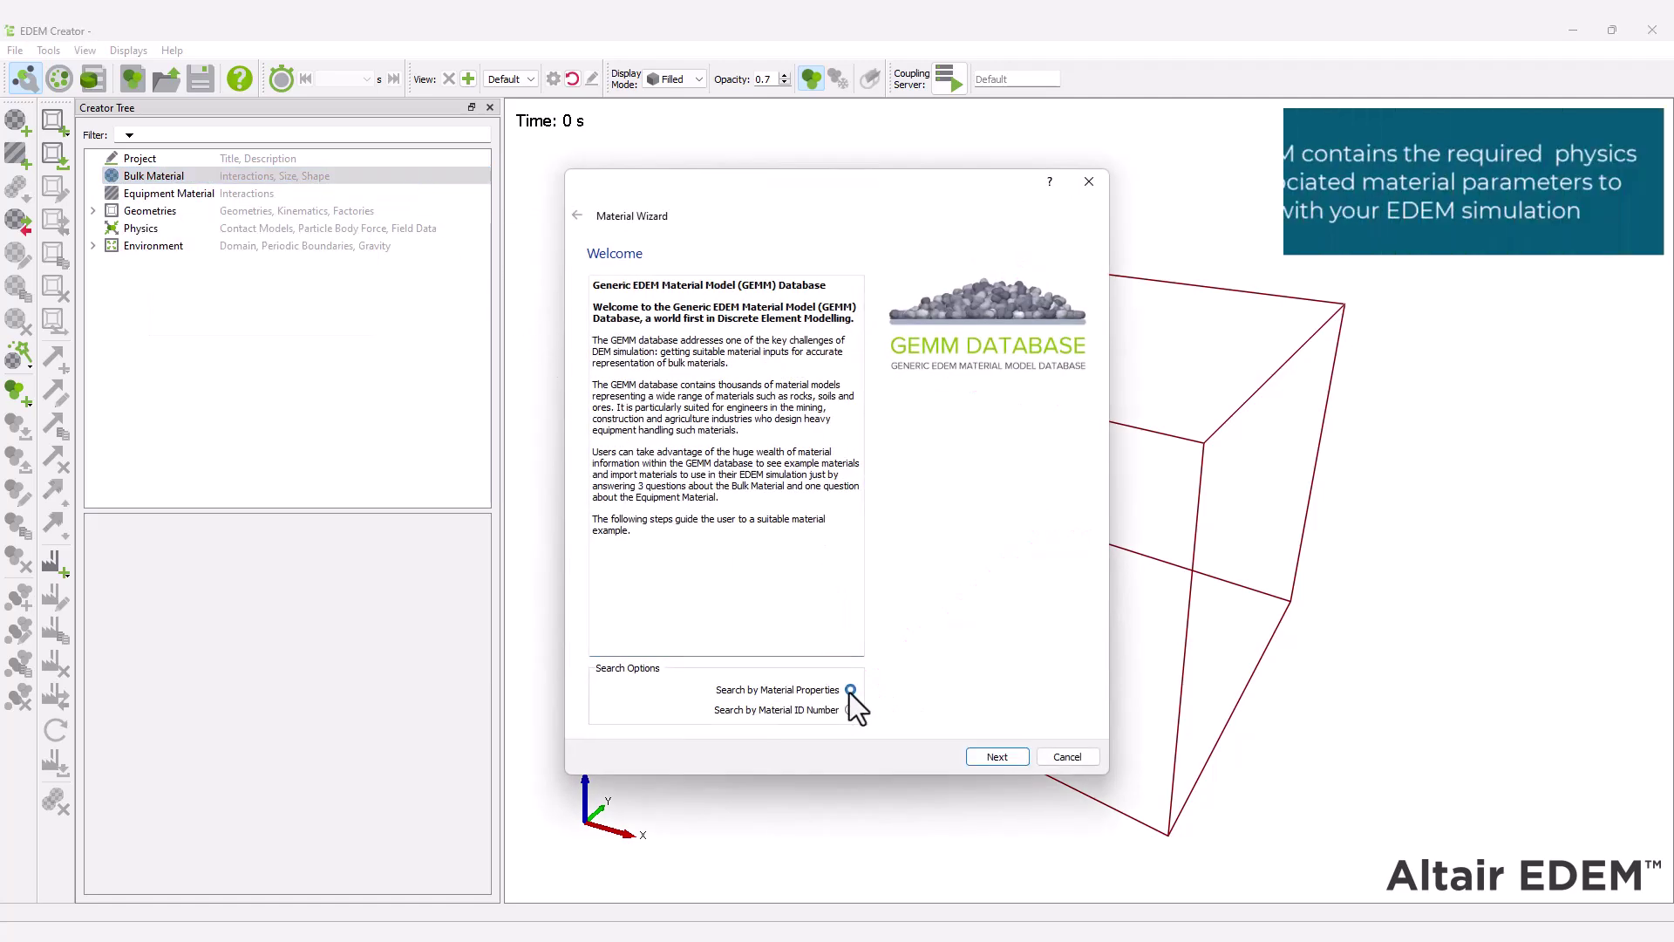
pyautogui.click(997, 757)
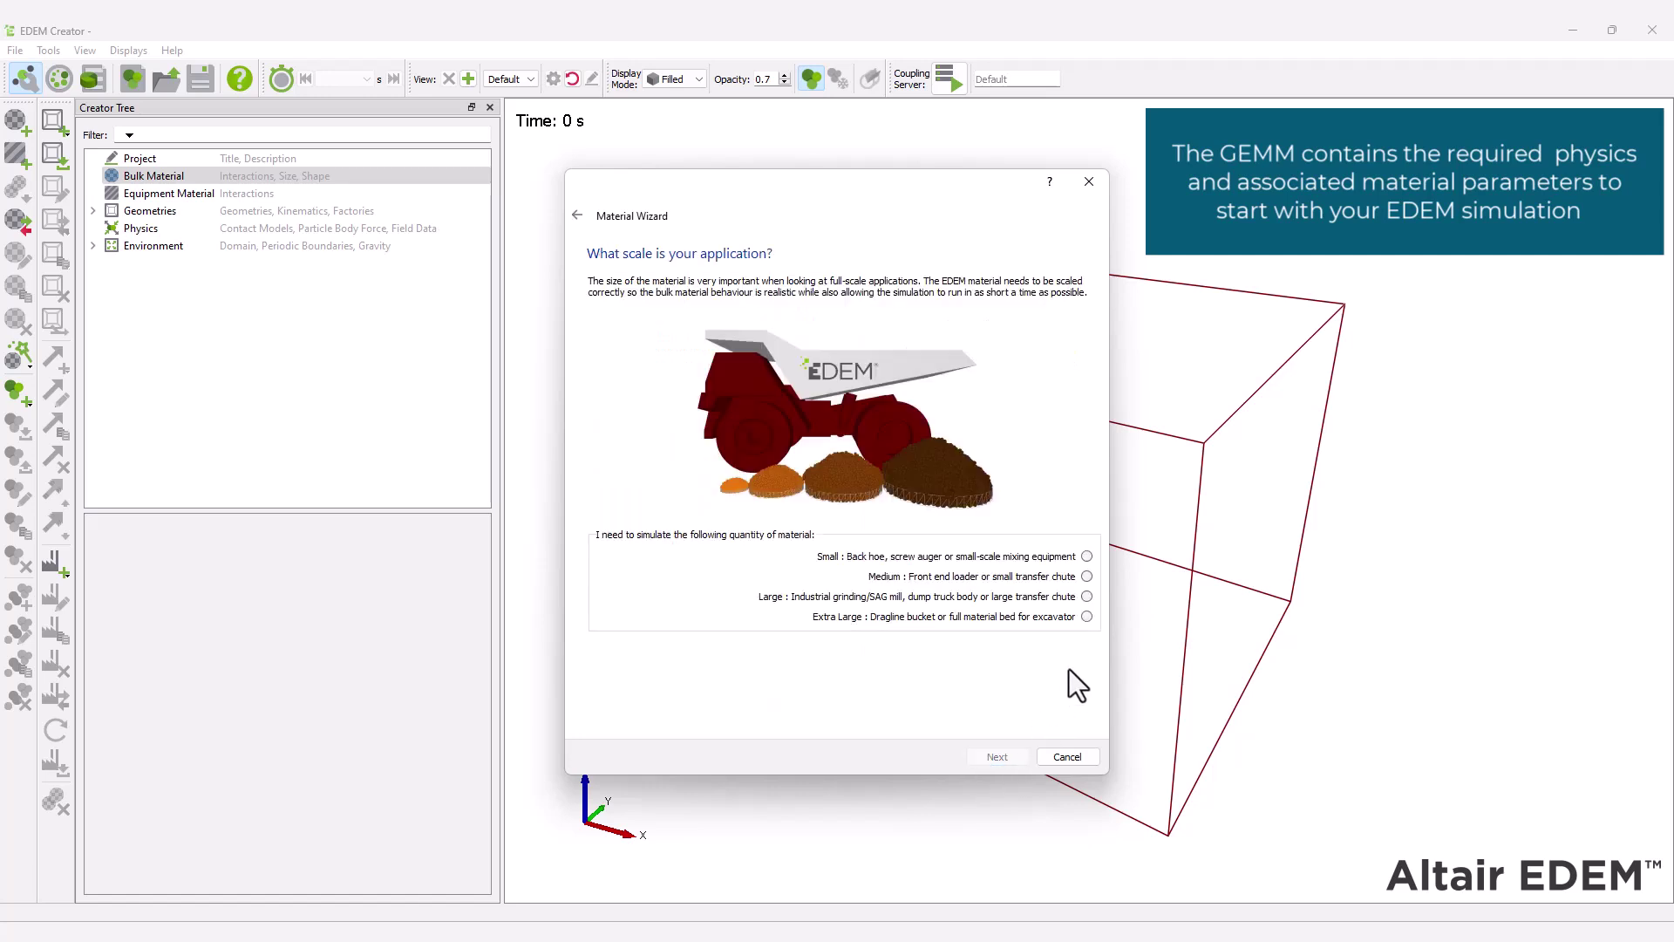
pyautogui.click(1086, 616)
pyautogui.click(1000, 759)
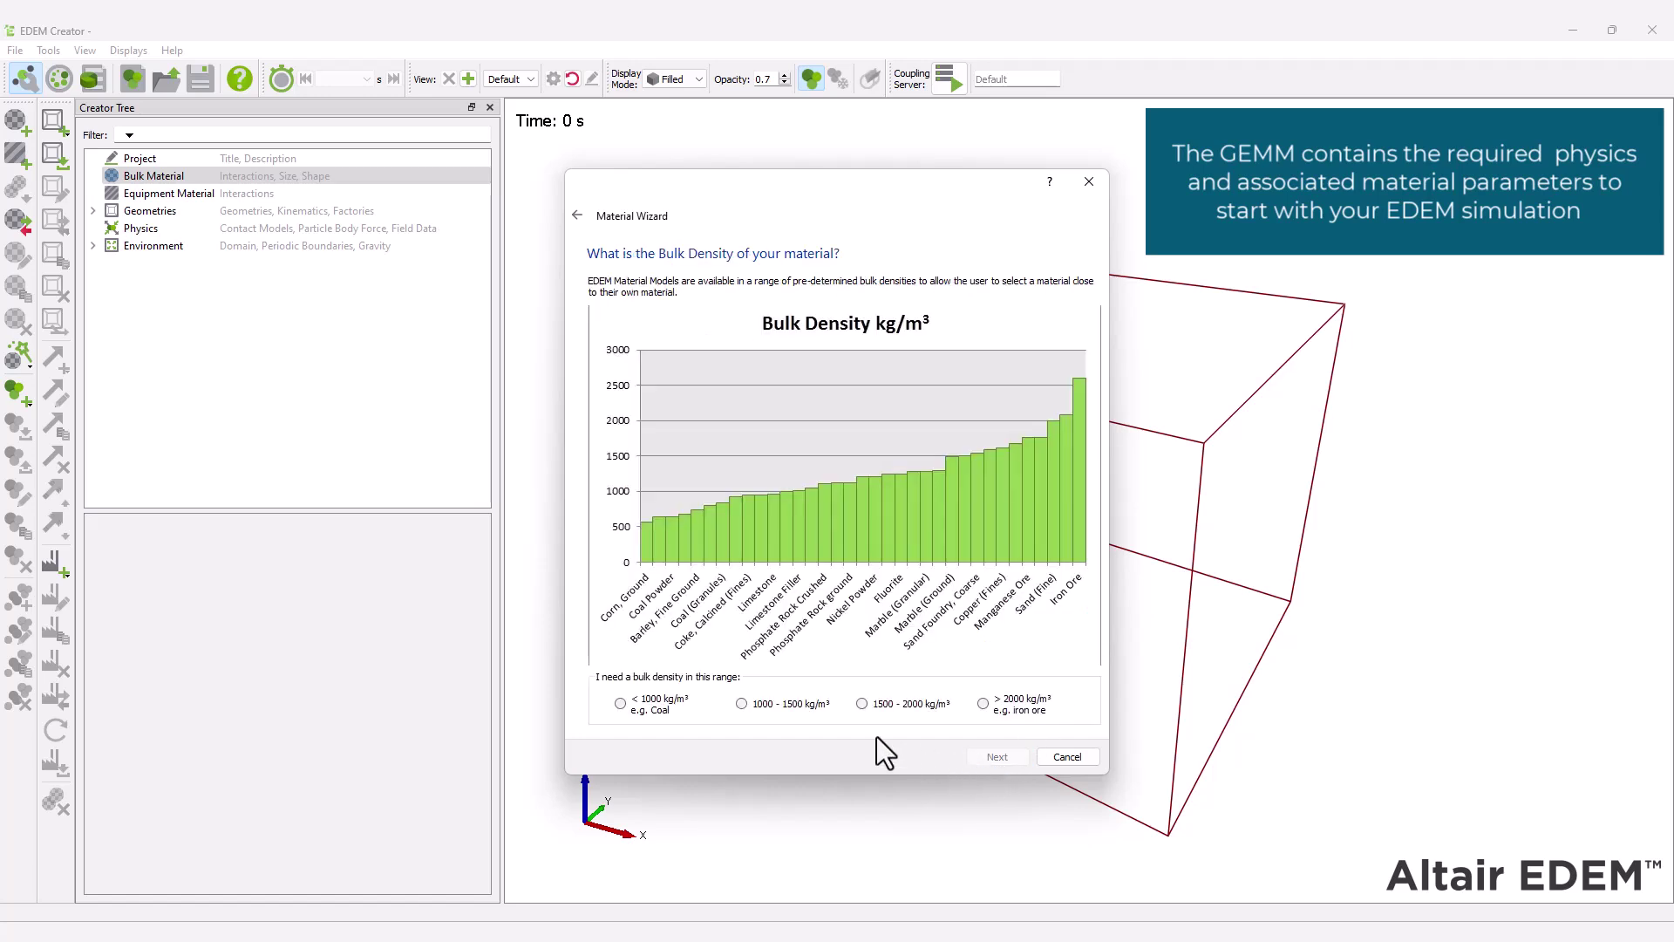
pyautogui.click(741, 704)
pyautogui.click(987, 758)
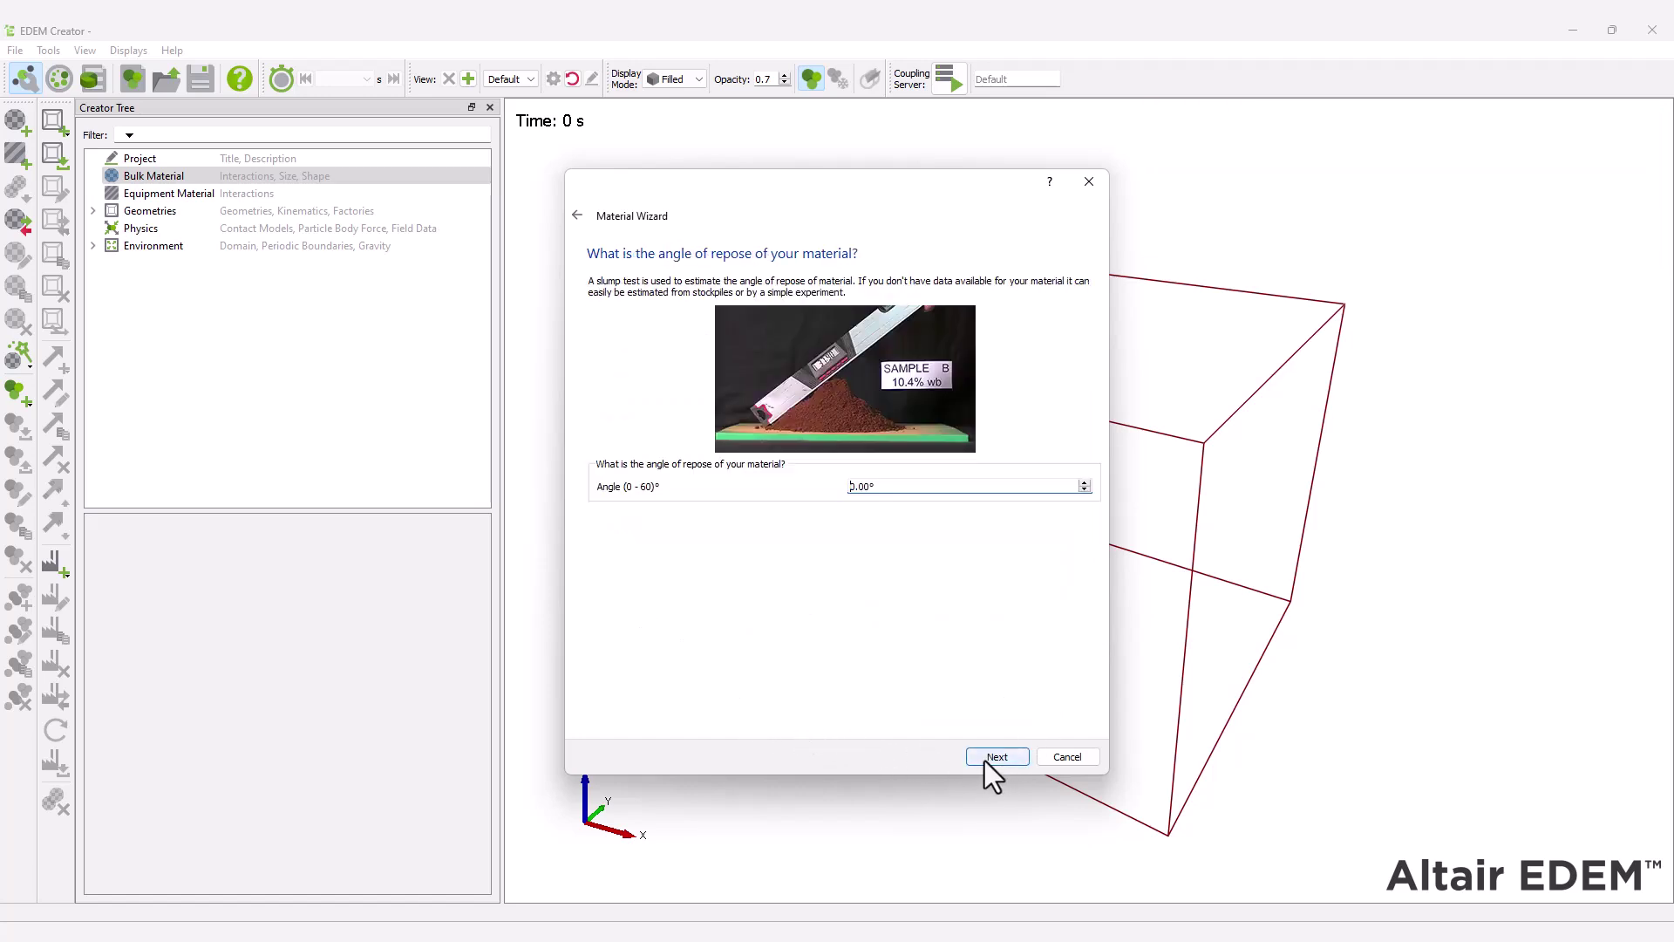
# - Enter a 38° angle of repose, choose the first matching GEMM material and finish
pyautogui.write('38')
pyautogui.click(998, 761)
pyautogui.click(673, 347)
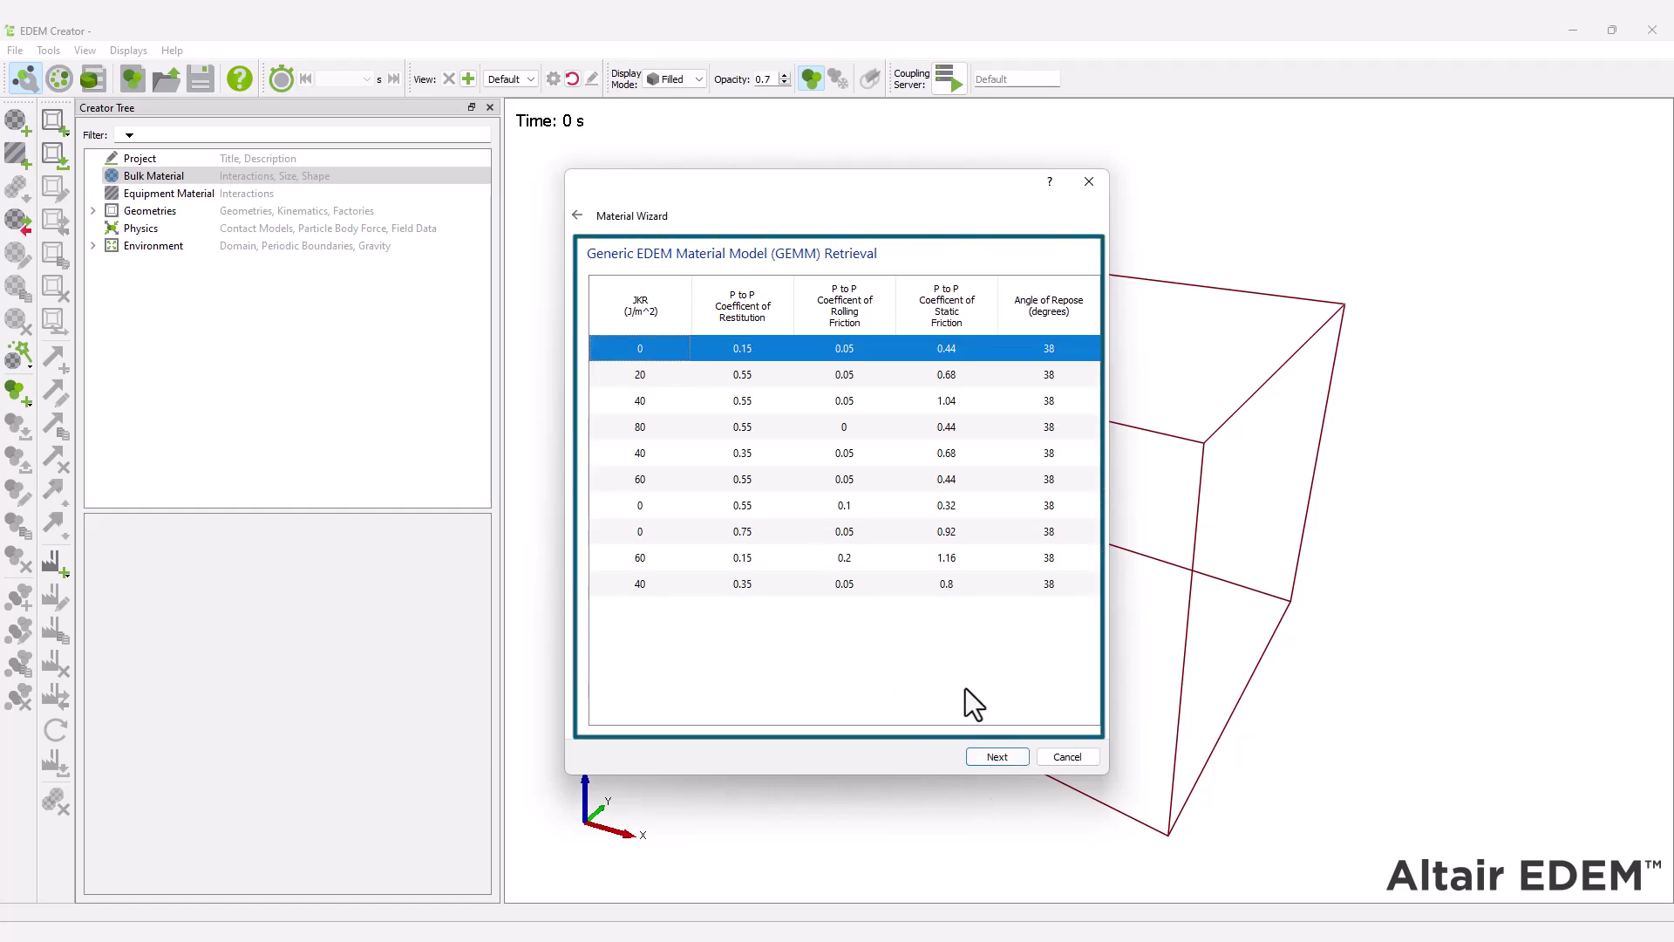
pyautogui.click(995, 757)
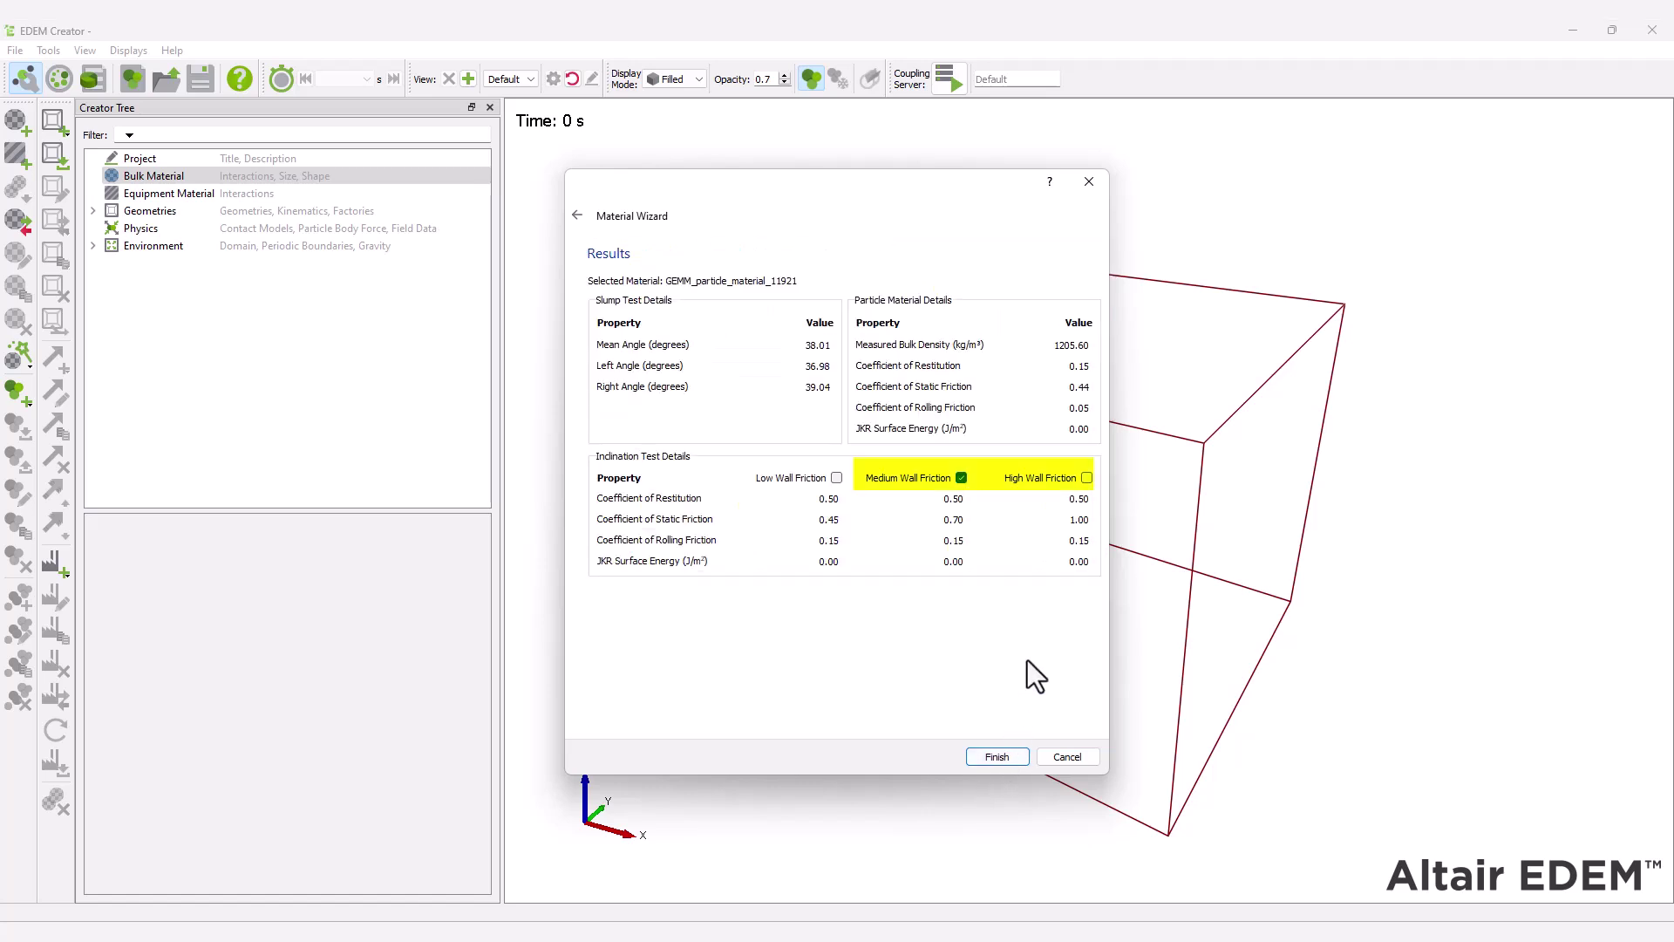
pyautogui.click(999, 757)
# - Rename the new GEMM bulk material to Rock
pyautogui.click(168, 193)
pyautogui.rightClick(165, 192)
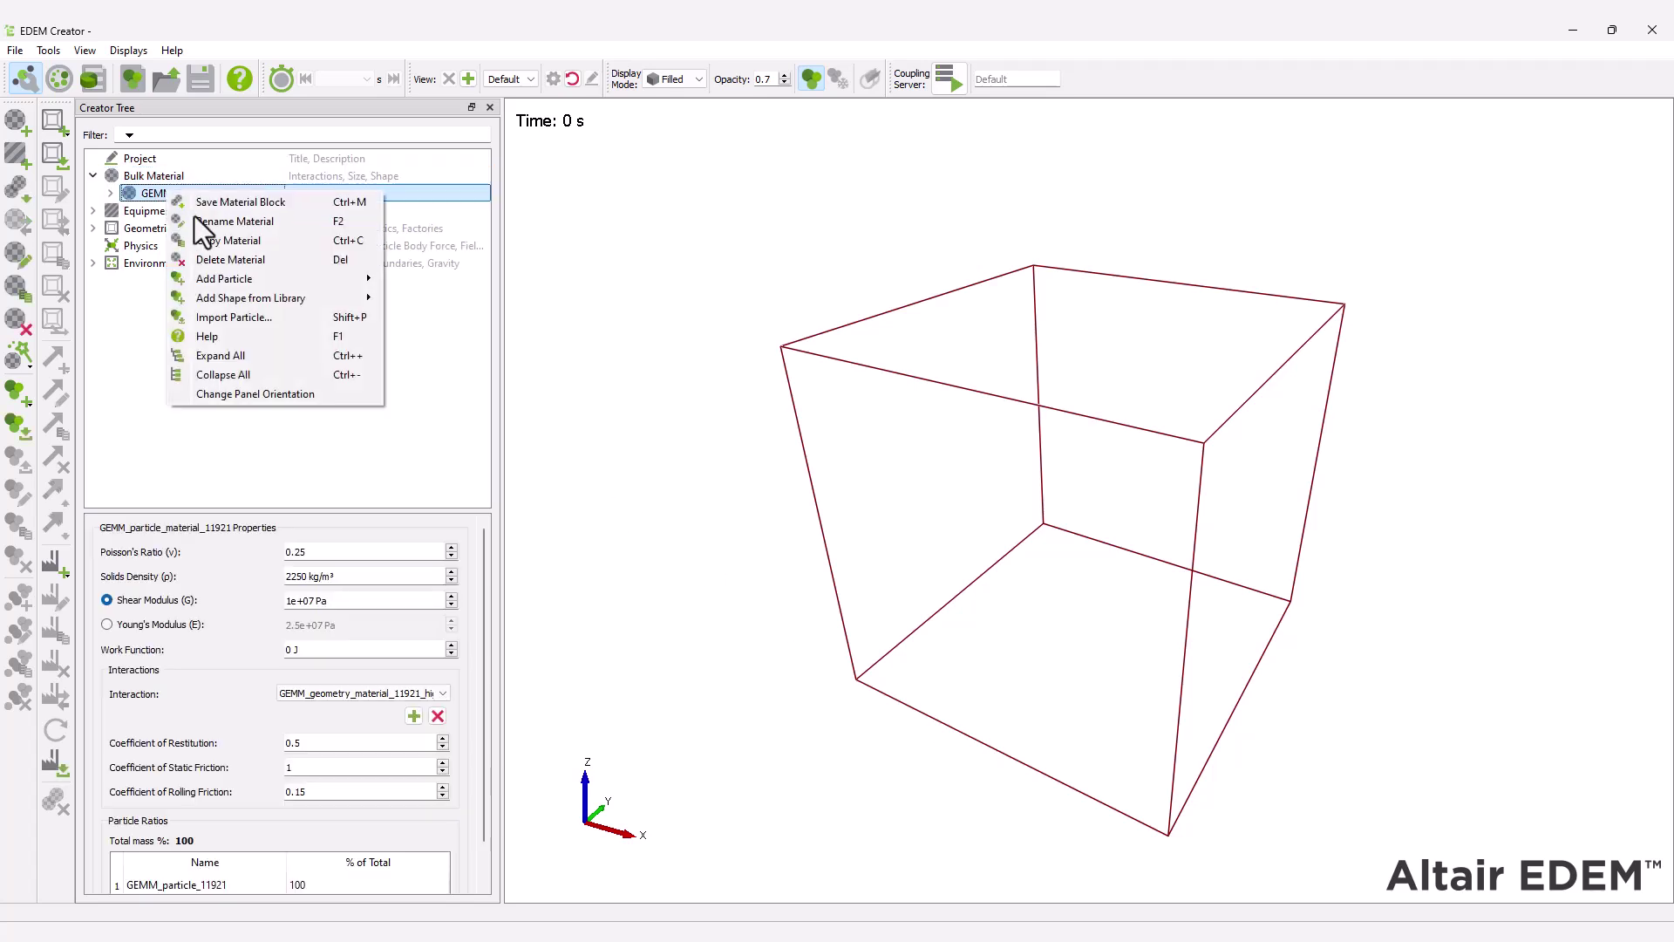
pyautogui.click(205, 228)
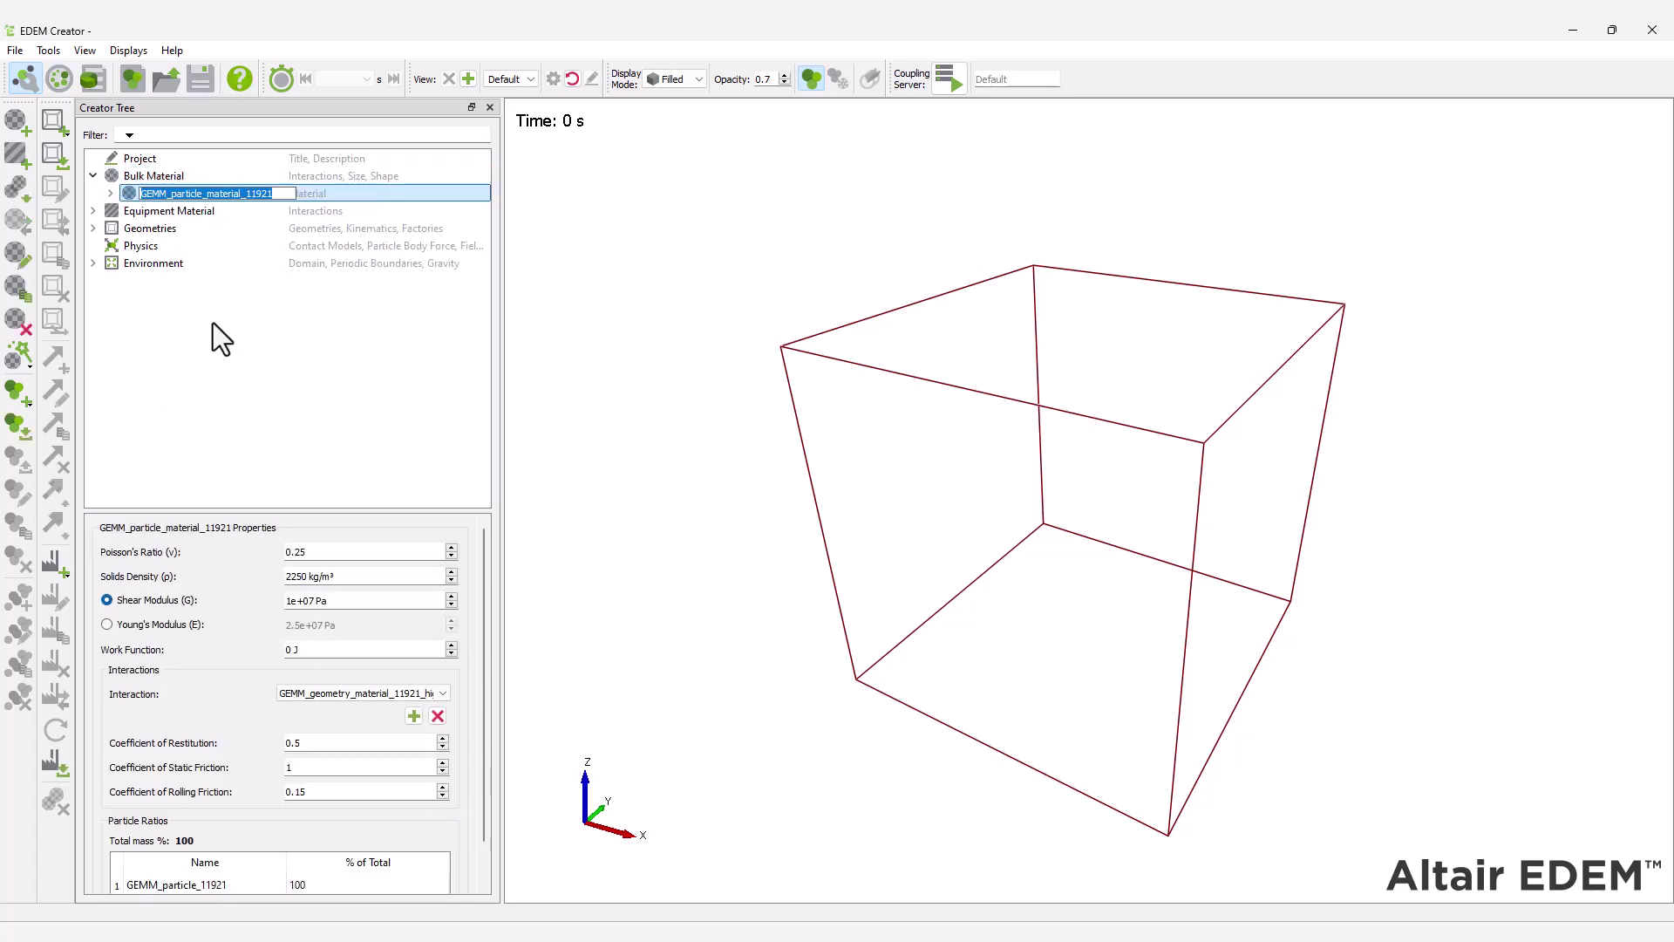
pyautogui.write('Rock')
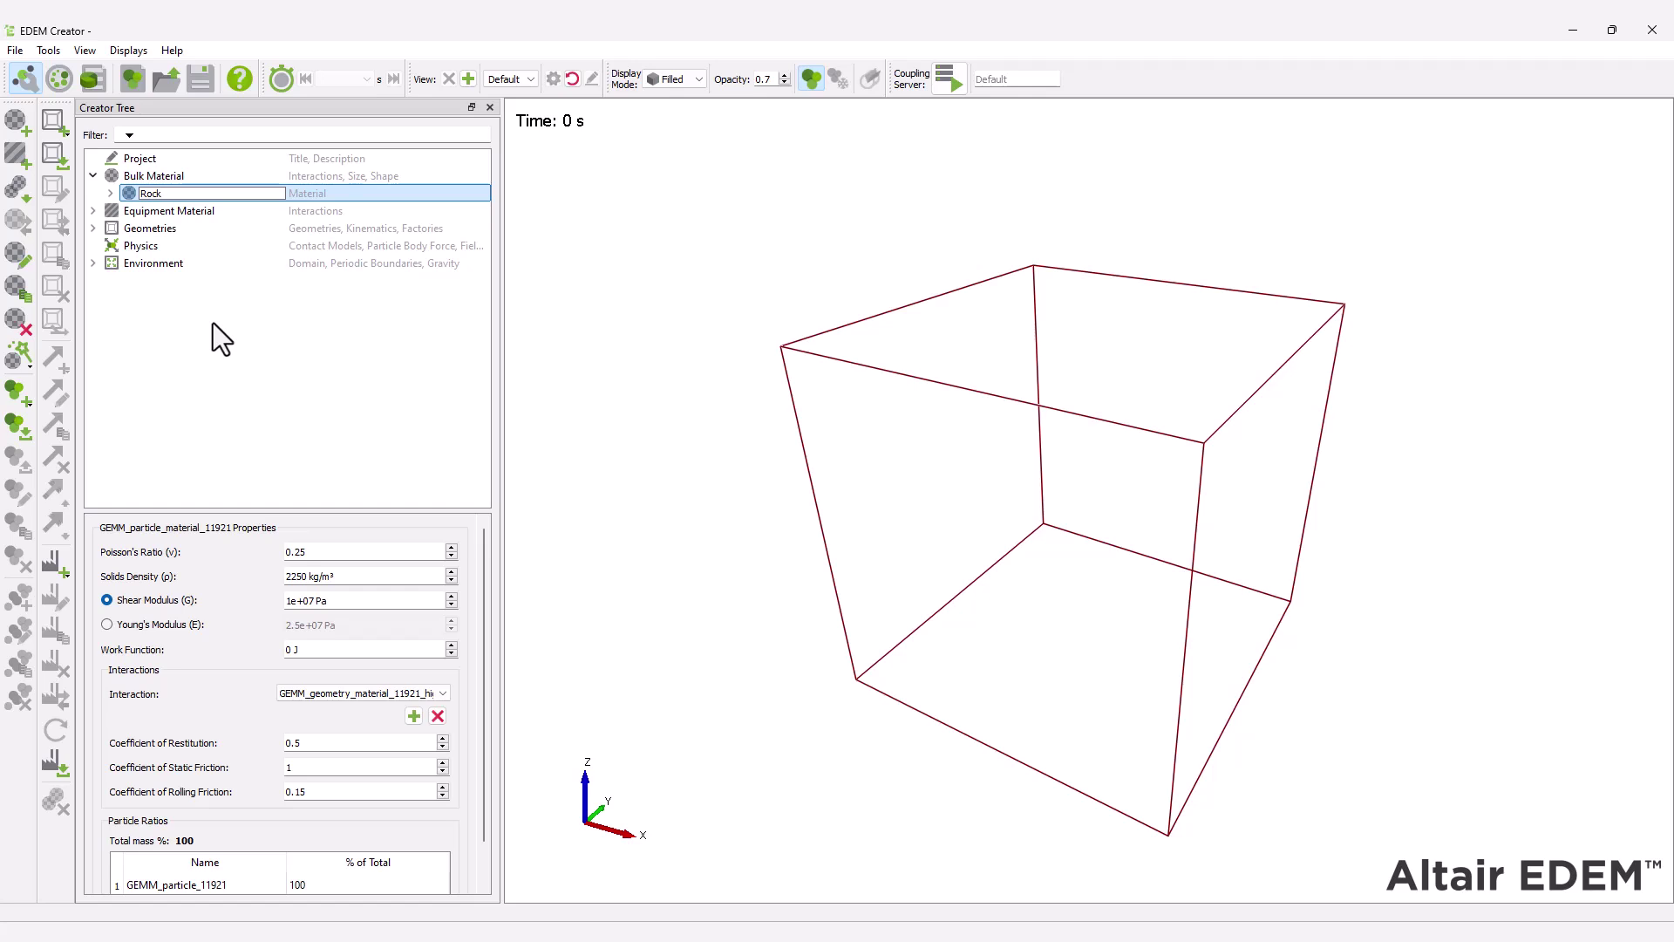
pyautogui.press('Return')
# - Rename the high-friction equipment material to Rubber and the medium-friction one to Steel
pyautogui.click(93, 211)
pyautogui.click(231, 231)
pyautogui.rightClick(233, 232)
pyautogui.click(245, 240)
pyautogui.write('Rubber')
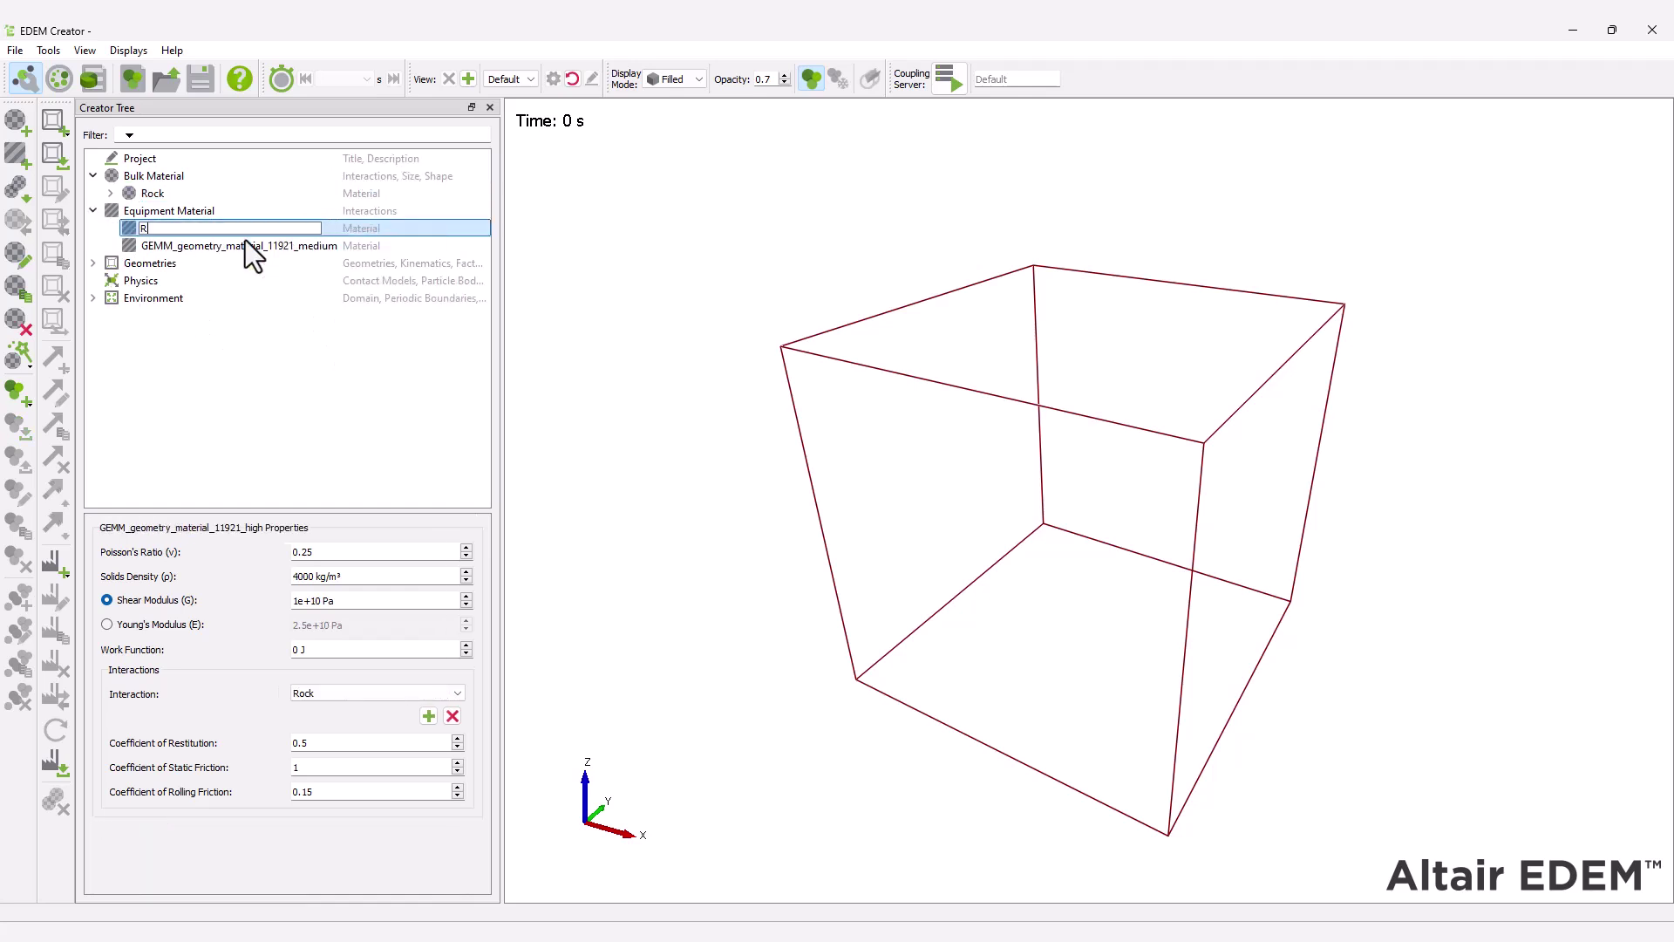
pyautogui.press('Return')
pyautogui.click(246, 248)
pyautogui.rightClick(246, 248)
pyautogui.click(267, 257)
pyautogui.write('Steel')
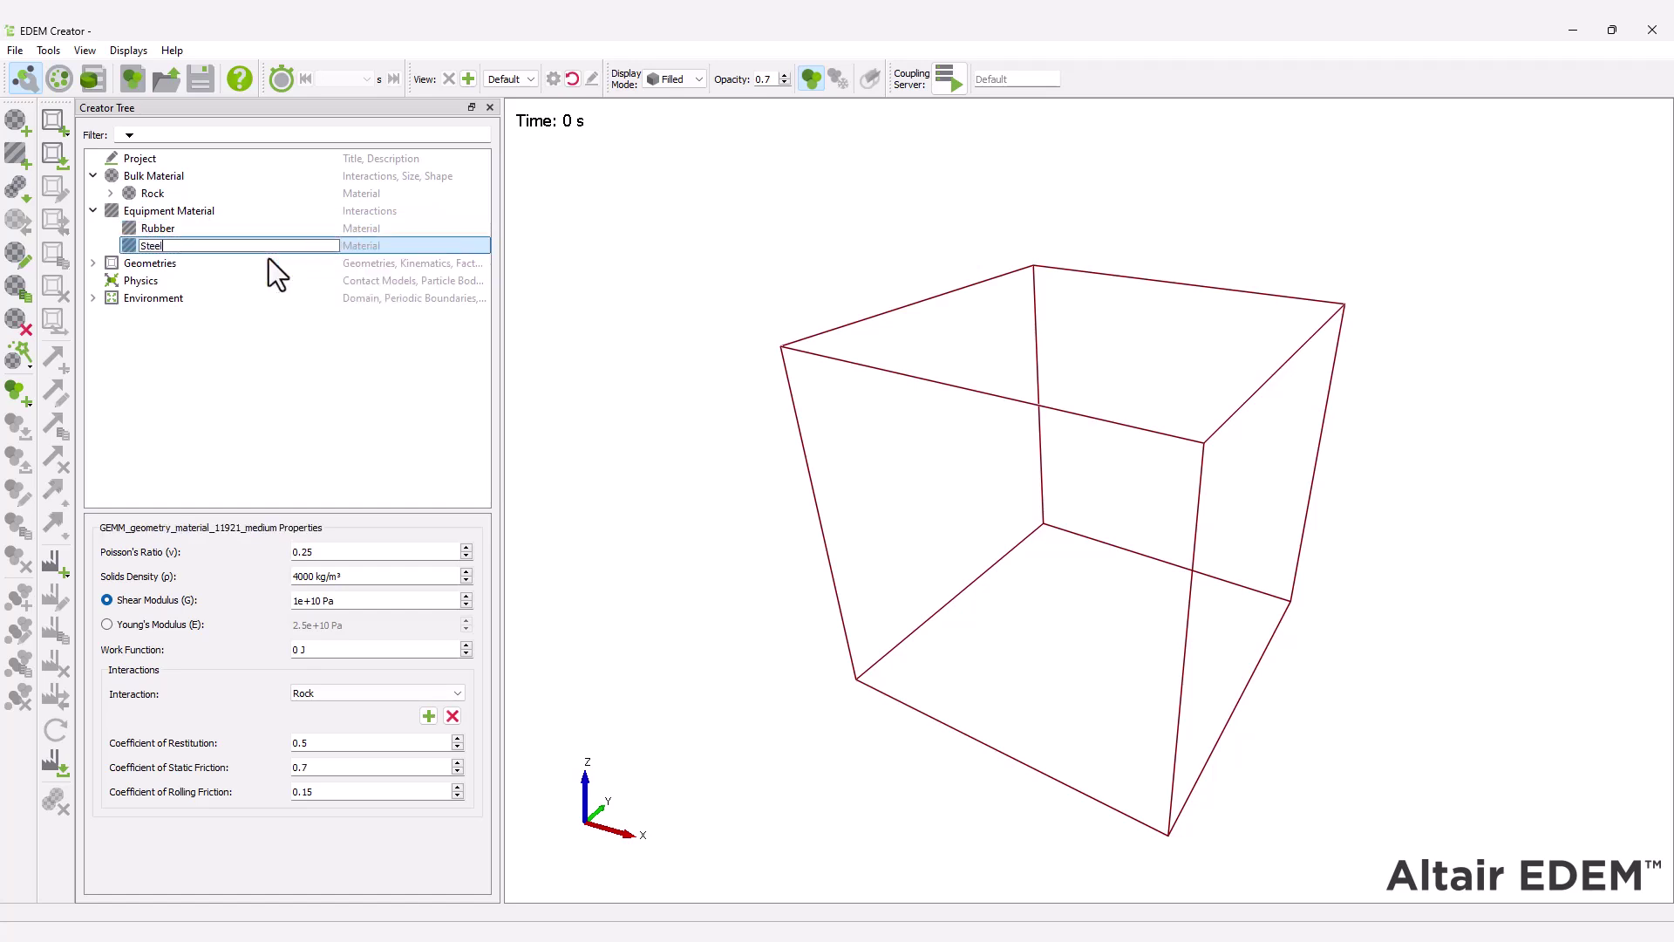
pyautogui.press('Return')
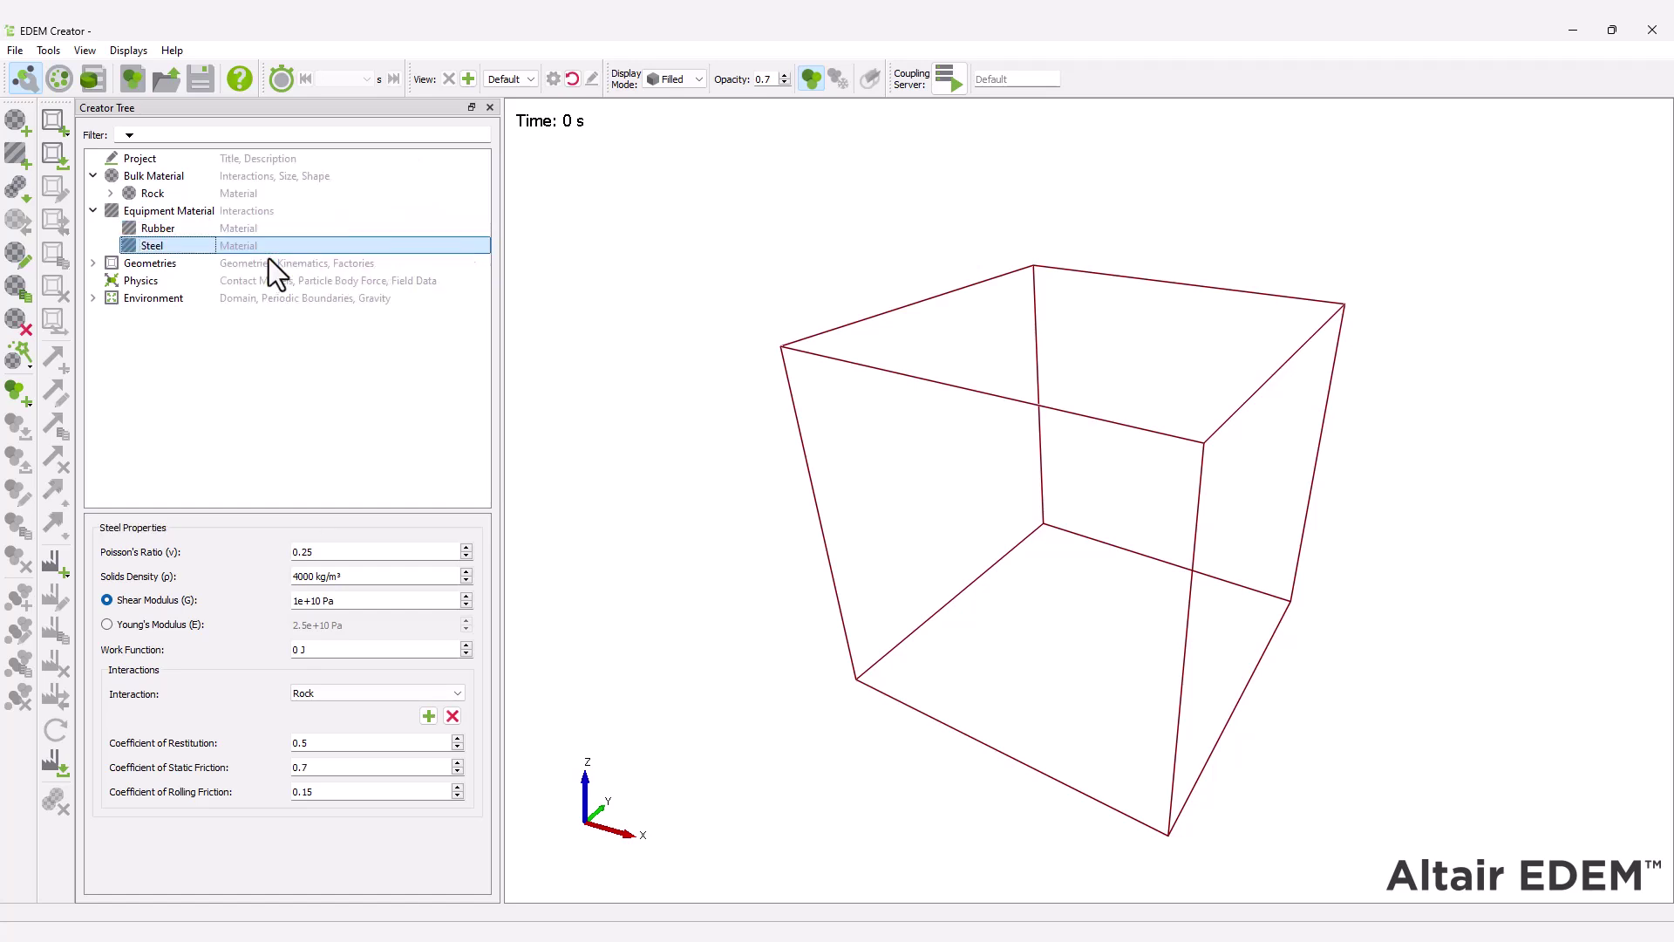
# - Review Rock's interaction with Rubber, then return to Rock's self-interaction
pyautogui.click(112, 193)
pyautogui.click(160, 195)
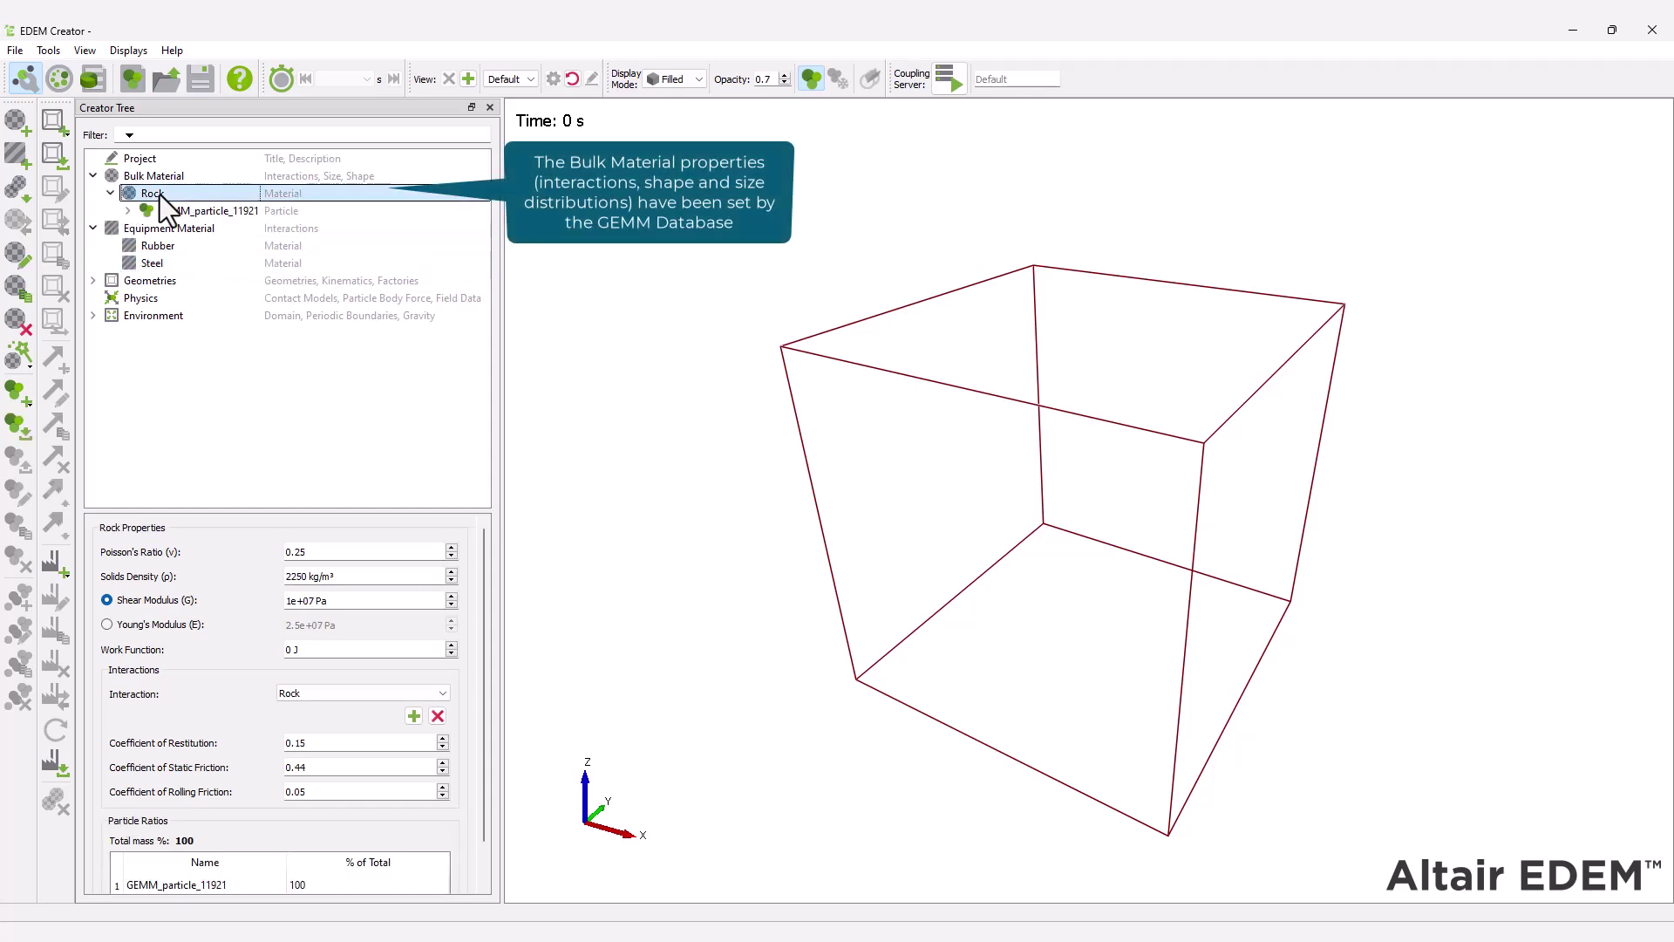
pyautogui.click(391, 692)
pyautogui.click(378, 708)
pyautogui.click(378, 697)
pyautogui.click(363, 729)
pyautogui.click(353, 696)
pyautogui.click(349, 718)
# - Import rock_box1.stl in millimetres and fit the view to the whole domain
pyautogui.rightClick(180, 286)
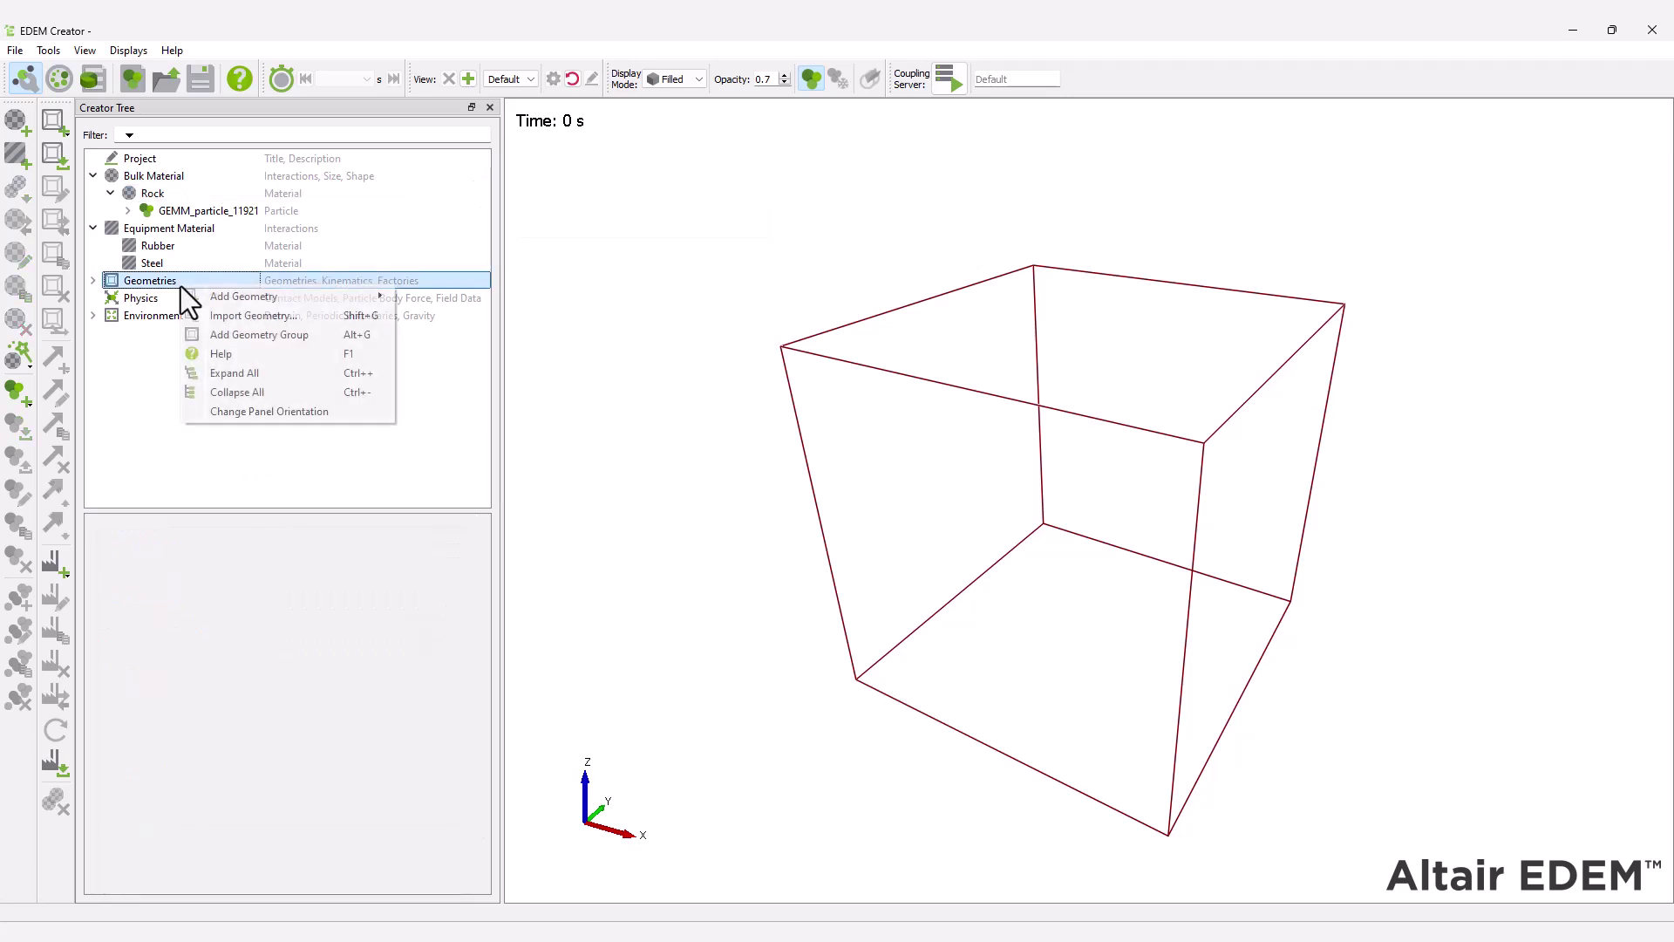
pyautogui.click(181, 226)
pyautogui.click(233, 207)
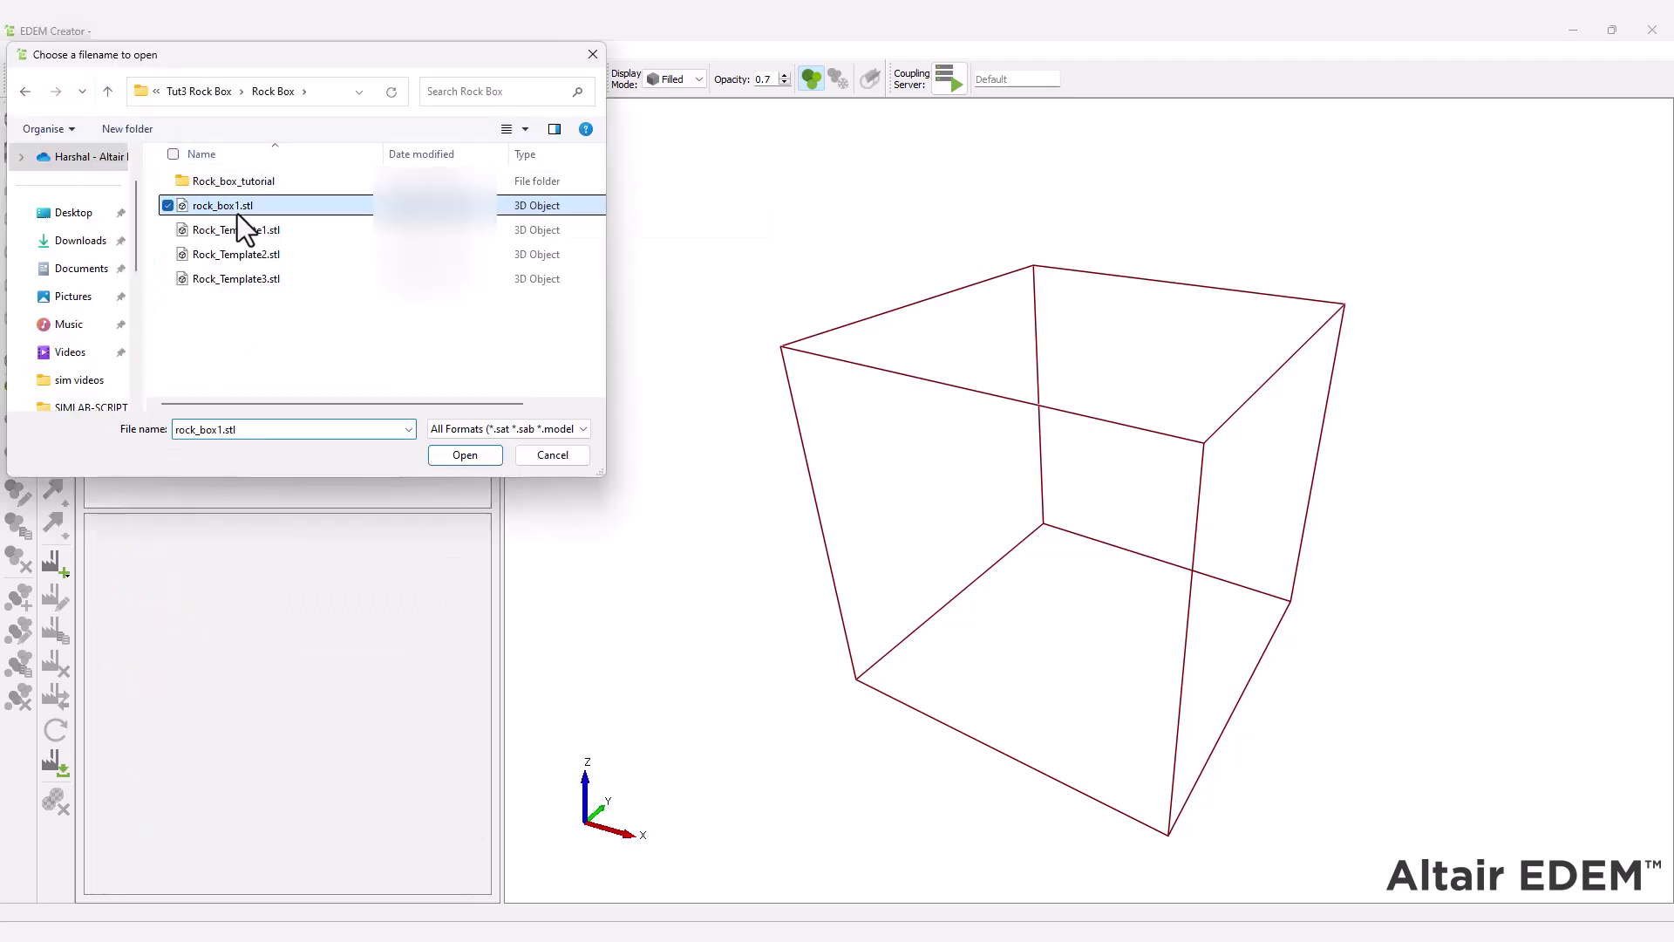
pyautogui.click(474, 457)
pyautogui.click(907, 331)
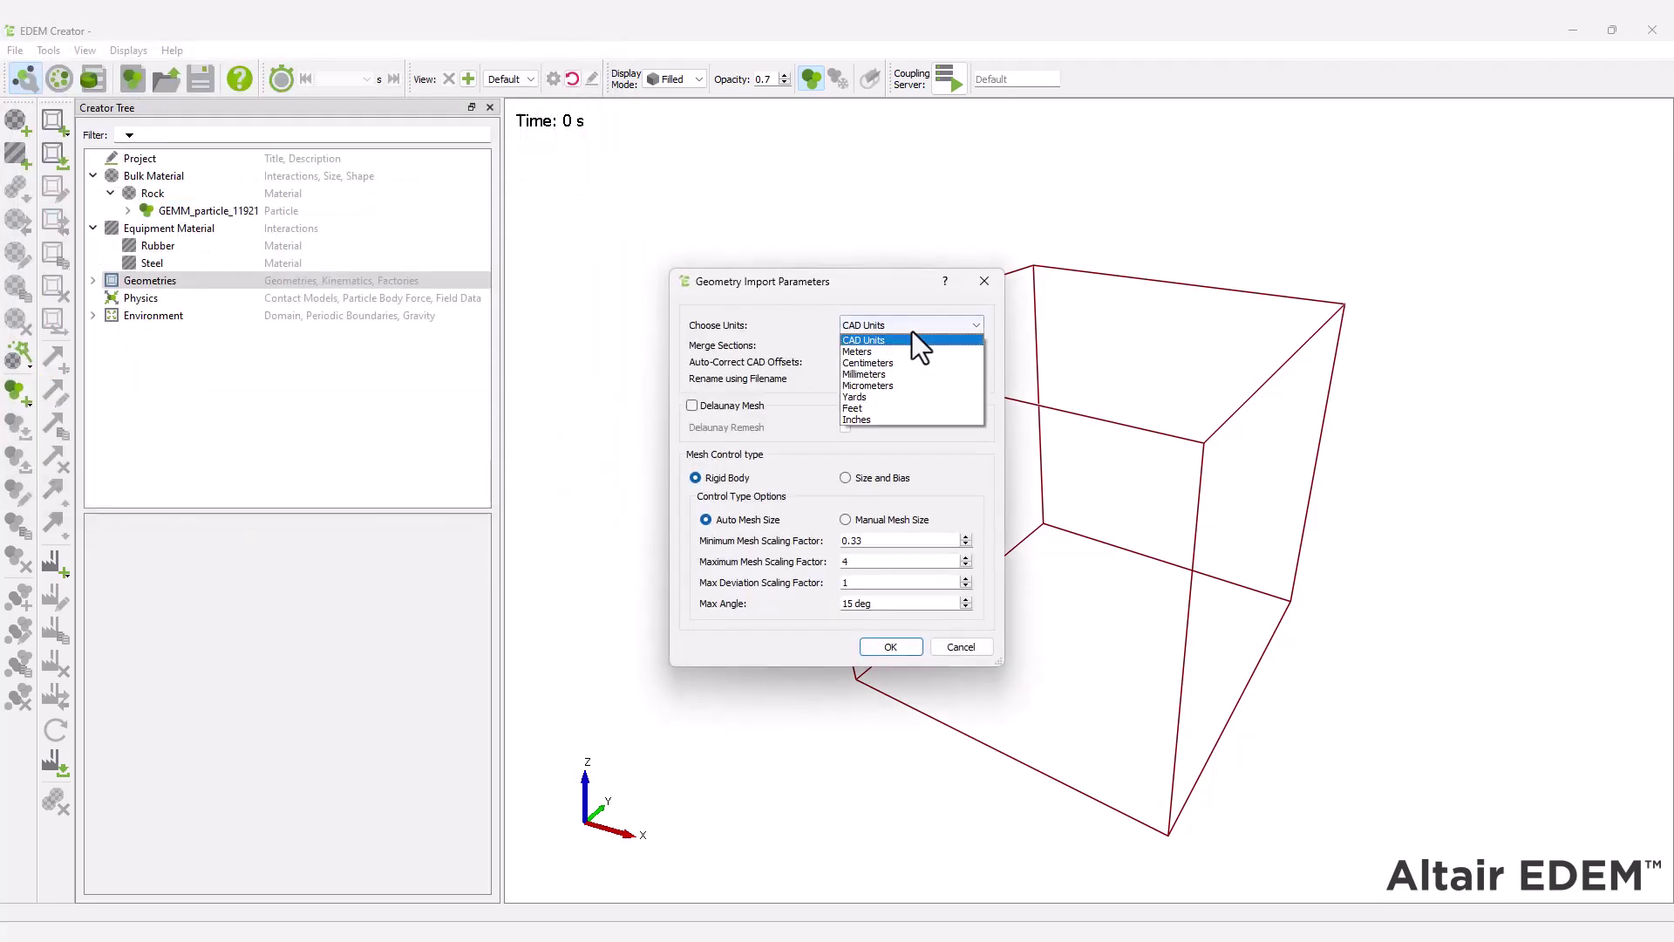
pyautogui.click(908, 373)
pyautogui.click(884, 645)
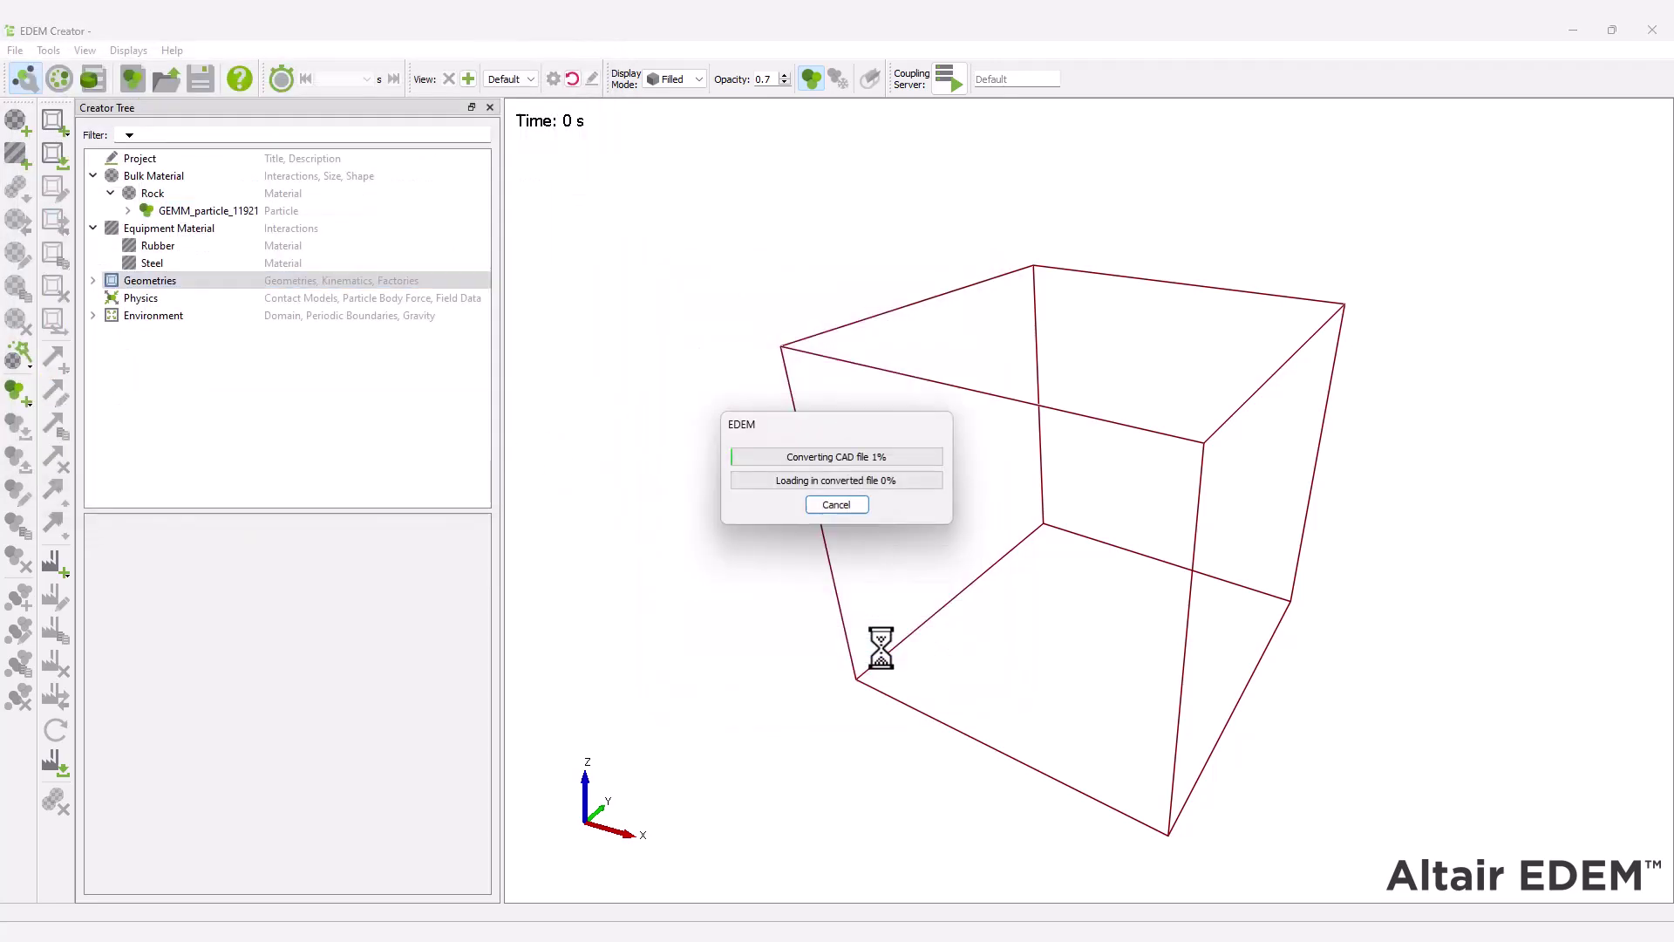
pyautogui.click(572, 79)
pyautogui.click(307, 474)
pyautogui.click(166, 297)
# - Rename the first two geometries to Rock_box and Receiving_Conveyor
pyautogui.rightClick(165, 296)
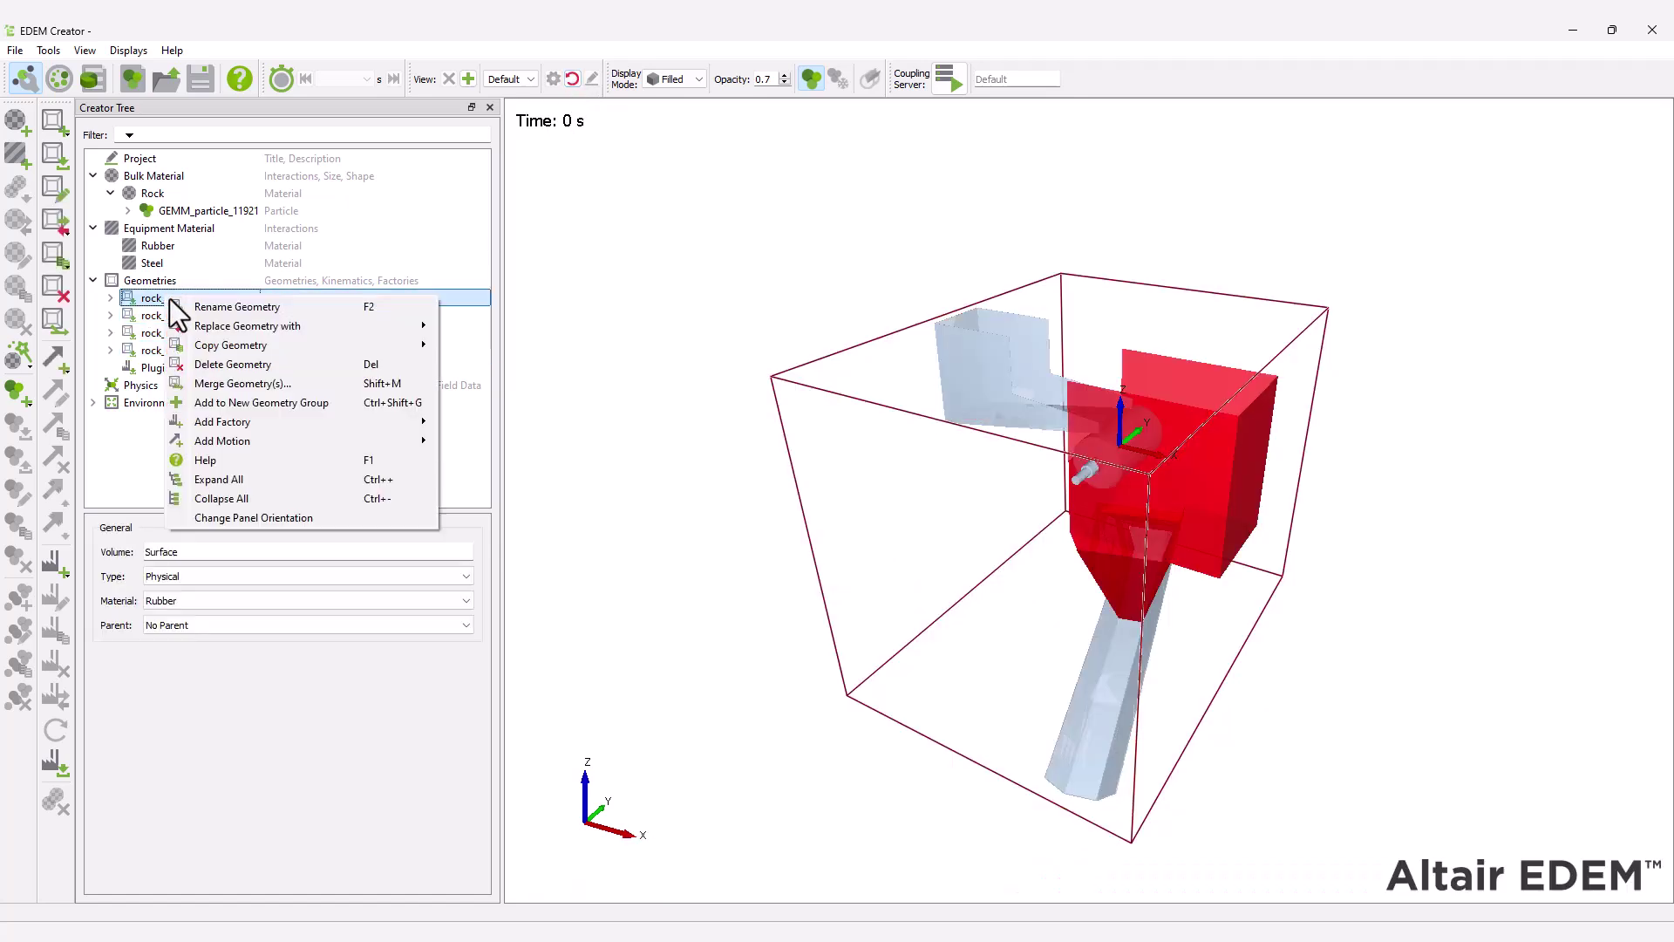
pyautogui.click(186, 306)
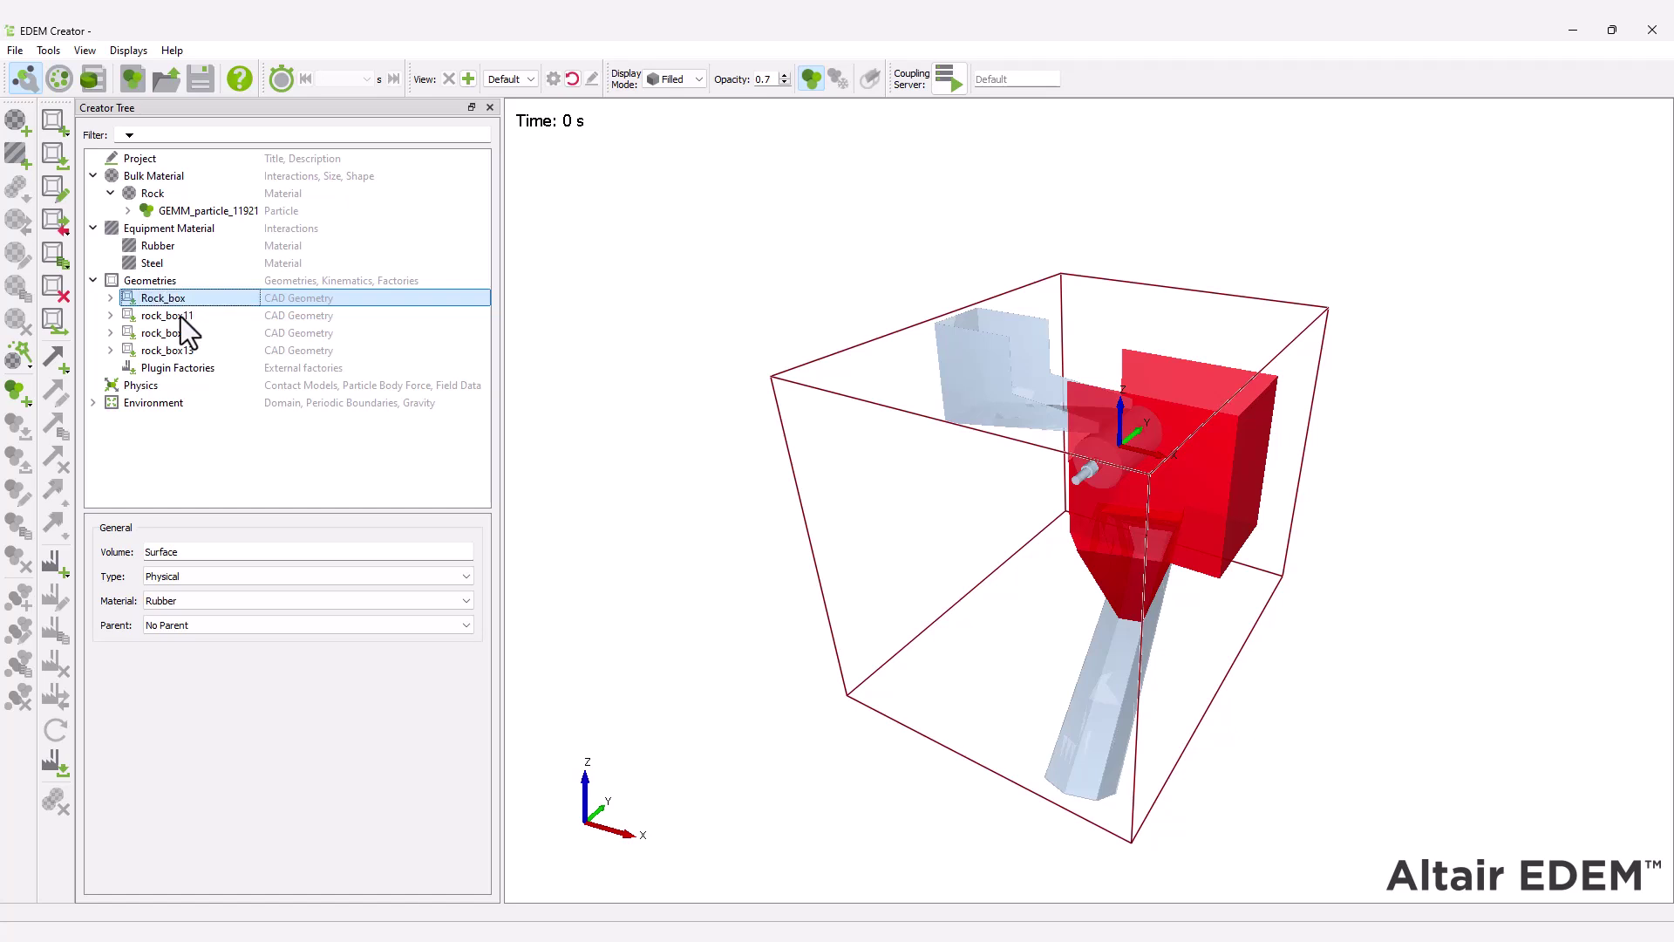
pyautogui.rightClick(181, 316)
pyautogui.click(194, 325)
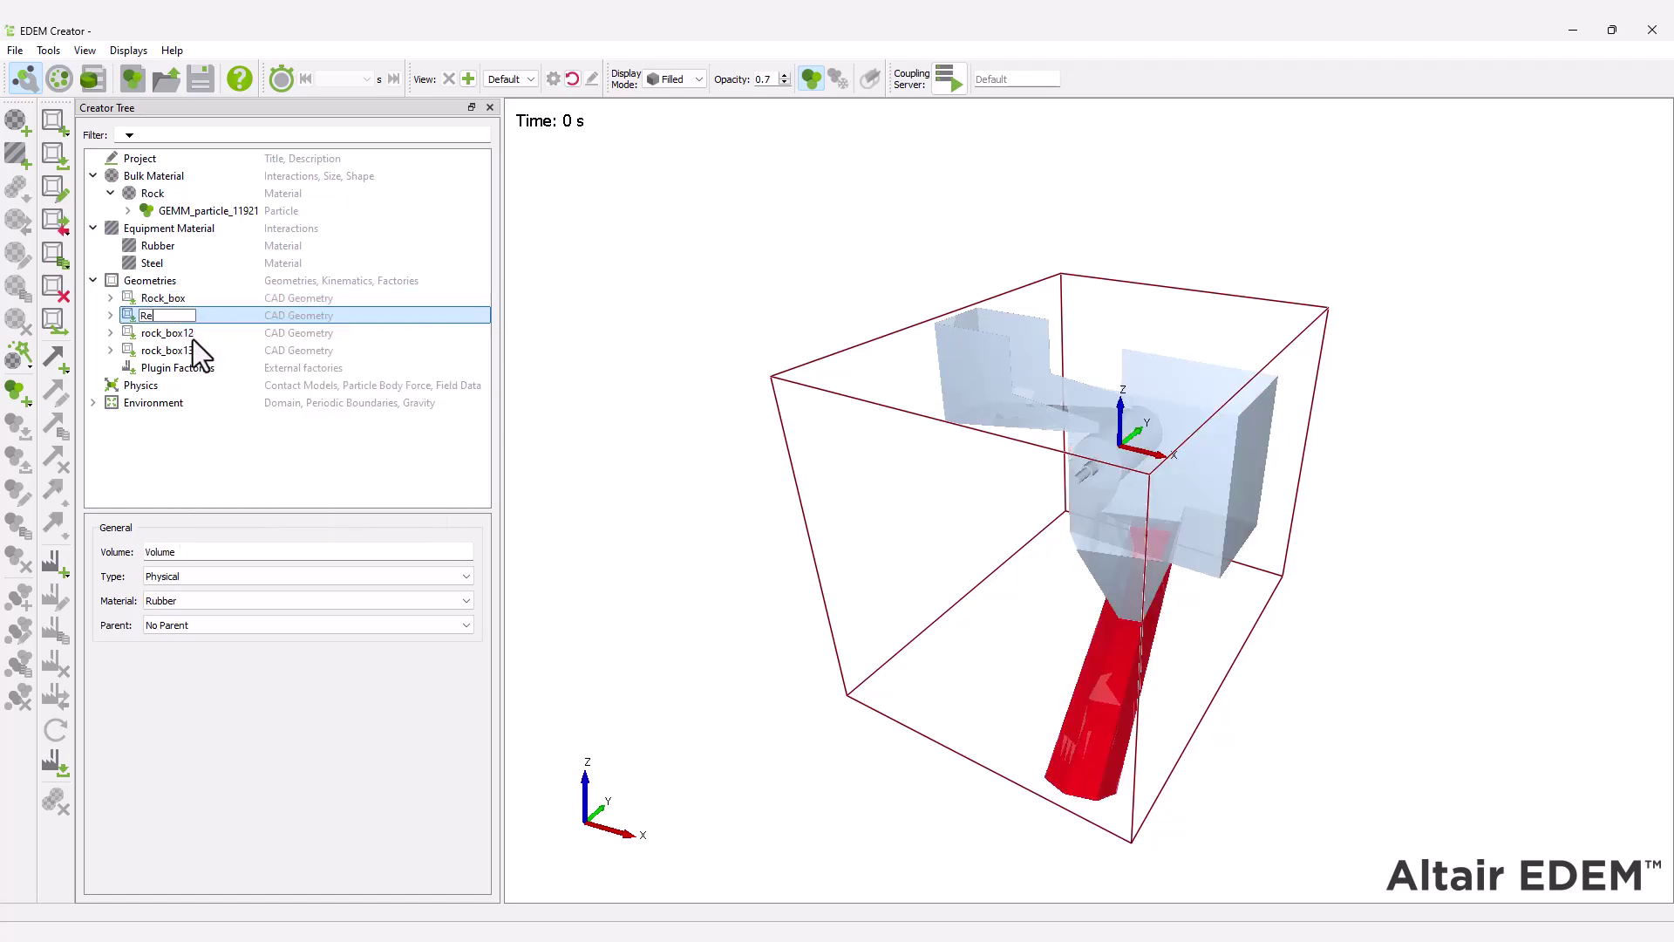
pyautogui.write('Receiving_Conveyor')
# - Rename rock_box12 to Head_pulley and rock_box13 to Feed_conveyor
pyautogui.click(192, 338)
pyautogui.rightClick(192, 338)
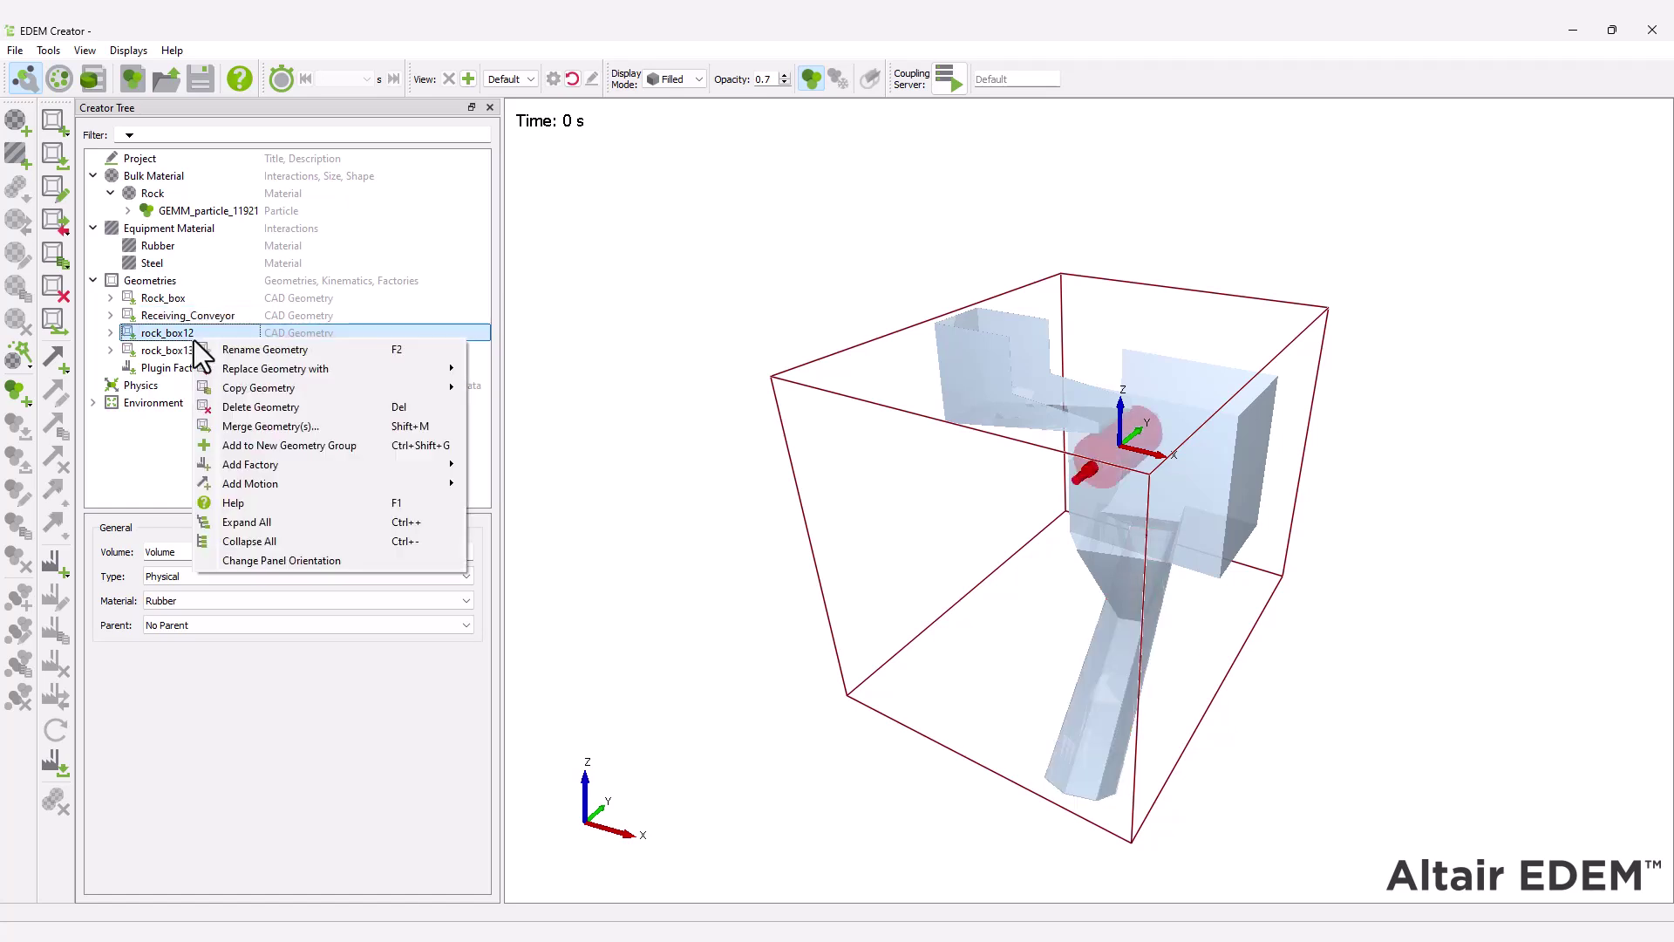
pyautogui.click(201, 347)
pyautogui.write('Head_pulley')
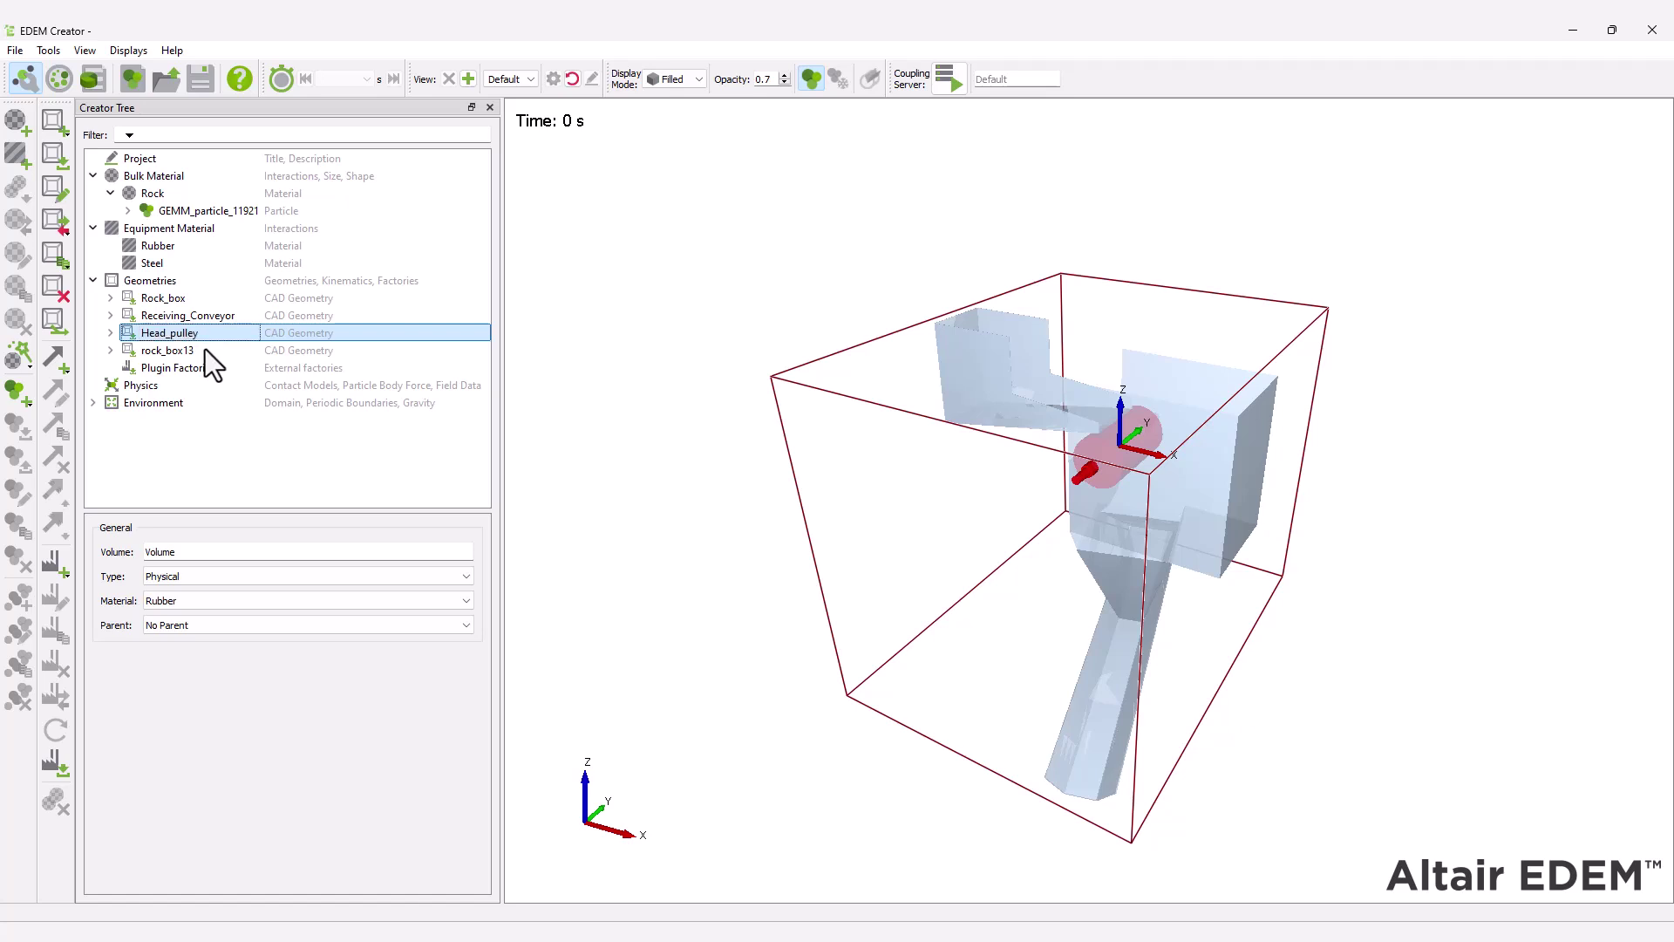
pyautogui.click(206, 349)
pyautogui.rightClick(208, 349)
pyautogui.click(218, 359)
pyautogui.write('F')
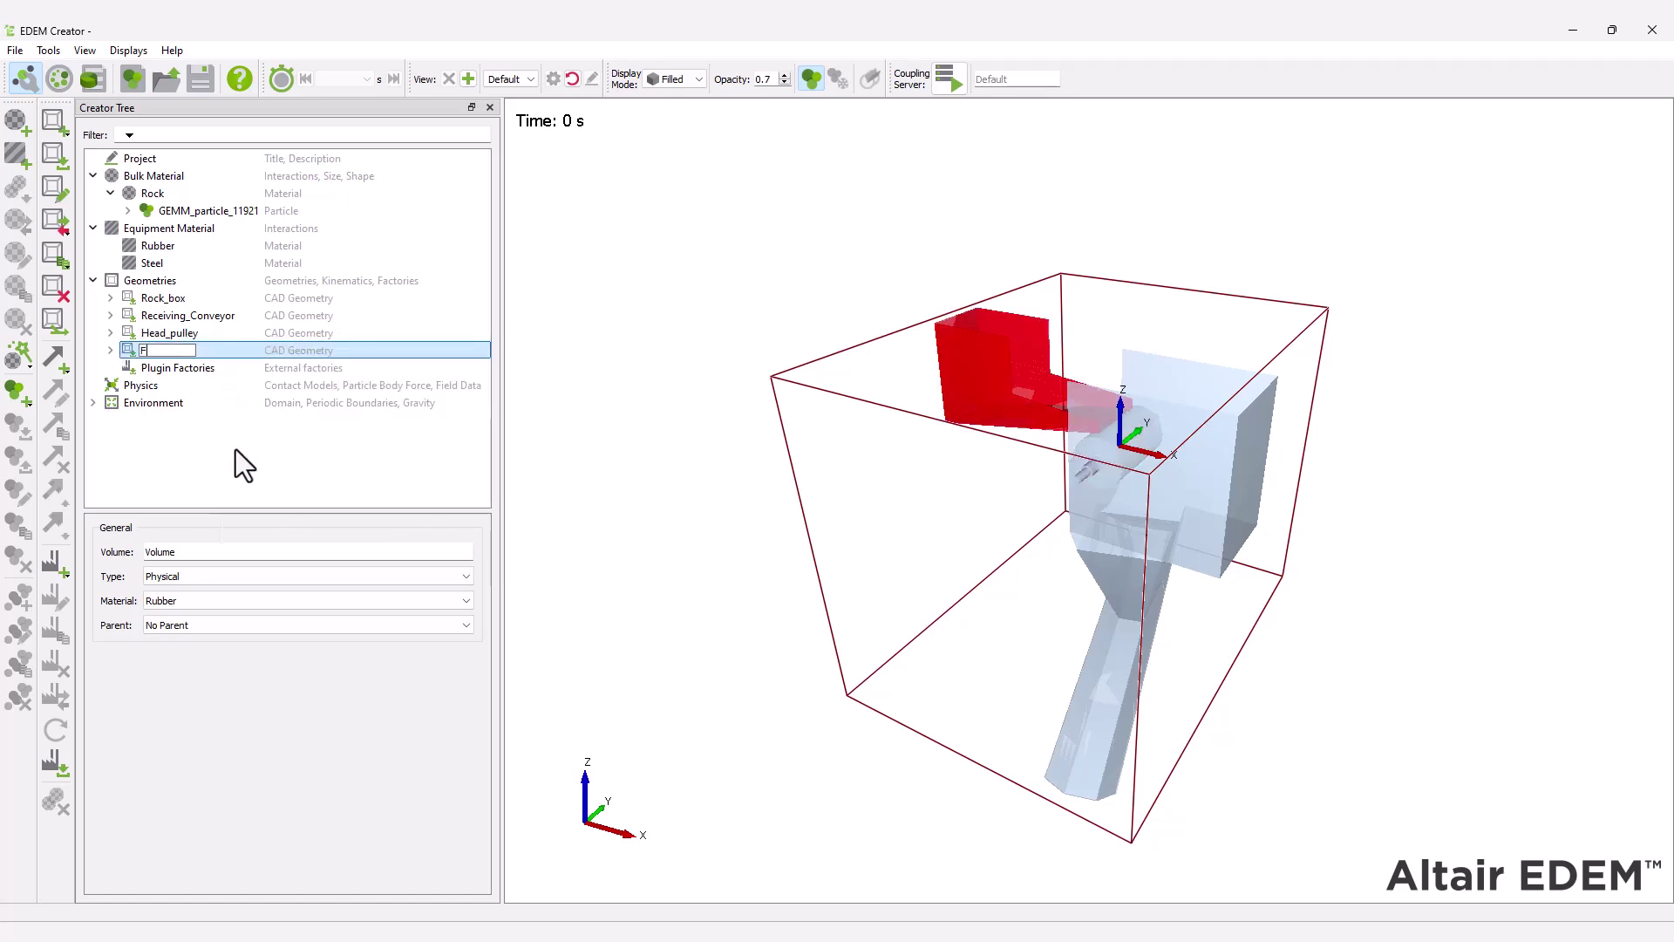
pyautogui.write('eed_conveyor')
pyautogui.press('Return')
# - Assign Steel as Rock_box's material and review the other geometries
pyautogui.click(198, 300)
pyautogui.click(208, 603)
pyautogui.click(212, 621)
pyautogui.click(206, 317)
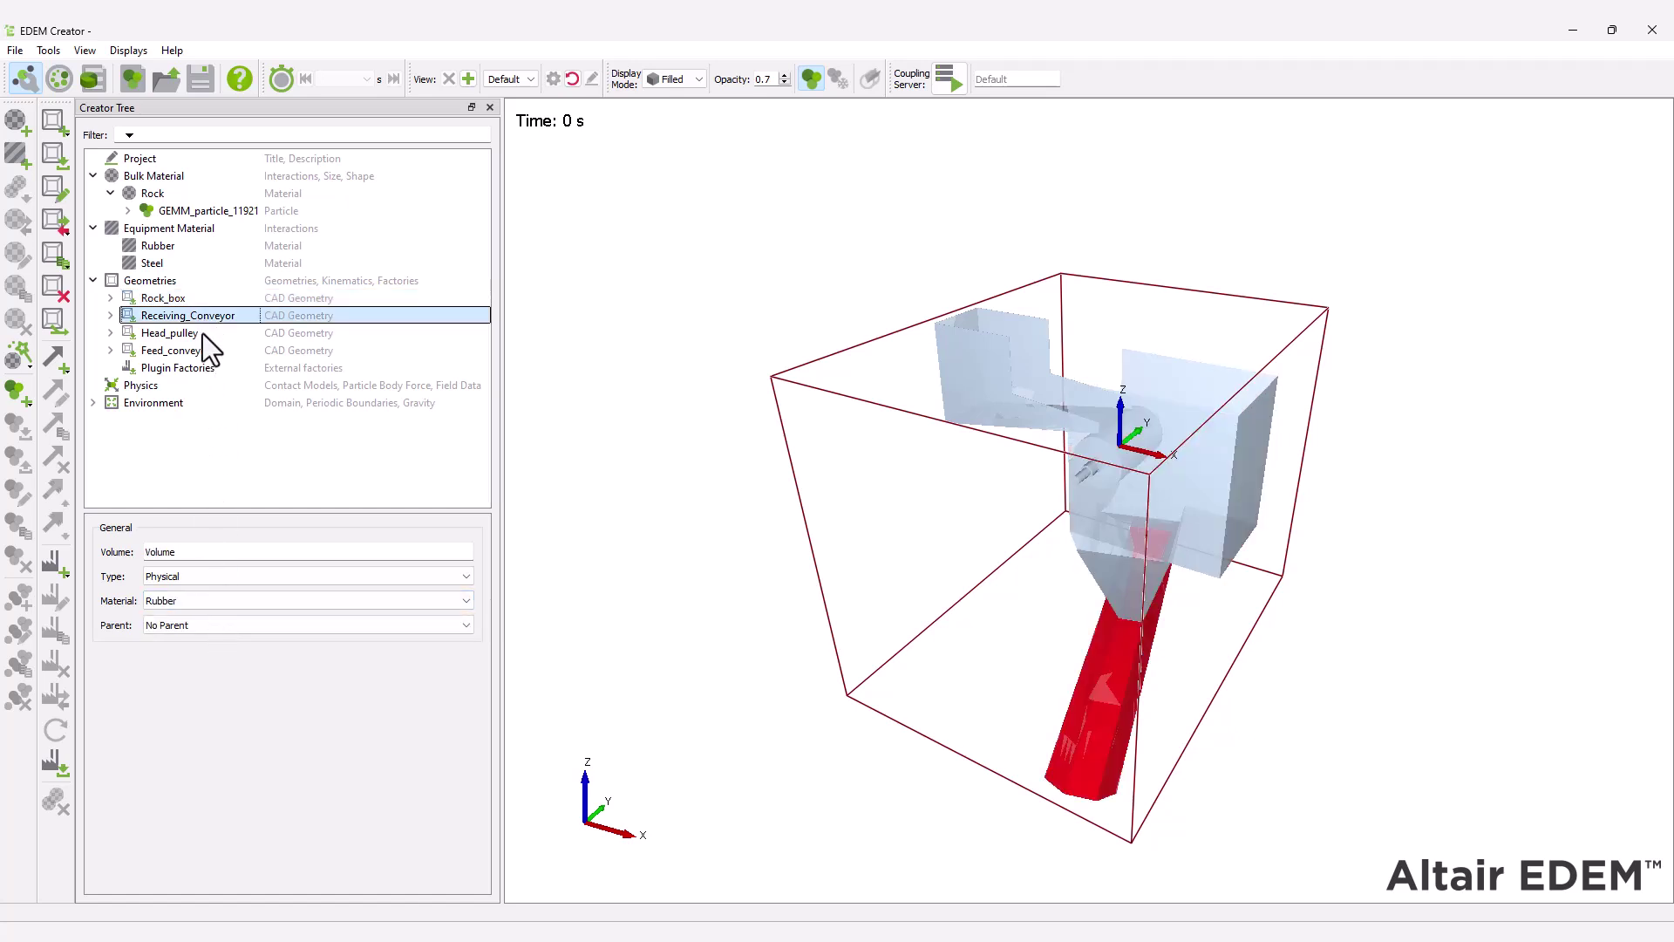
pyautogui.click(203, 334)
pyautogui.click(195, 349)
# - Add a 7.08 rad/s linear rotation to Head_pulley about a Y axis from -1585 to 1585 mm, showing its vector
pyautogui.rightClick(179, 335)
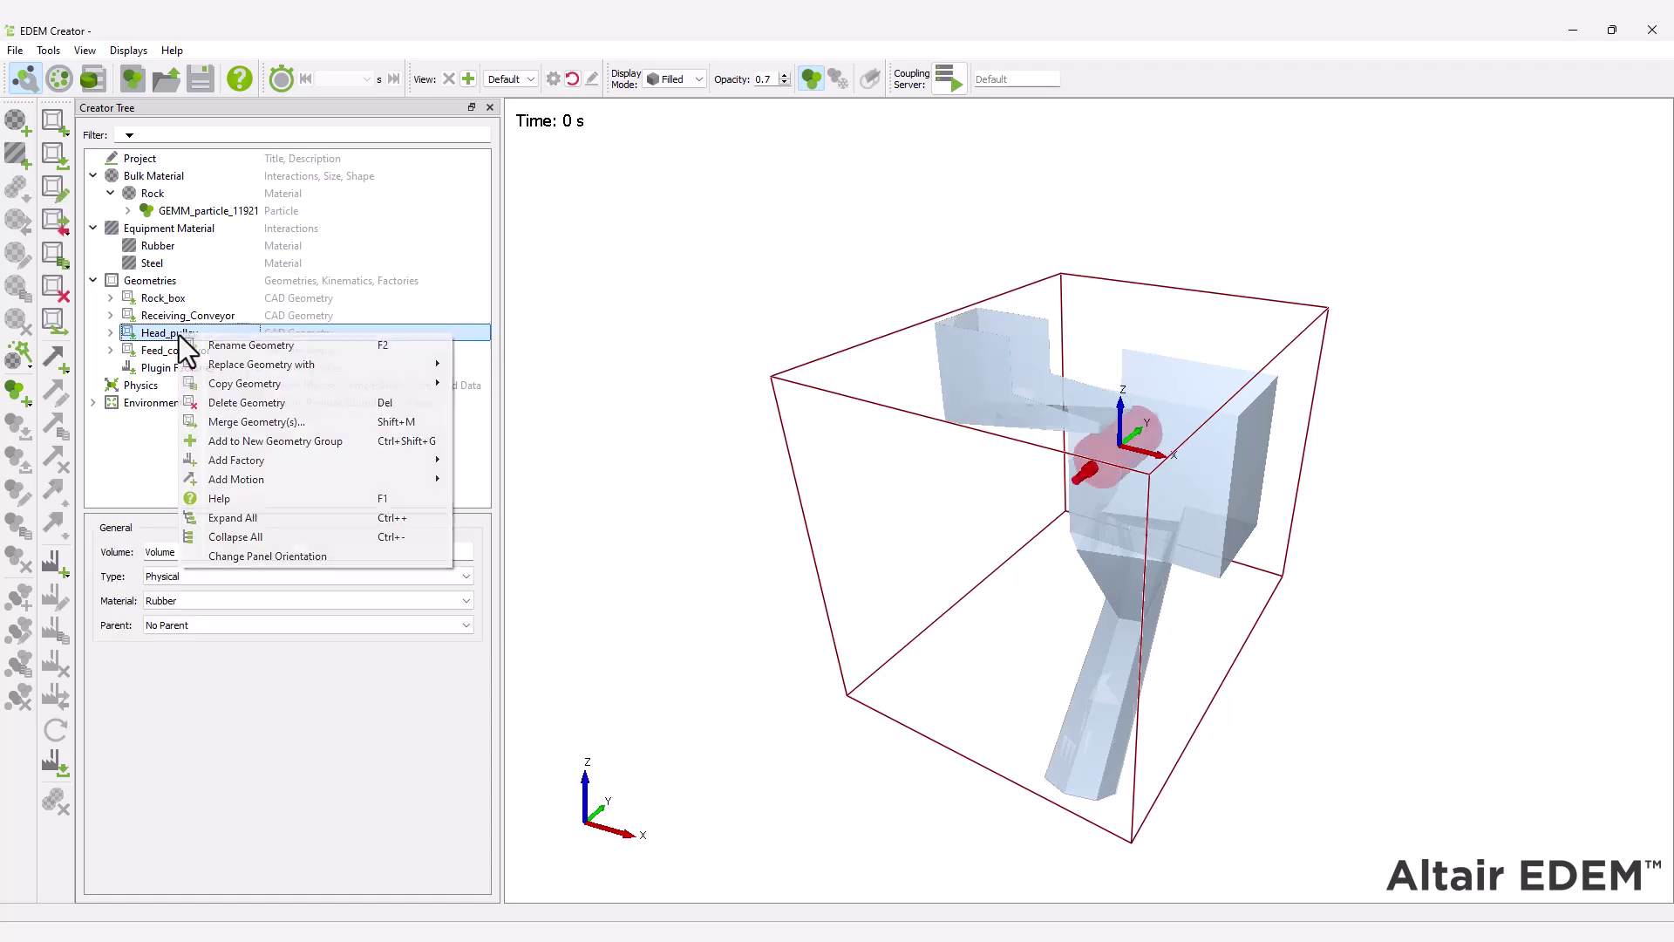
pyautogui.moveTo(336, 481)
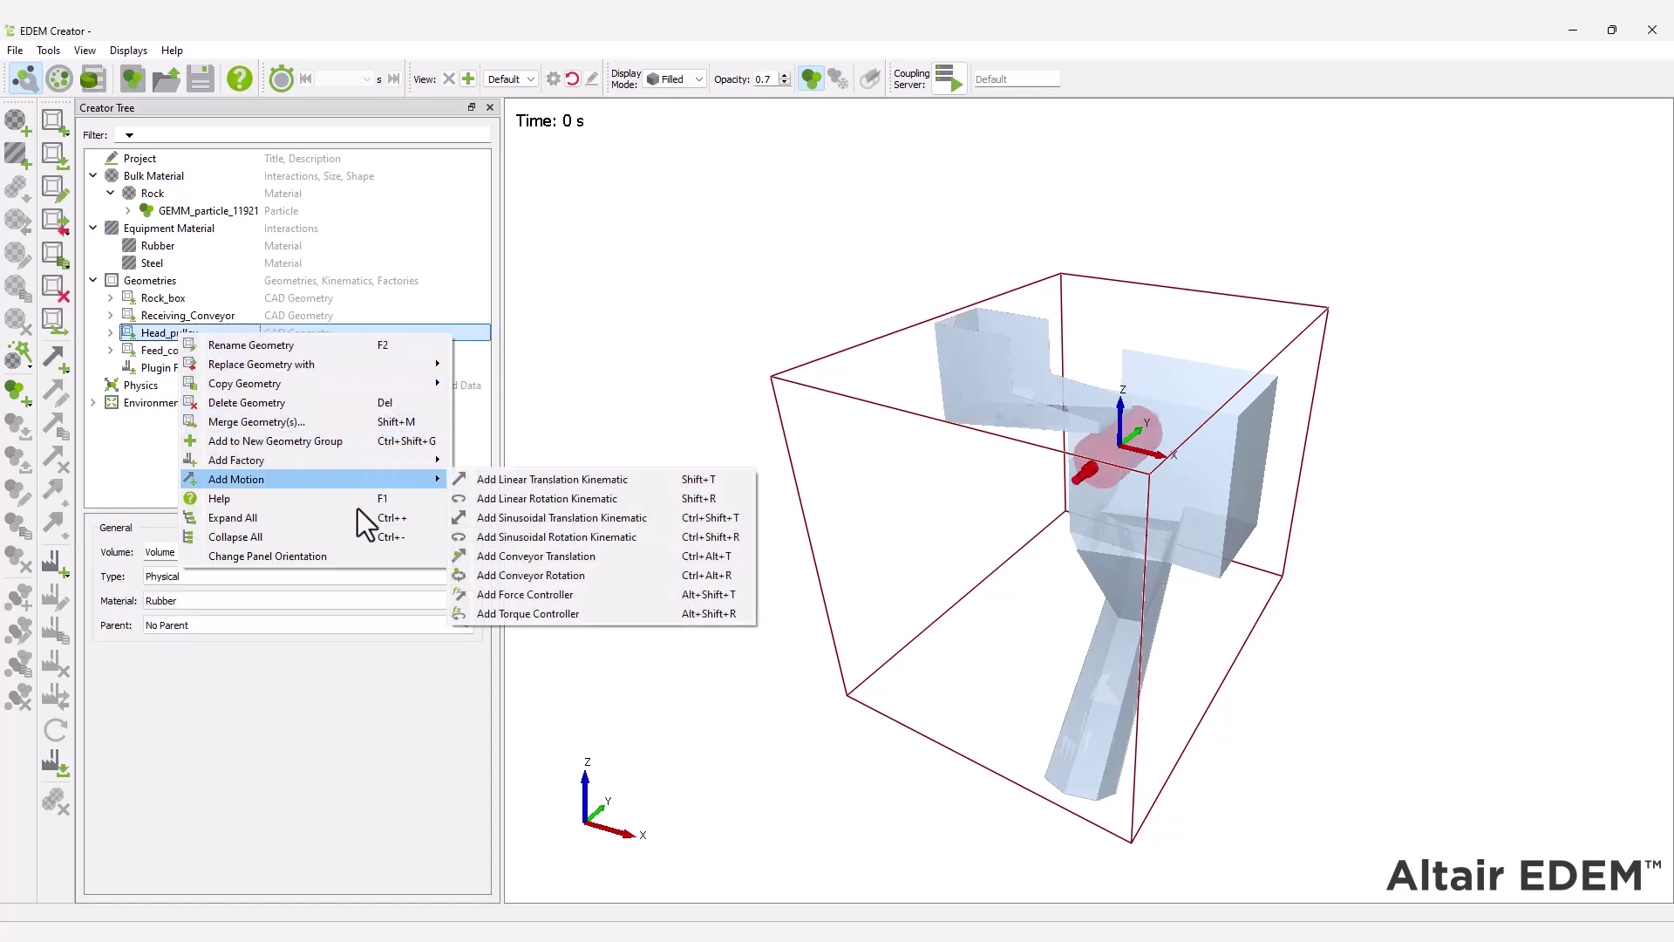
pyautogui.click(523, 499)
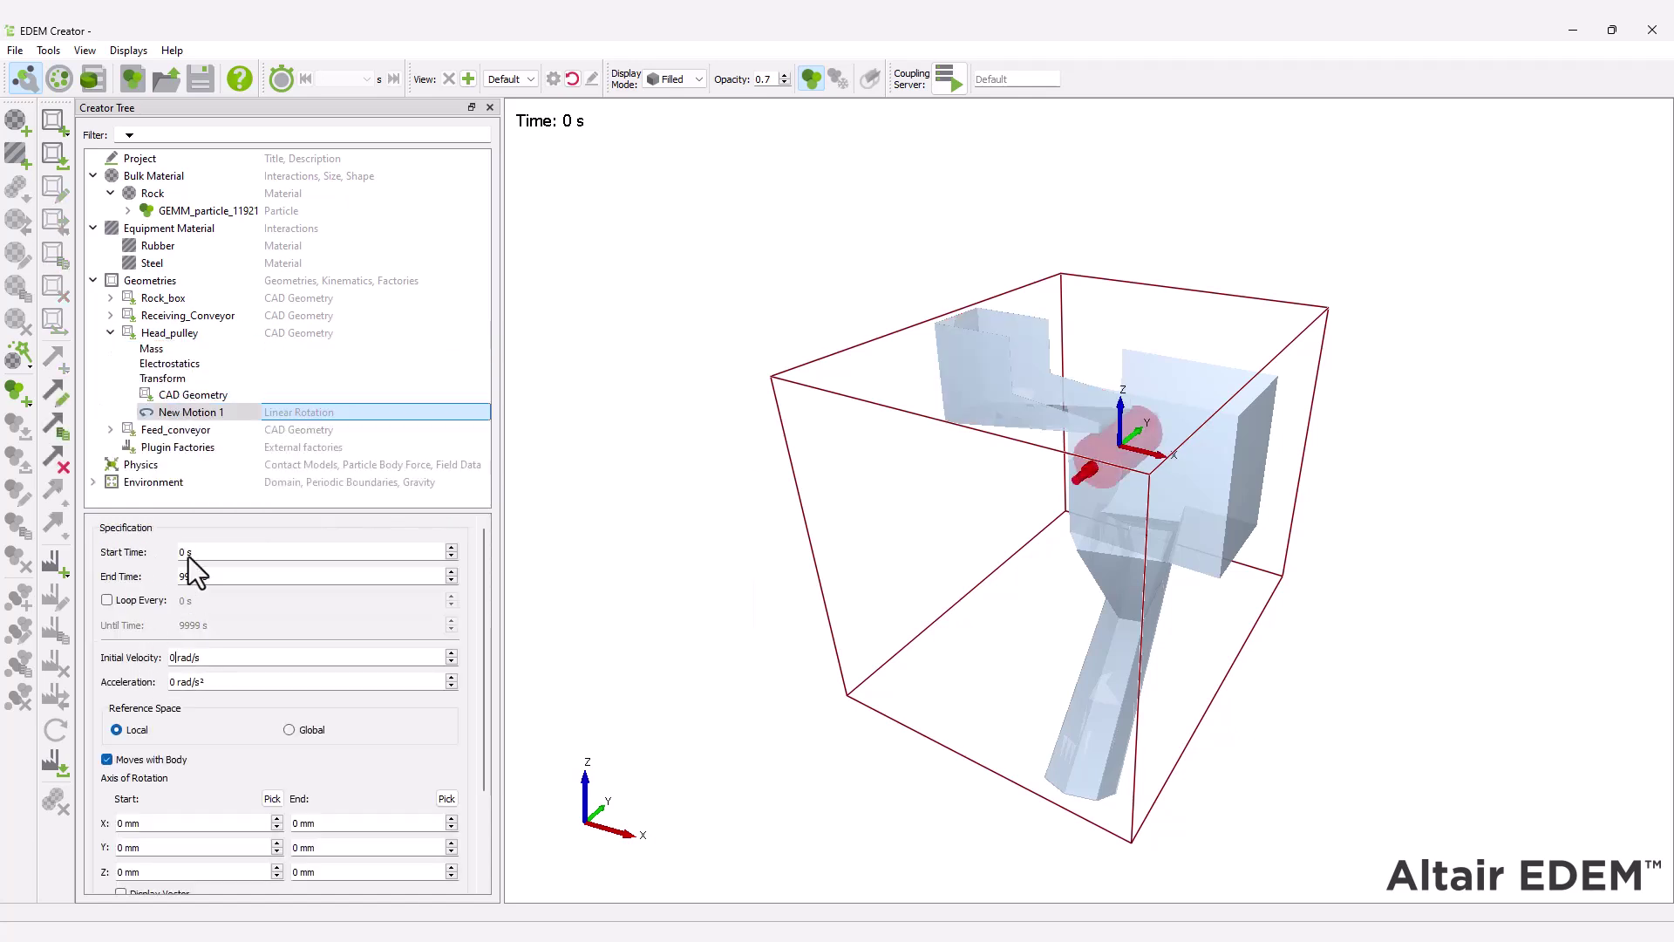
pyautogui.press('BackSpace')
pyautogui.write('7.08')
pyautogui.scroll(-1, 188, 556)
pyautogui.doubleClick(125, 795)
pyautogui.write('-1585')
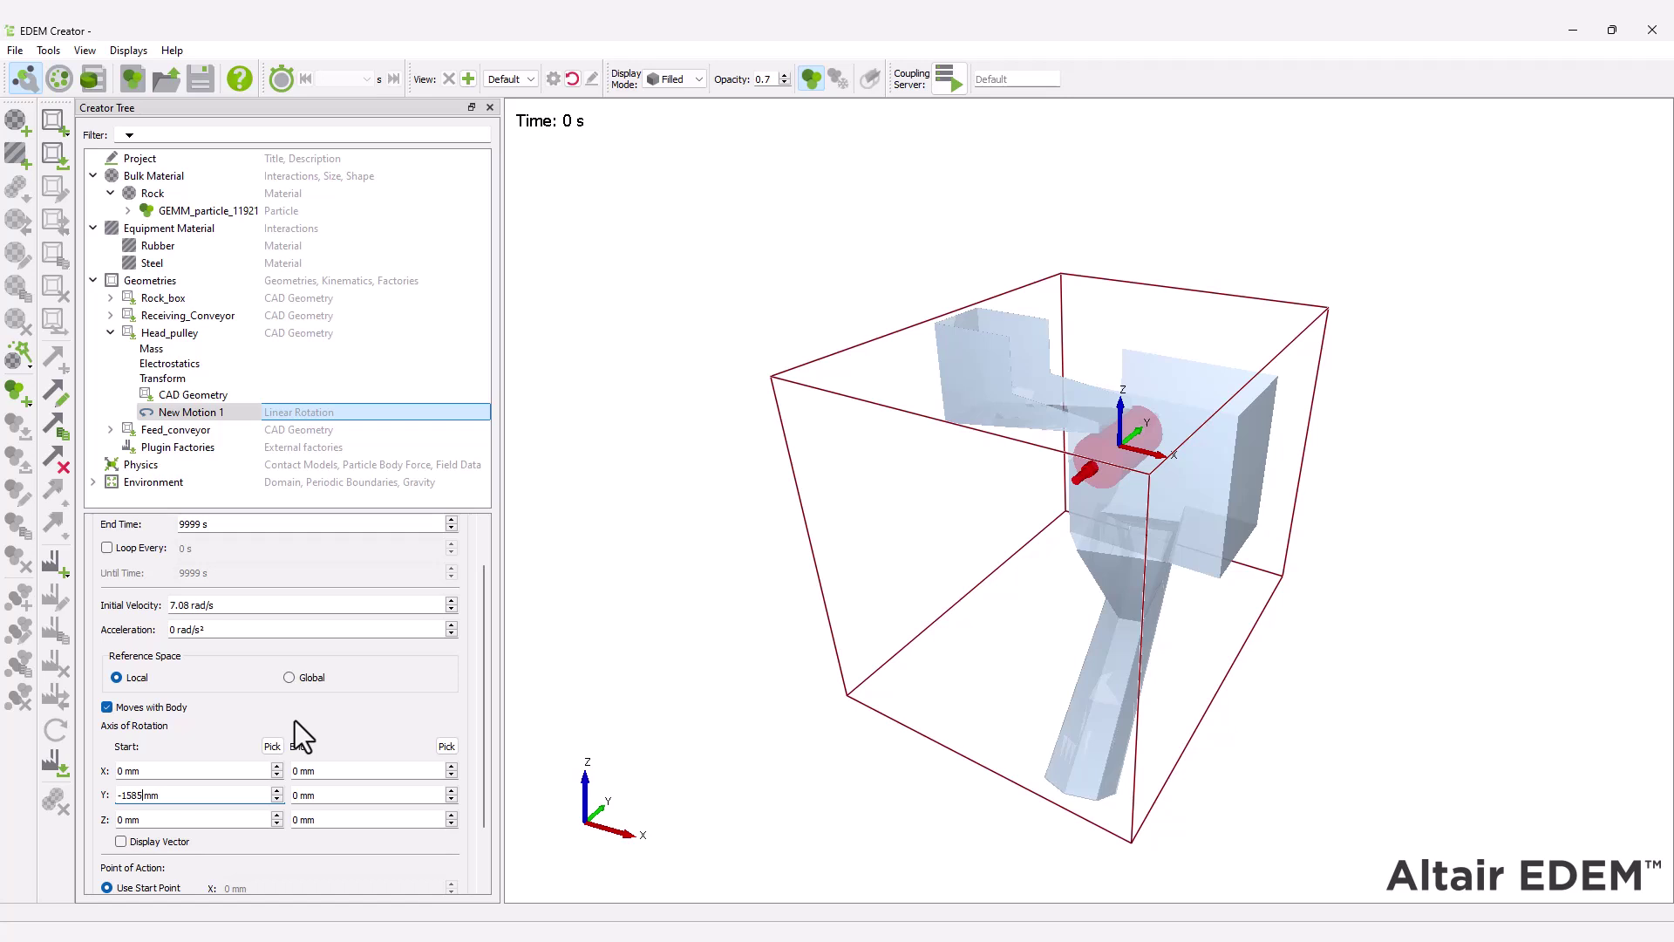
pyautogui.doubleClick(298, 792)
pyautogui.write('1585')
pyautogui.scroll(-2, 483, 596)
pyautogui.click(121, 767)
# - Add a conveyor translation to Receiving_Conveyor ending at 7.54 s with 1 m/s² acceleration
pyautogui.rightClick(180, 312)
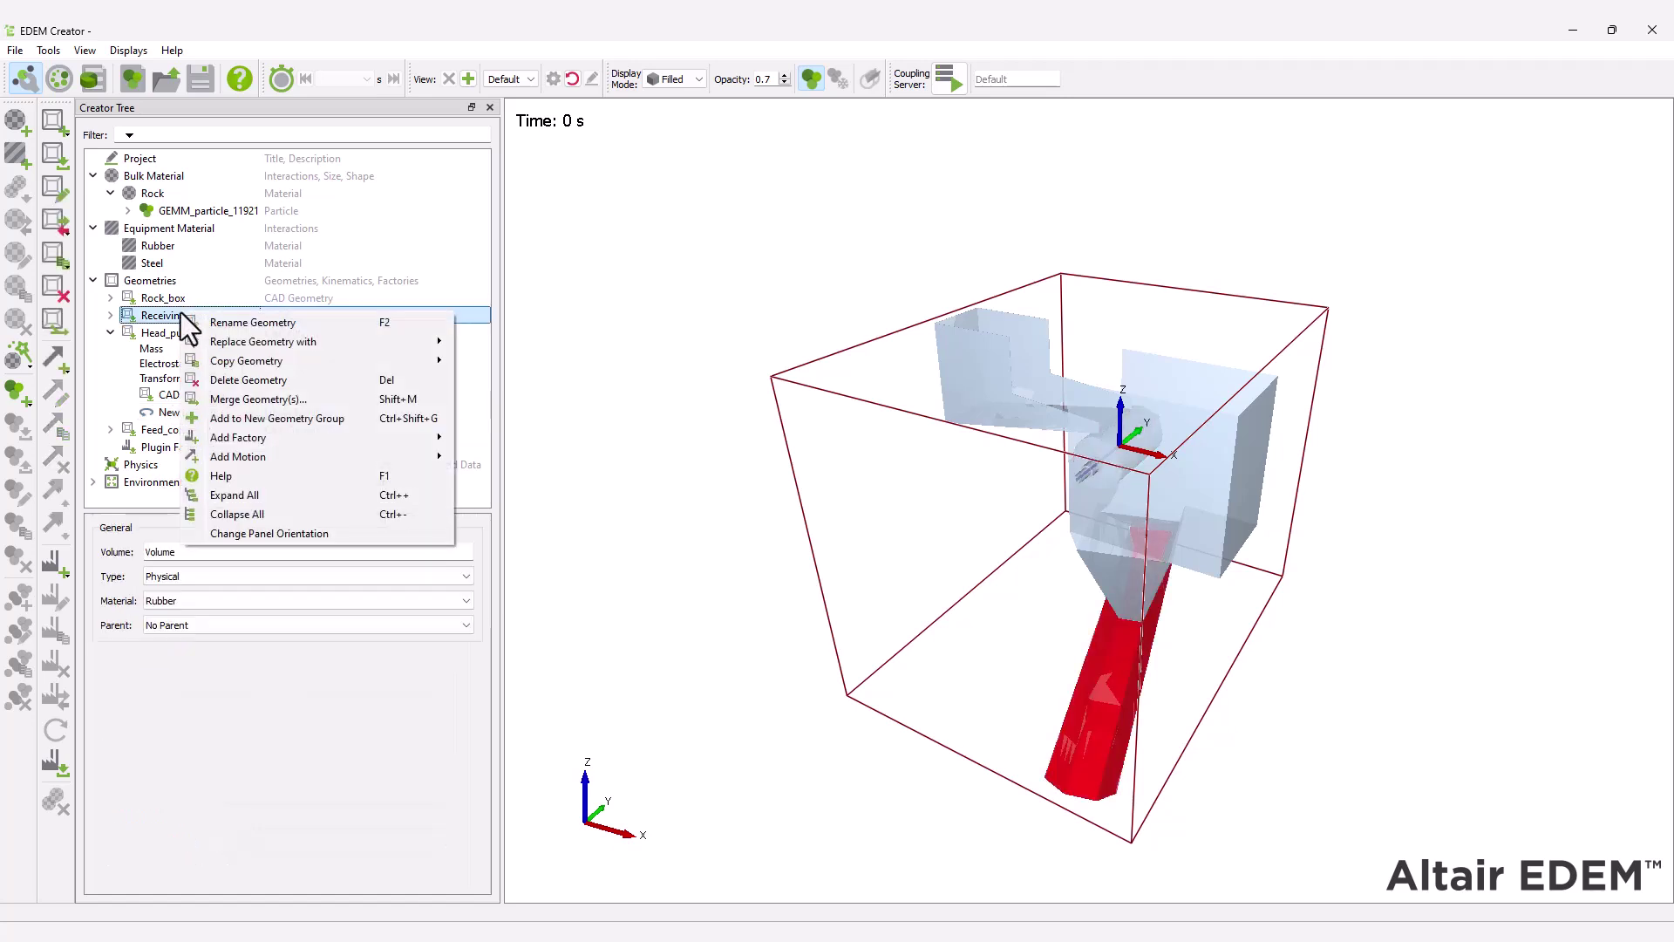
pyautogui.press('Right')
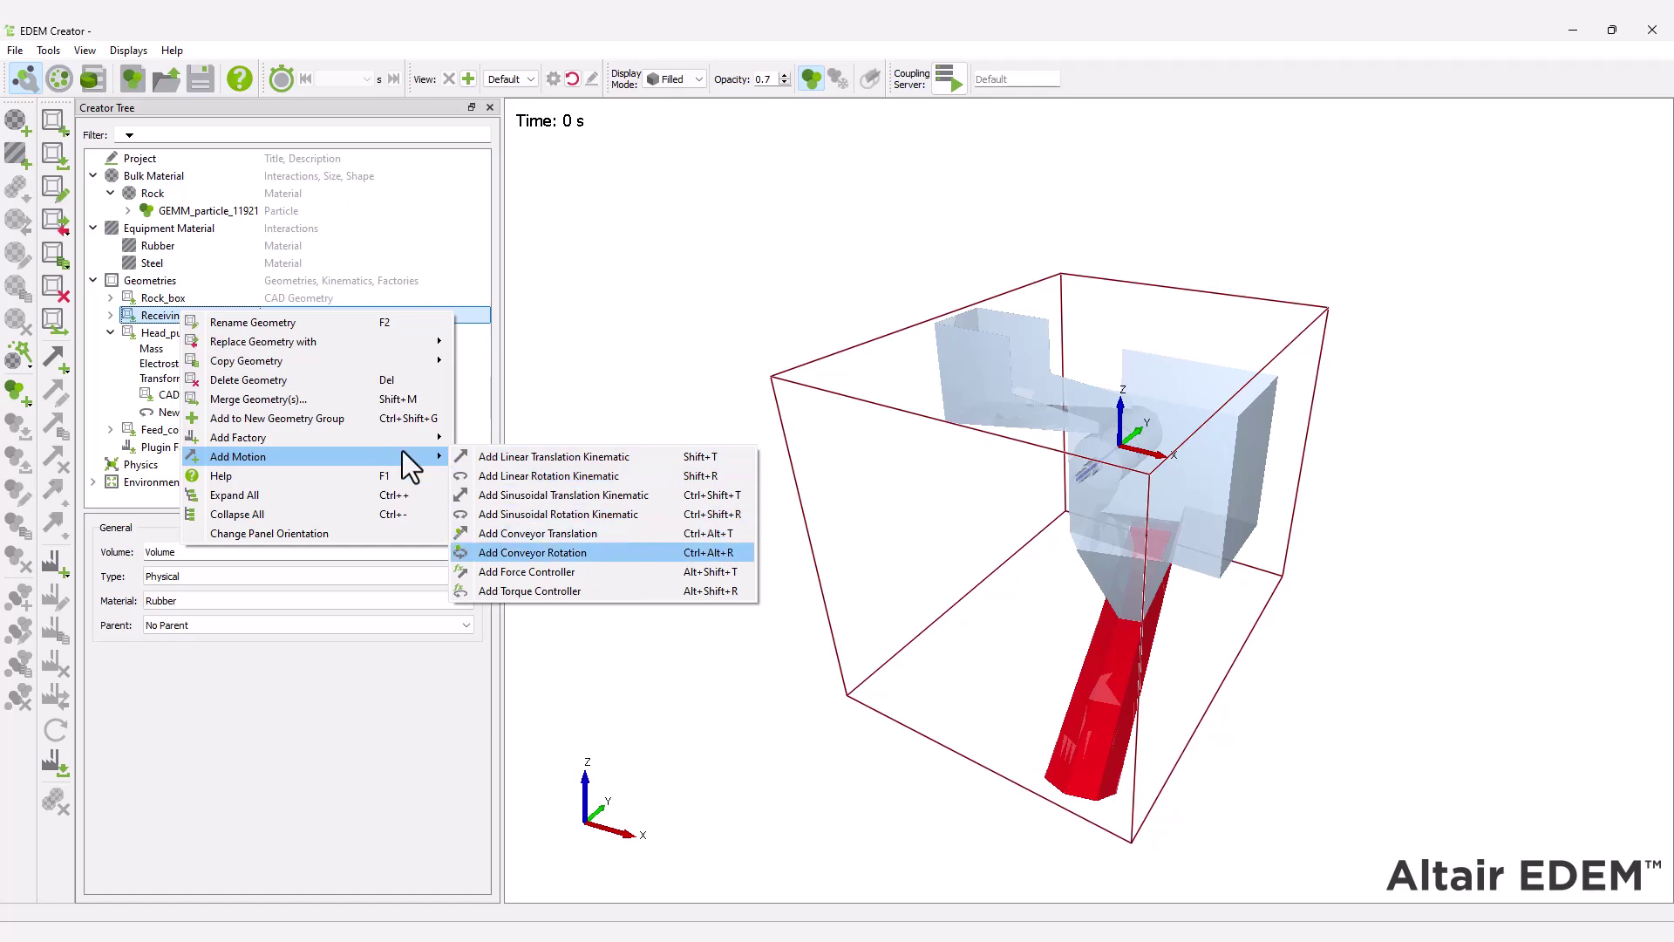
pyautogui.click(549, 547)
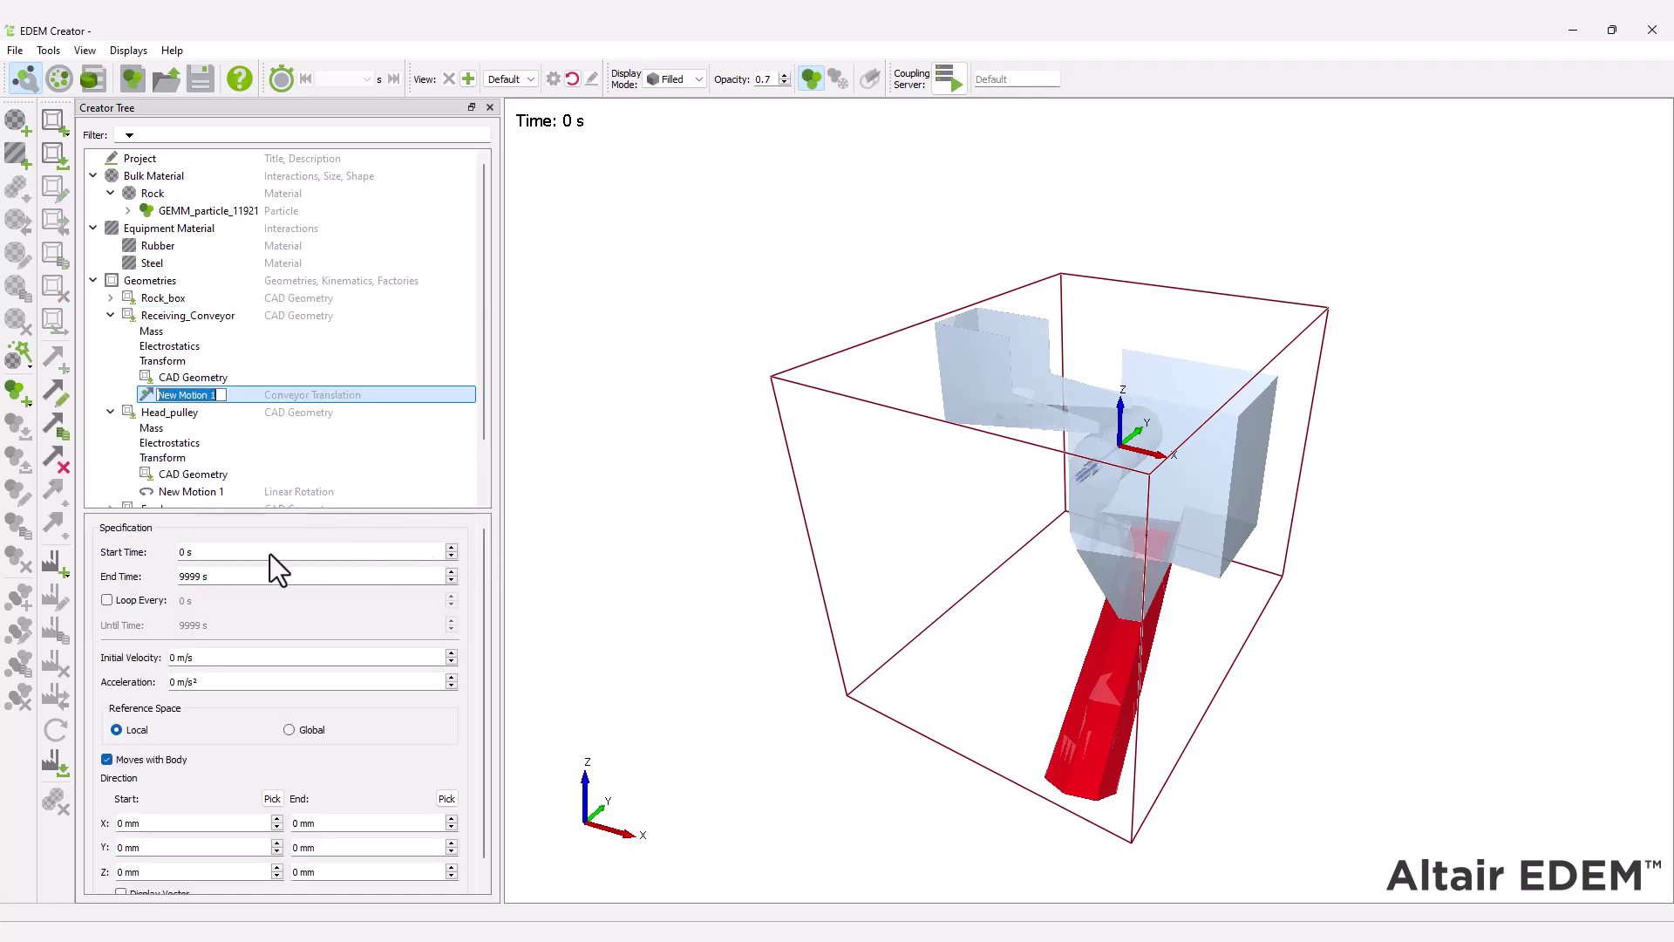
pyautogui.click(207, 557)
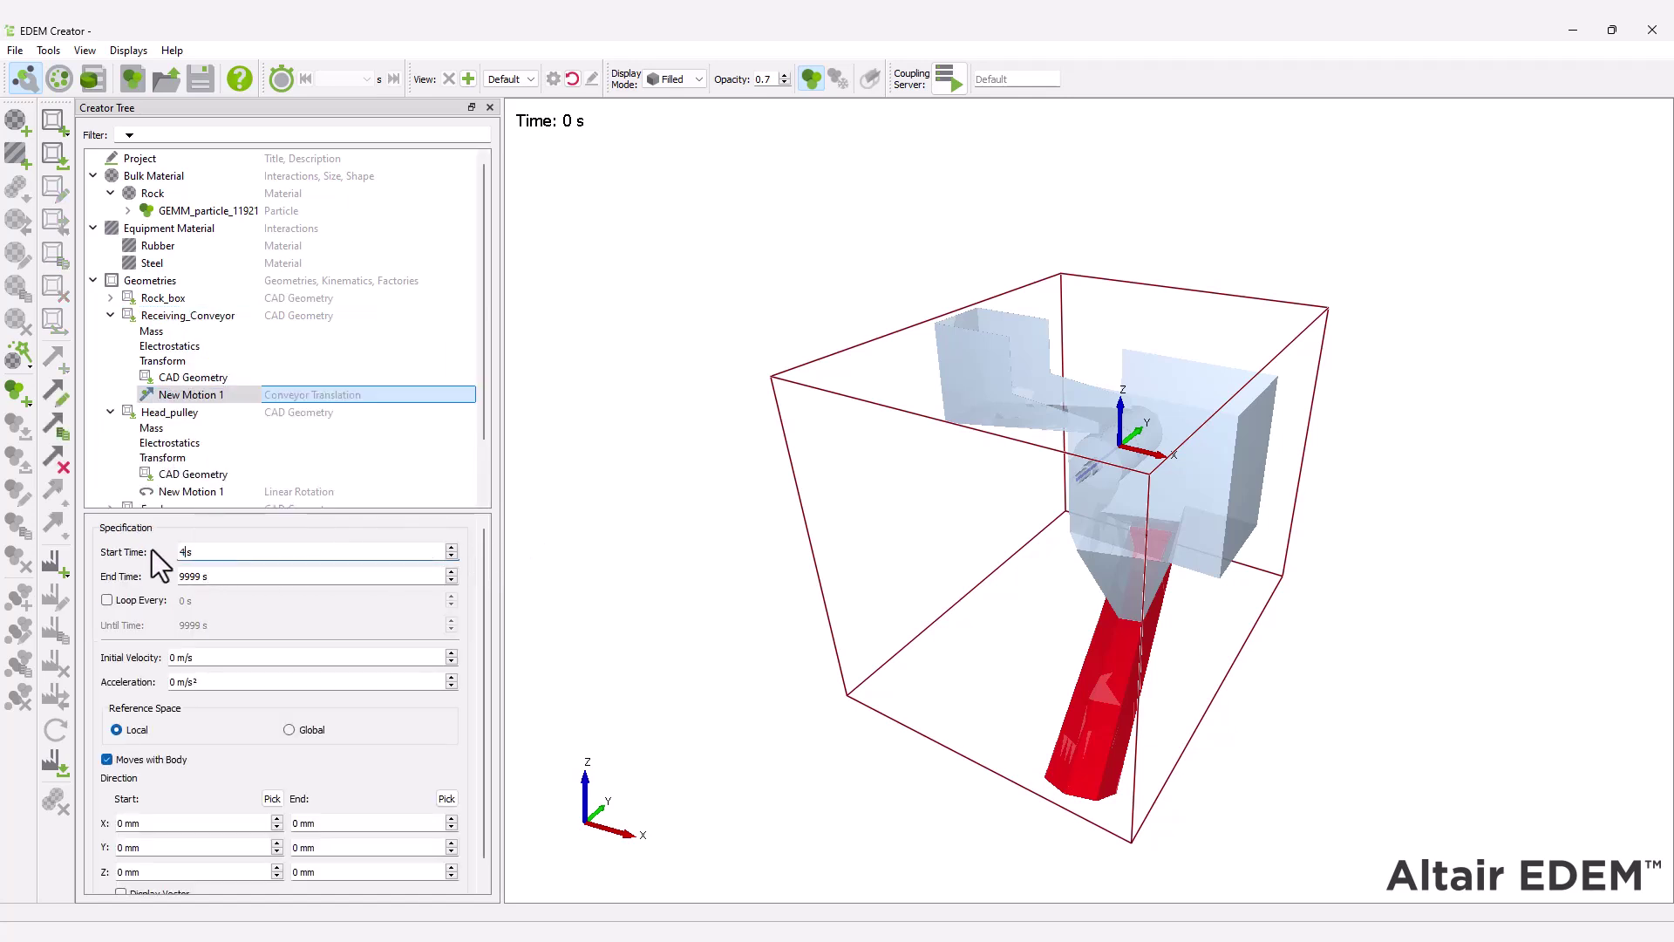
pyautogui.write('7.54')
pyautogui.doubleClick(171, 681)
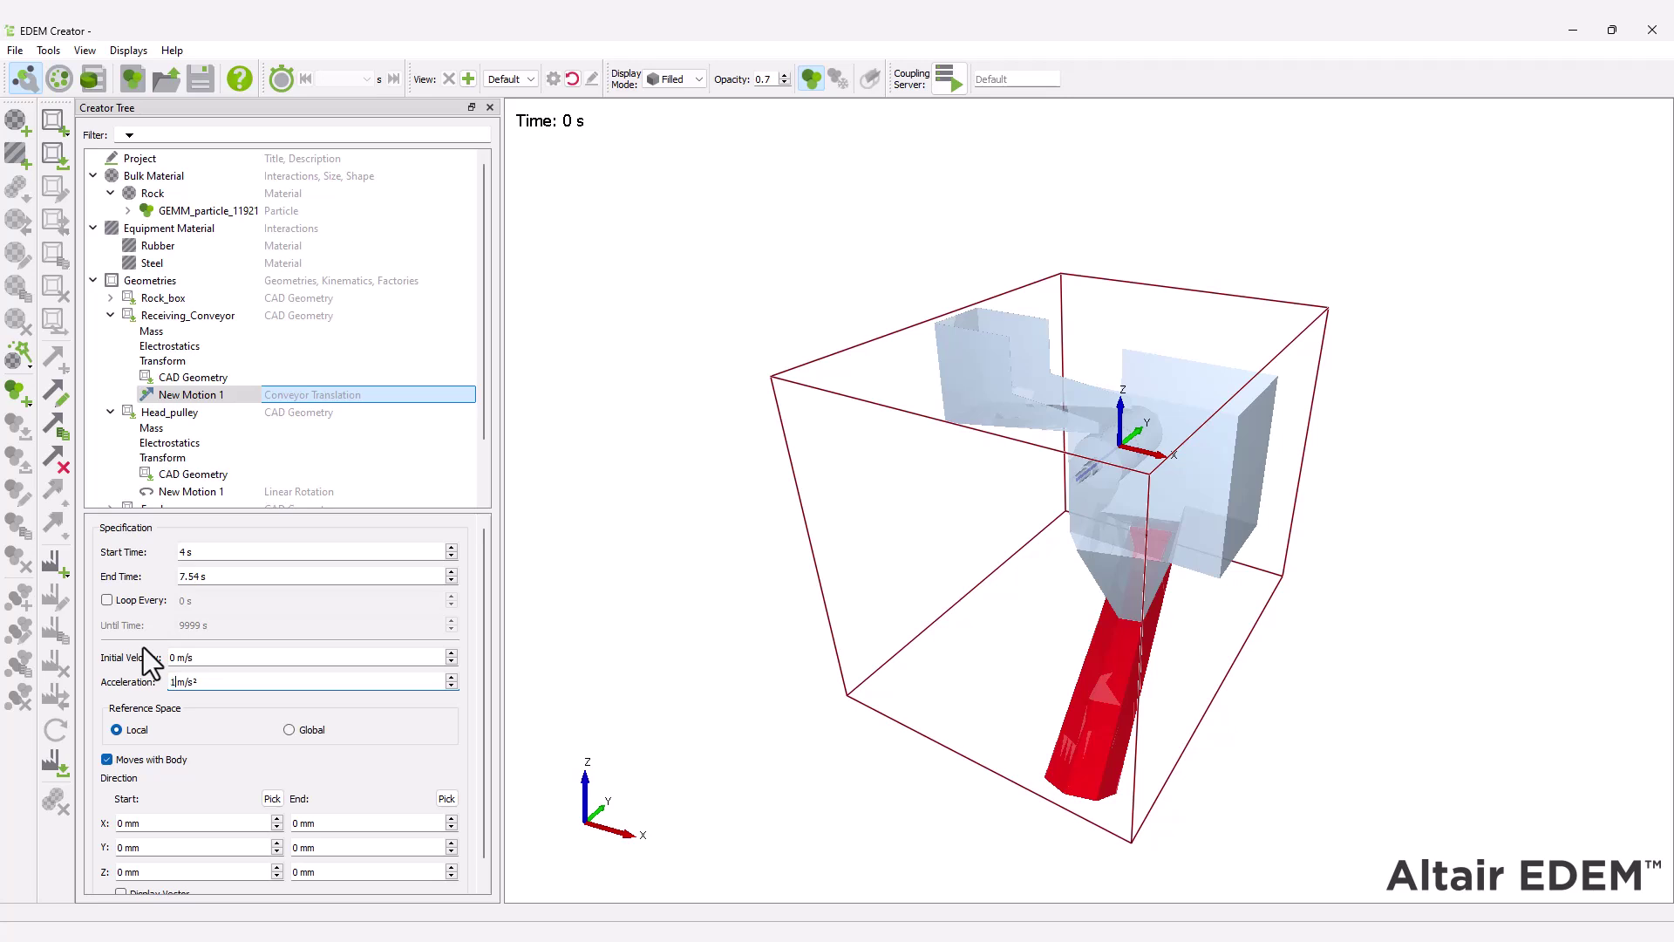
# - In wireframe mesh view, pick the belt's start and end points and display its direction vector
pyautogui.click(685, 77)
pyautogui.click(687, 109)
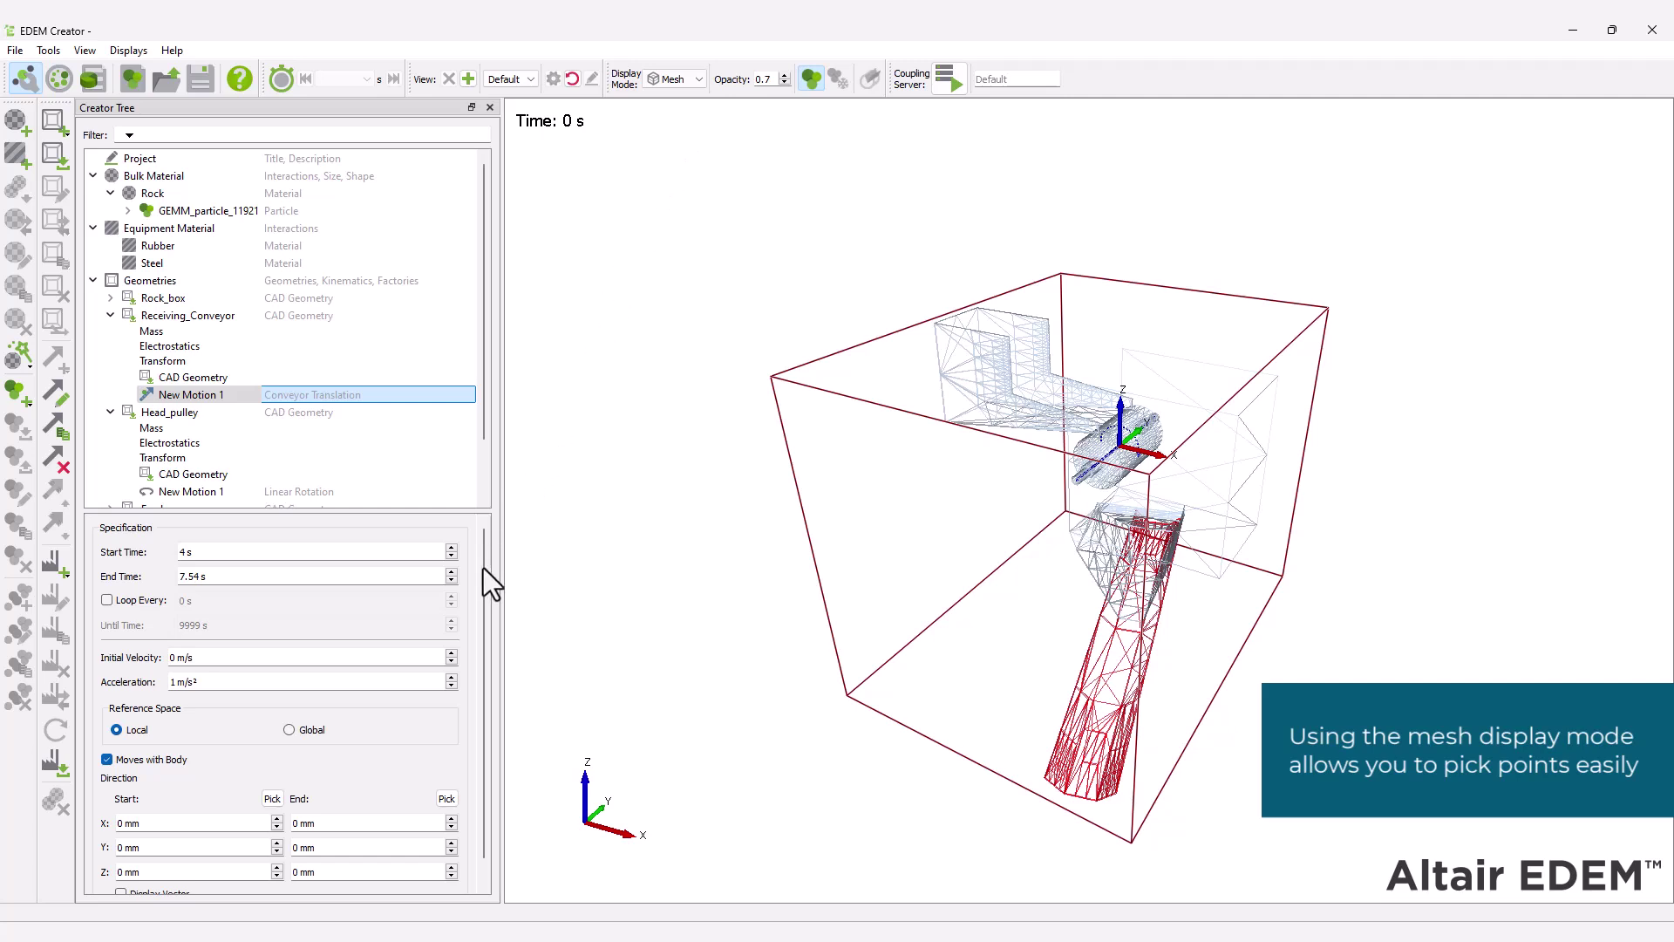
pyautogui.scroll(-1, 483, 567)
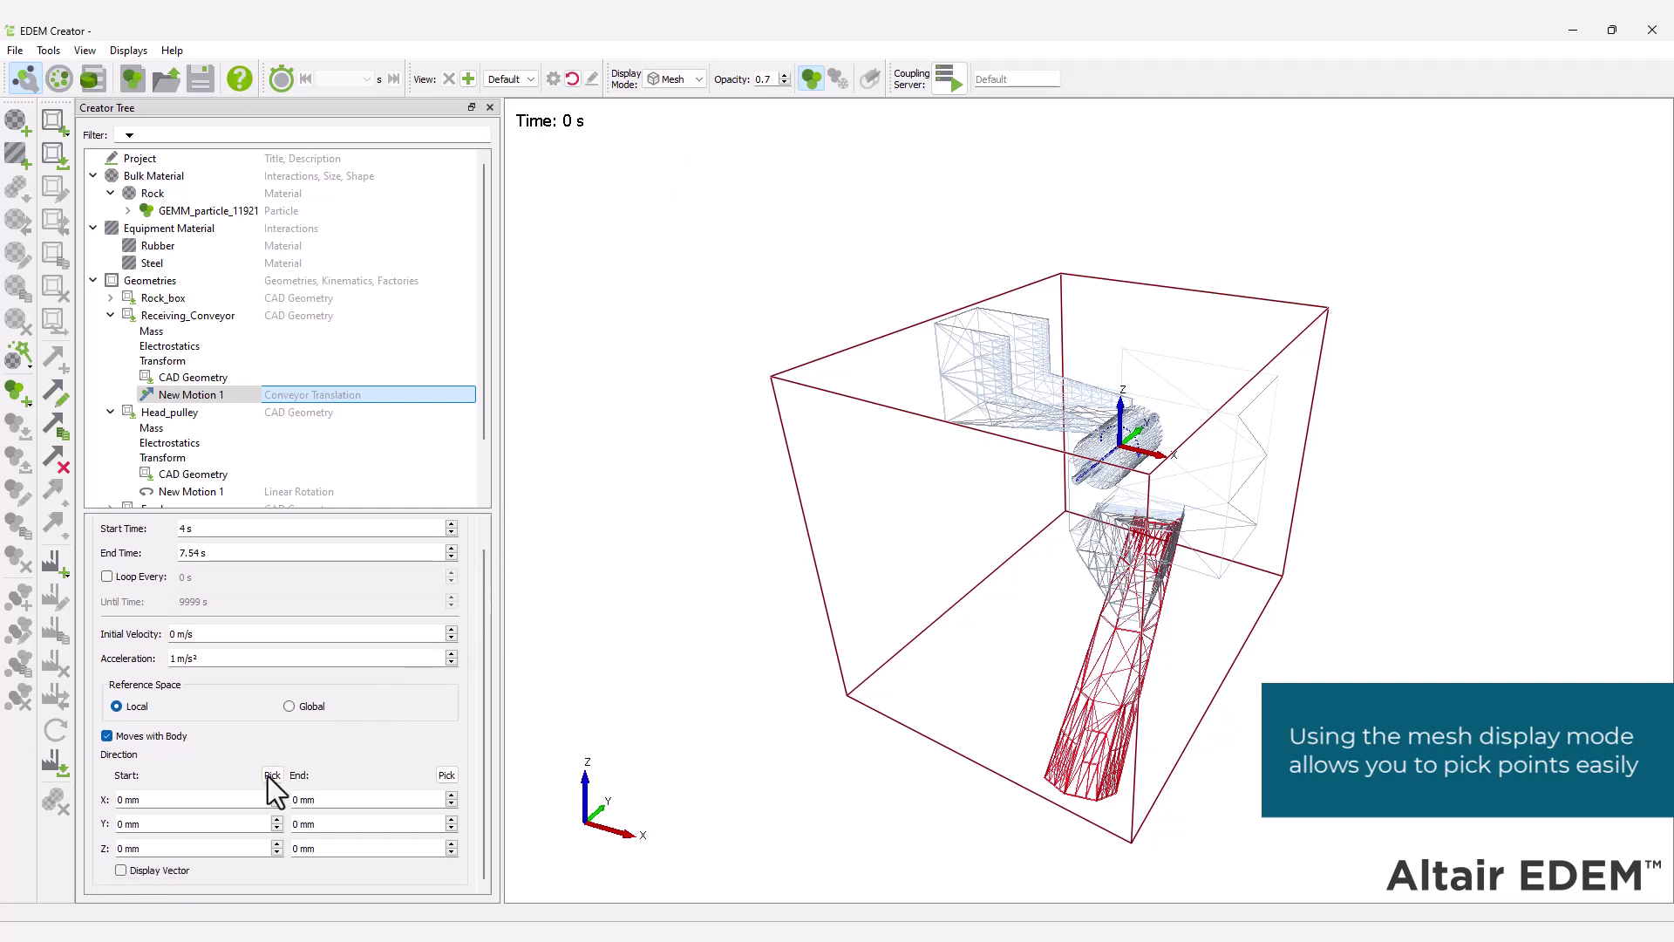
pyautogui.click(1082, 800)
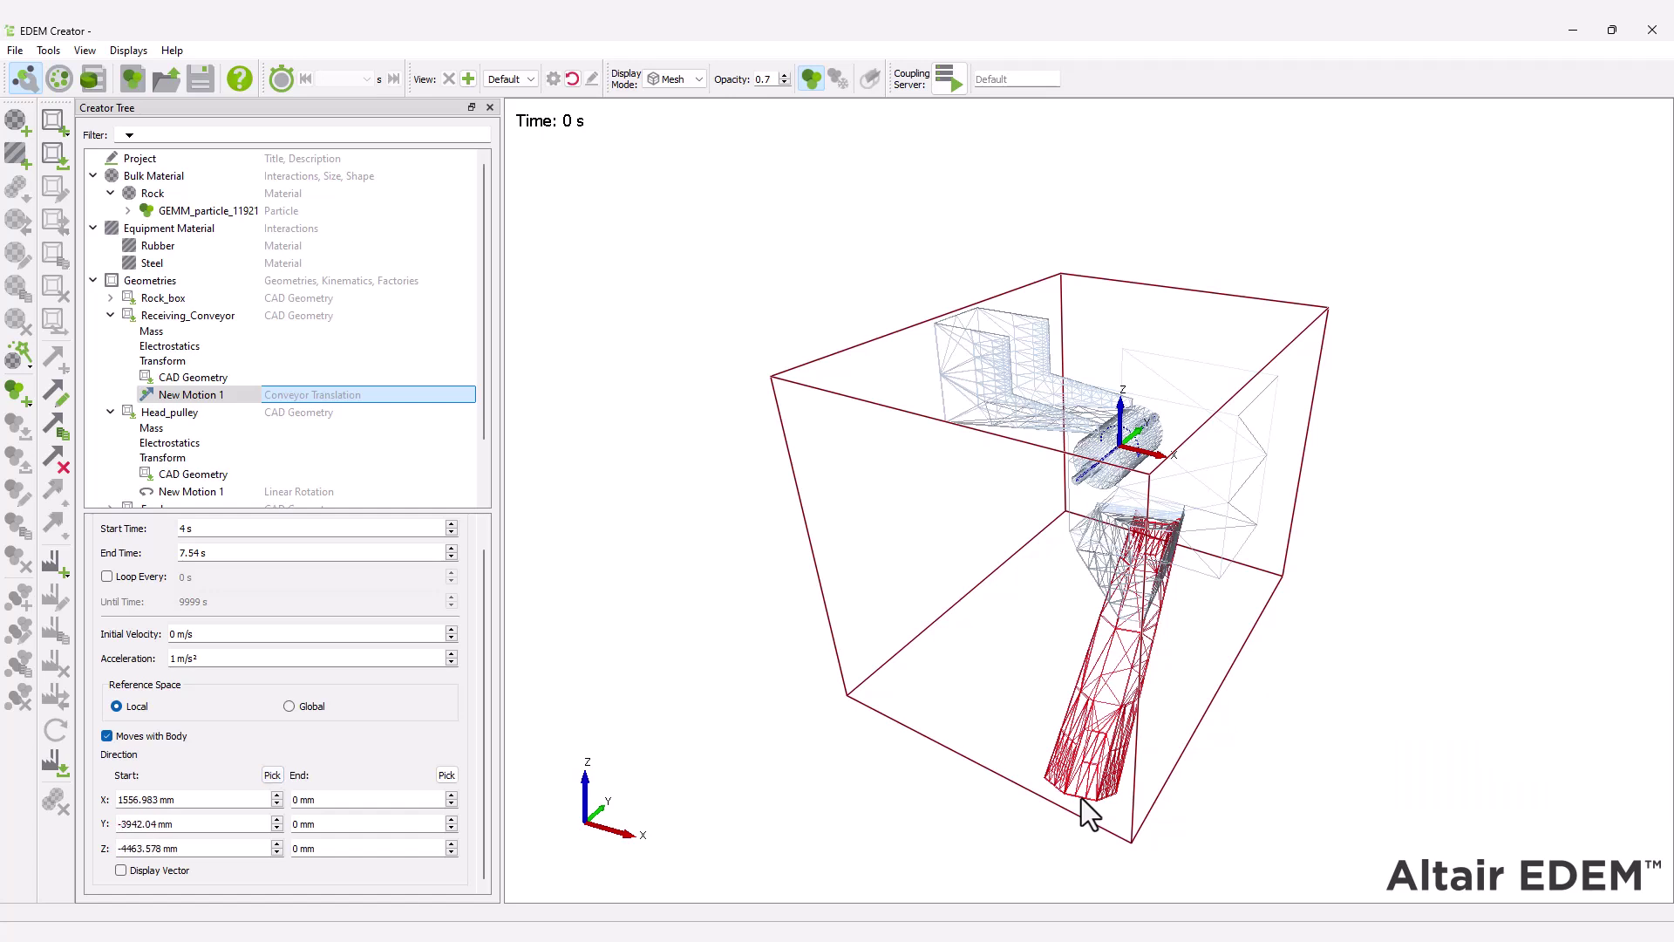
pyautogui.moveTo(1310, 631); pyautogui.dragTo(1028, 708)
pyautogui.scroll(3, 1028, 707)
pyautogui.moveTo(1273, 679); pyautogui.dragTo(1276, 703)
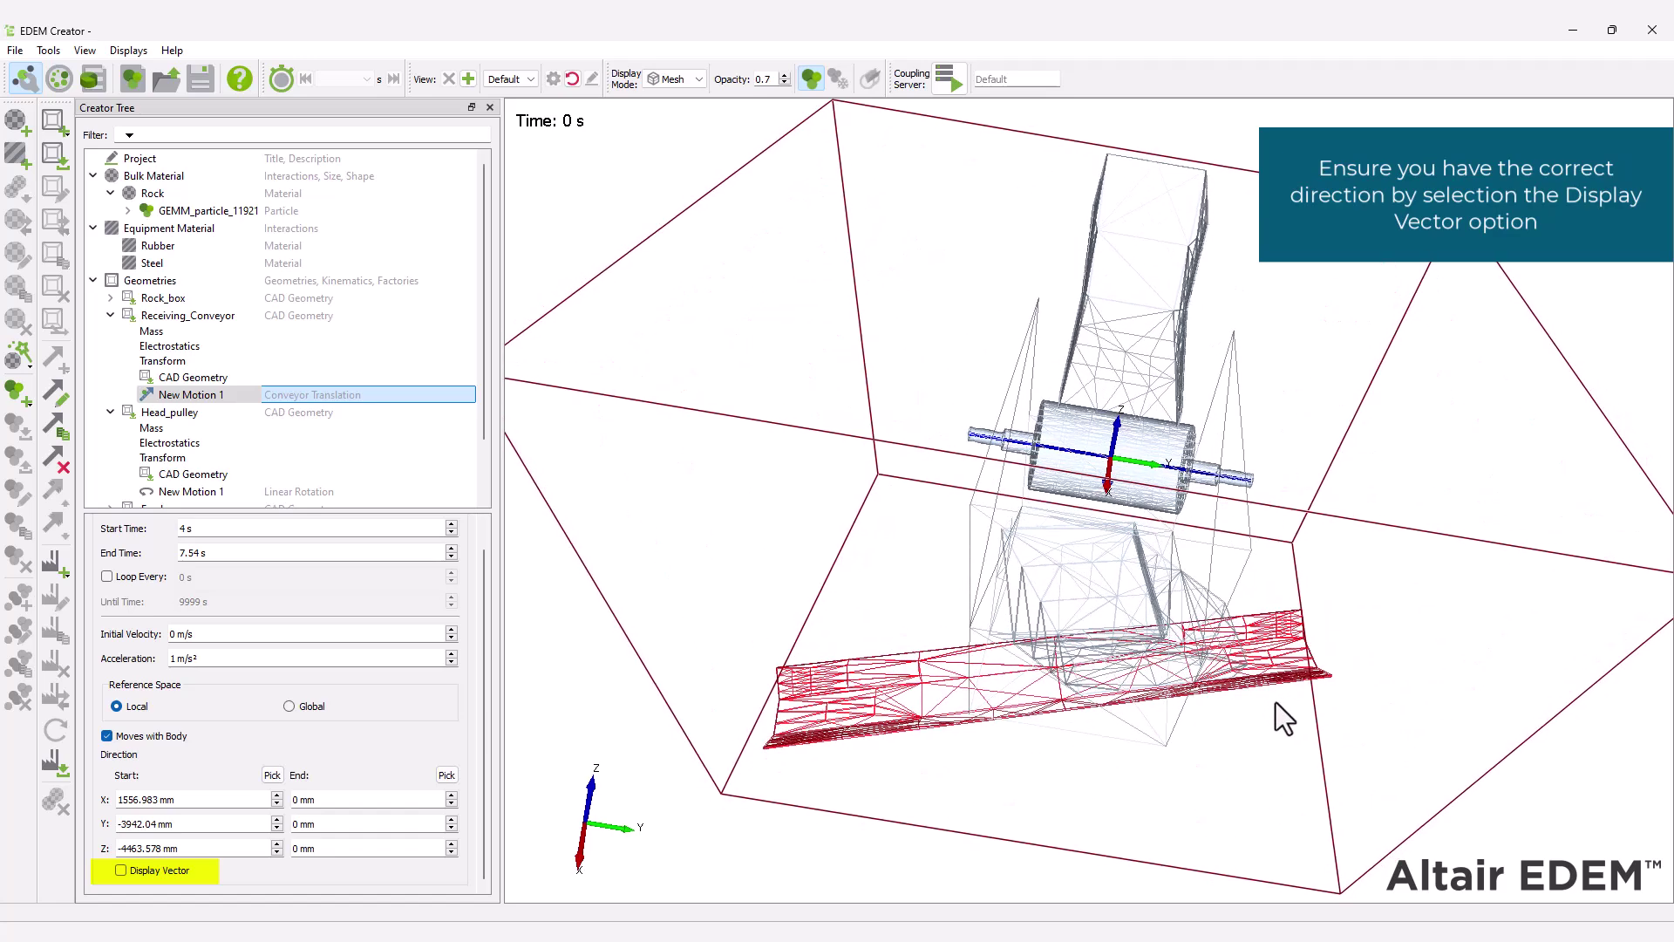
pyautogui.click(448, 775)
pyautogui.click(122, 871)
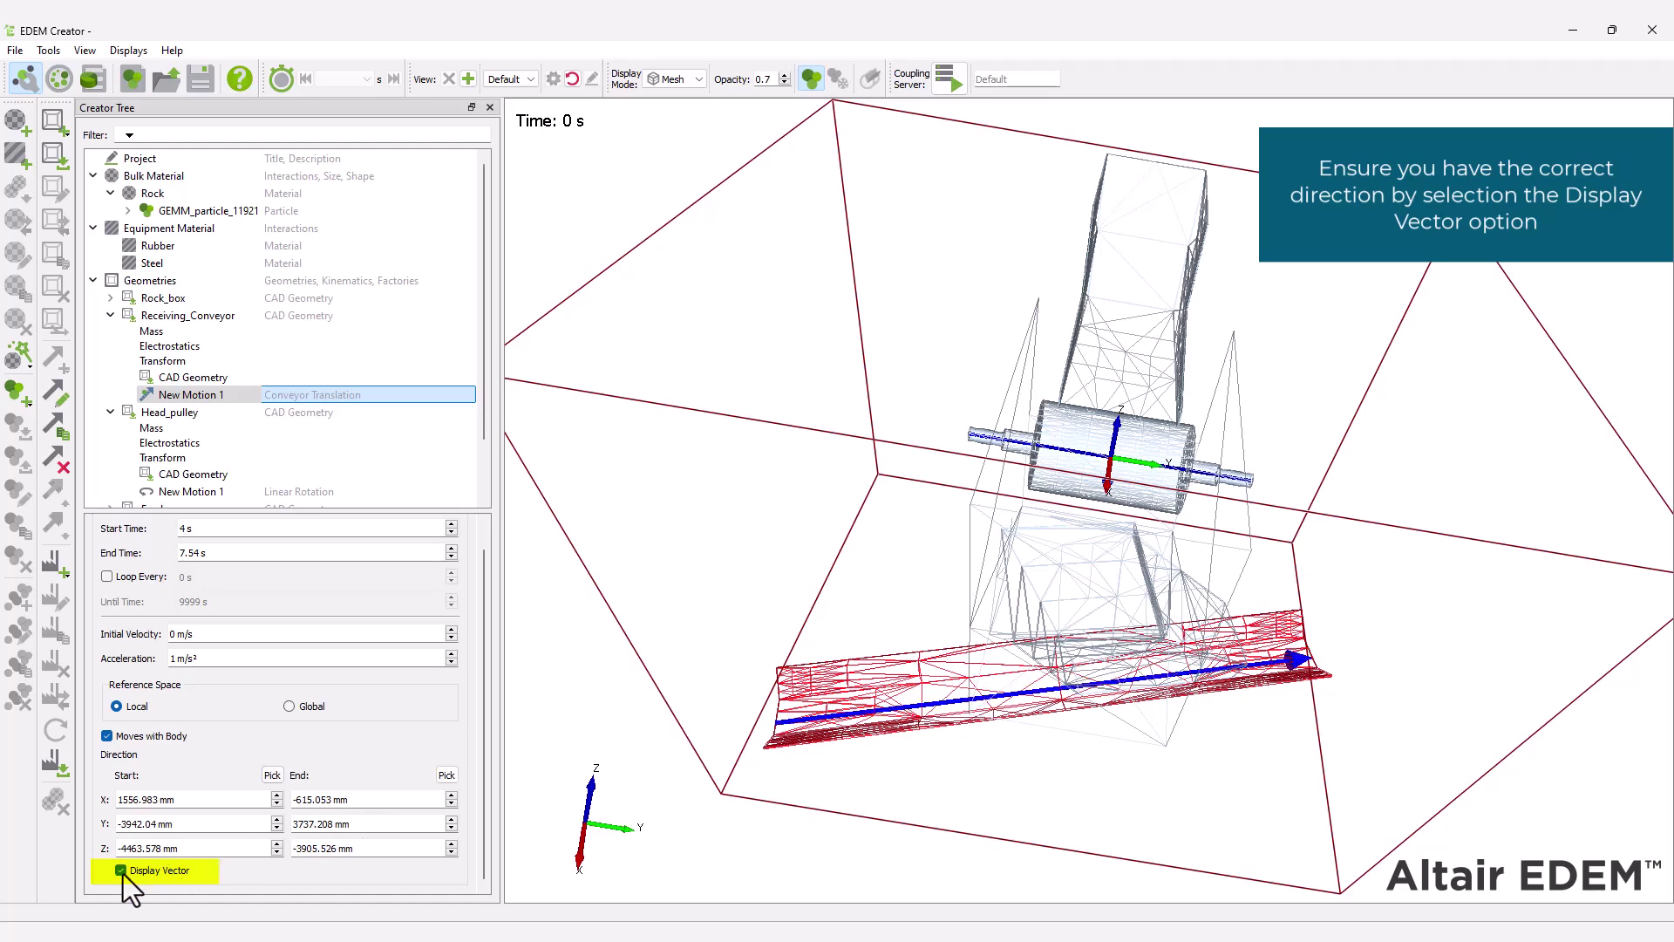
# - Copy the conveyor motion onto Receiving_Conveyor
pyautogui.rightClick(177, 399)
pyautogui.click(218, 426)
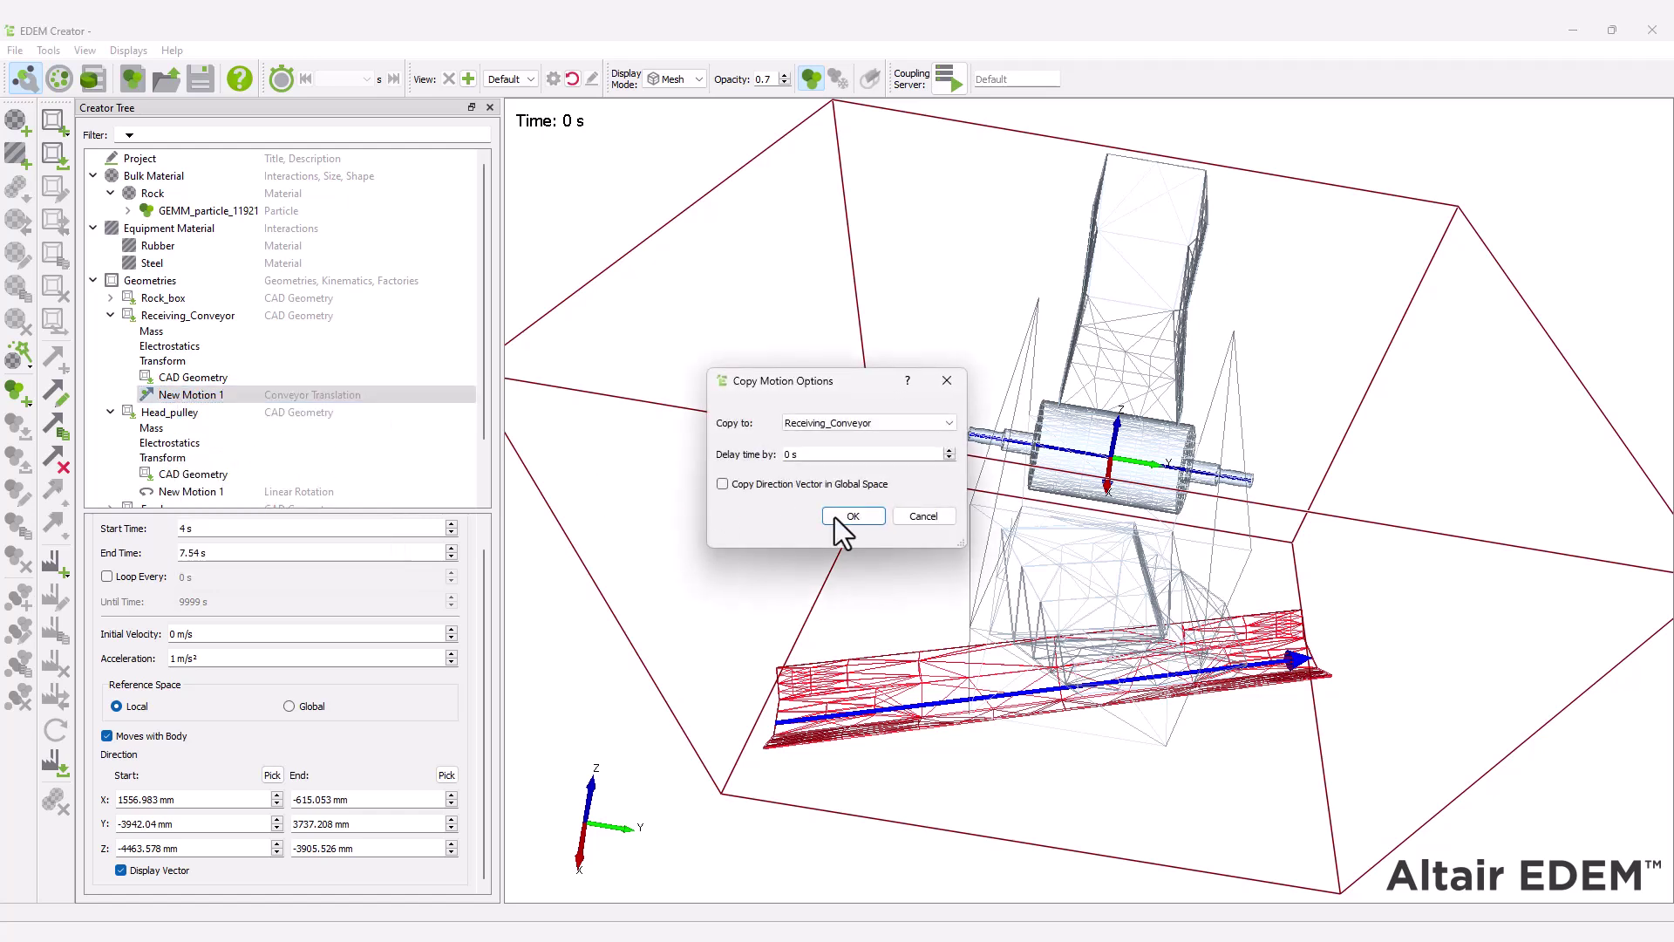
pyautogui.click(852, 516)
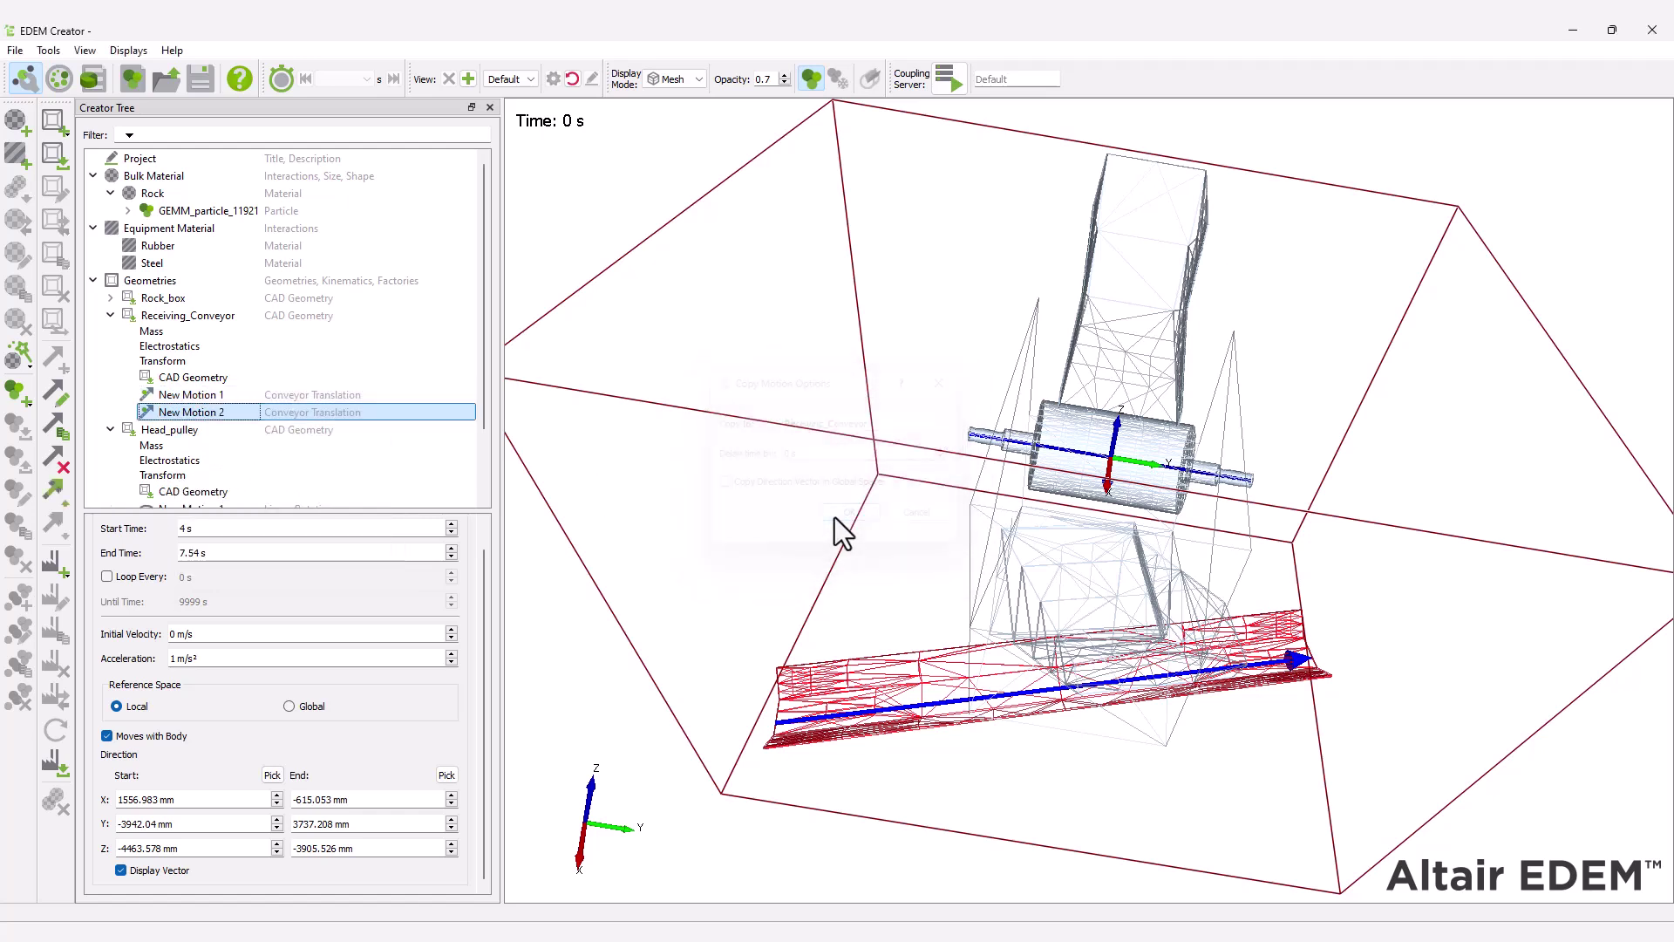
# - Set the copied motion to run 7.54–1000 s at a constant 3.54 m/s
pyautogui.doubleClick(202, 531)
pyautogui.write('7.54')
pyautogui.moveTo(208, 555); pyautogui.dragTo(146, 552)
pyautogui.write('10')
pyautogui.click(171, 658)
pyautogui.click(188, 633)
pyautogui.press('BackSpace')
pyautogui.write('3.54')
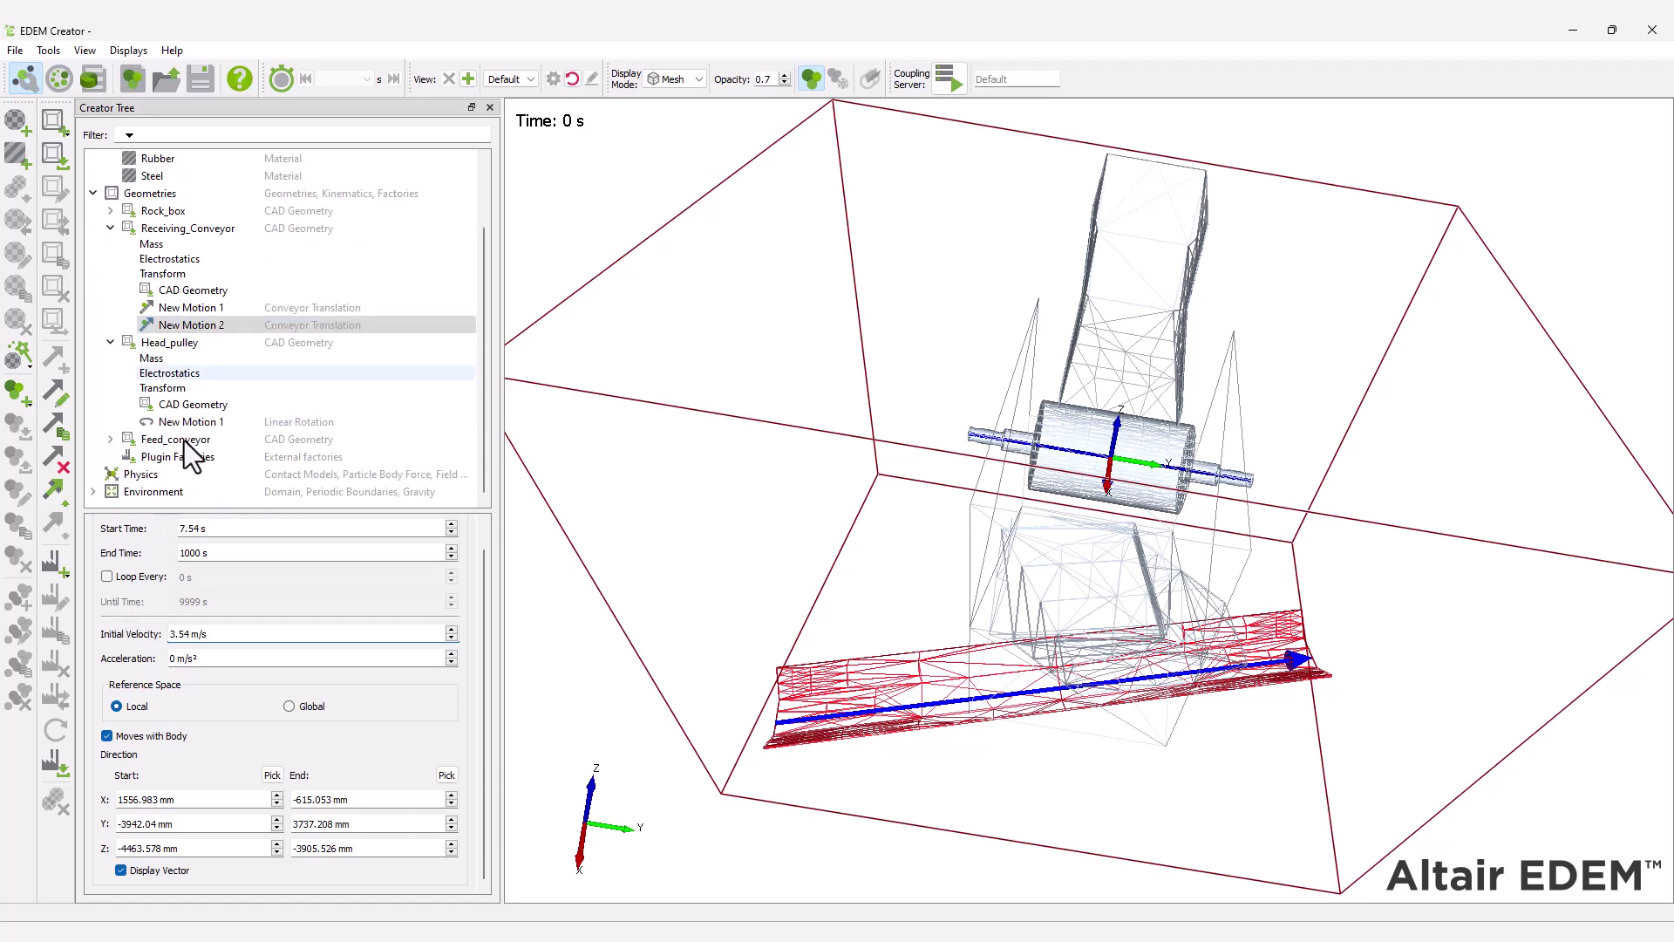
pyautogui.click(184, 442)
# - Add a 3.54 m/s conveyor translation to Feed_conveyor with picked start and end points and visible vector
pyautogui.rightClick(185, 441)
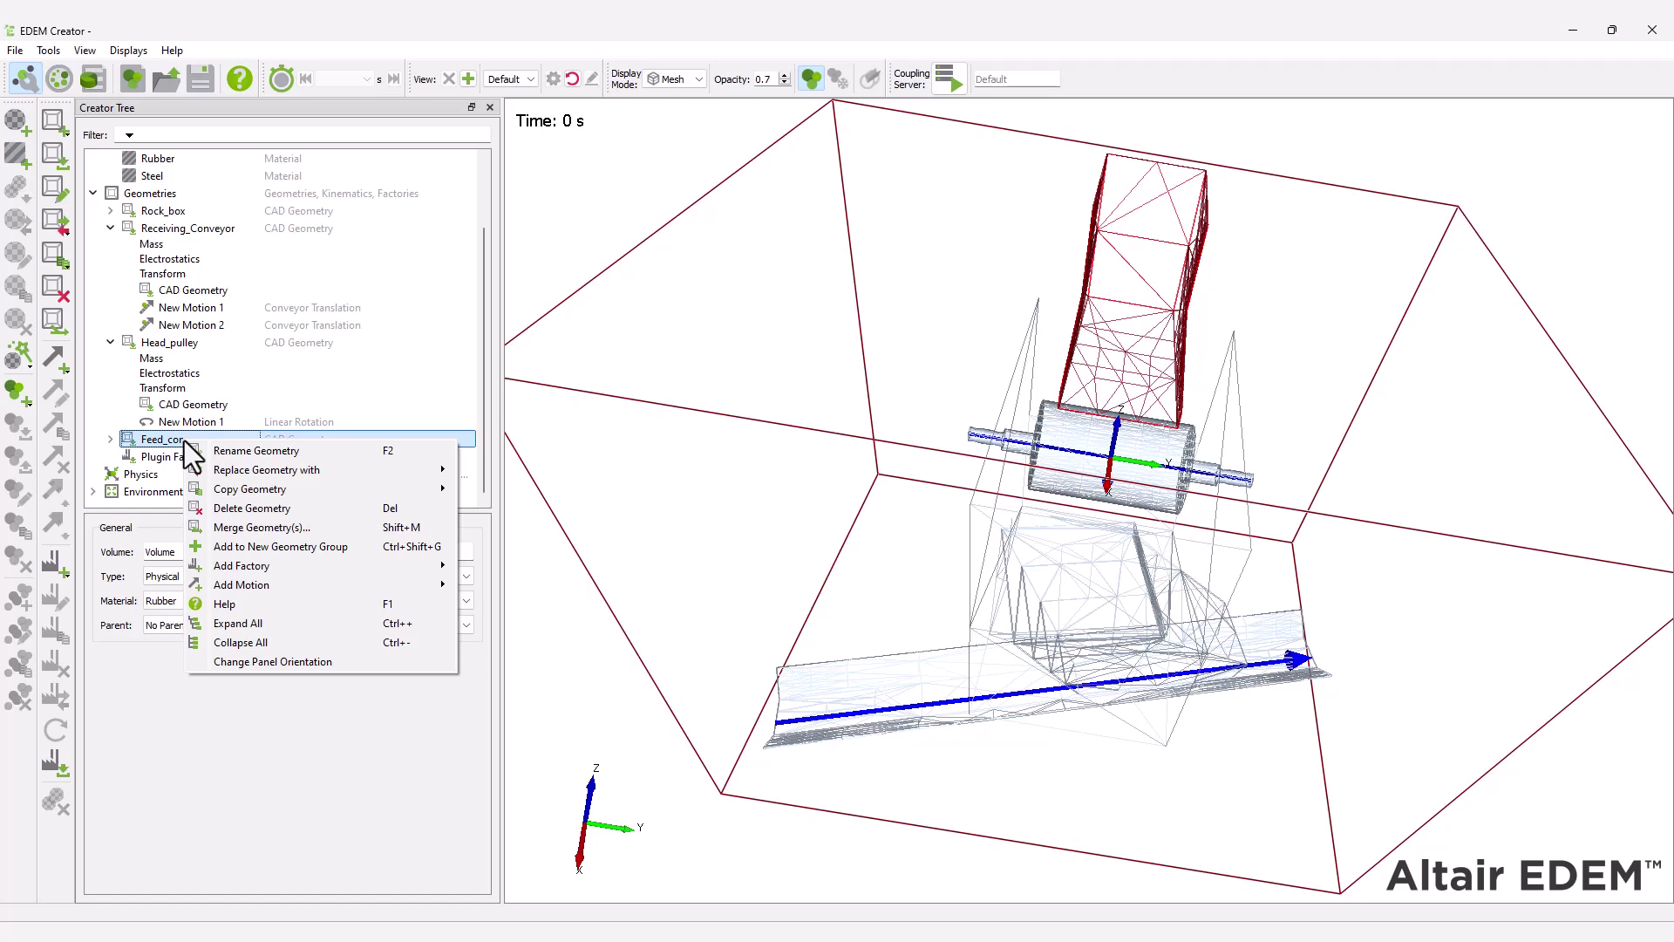
pyautogui.moveTo(261, 584)
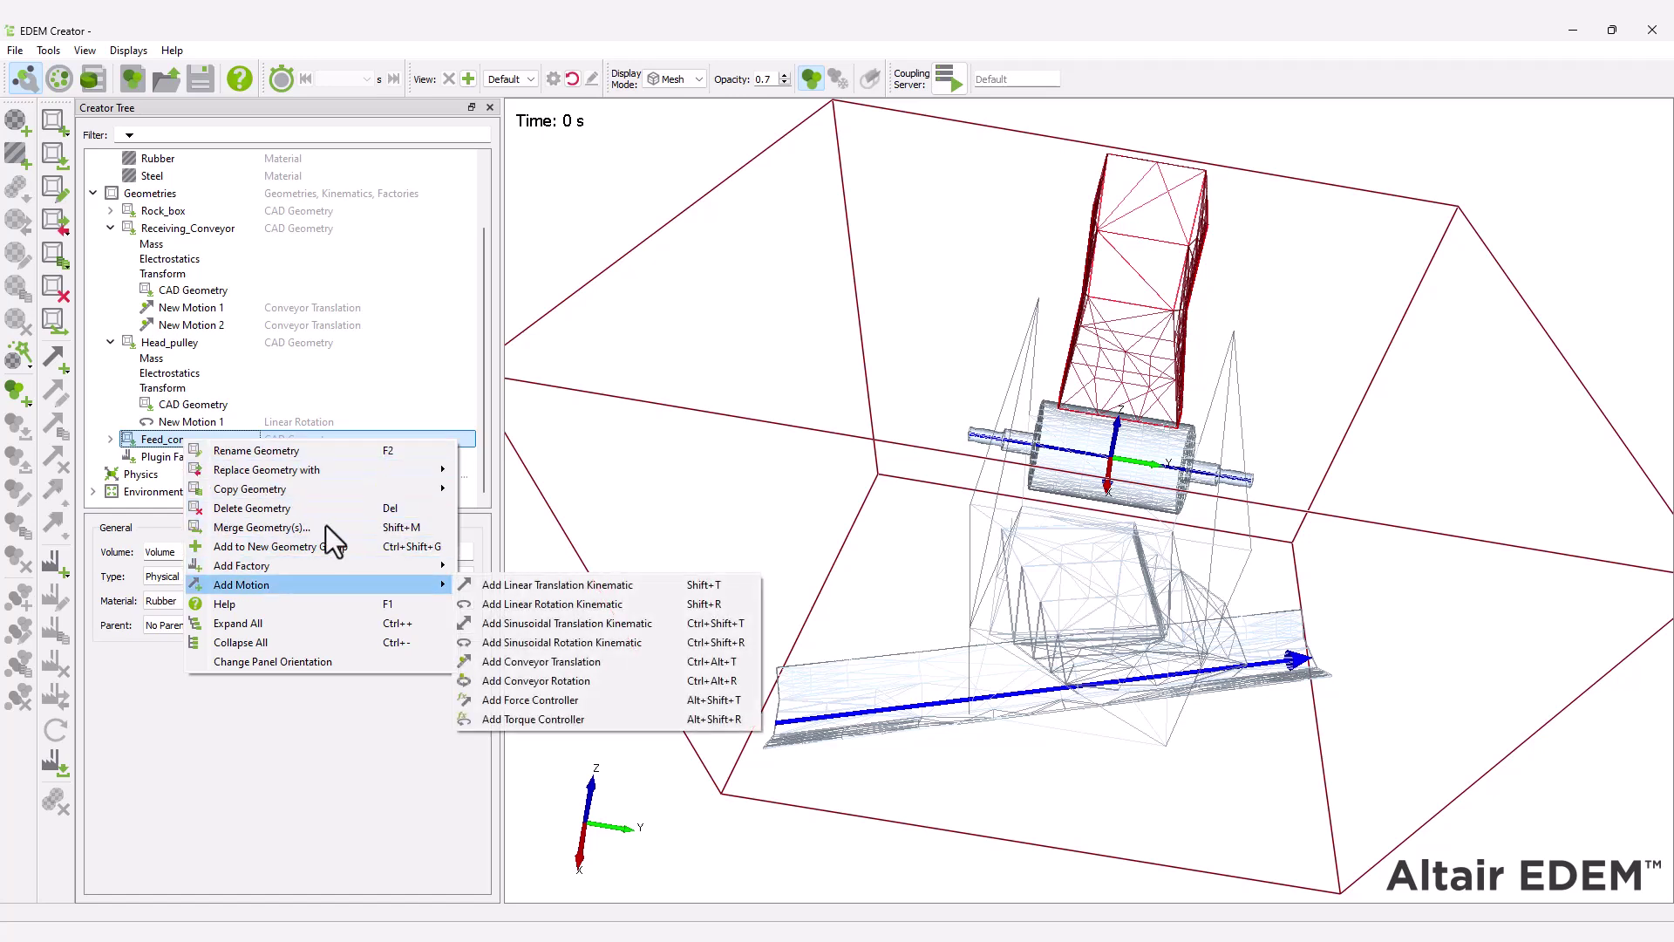
pyautogui.click(568, 667)
pyautogui.press('Return')
pyautogui.scroll(-1, 483, 621)
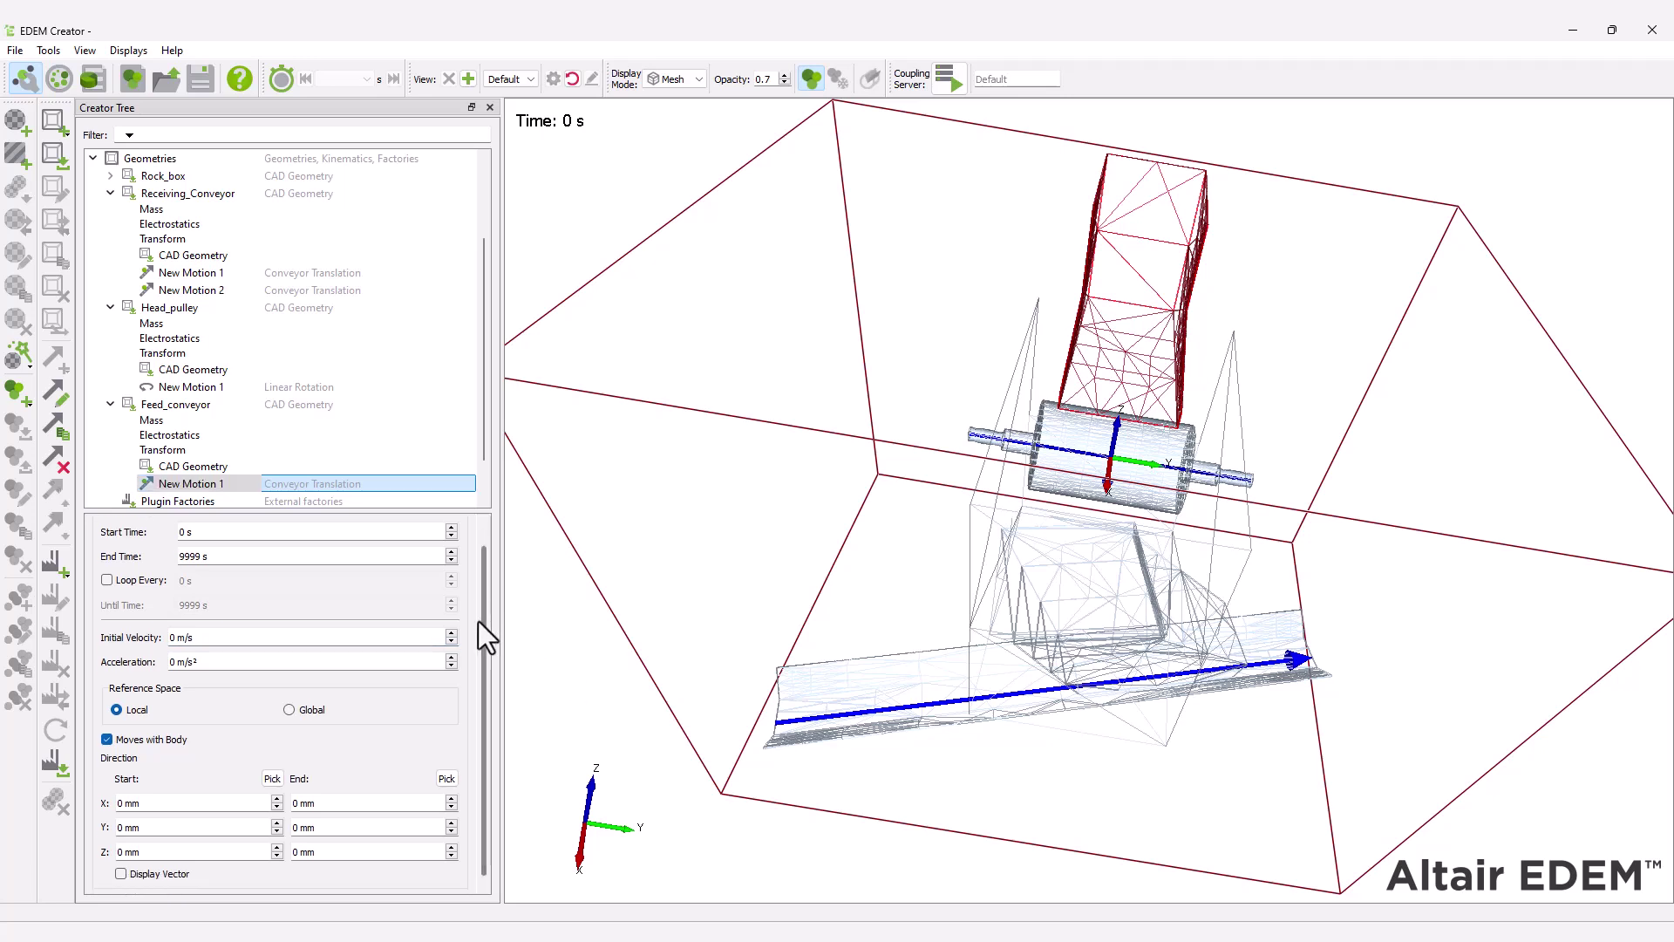
pyautogui.write('3.54')
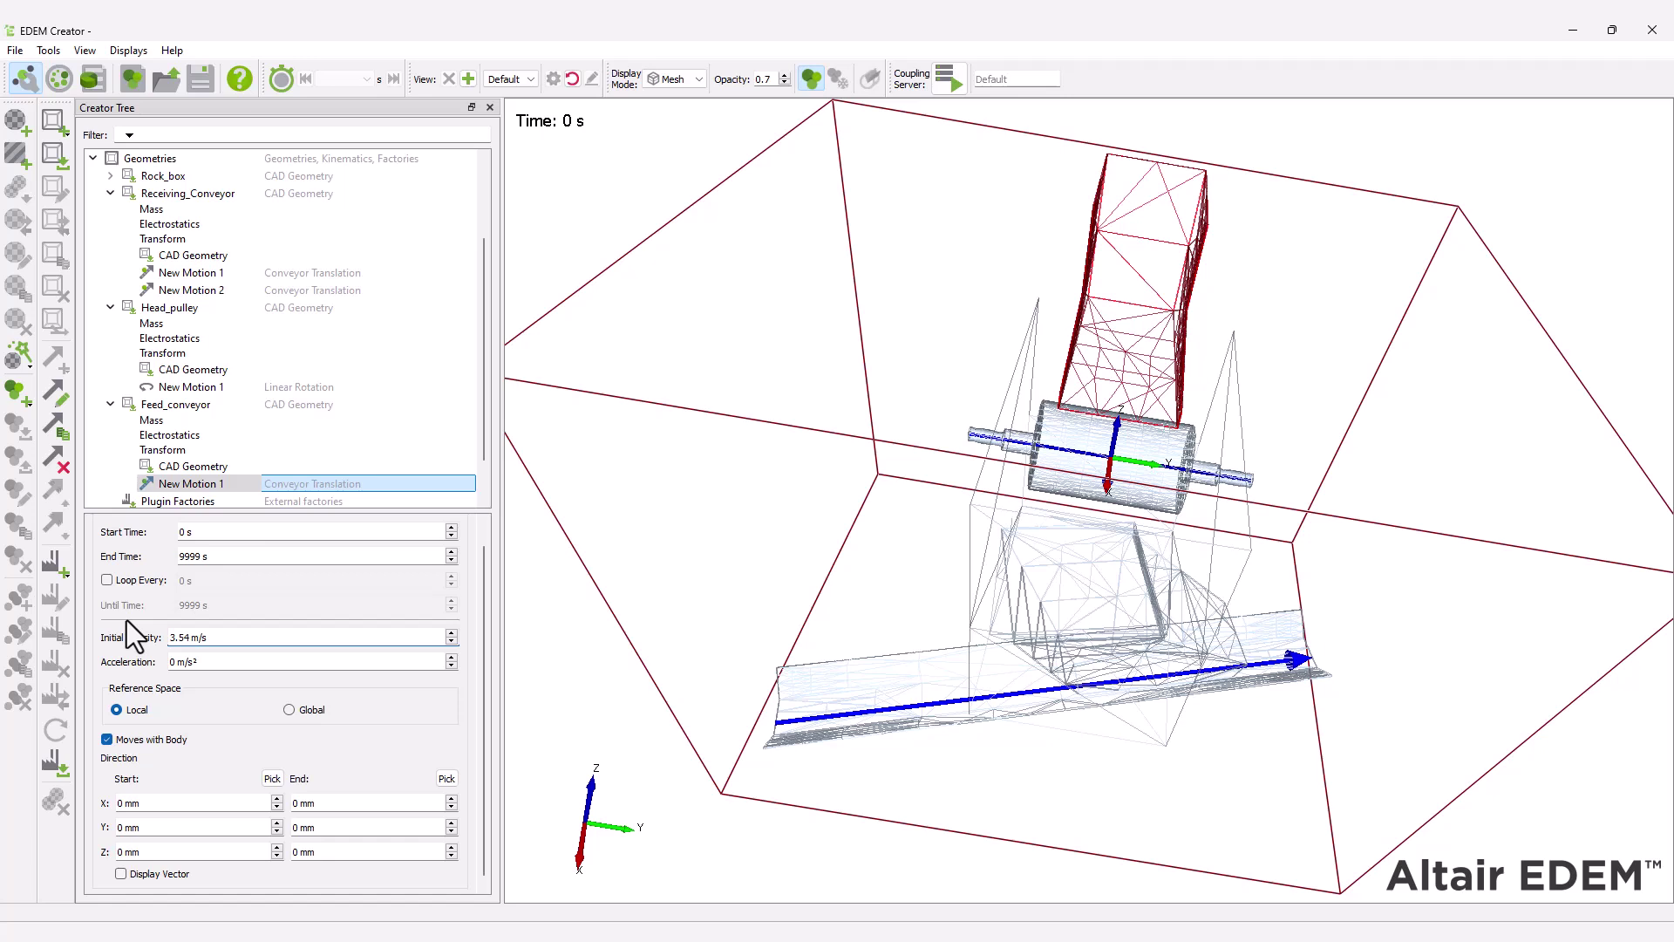
pyautogui.click(272, 778)
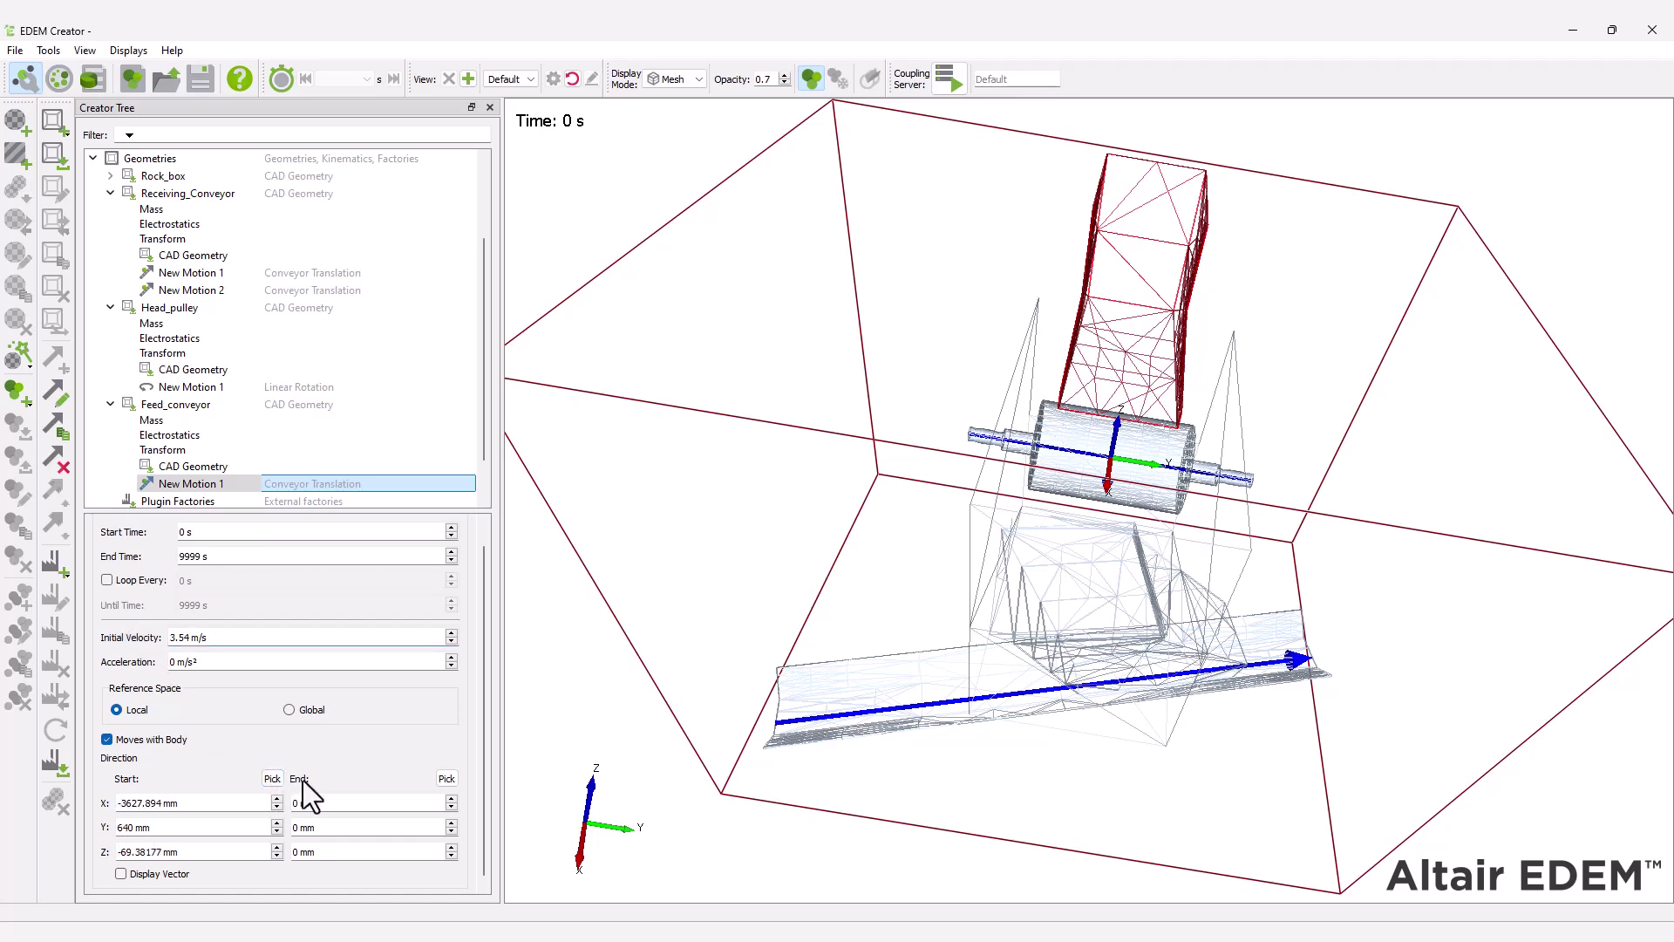
pyautogui.click(446, 777)
pyautogui.click(121, 873)
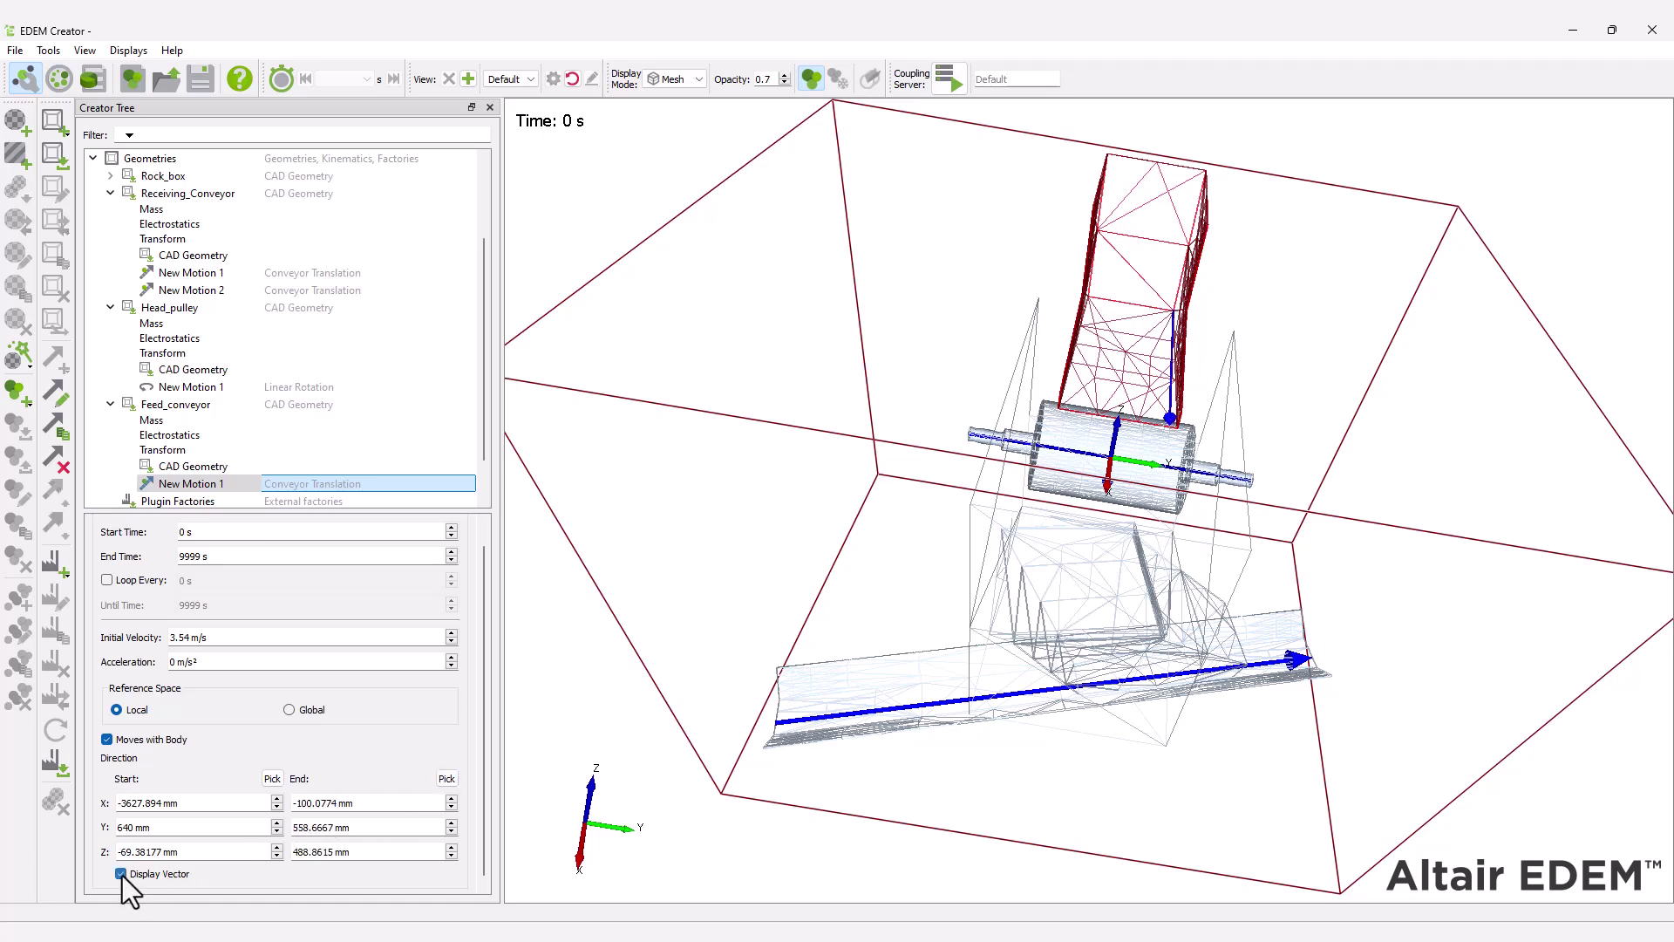
# - Add a virtual polygon geometry named factory_plate
pyautogui.rightClick(144, 159)
pyautogui.moveTo(179, 167)
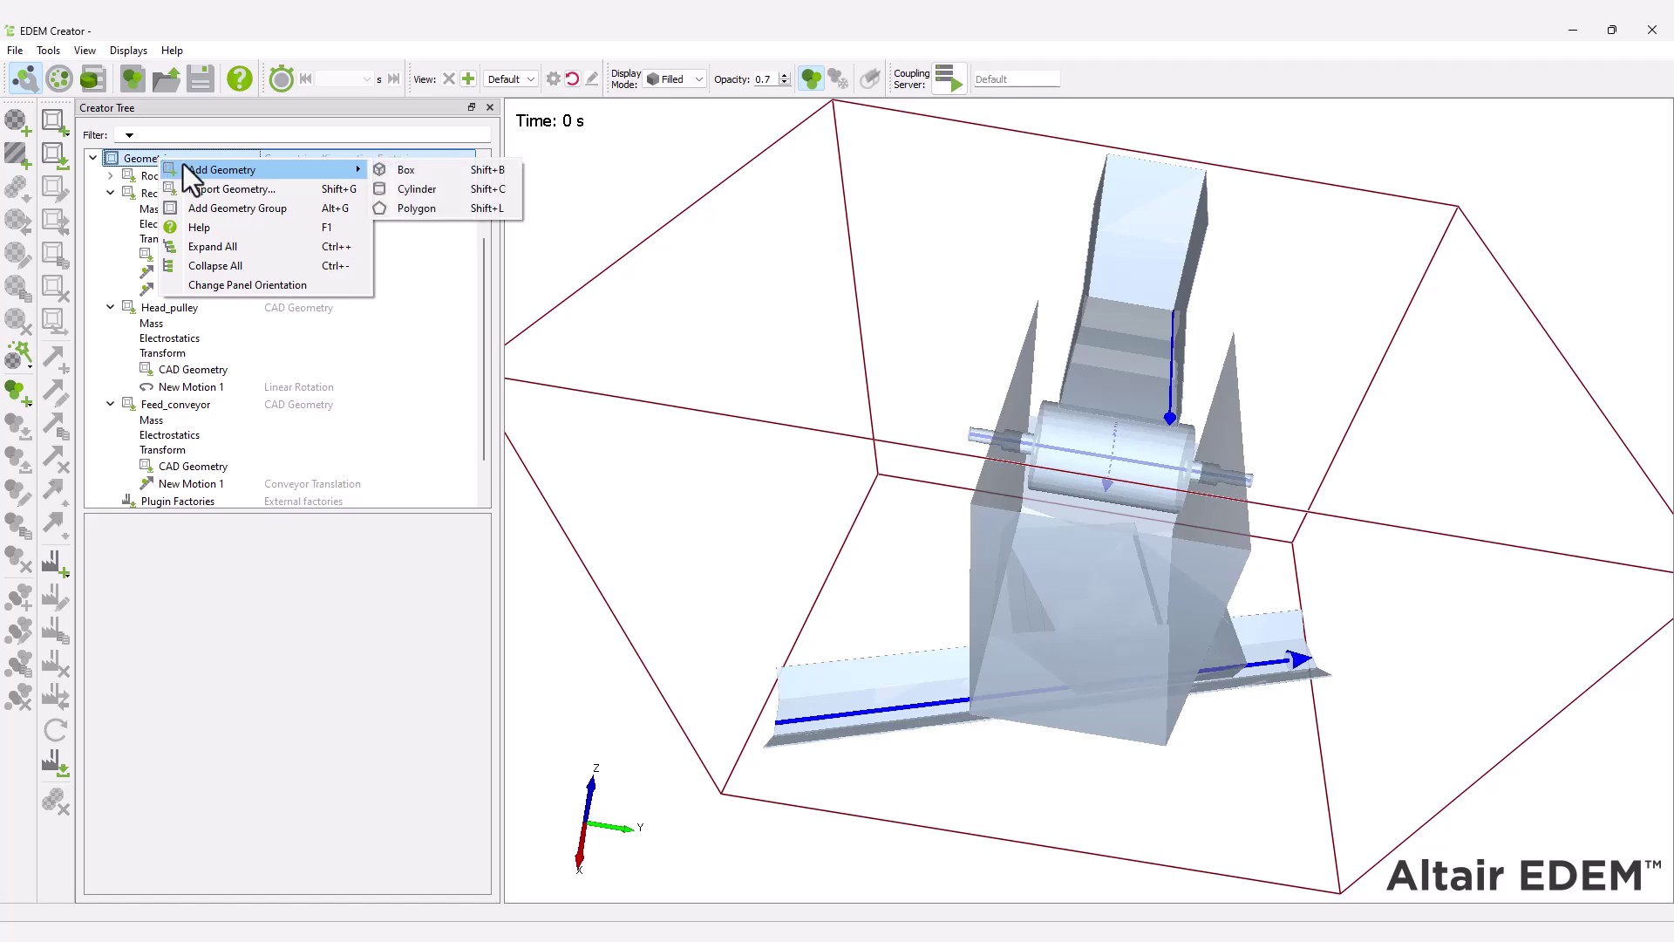
pyautogui.click(441, 208)
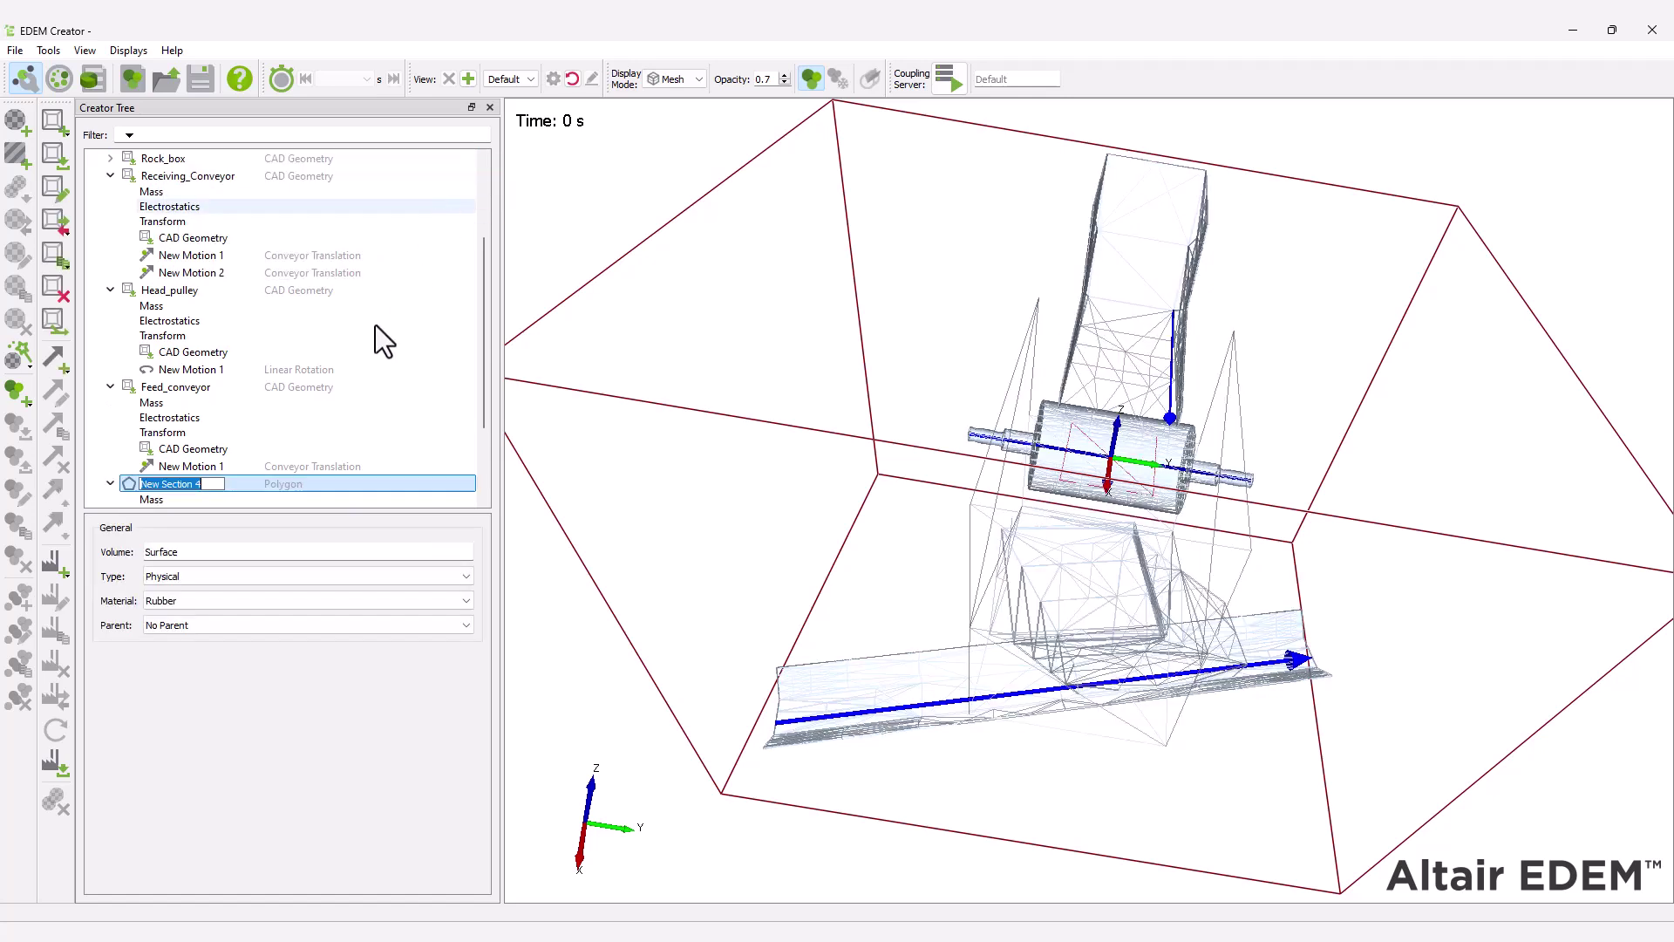
pyautogui.write('factory_plate')
pyautogui.press('Return')
pyautogui.click(242, 568)
pyautogui.click(232, 601)
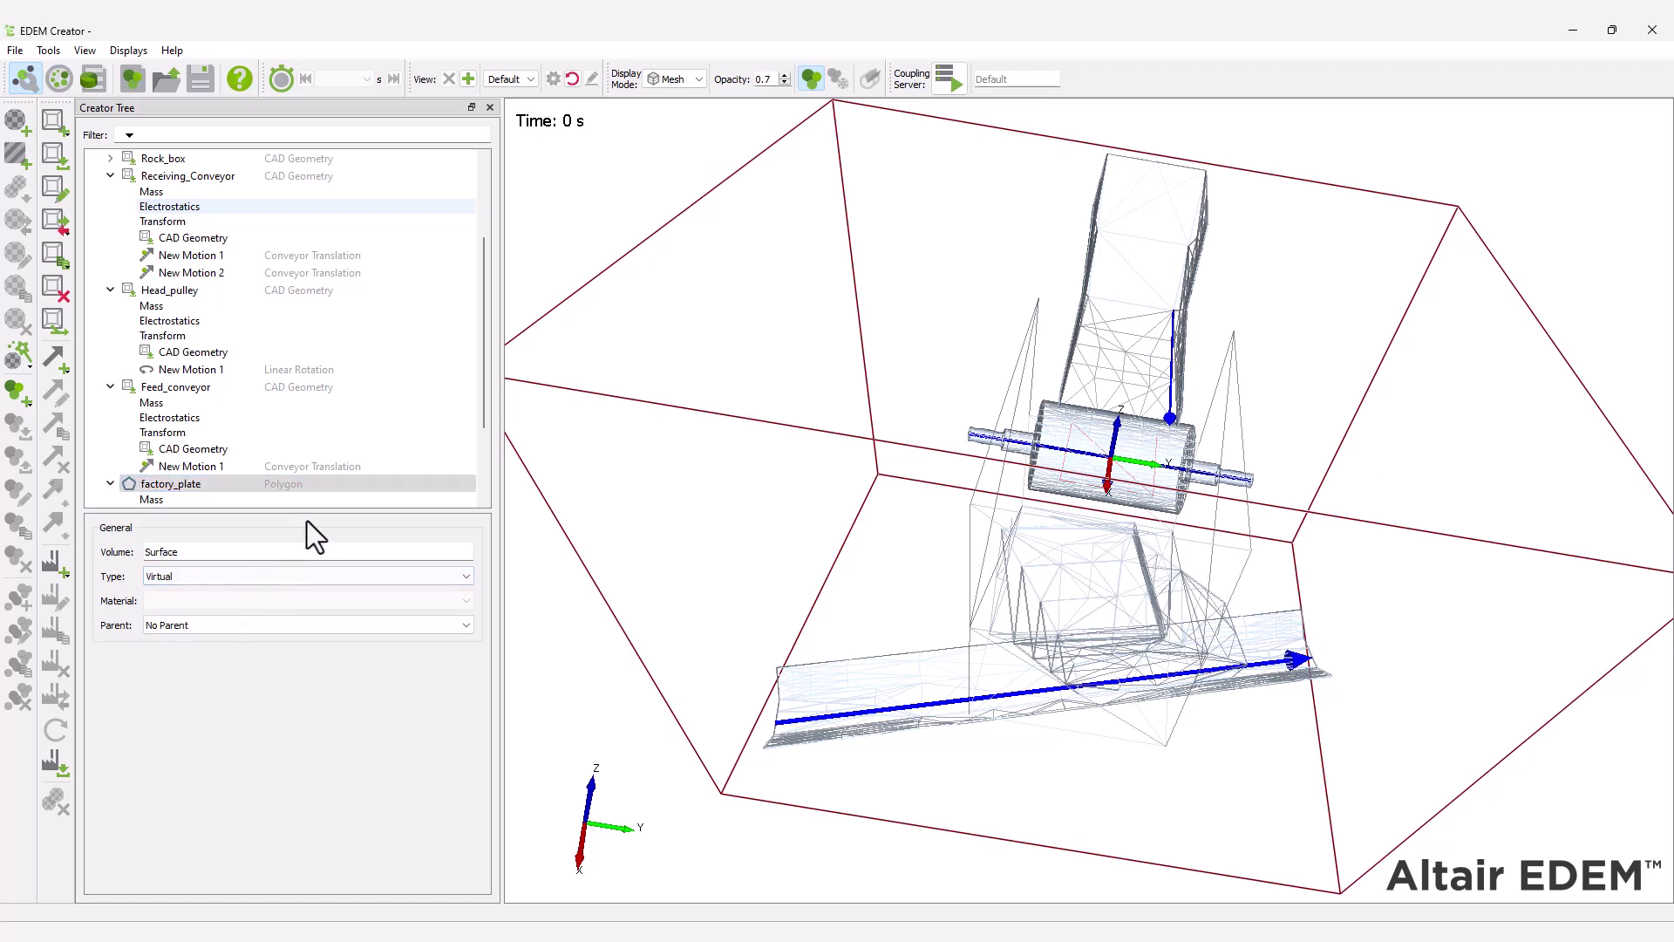
# - Place factory_plate at X -3500, Z 600 mm, rotated 90° about Y
pyautogui.moveTo(481, 339); pyautogui.dragTo(490, 414)
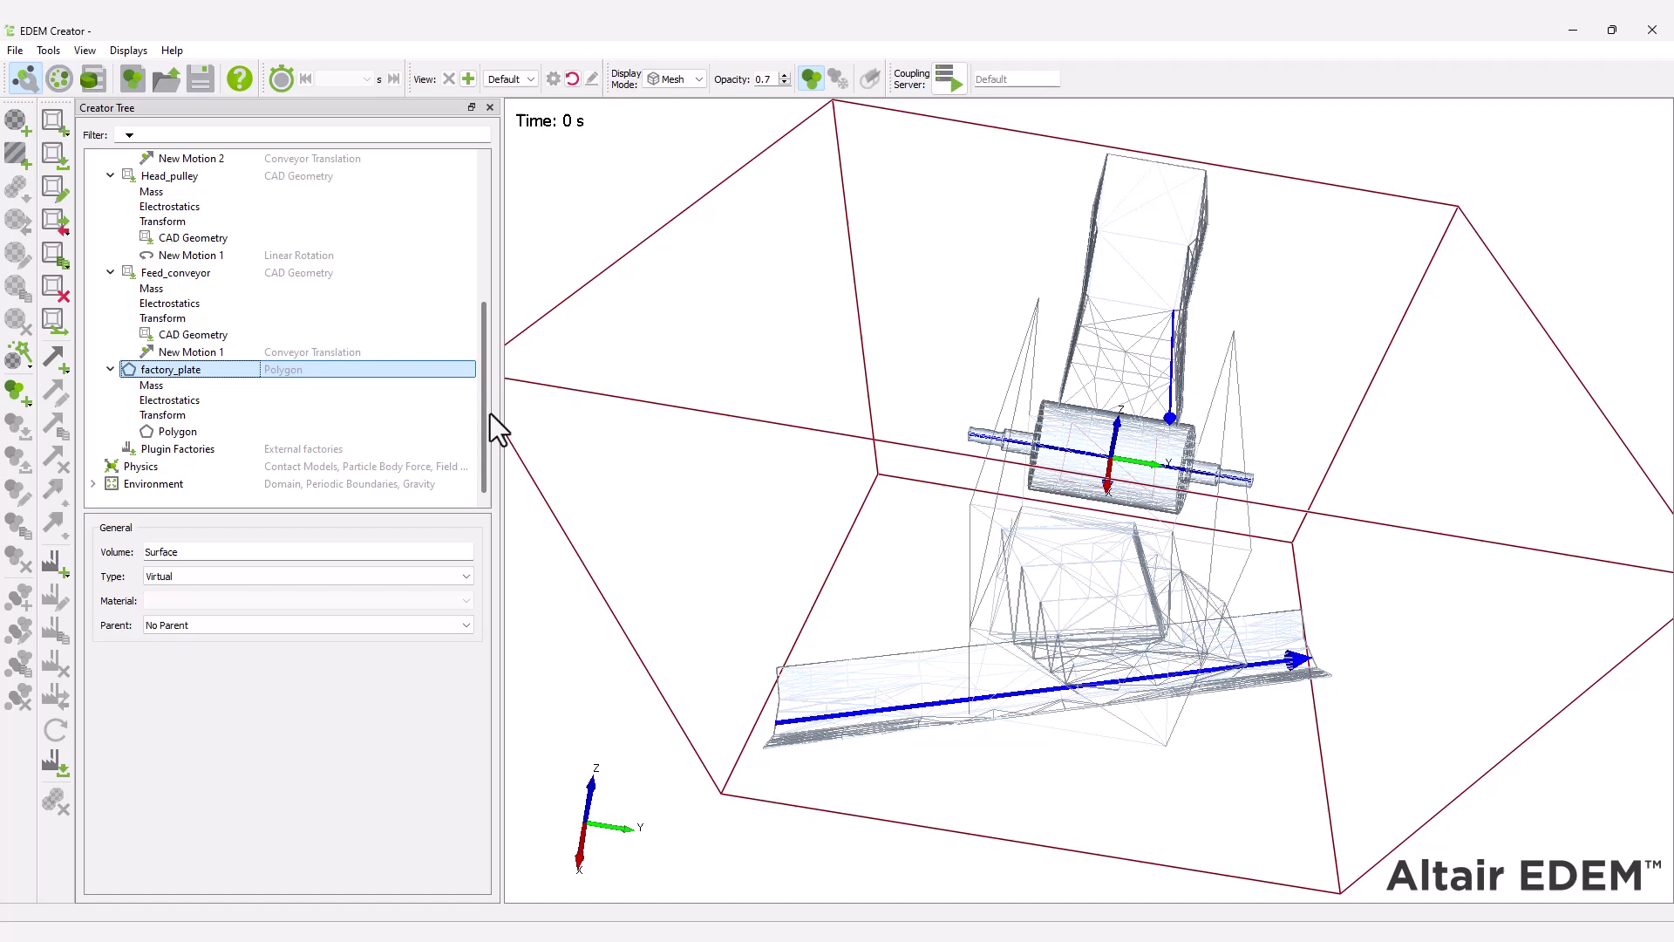
pyautogui.click(283, 416)
pyautogui.click(146, 617)
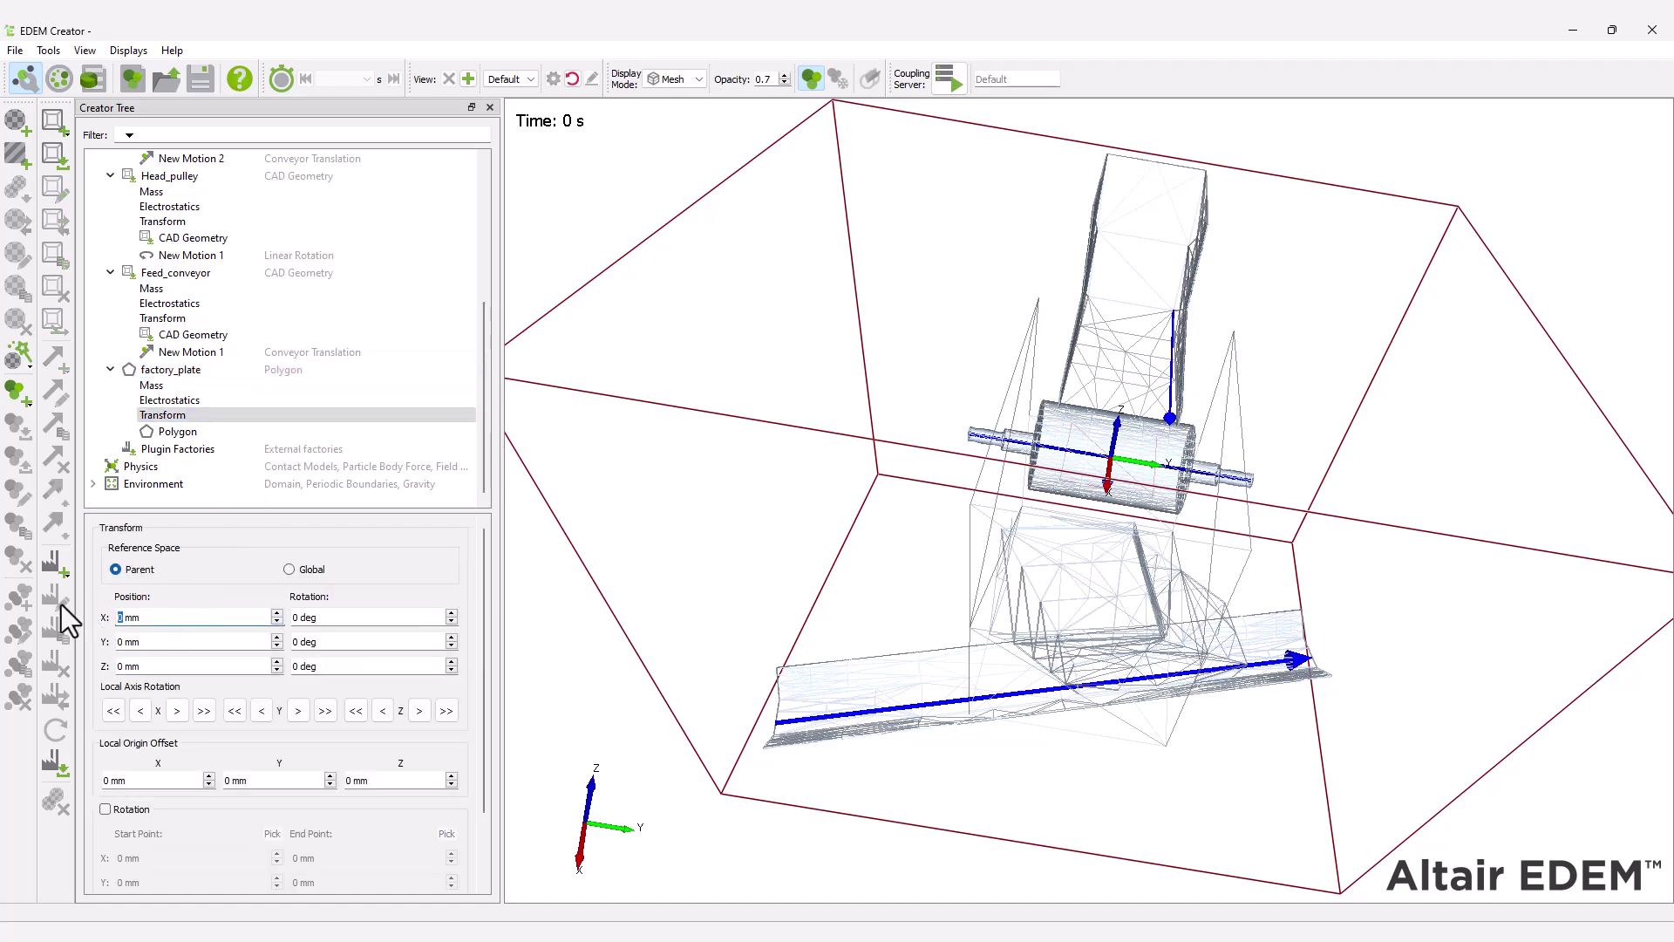
pyautogui.press('Tab')
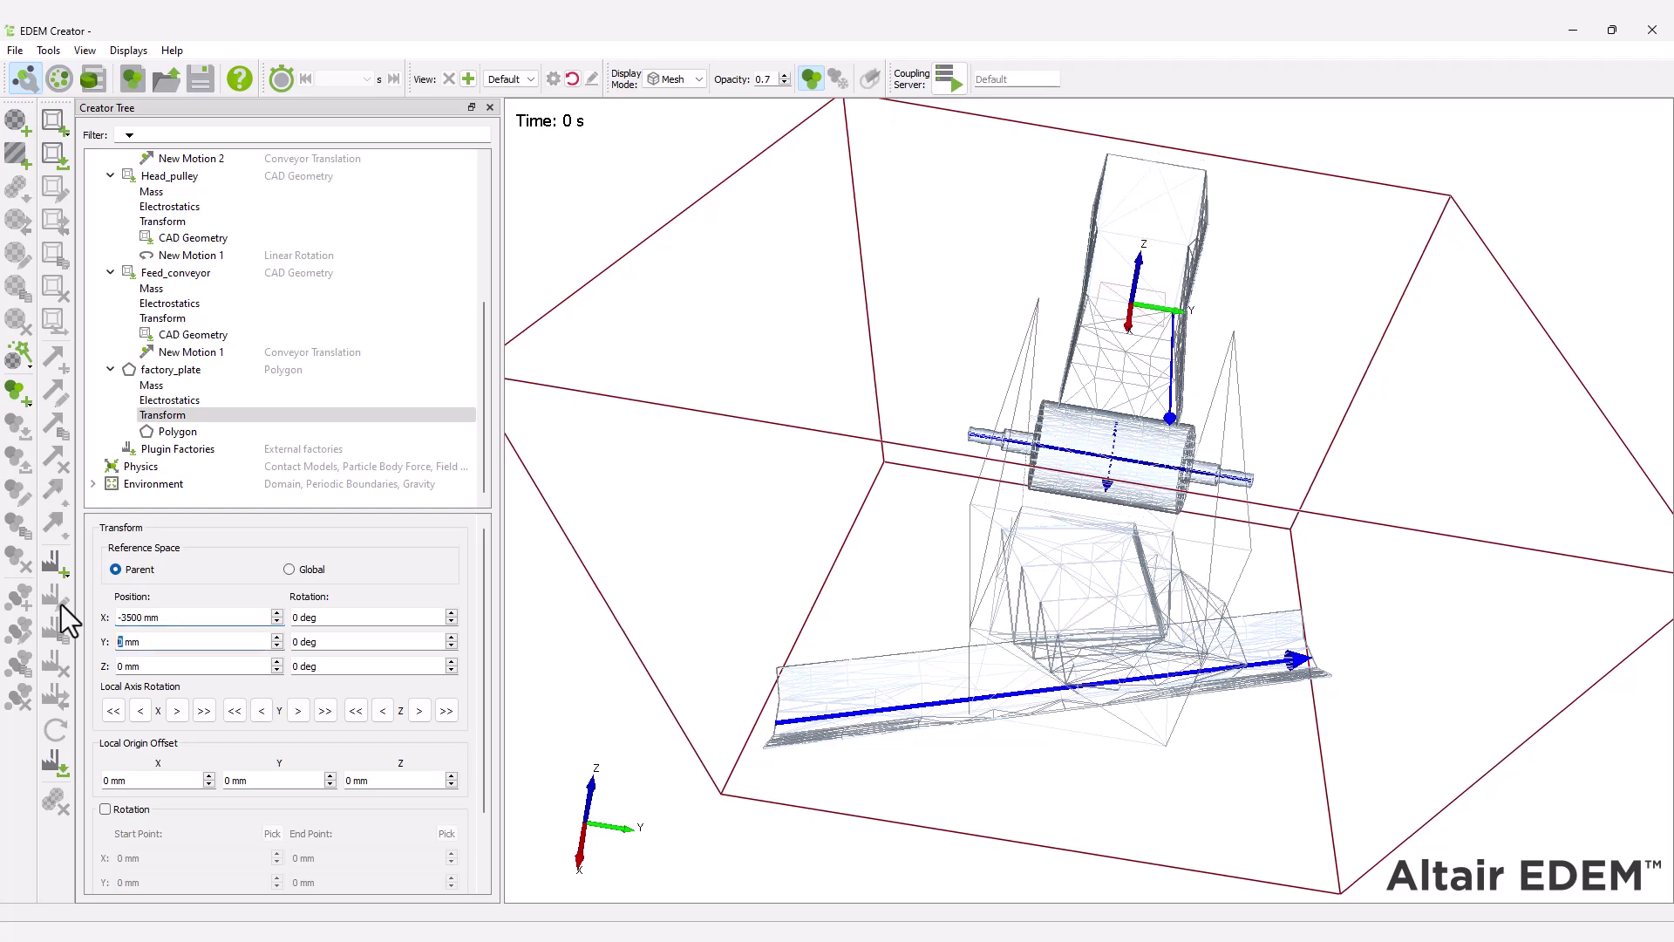
pyautogui.write('600')
pyautogui.press('Tab')
pyautogui.press('Tab')
pyautogui.write('90')
pyautogui.press('Tab')
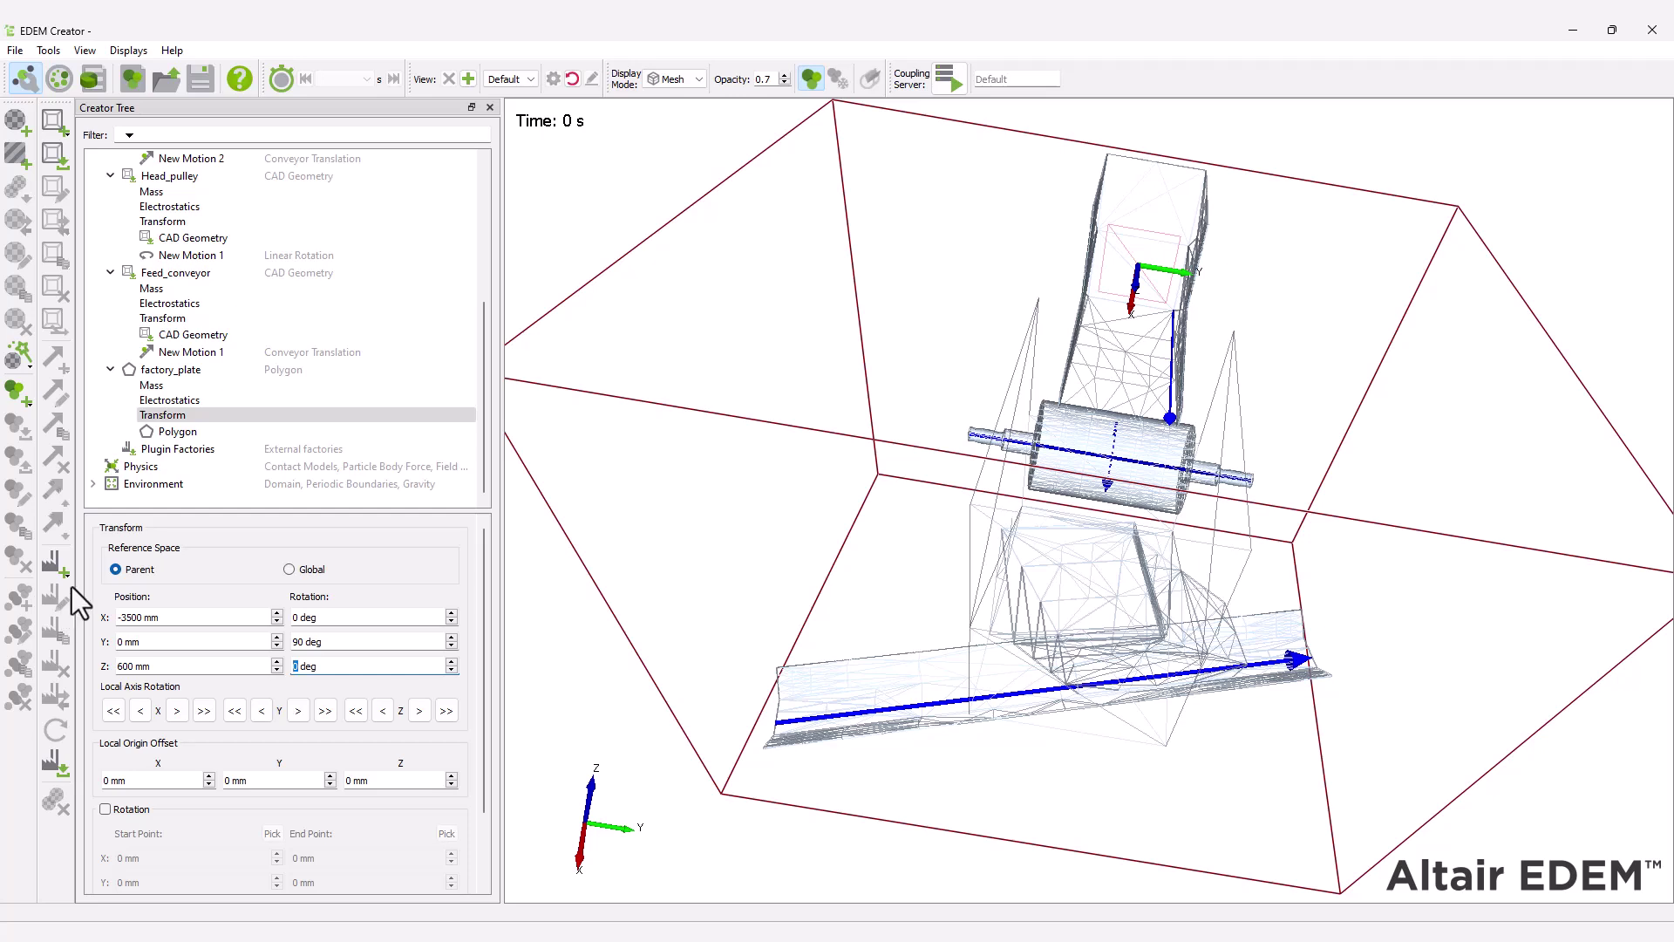
# - Size the factory_plate polygon to 1200 × 1200 mm
pyautogui.click(172, 434)
pyautogui.doubleClick(318, 576)
pyautogui.write('1200')
pyautogui.press('Tab')
pyautogui.write('1200')
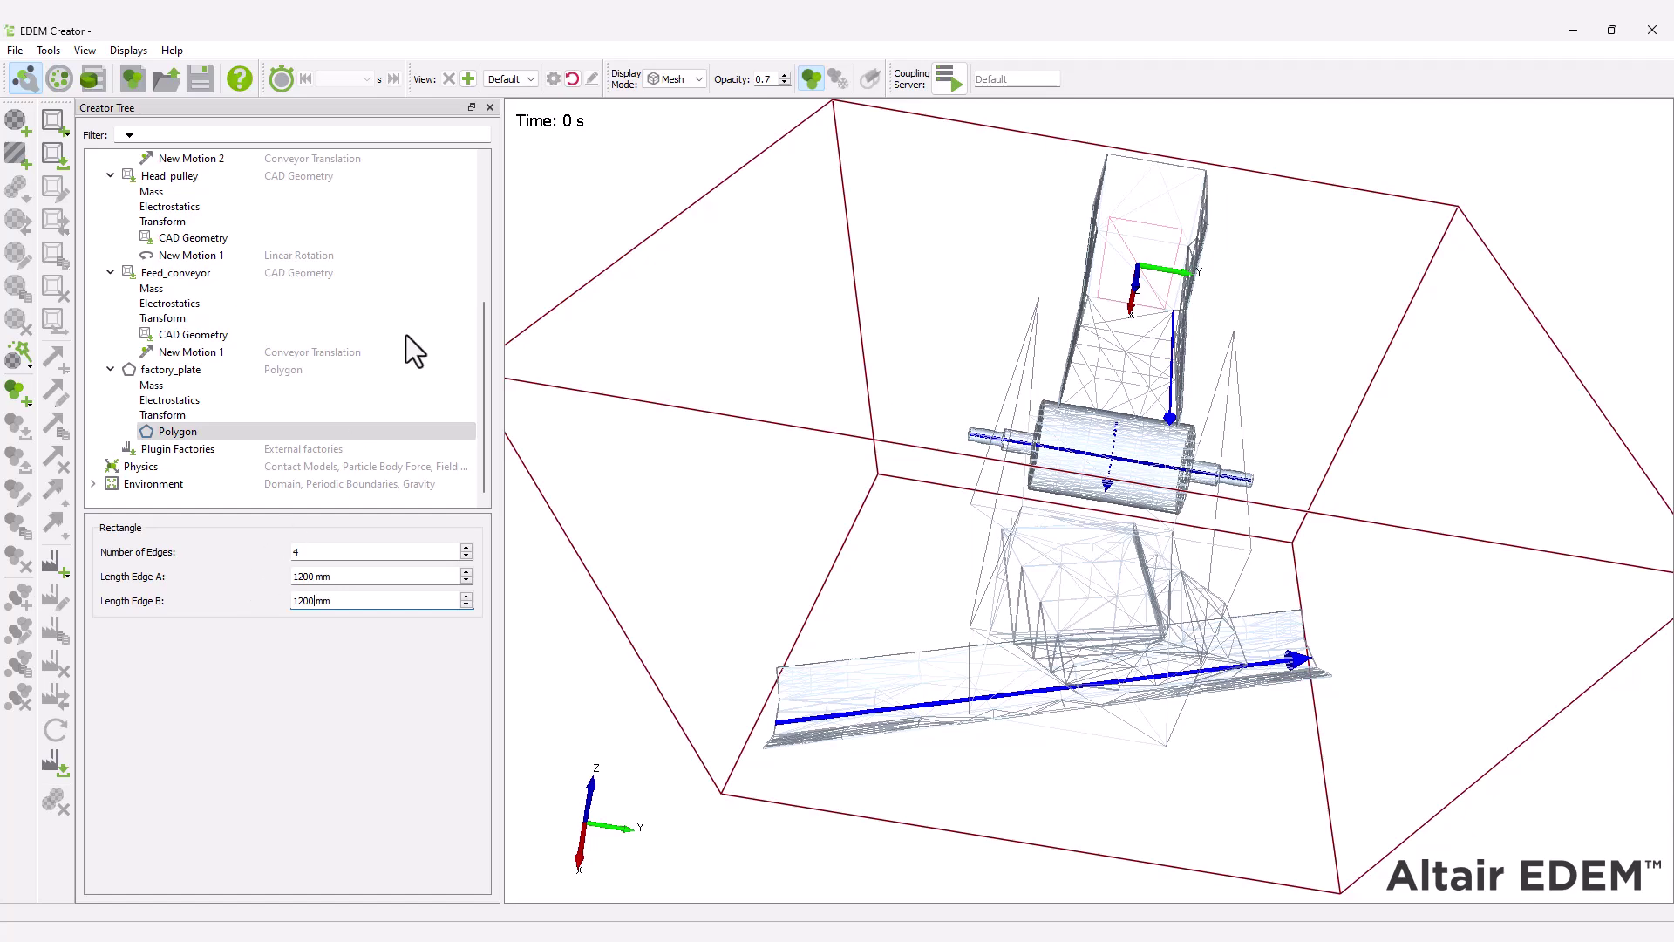
# - Reset the view and render the geometry as filled surfaces
pyautogui.click(572, 79)
pyautogui.click(680, 79)
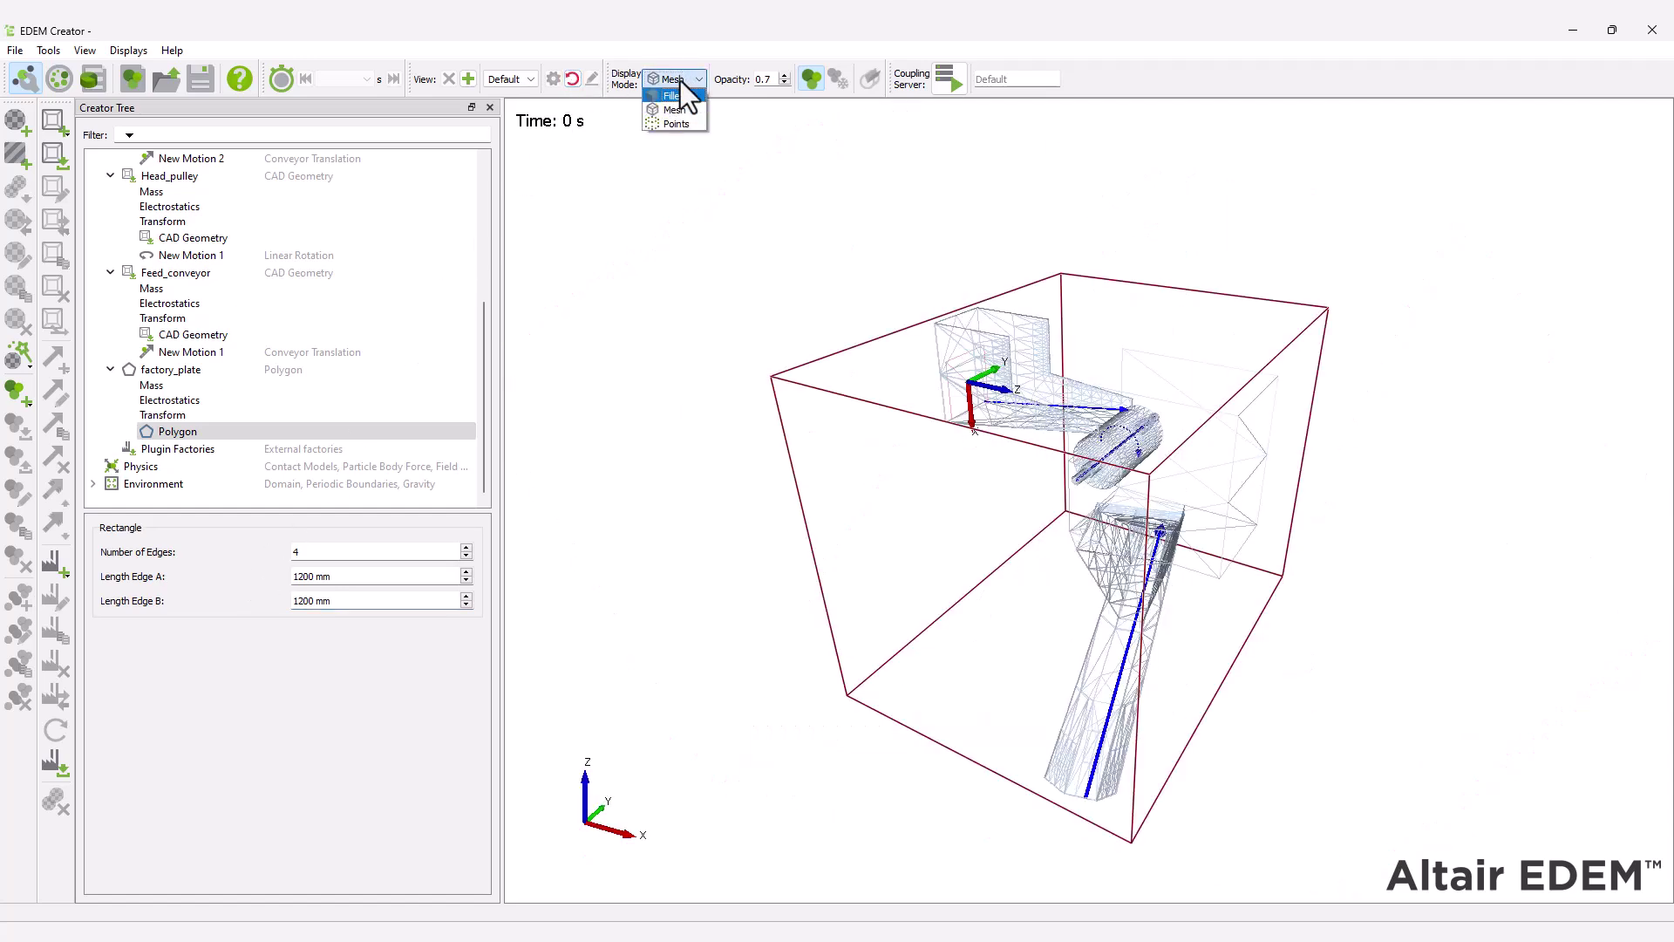
pyautogui.click(673, 96)
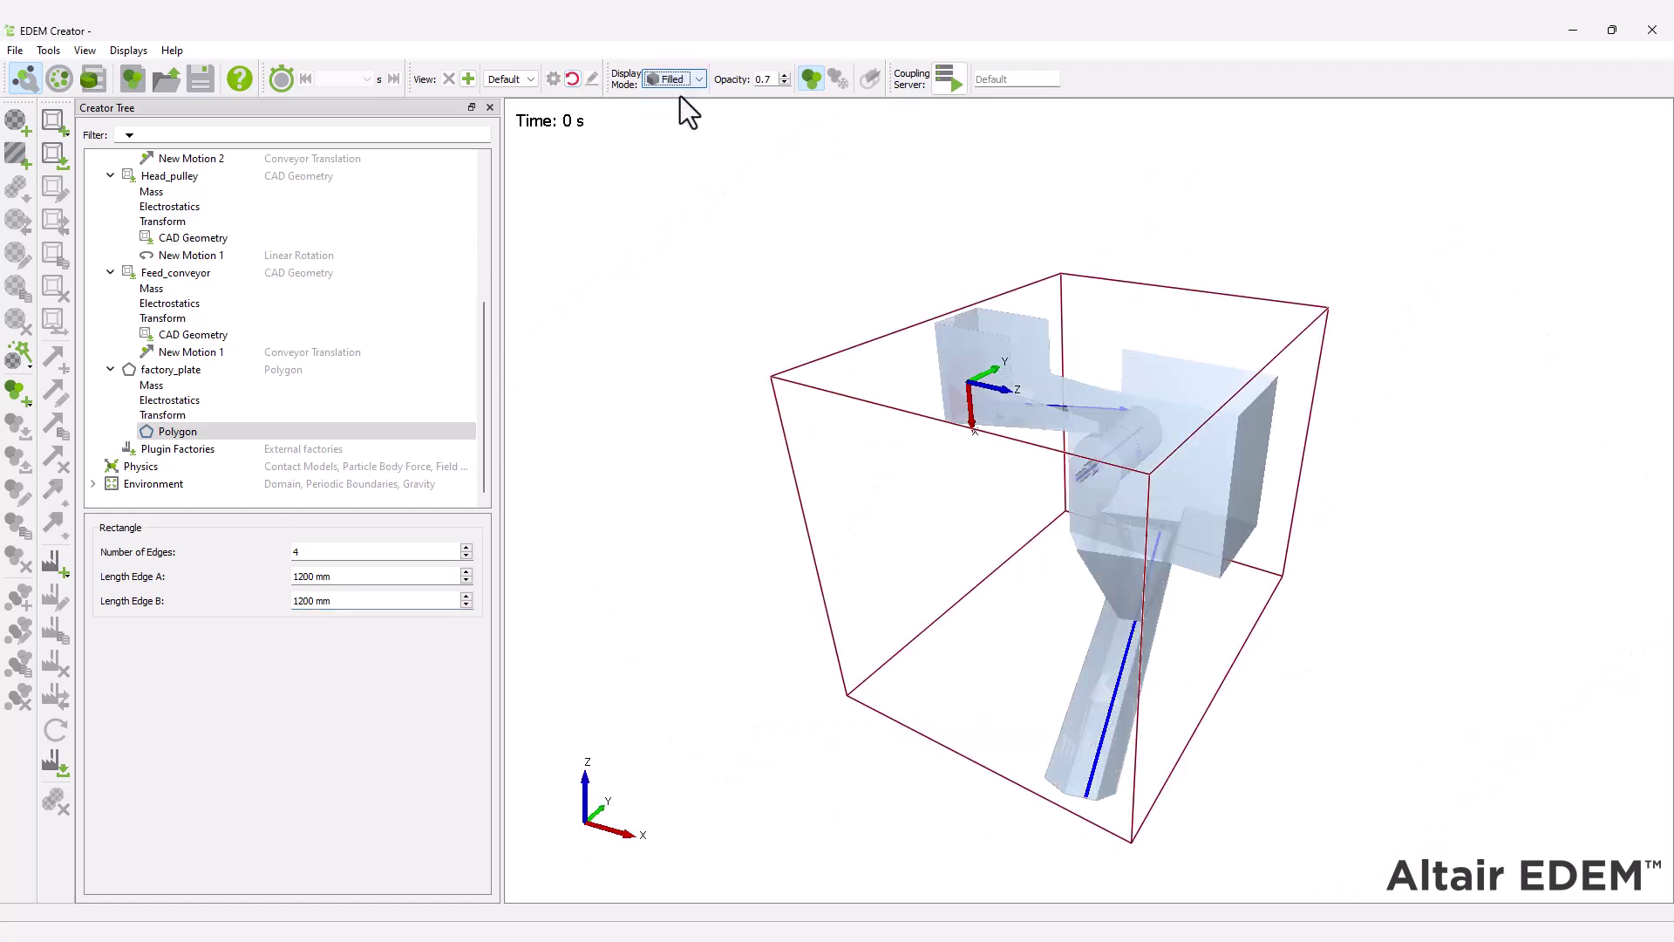
# - Add an unlimited dynamic factory to factory_plate generating 220 kg/s of Rock by target mass
pyautogui.rightClick(202, 370)
pyautogui.moveTo(272, 494)
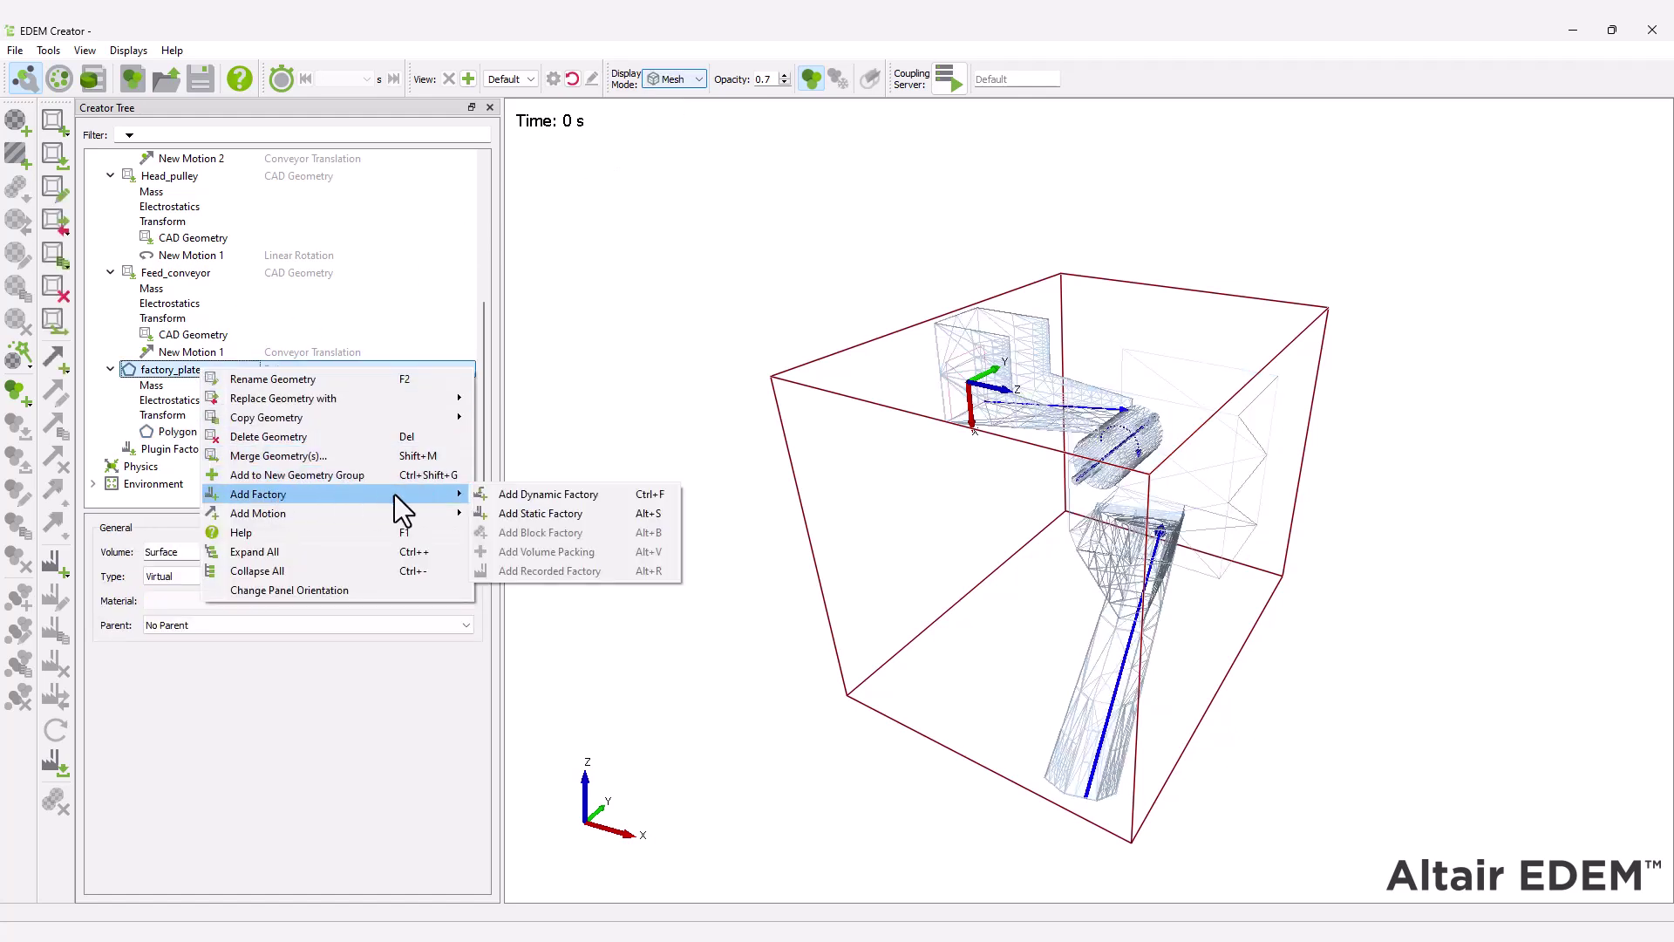
pyautogui.click(526, 495)
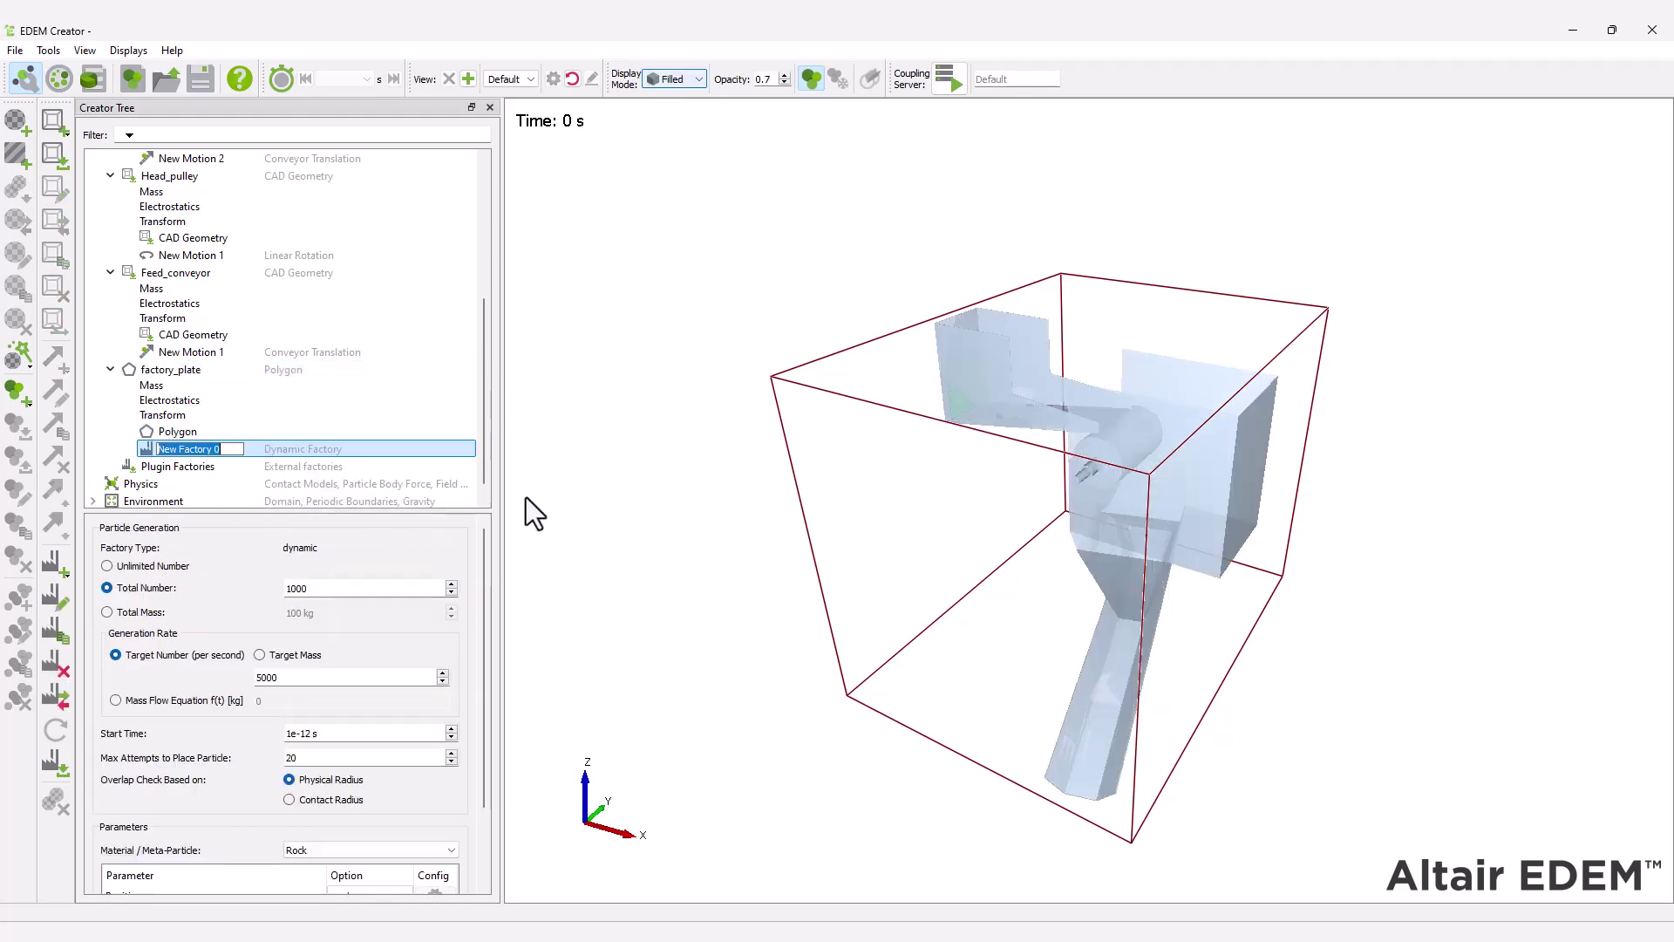
pyautogui.click(162, 567)
pyautogui.click(259, 656)
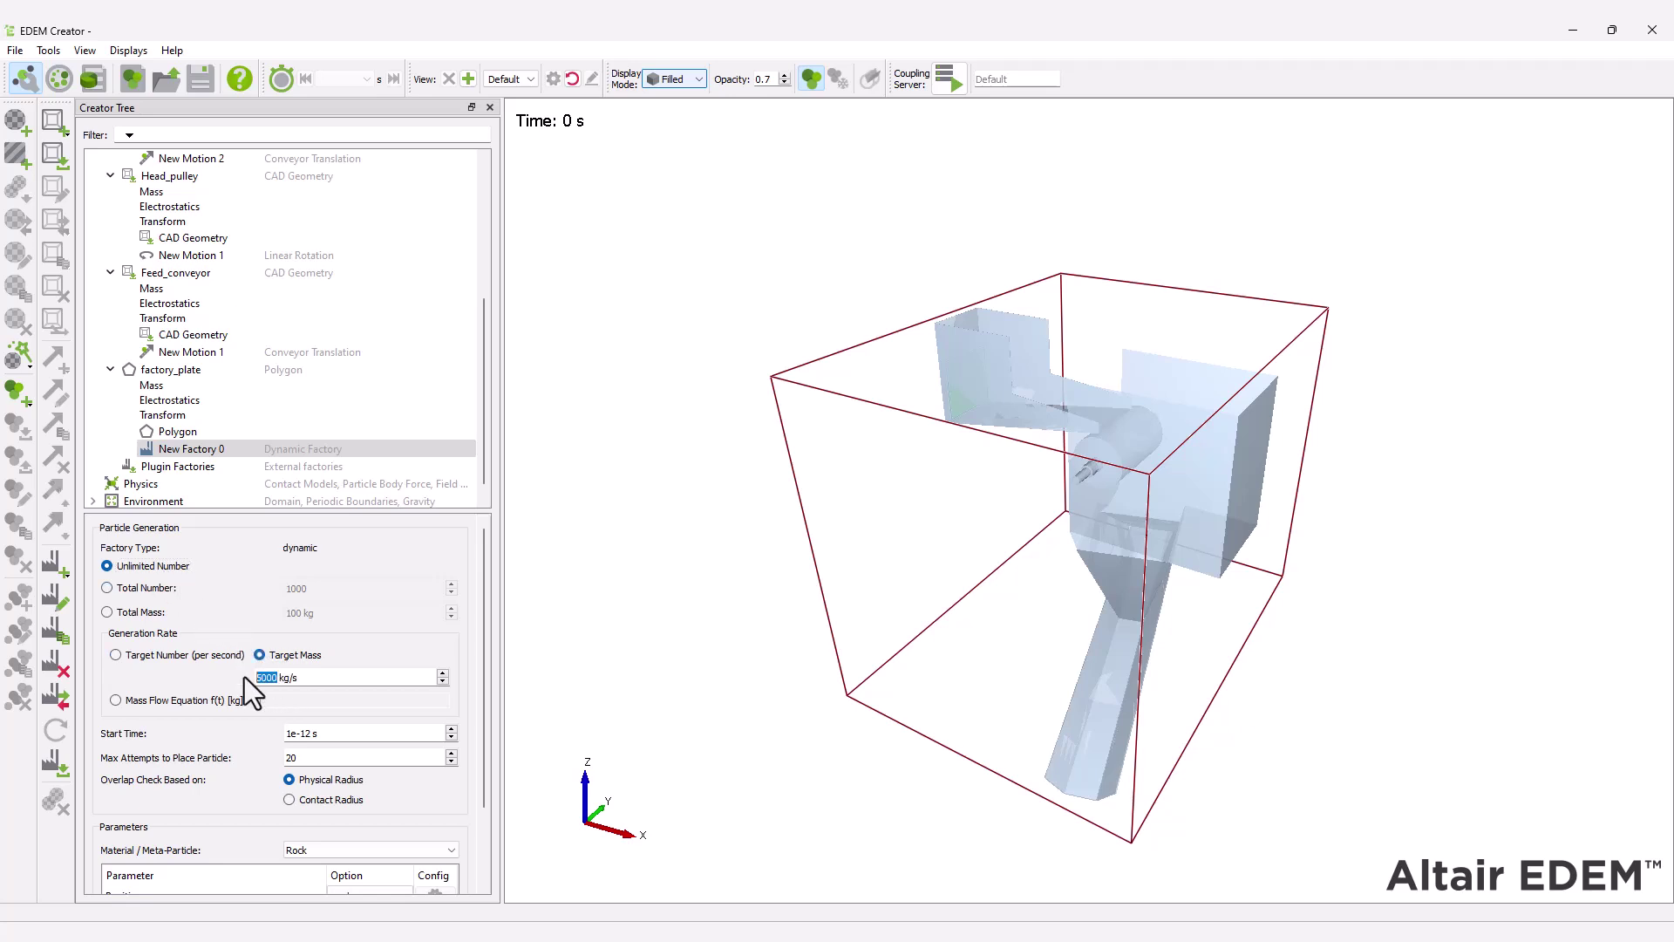
pyautogui.write('220')
# - Give new particles a fixed X velocity of 3.54 m/s, then move to the Simulator
pyautogui.scroll(-2, 479, 568)
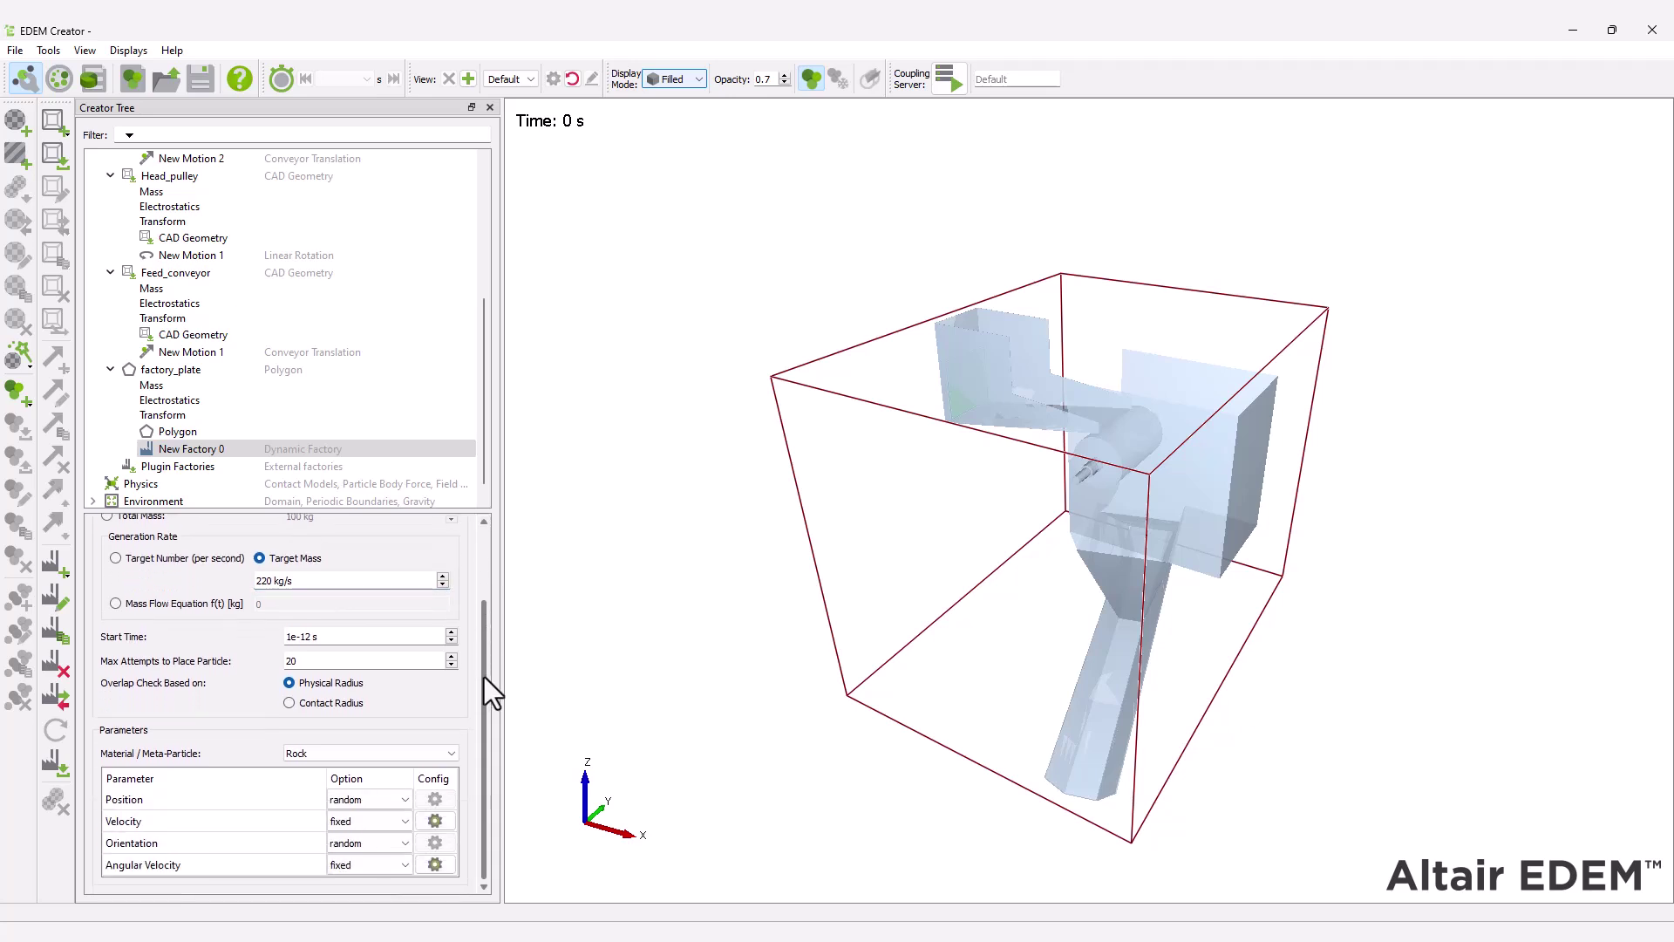
pyautogui.click(435, 821)
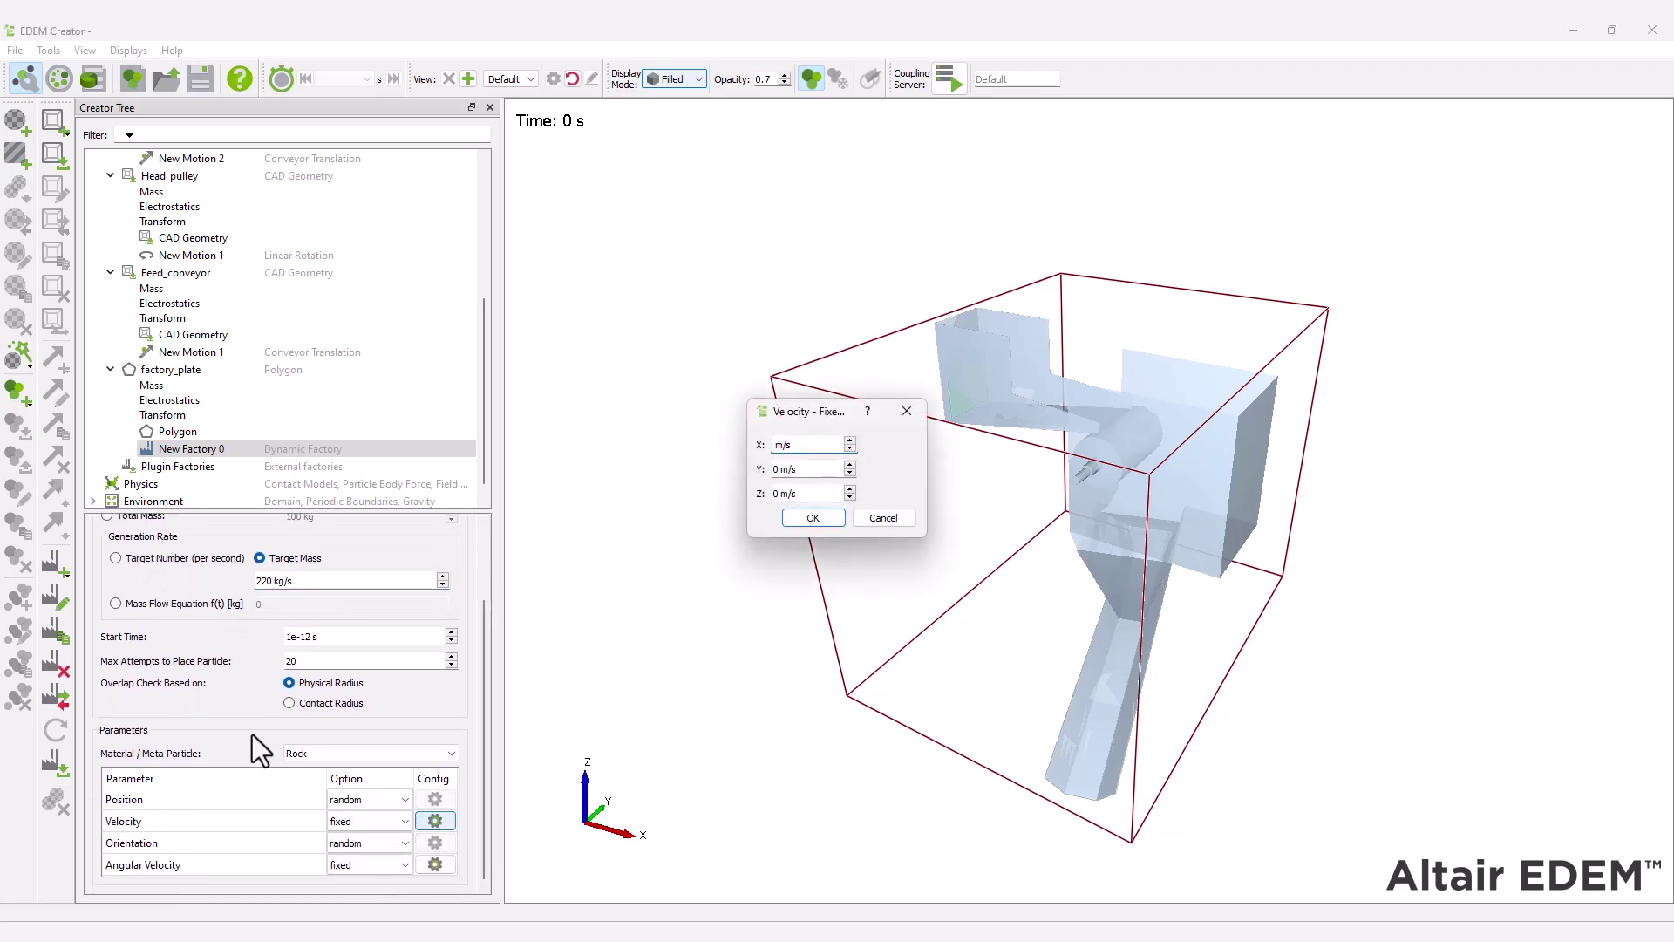
pyautogui.write('3.')
pyautogui.press('Return')
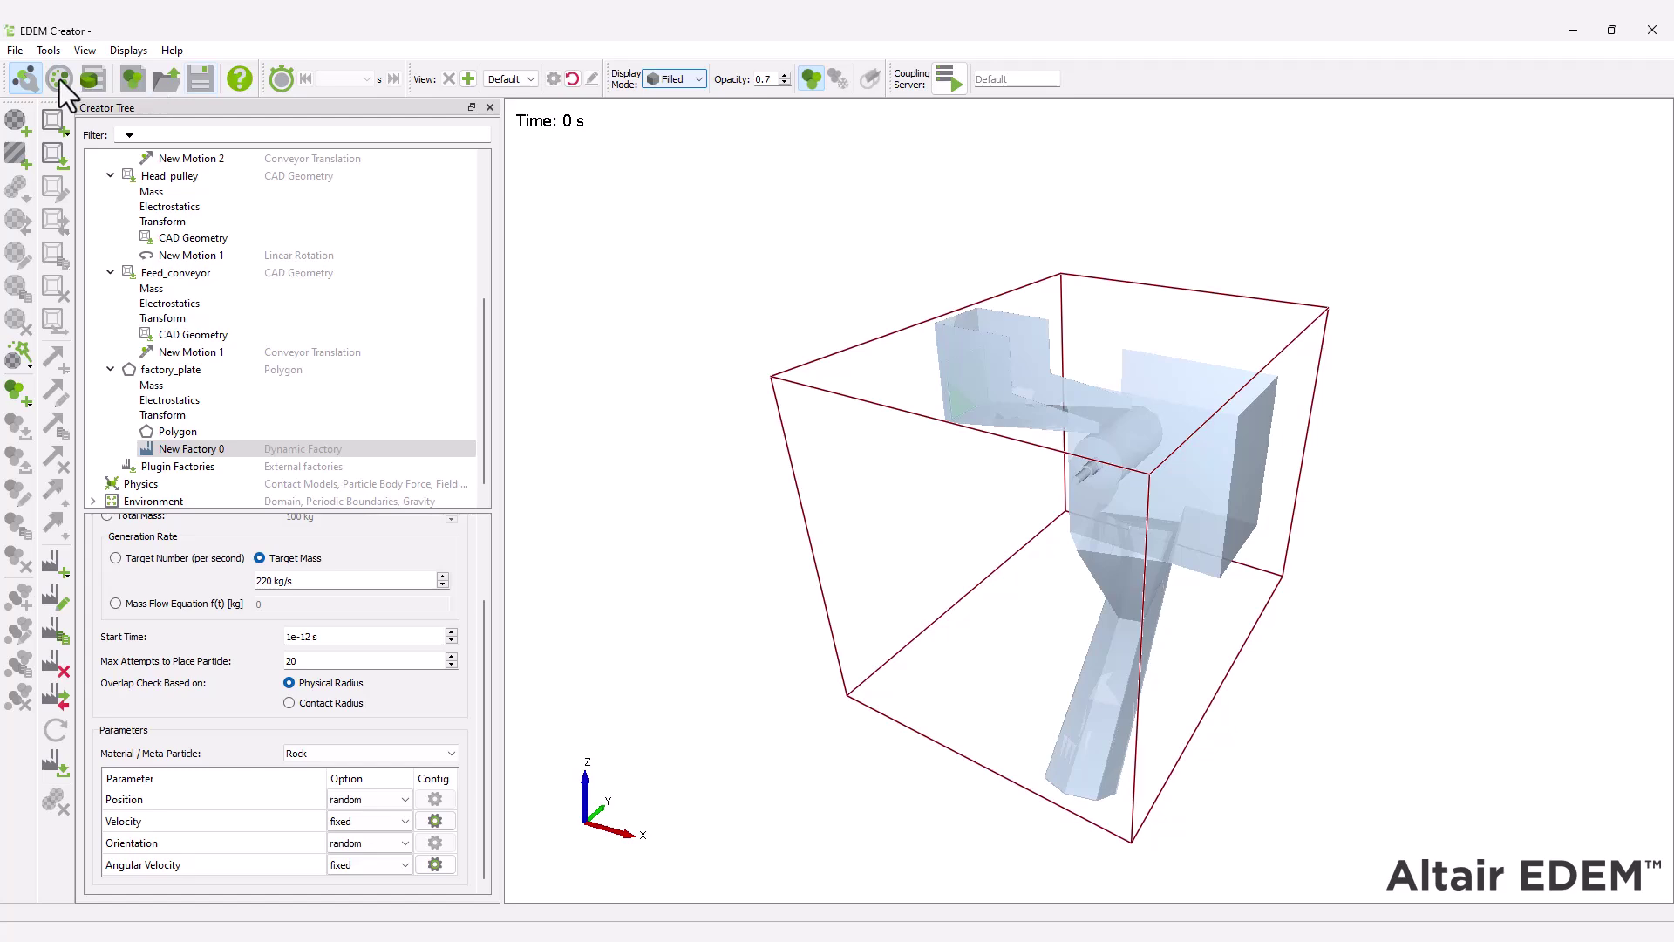
pyautogui.click(58, 81)
# - Disable auto time step; set Rayleigh 20%, total time 15 s, save interval 0.02 s, cell size 3 R min
pyautogui.click(27, 181)
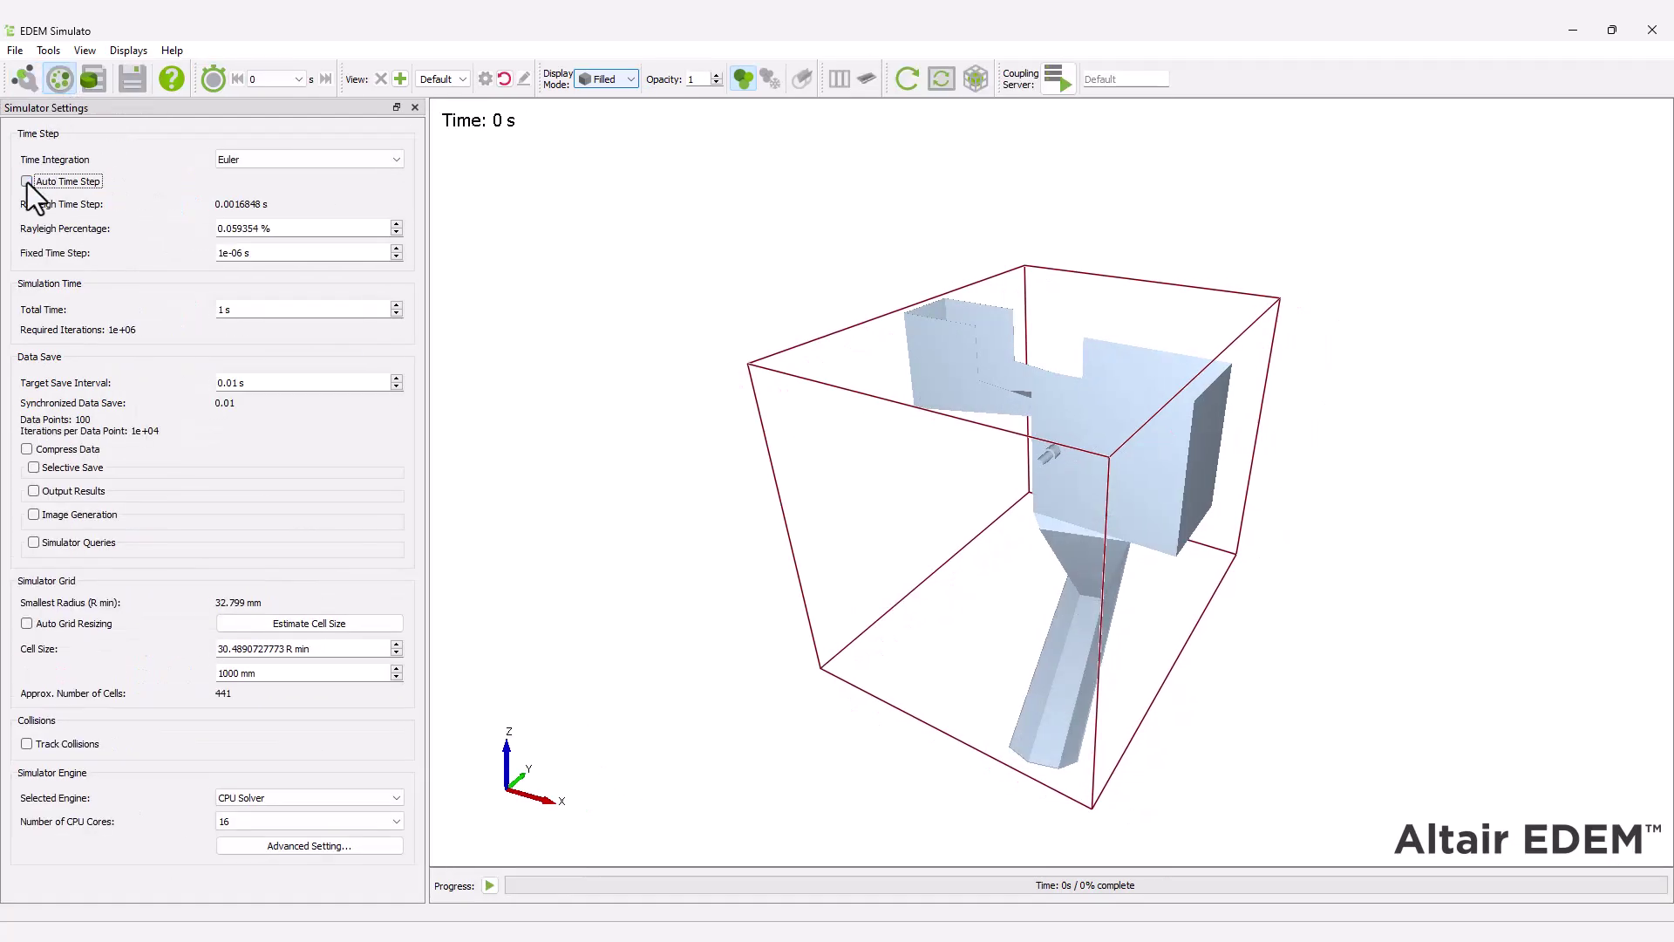
pyautogui.doubleClick(276, 229)
pyautogui.write('20')
pyautogui.doubleClick(225, 308)
pyautogui.write('15')
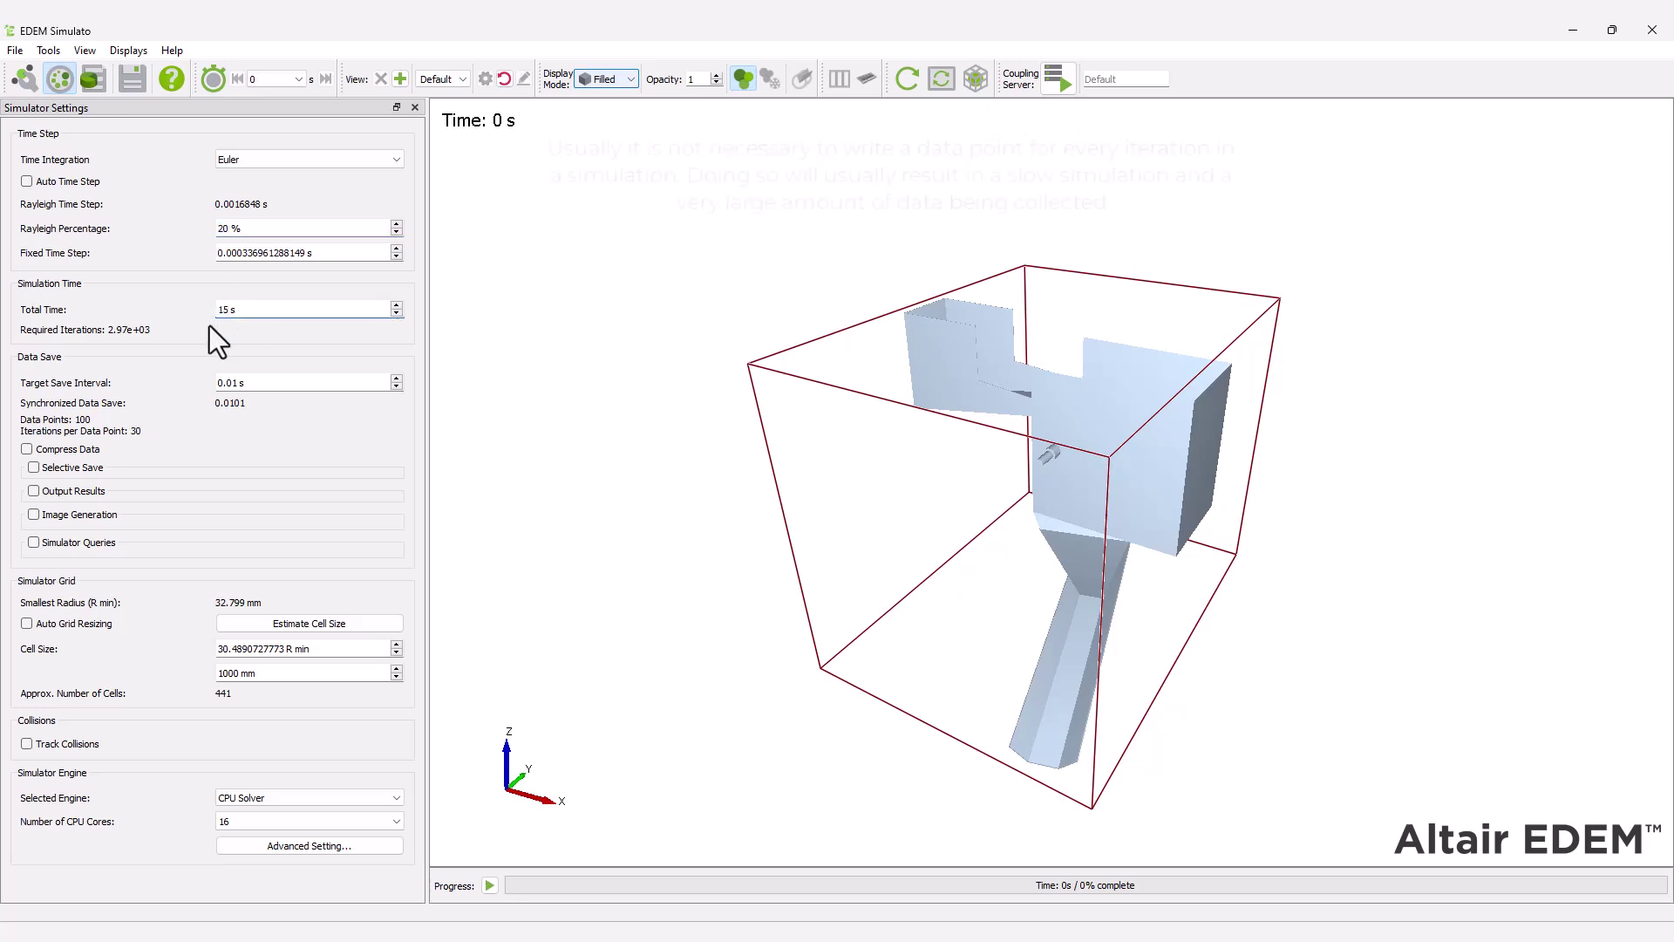
pyautogui.doubleClick(244, 384)
pyautogui.write('0.02')
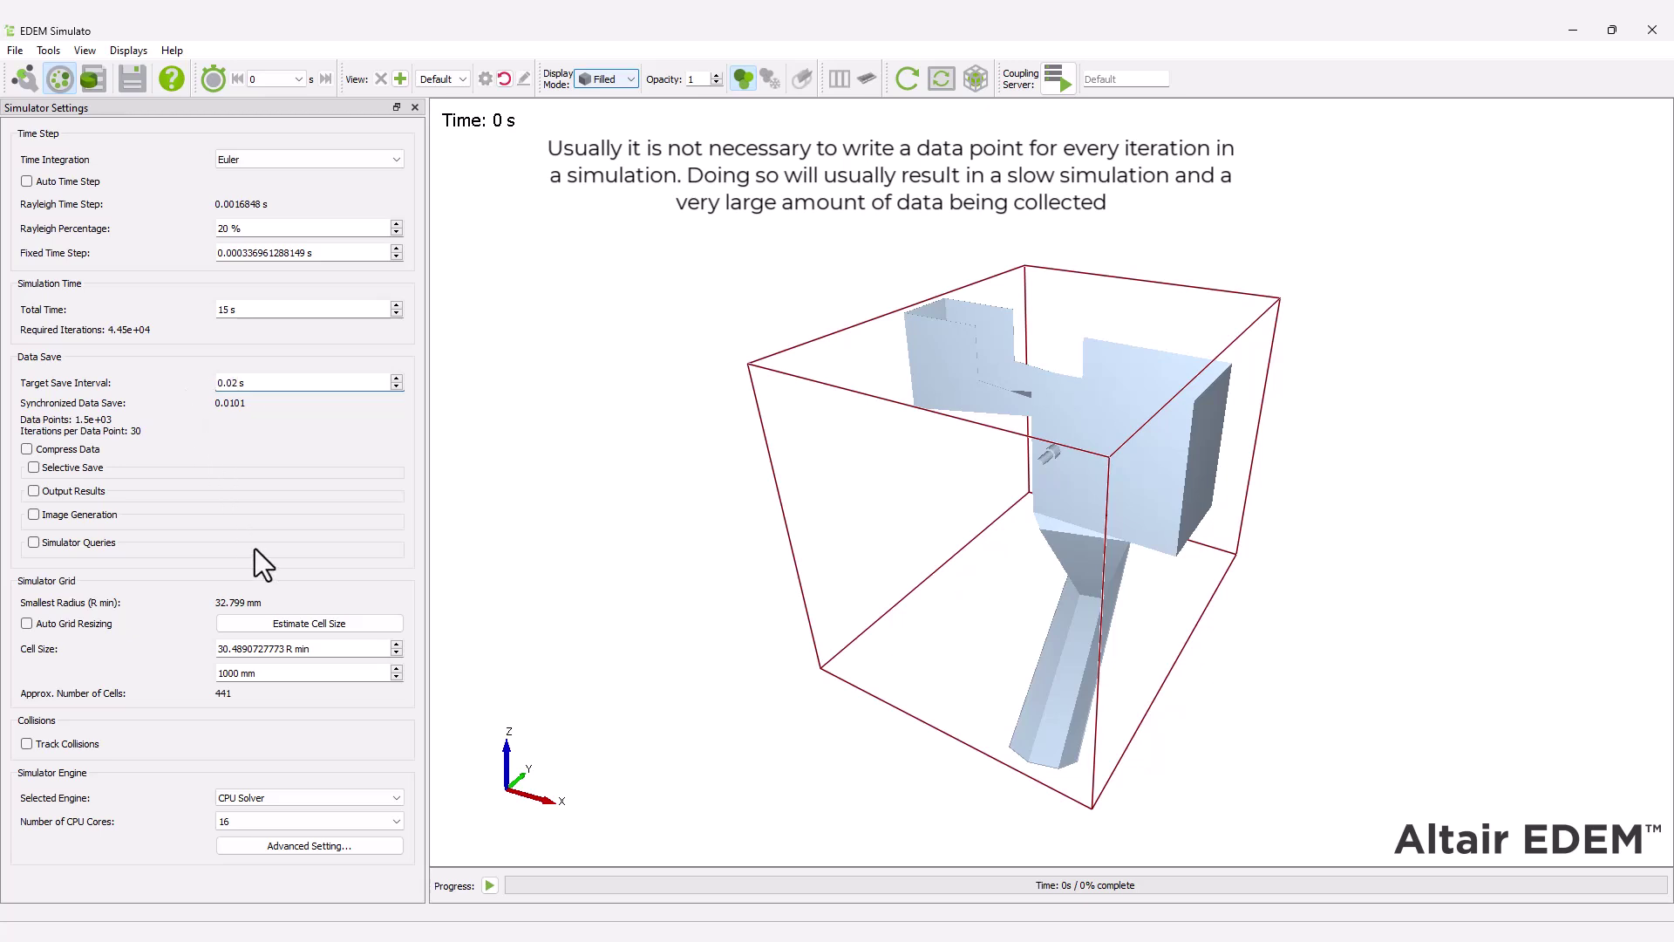
pyautogui.doubleClick(300, 651)
pyautogui.write('3')
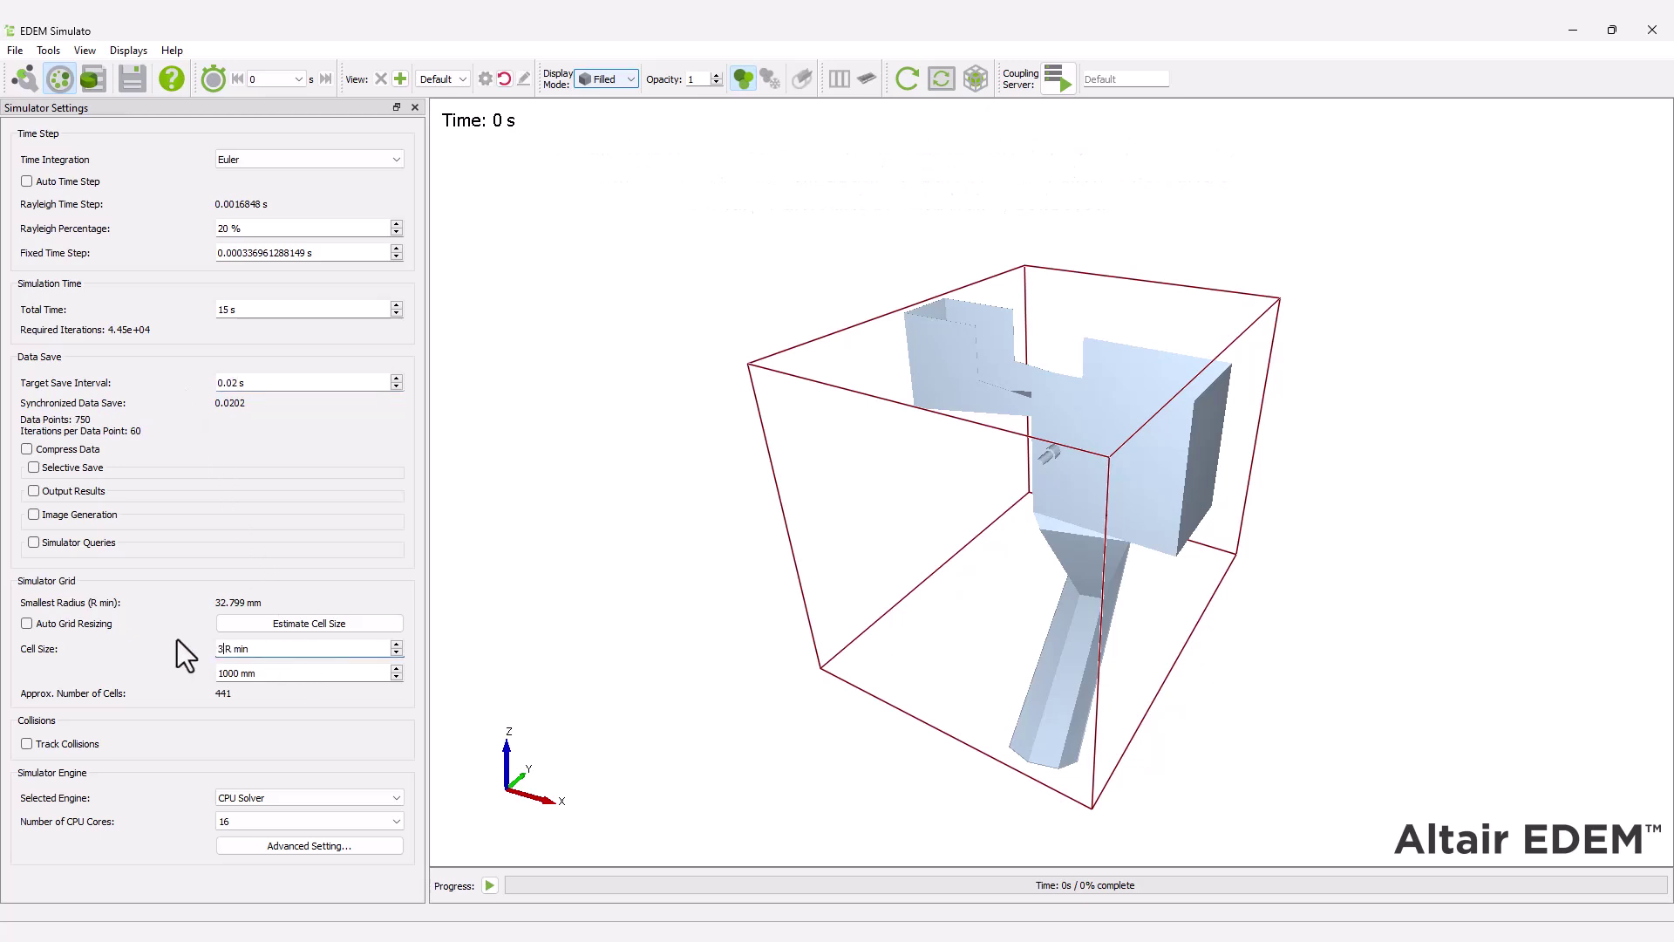
pyautogui.press('Return')
# - Run the simulation with live refresh, lowering geometry opacity to 0.3, and dismiss the finished message
pyautogui.click(489, 885)
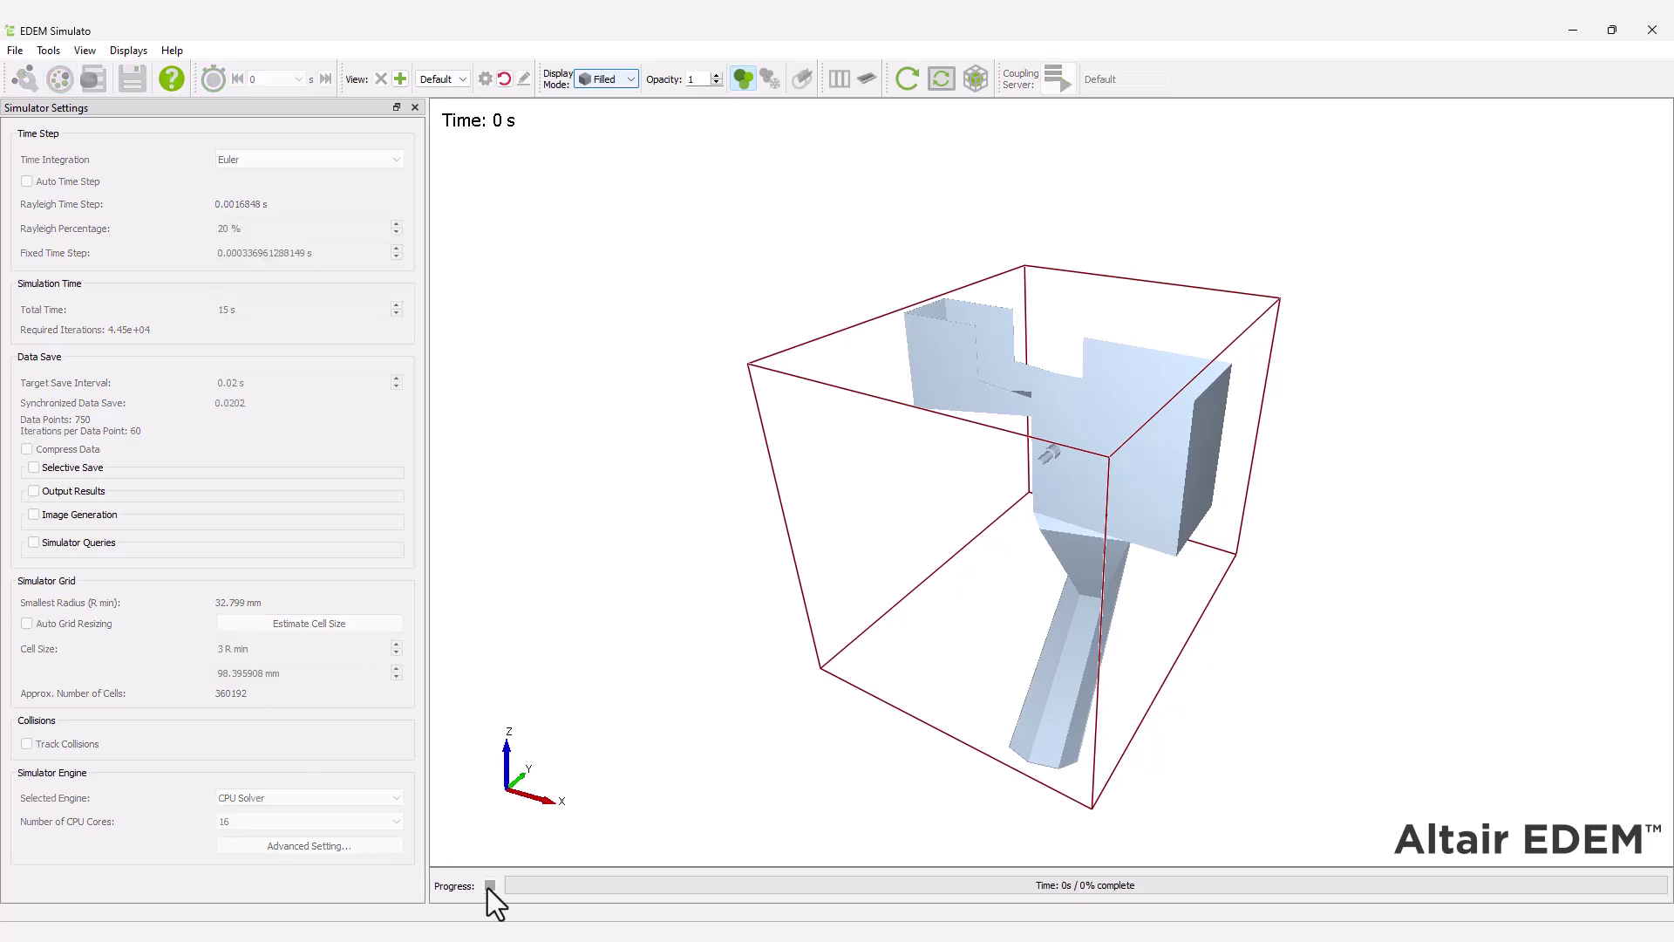
pyautogui.click(939, 80)
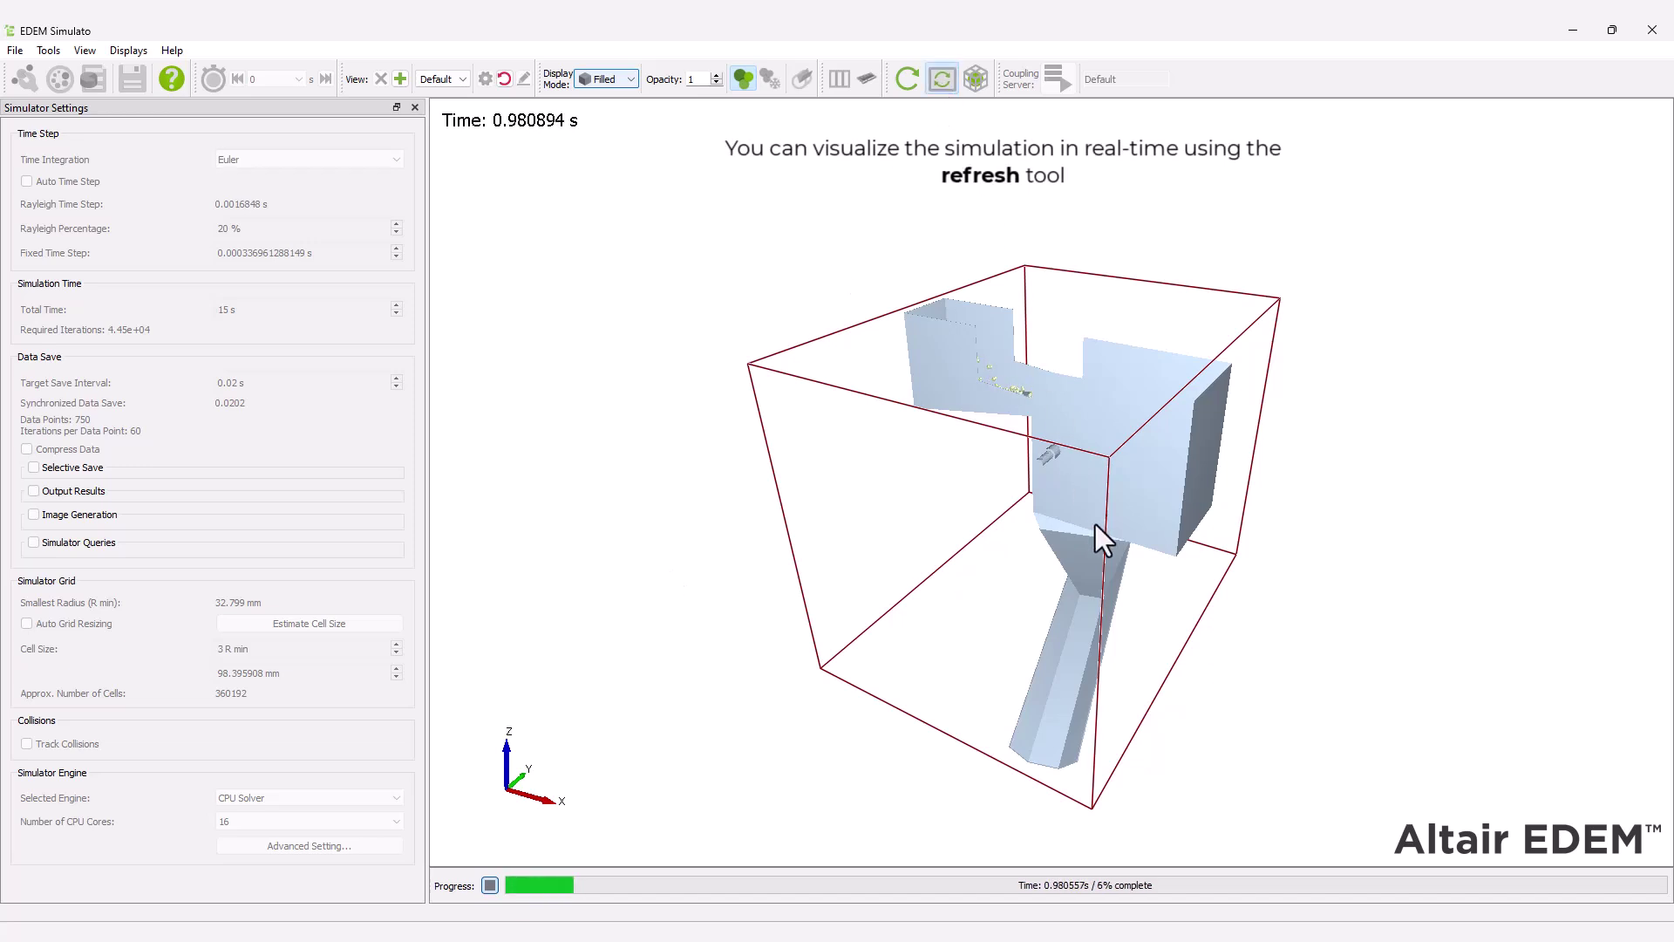
pyautogui.click(715, 82)
pyautogui.click(716, 83)
pyautogui.click(716, 83)
pyautogui.click(716, 83)
pyautogui.click(716, 83)
pyautogui.click(716, 83)
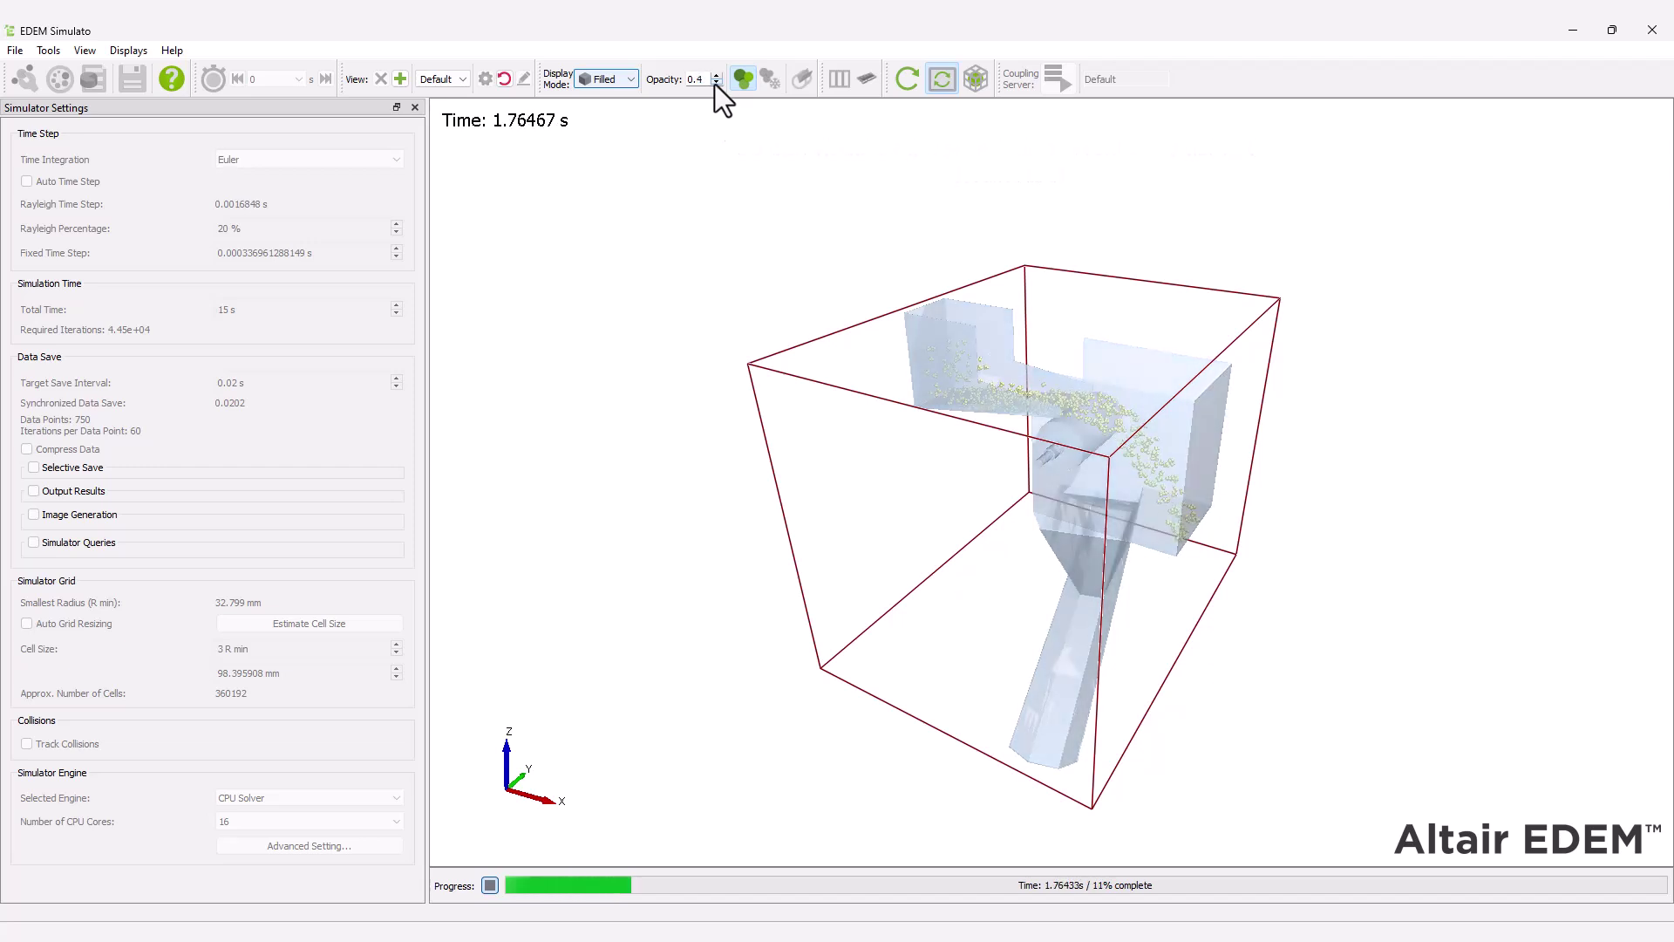
pyautogui.click(715, 82)
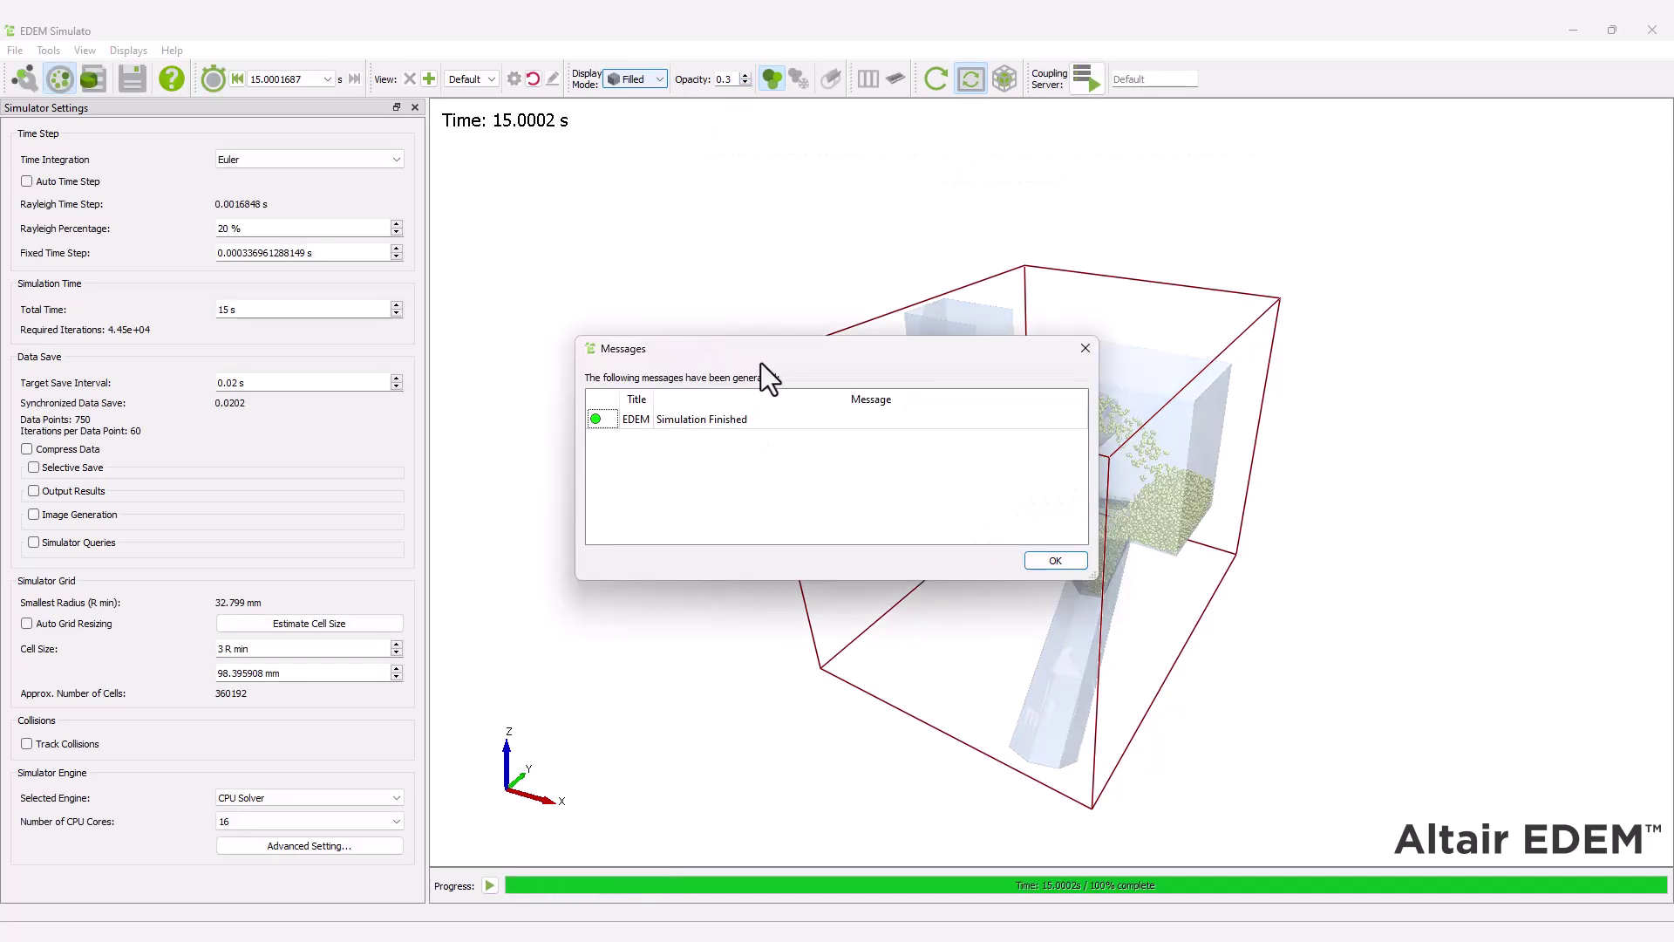
pyautogui.click(1054, 560)
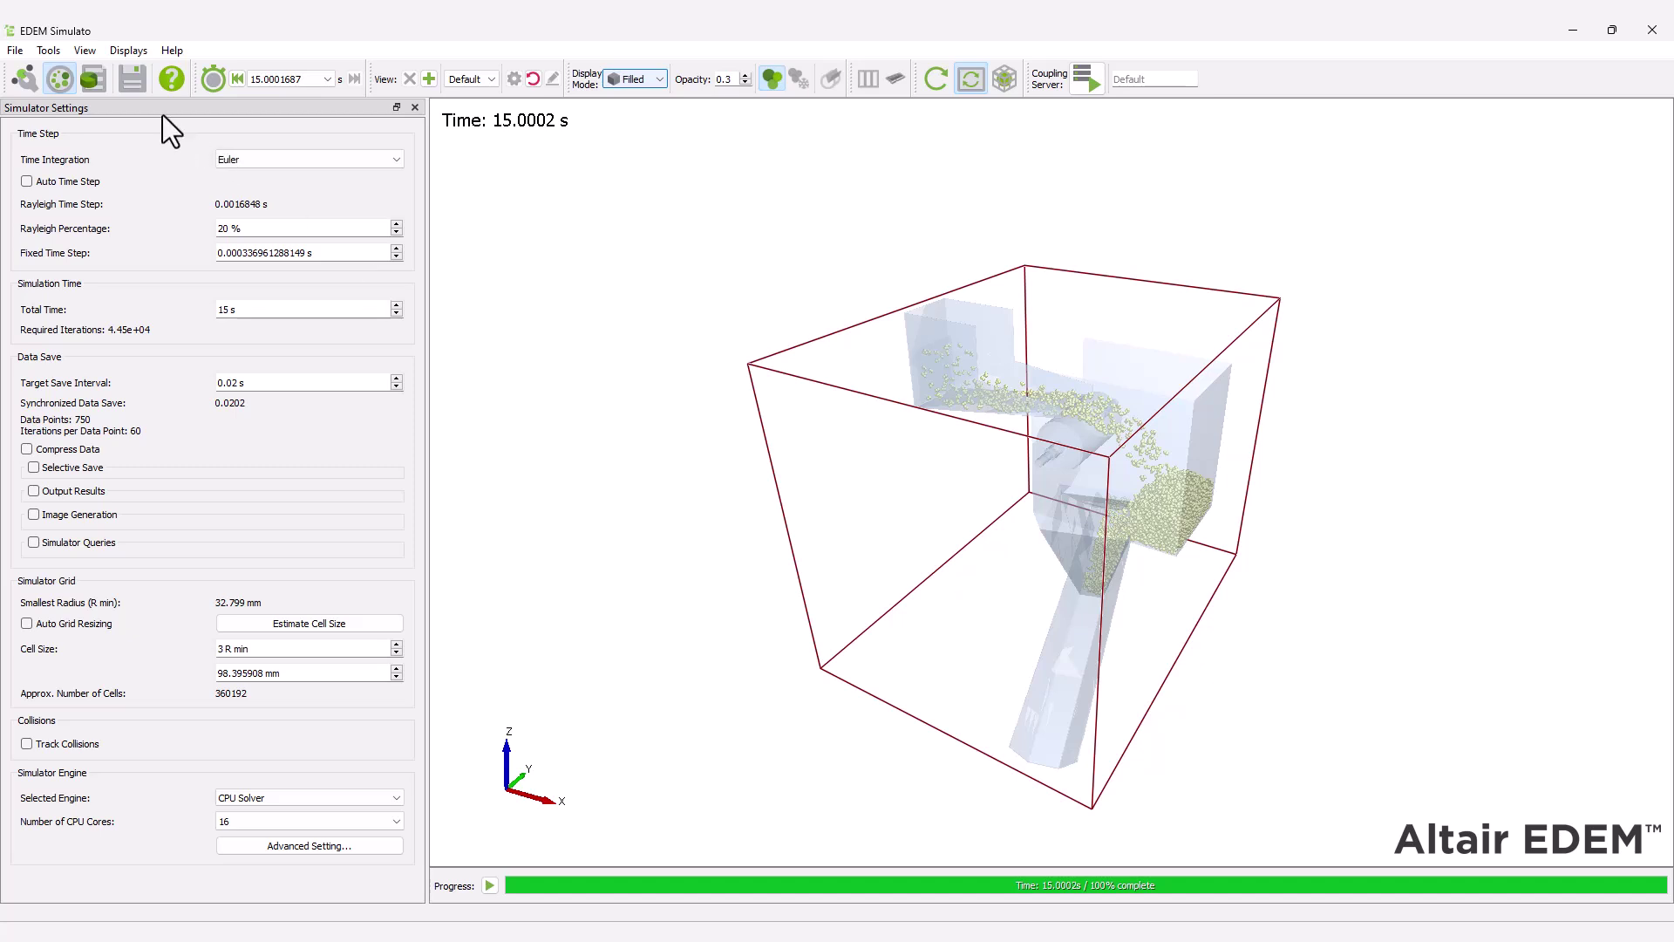
# - In Analyst, set the opacity of all geometries to 0.3
pyautogui.click(94, 79)
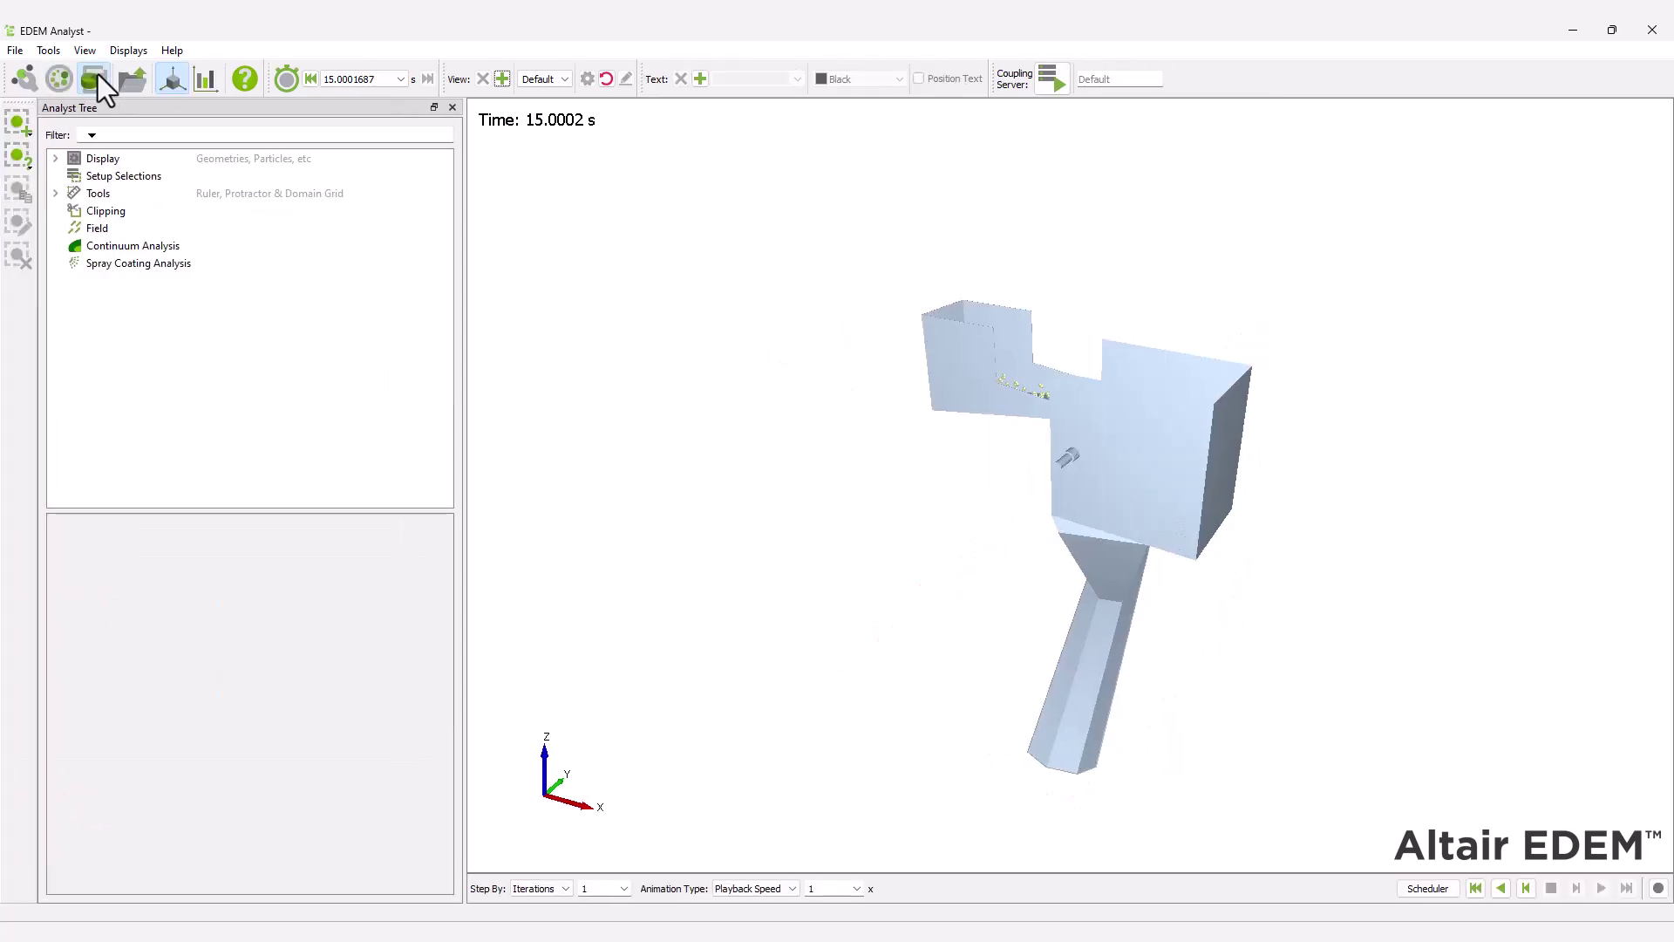
pyautogui.click(54, 159)
pyautogui.click(73, 176)
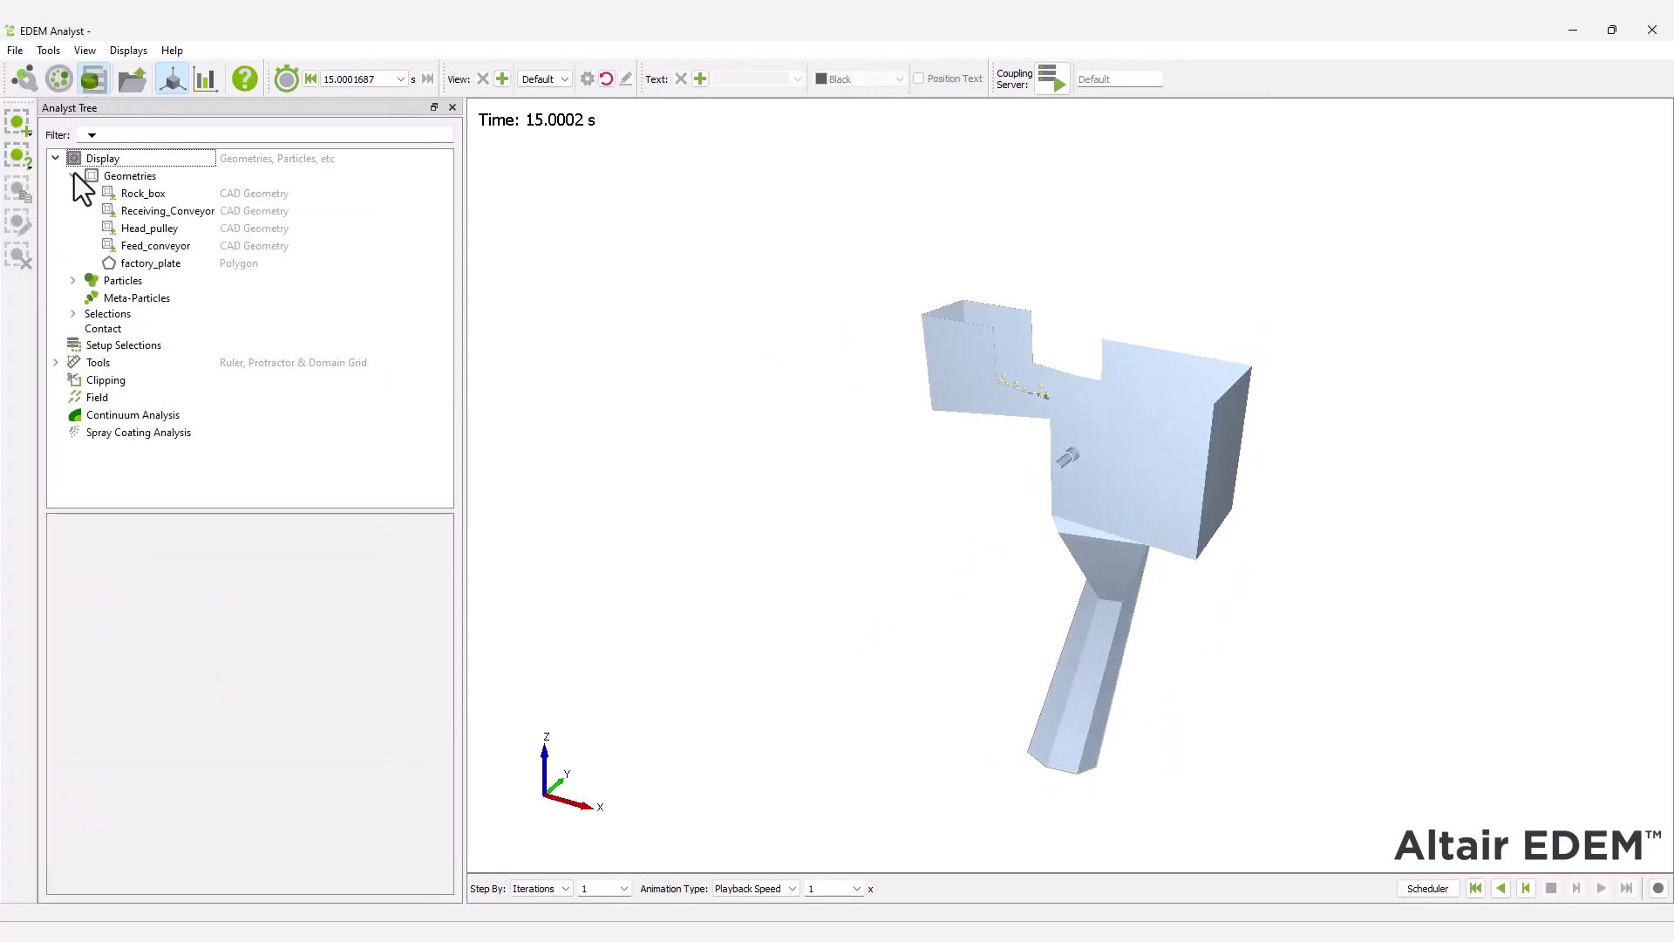
pyautogui.click(128, 177)
pyautogui.click(414, 577)
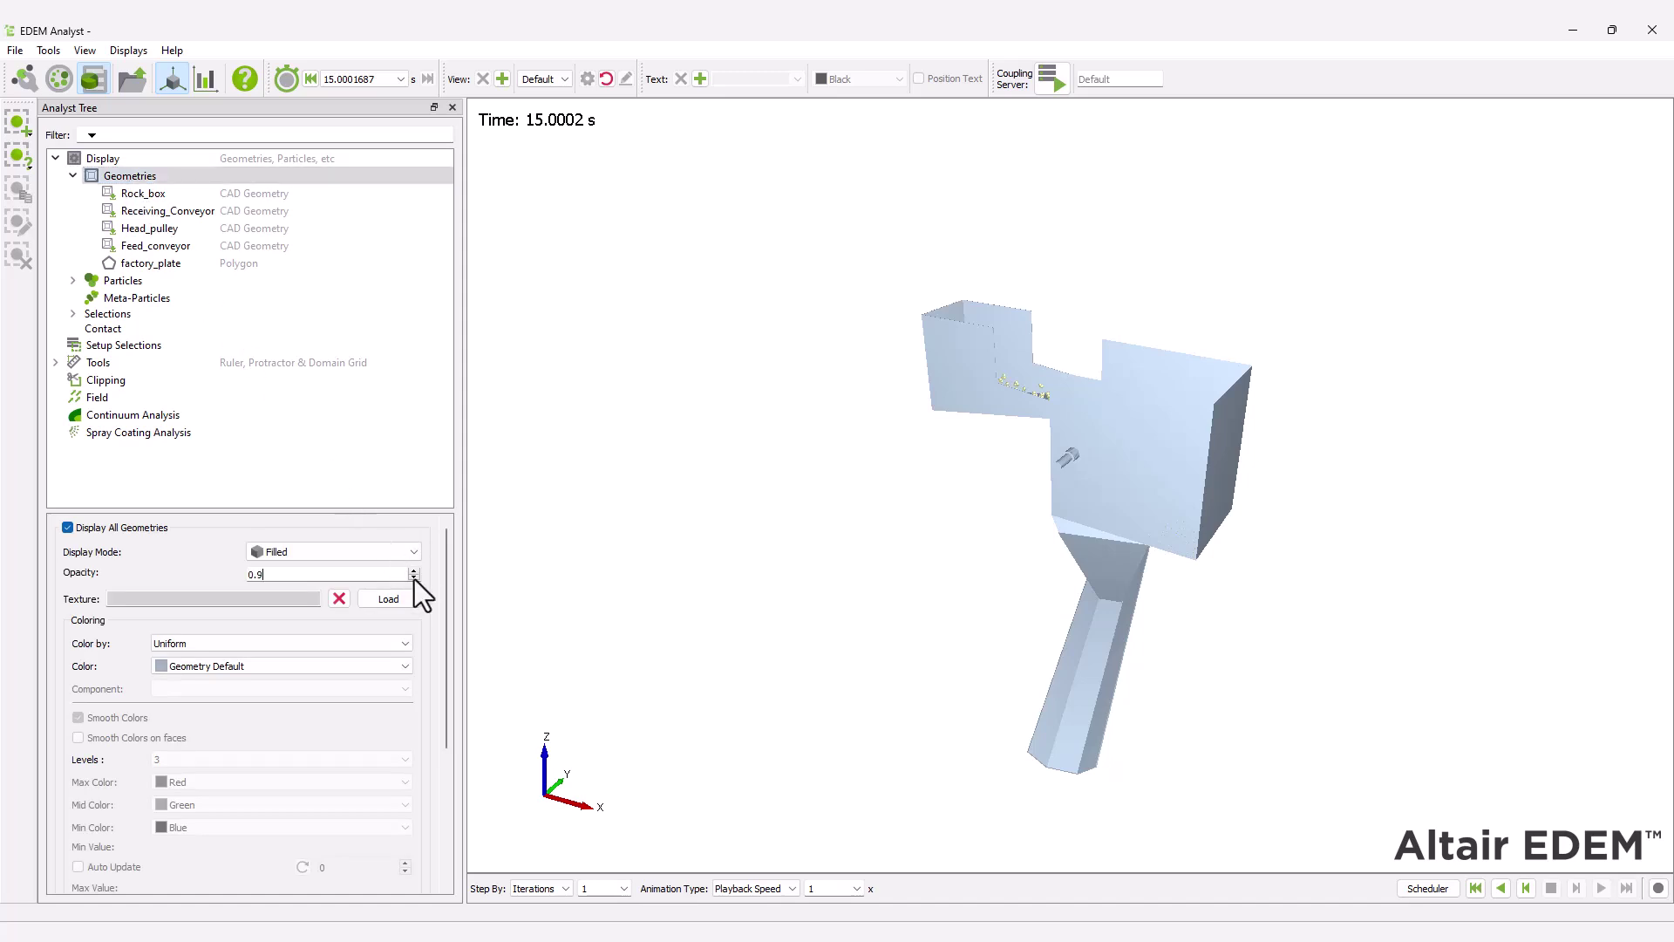
pyautogui.moveTo(445, 581); pyautogui.dragTo(462, 794)
pyautogui.press('Tab')
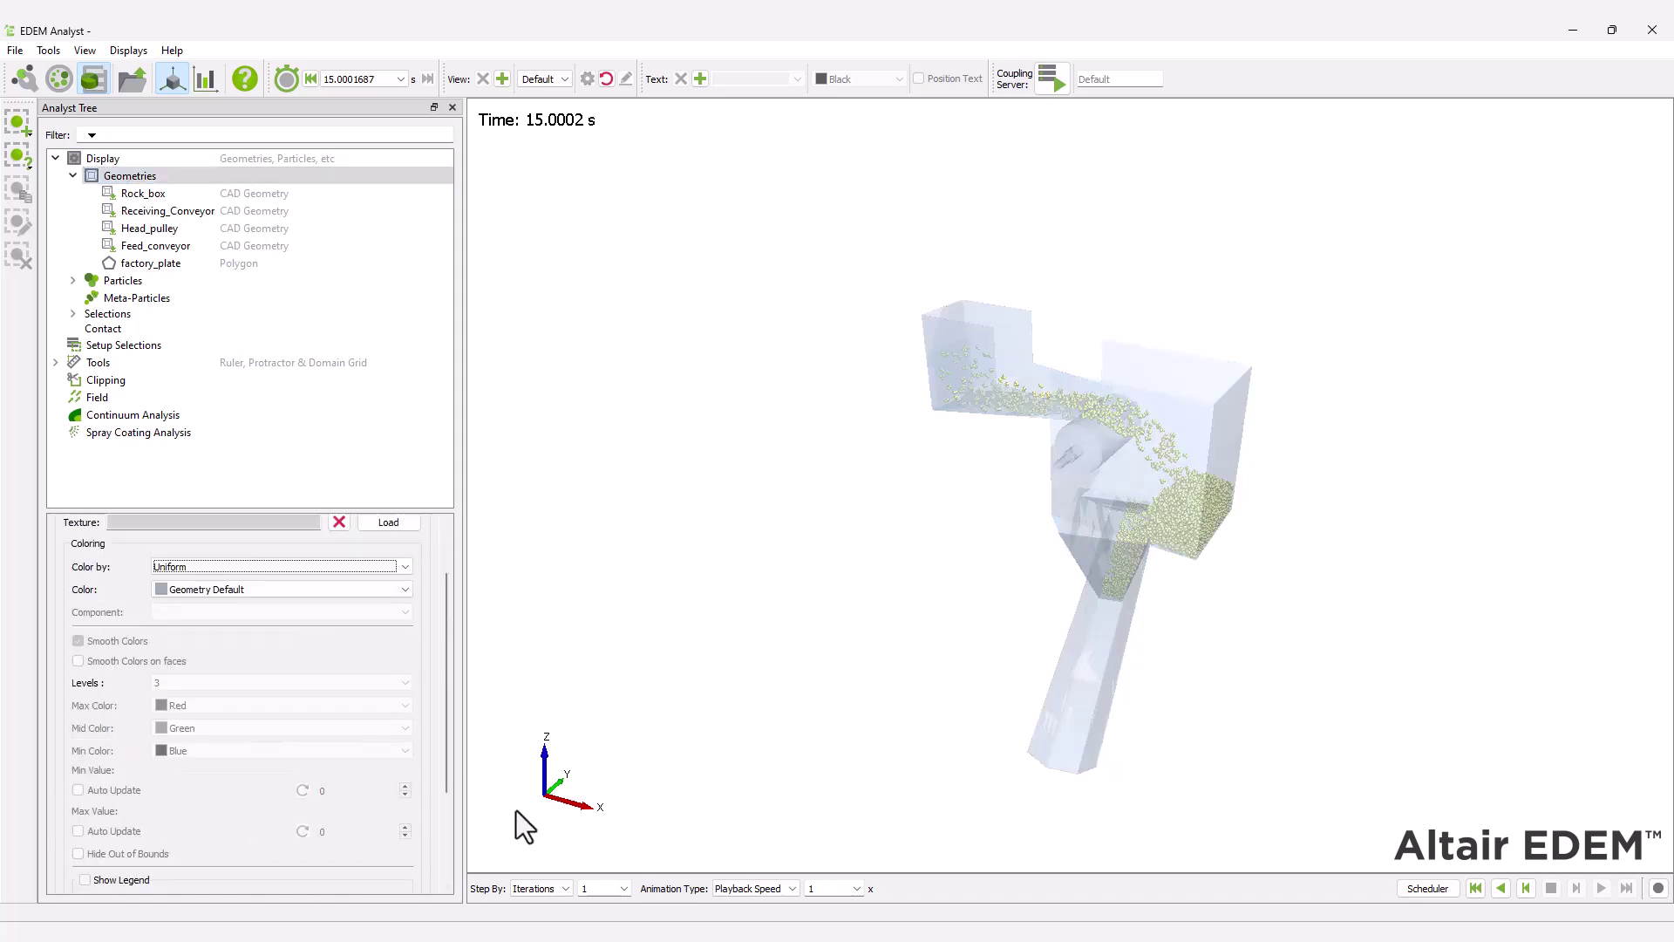
# - Replay the results from time 0 and orbit around the conveyor to watch the flow
pyautogui.click(1474, 888)
pyautogui.click(1601, 888)
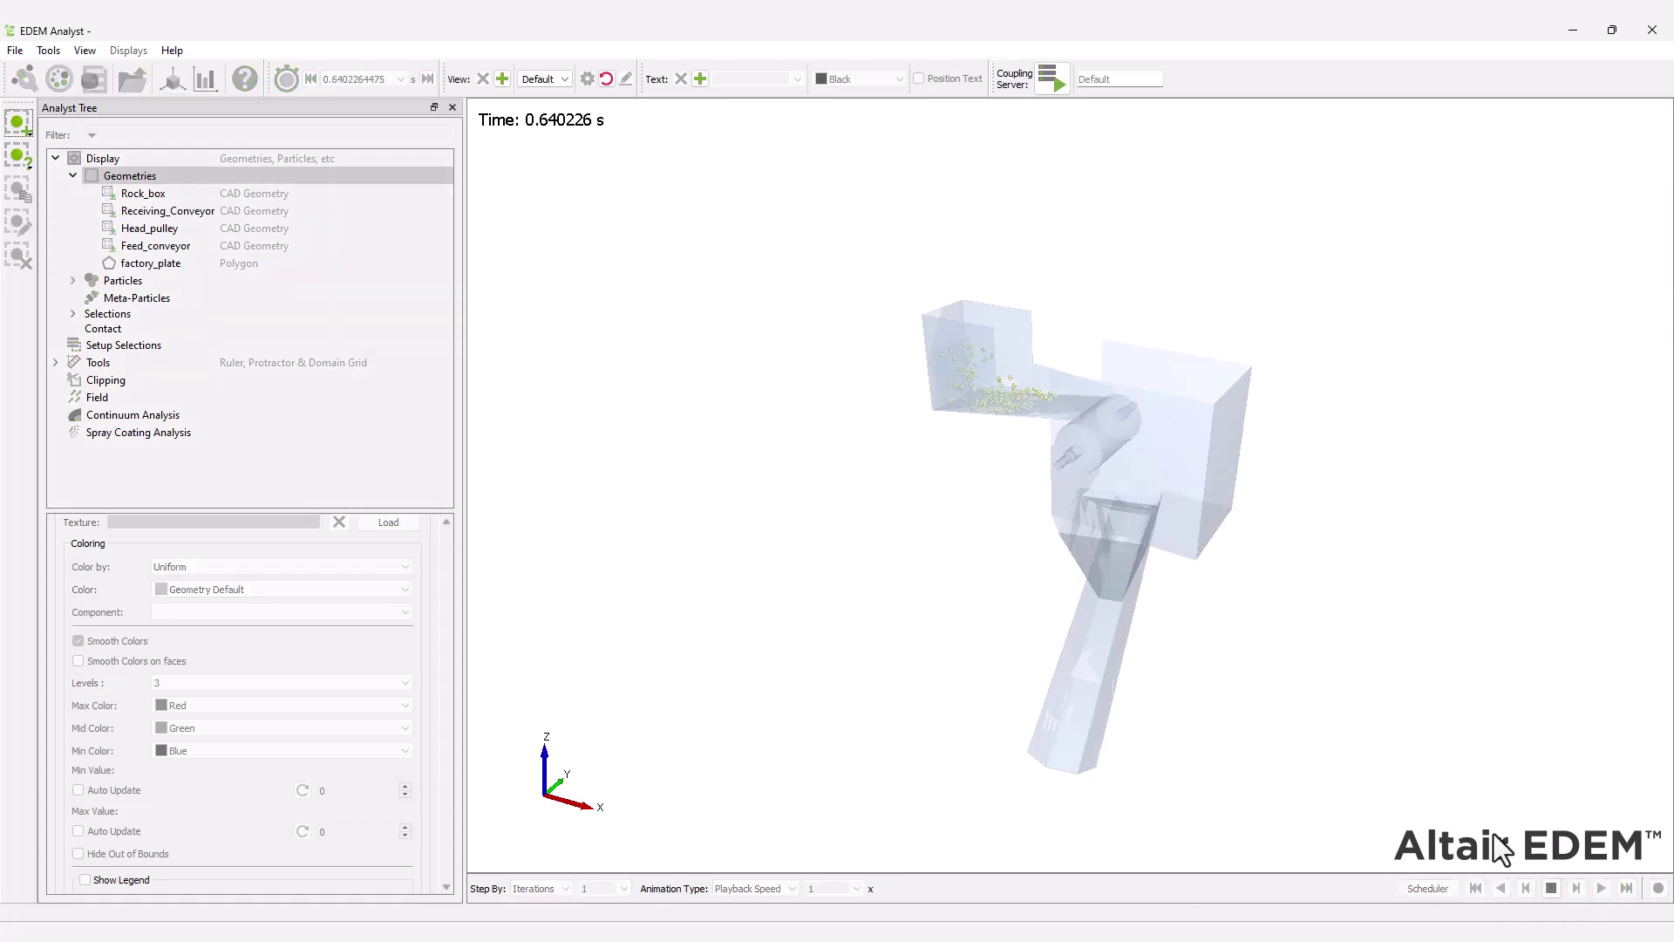
pyautogui.moveTo(1258, 702); pyautogui.dragTo(687, 641)
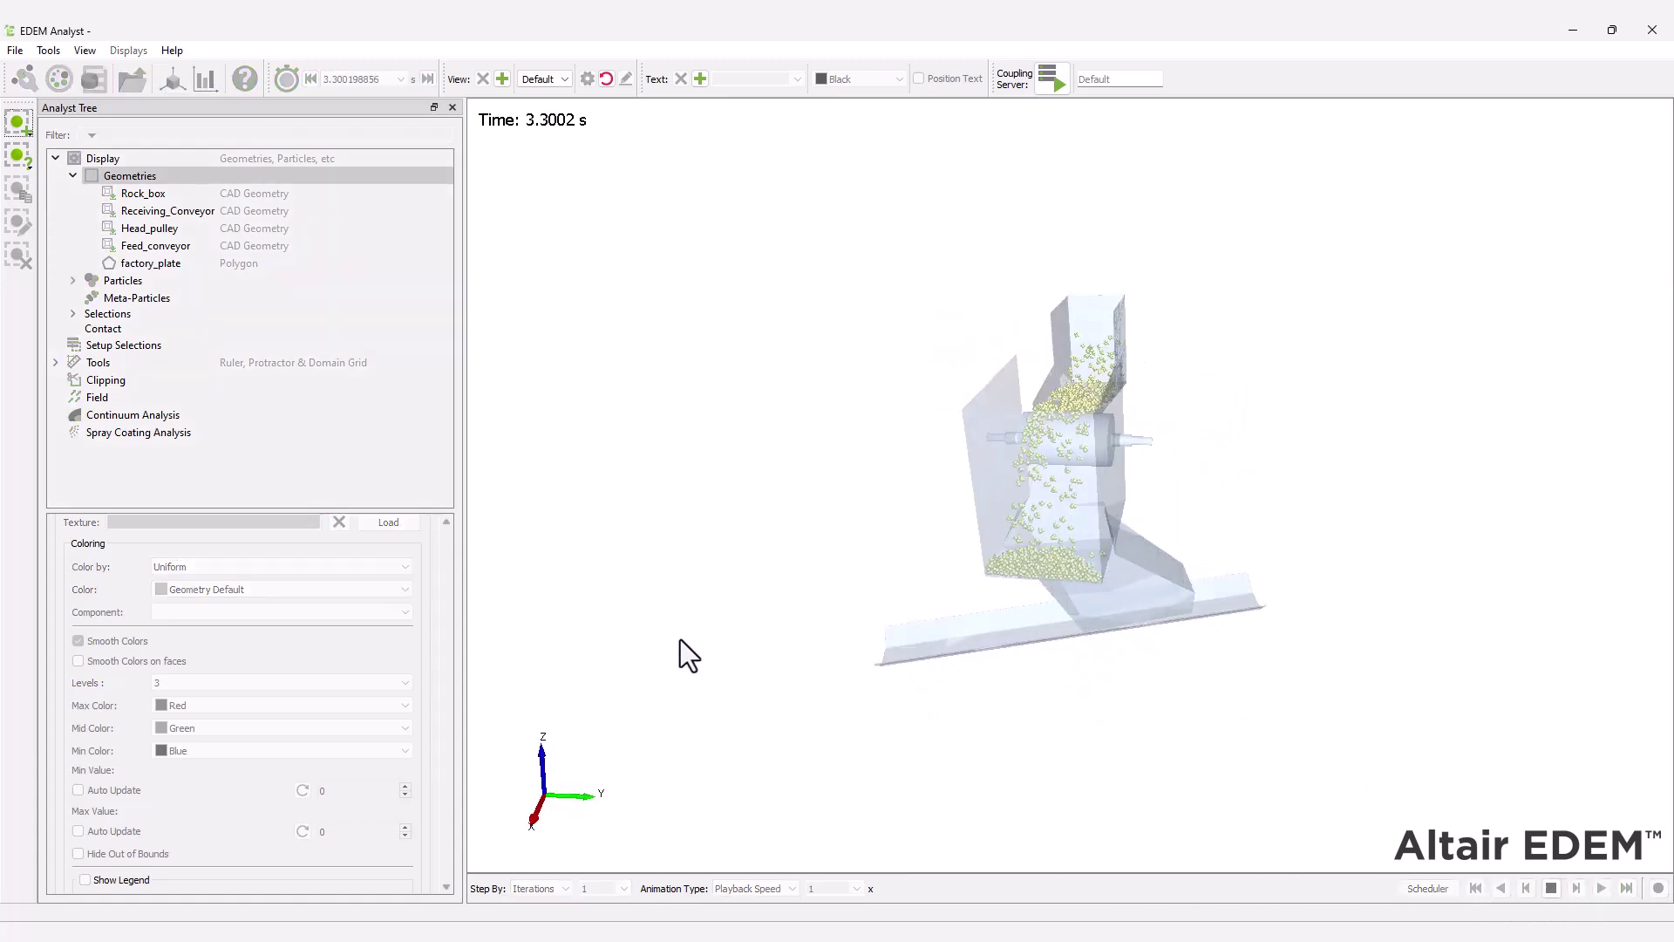
pyautogui.moveTo(1177, 715); pyautogui.dragTo(872, 704)
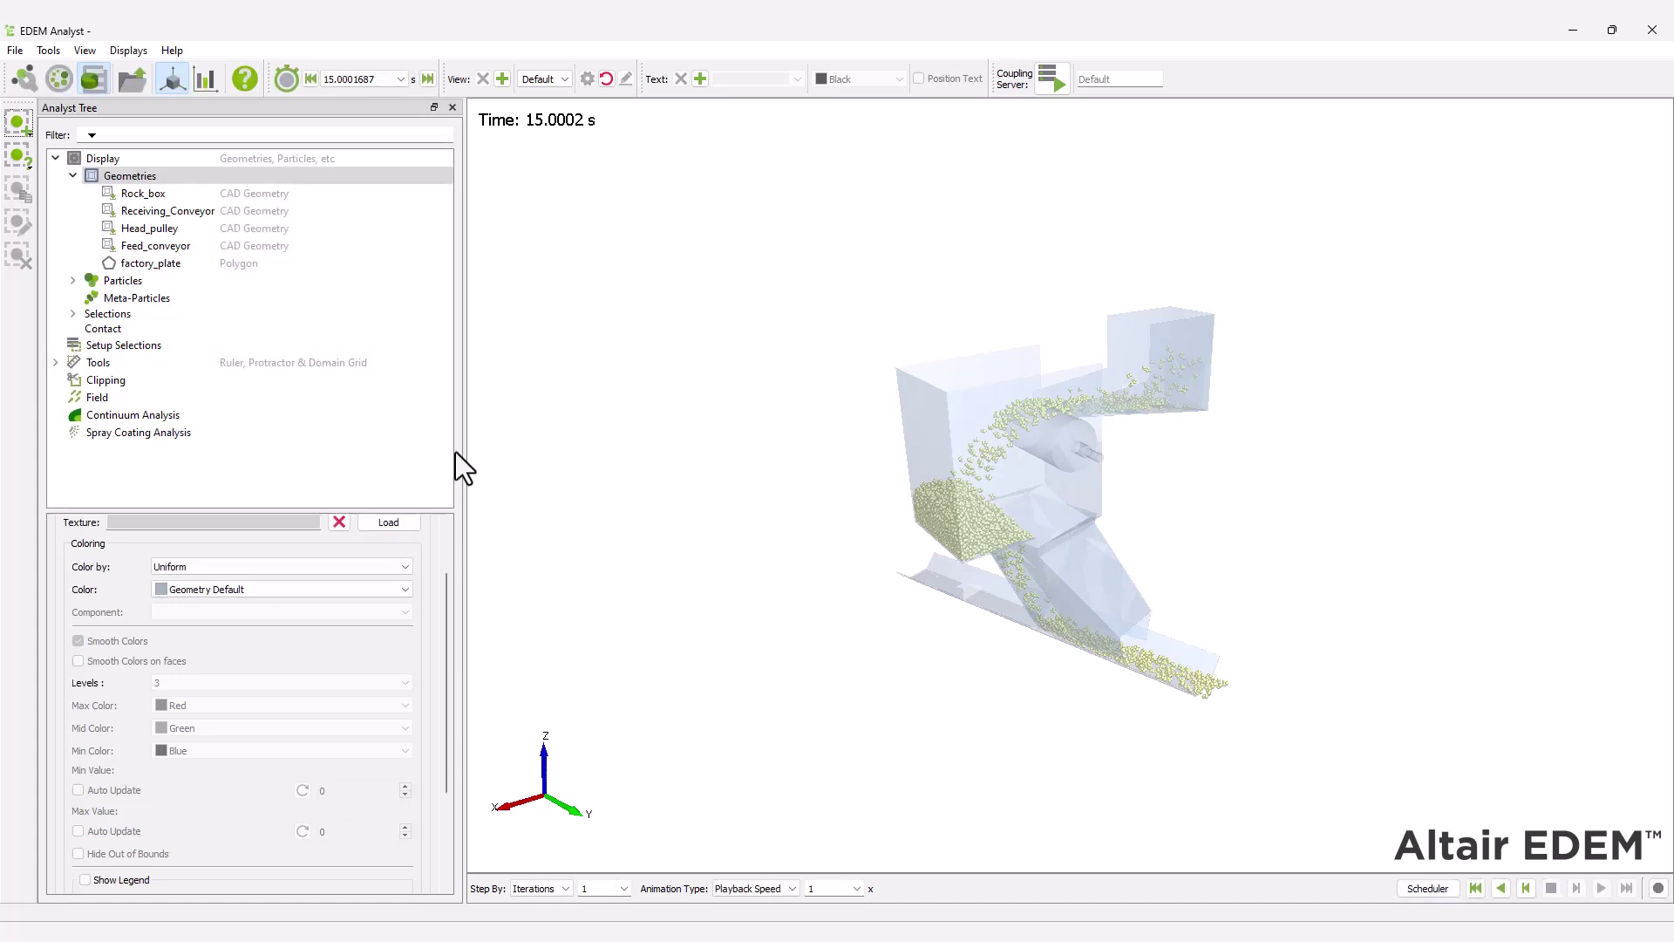
# - Hide the factory_plate geometry
pyautogui.click(164, 264)
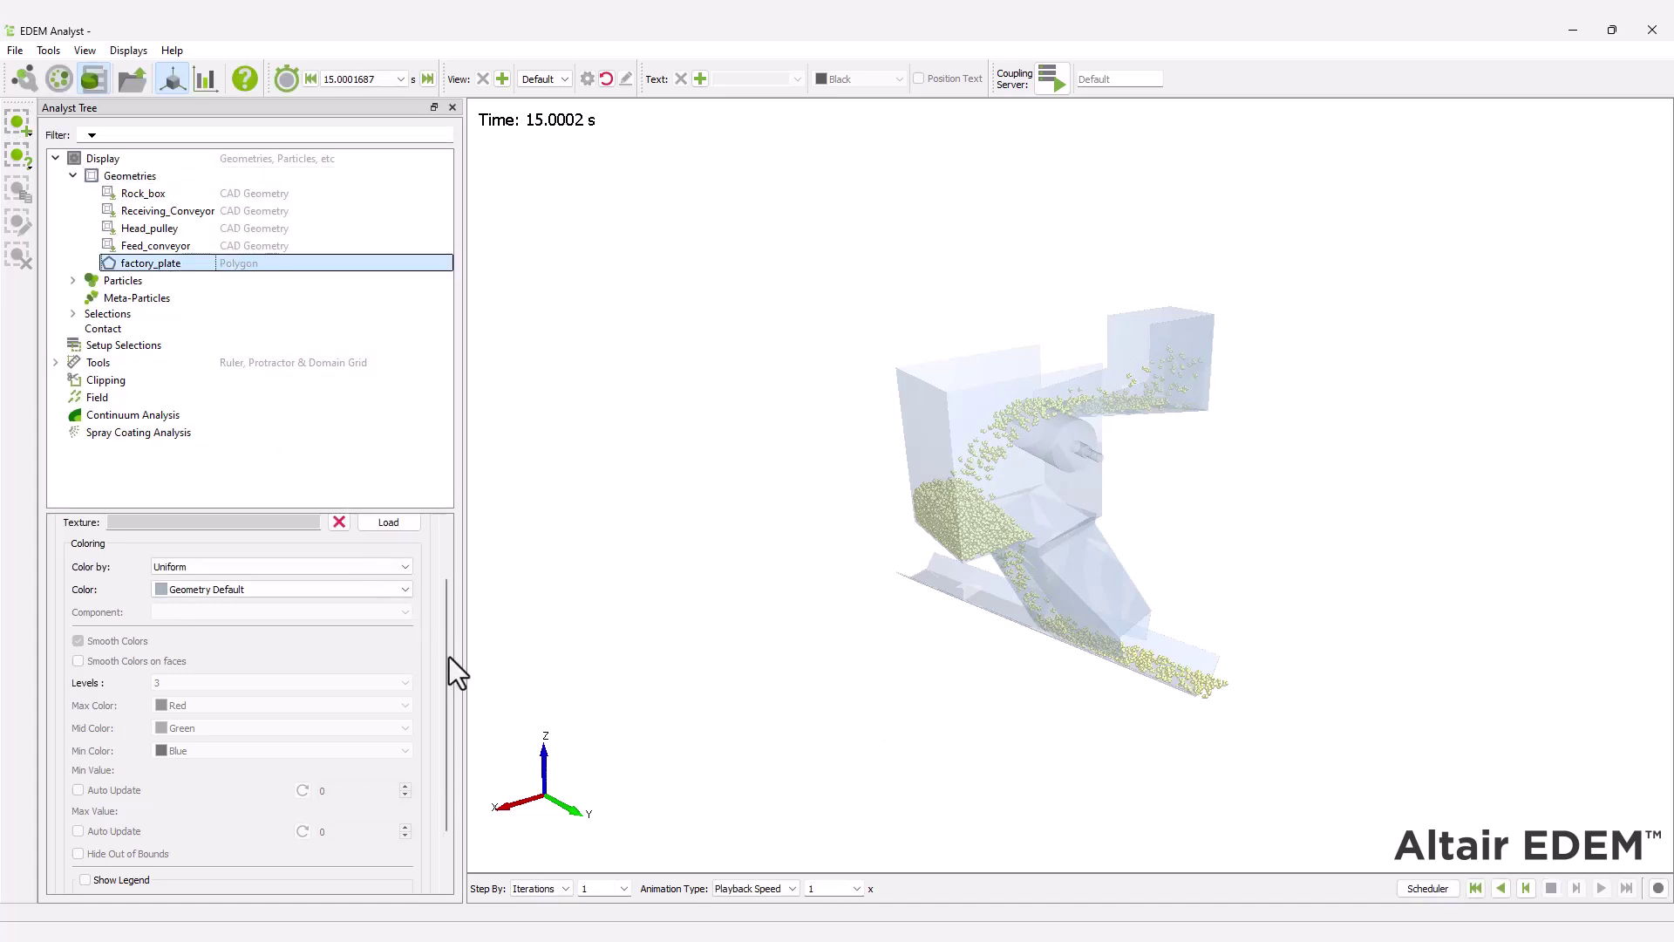
pyautogui.moveTo(450, 657); pyautogui.dragTo(444, 530)
pyautogui.click(67, 528)
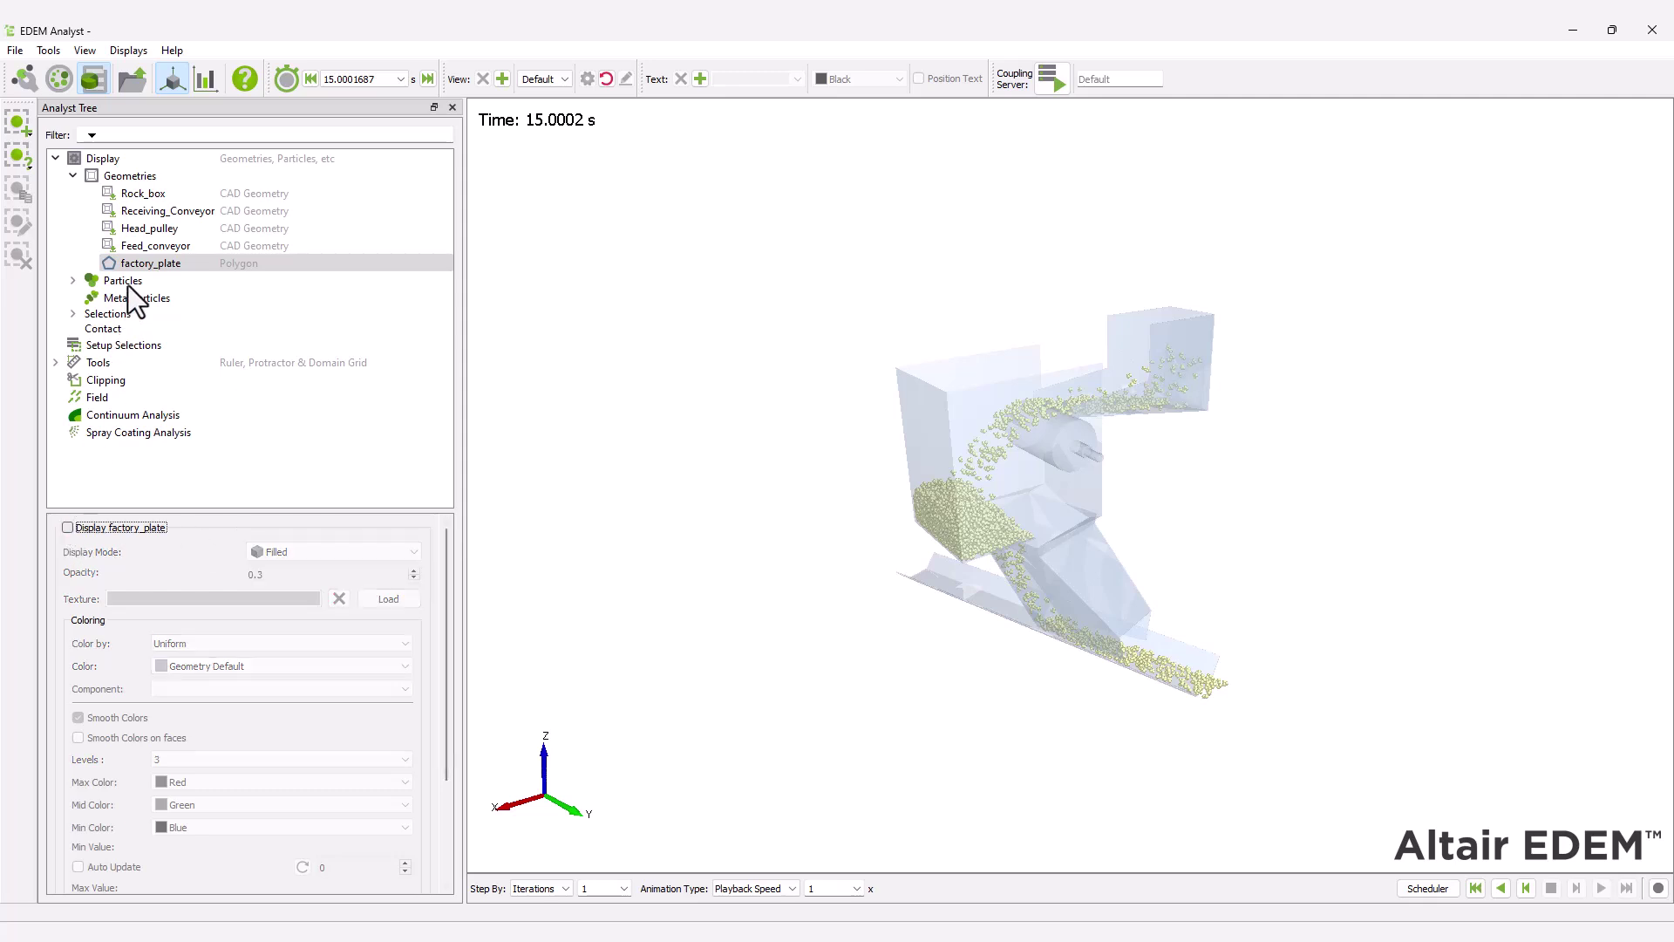
# - Display all particles as vectors
pyautogui.click(123, 280)
pyautogui.scroll(3, 438, 645)
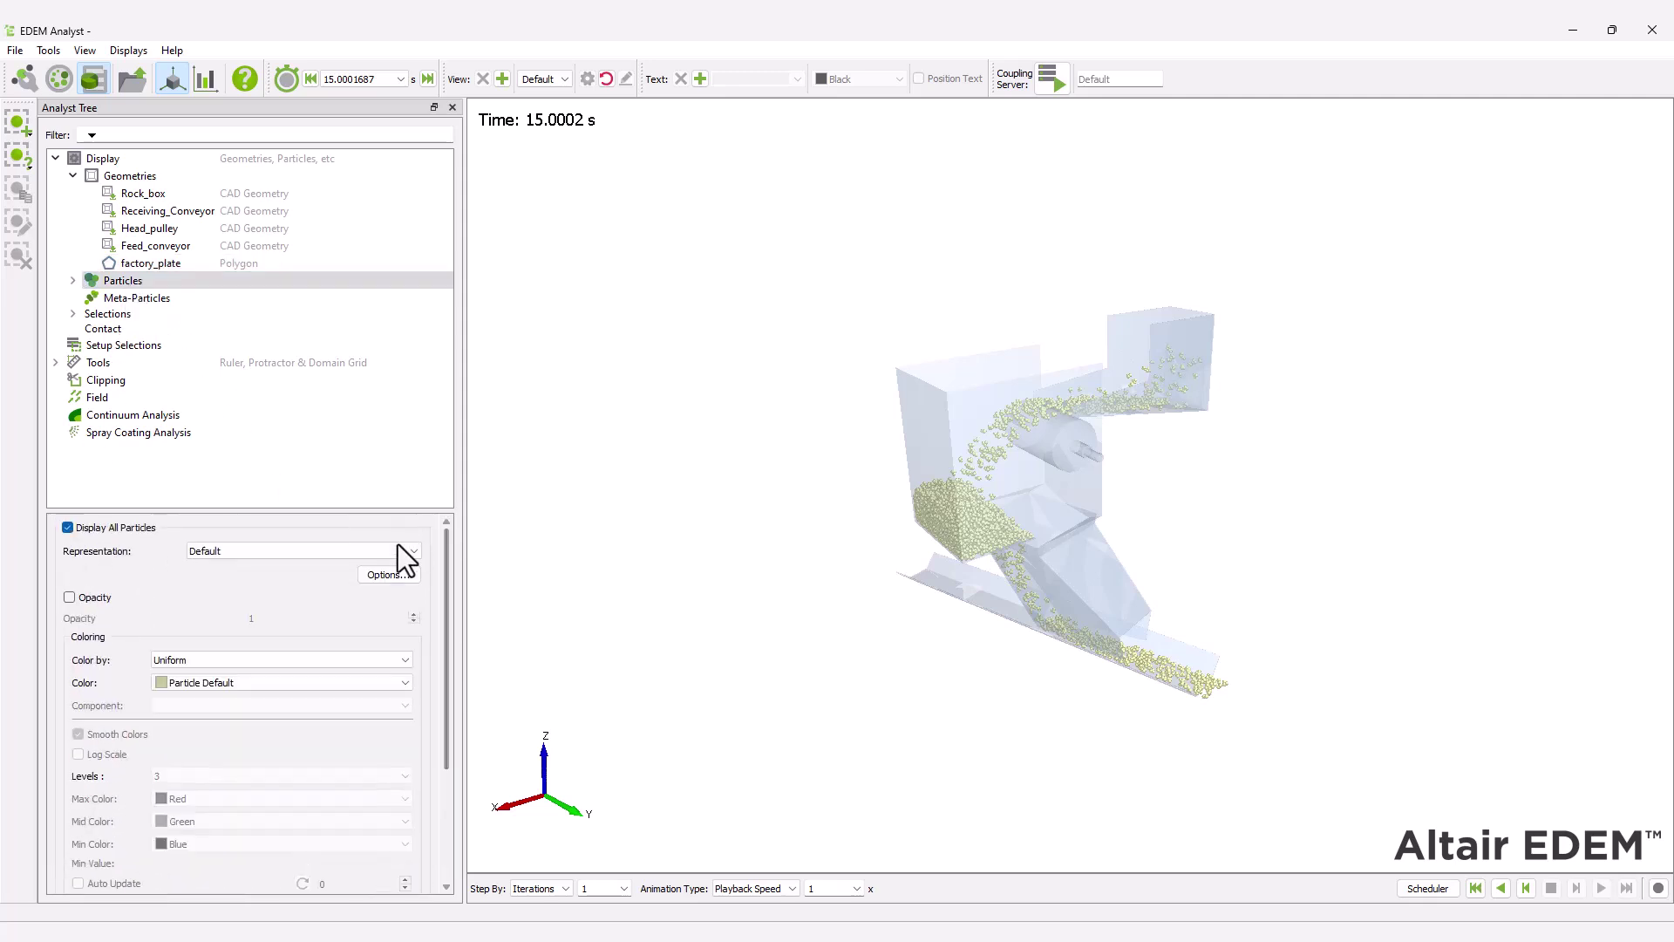
pyautogui.click(384, 551)
pyautogui.click(377, 588)
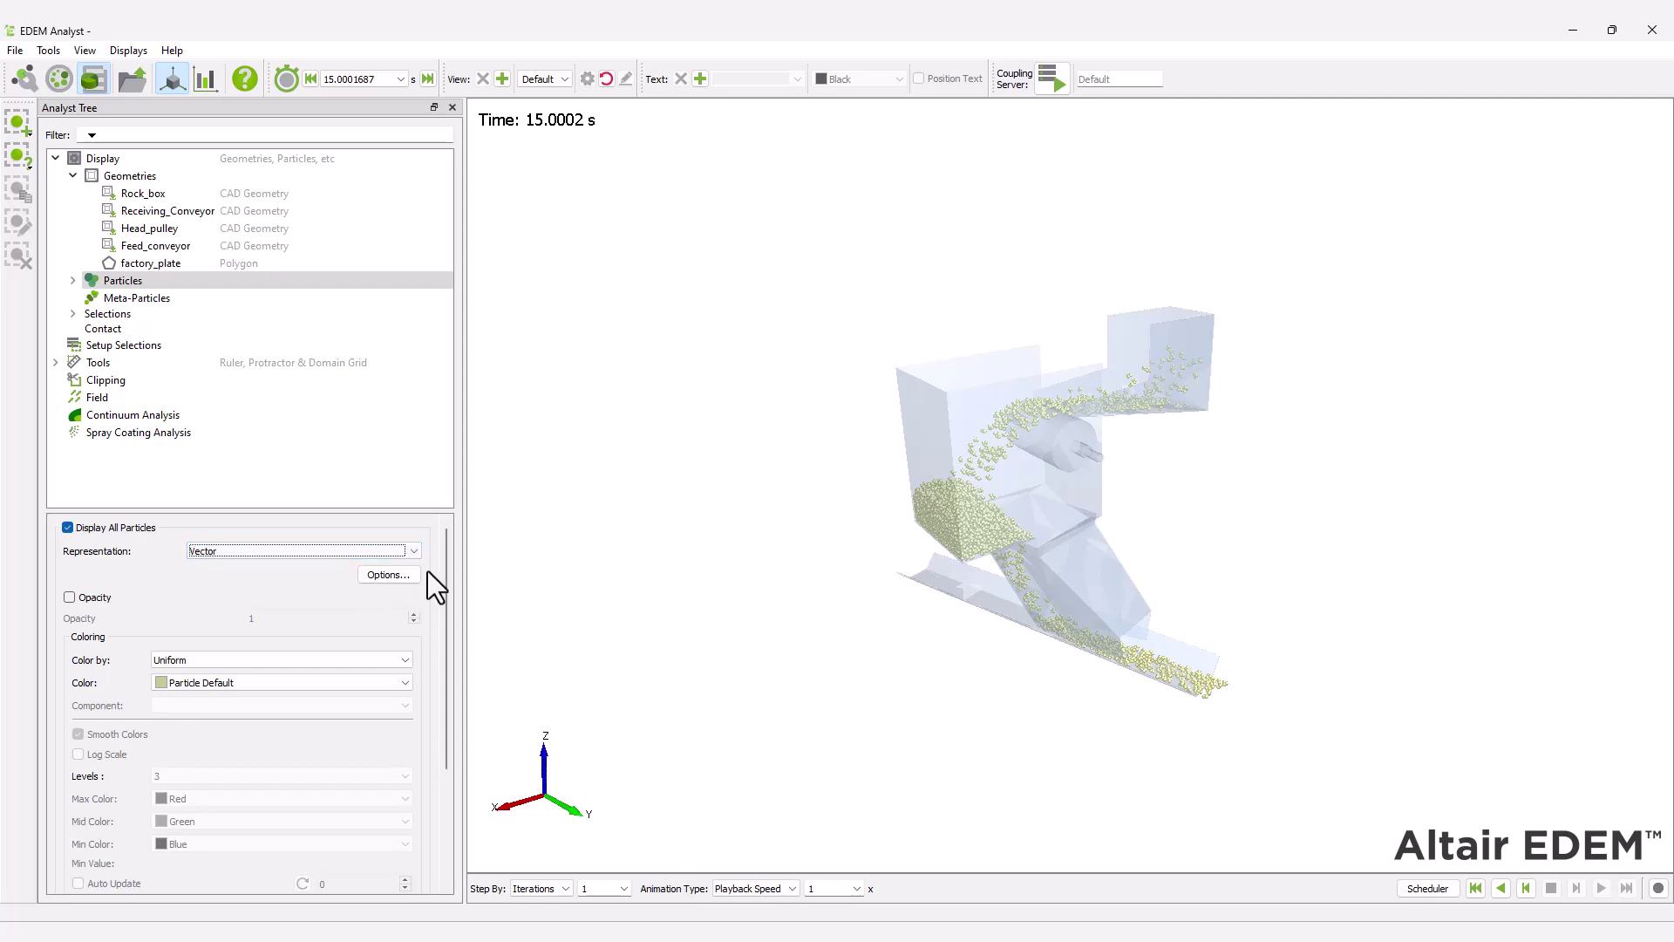
pyautogui.moveTo(445, 573); pyautogui.dragTo(421, 840)
pyautogui.click(416, 877)
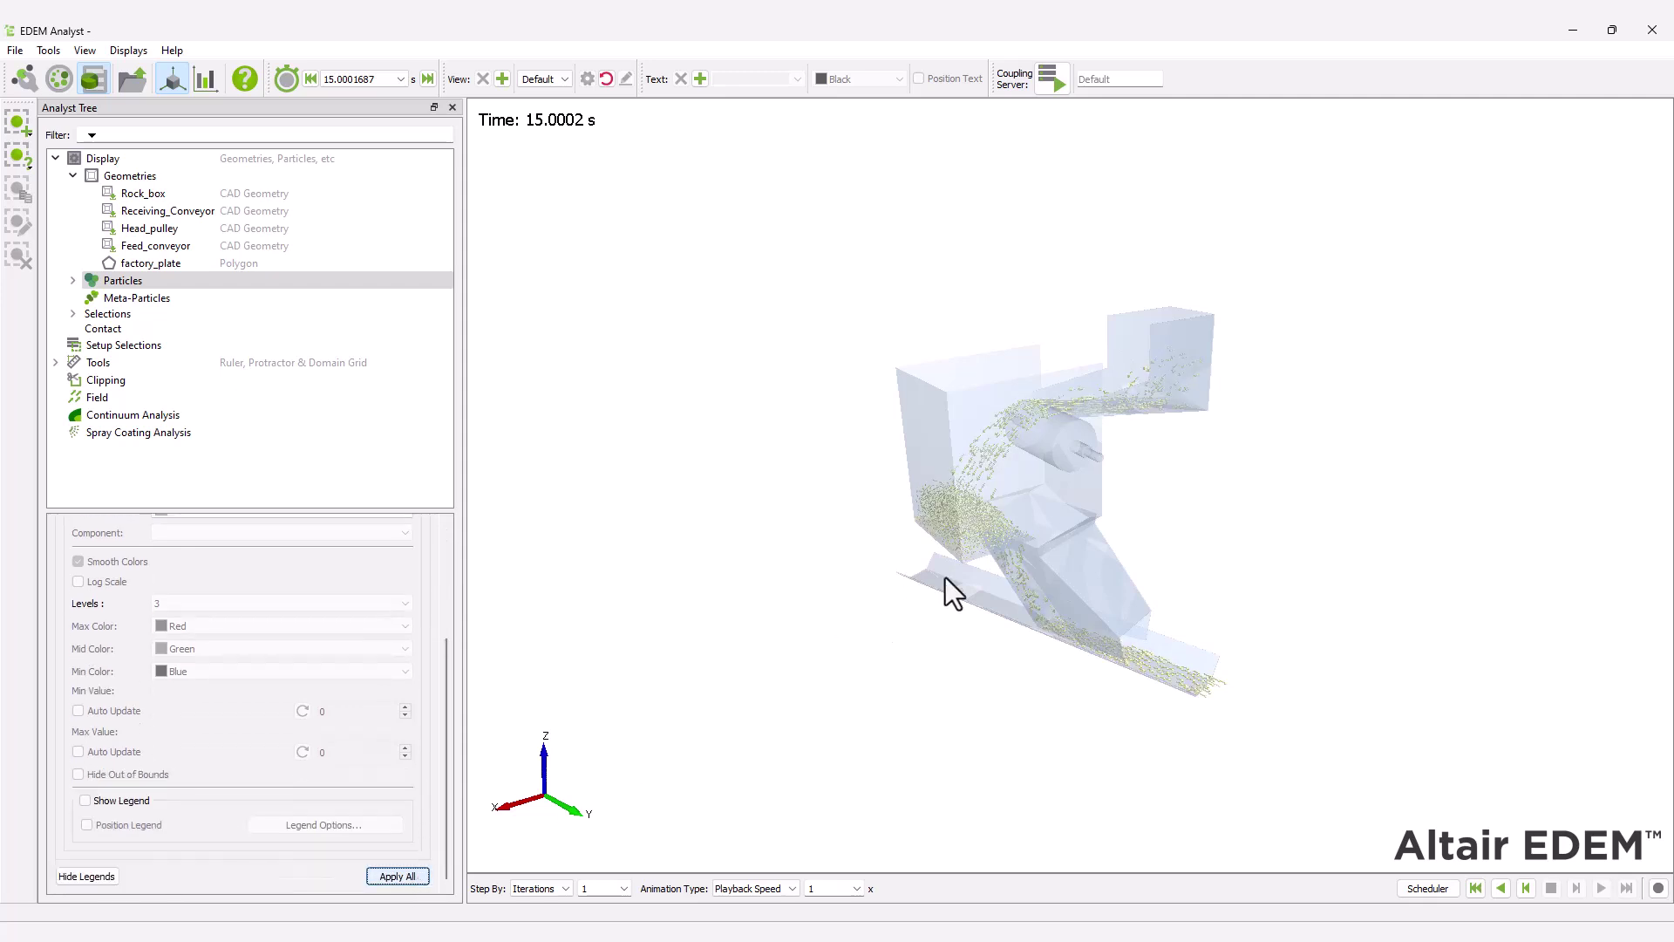
# - Switch the particle representation to Stream
pyautogui.scroll(10, 945, 578)
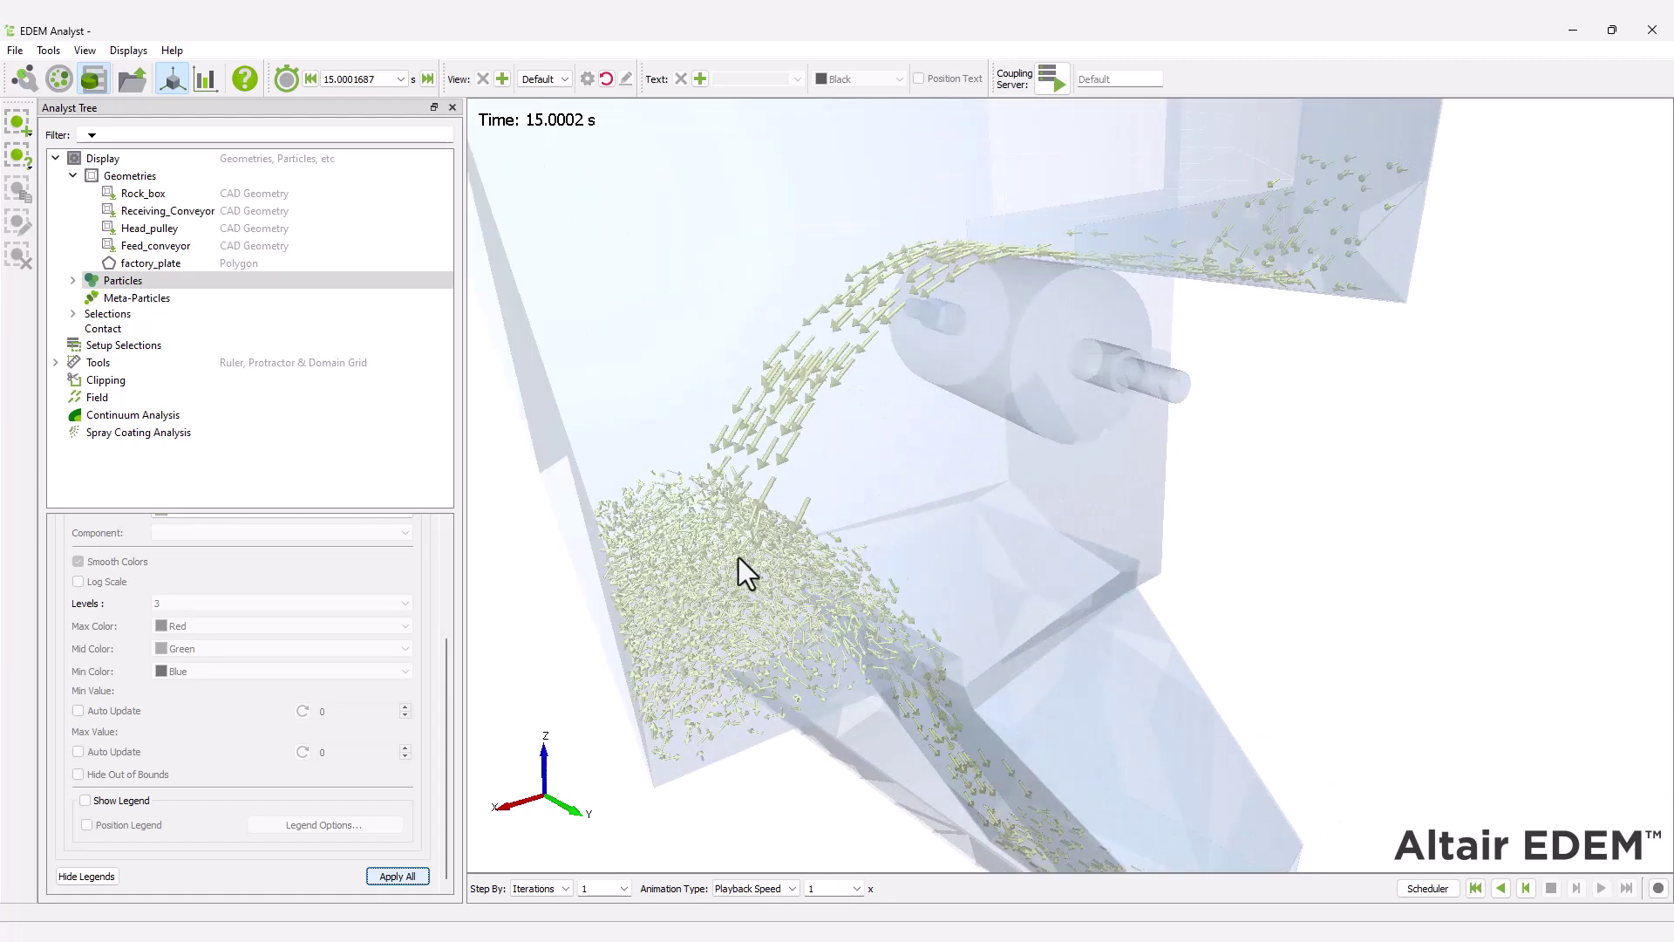
pyautogui.scroll(-10, 737, 557)
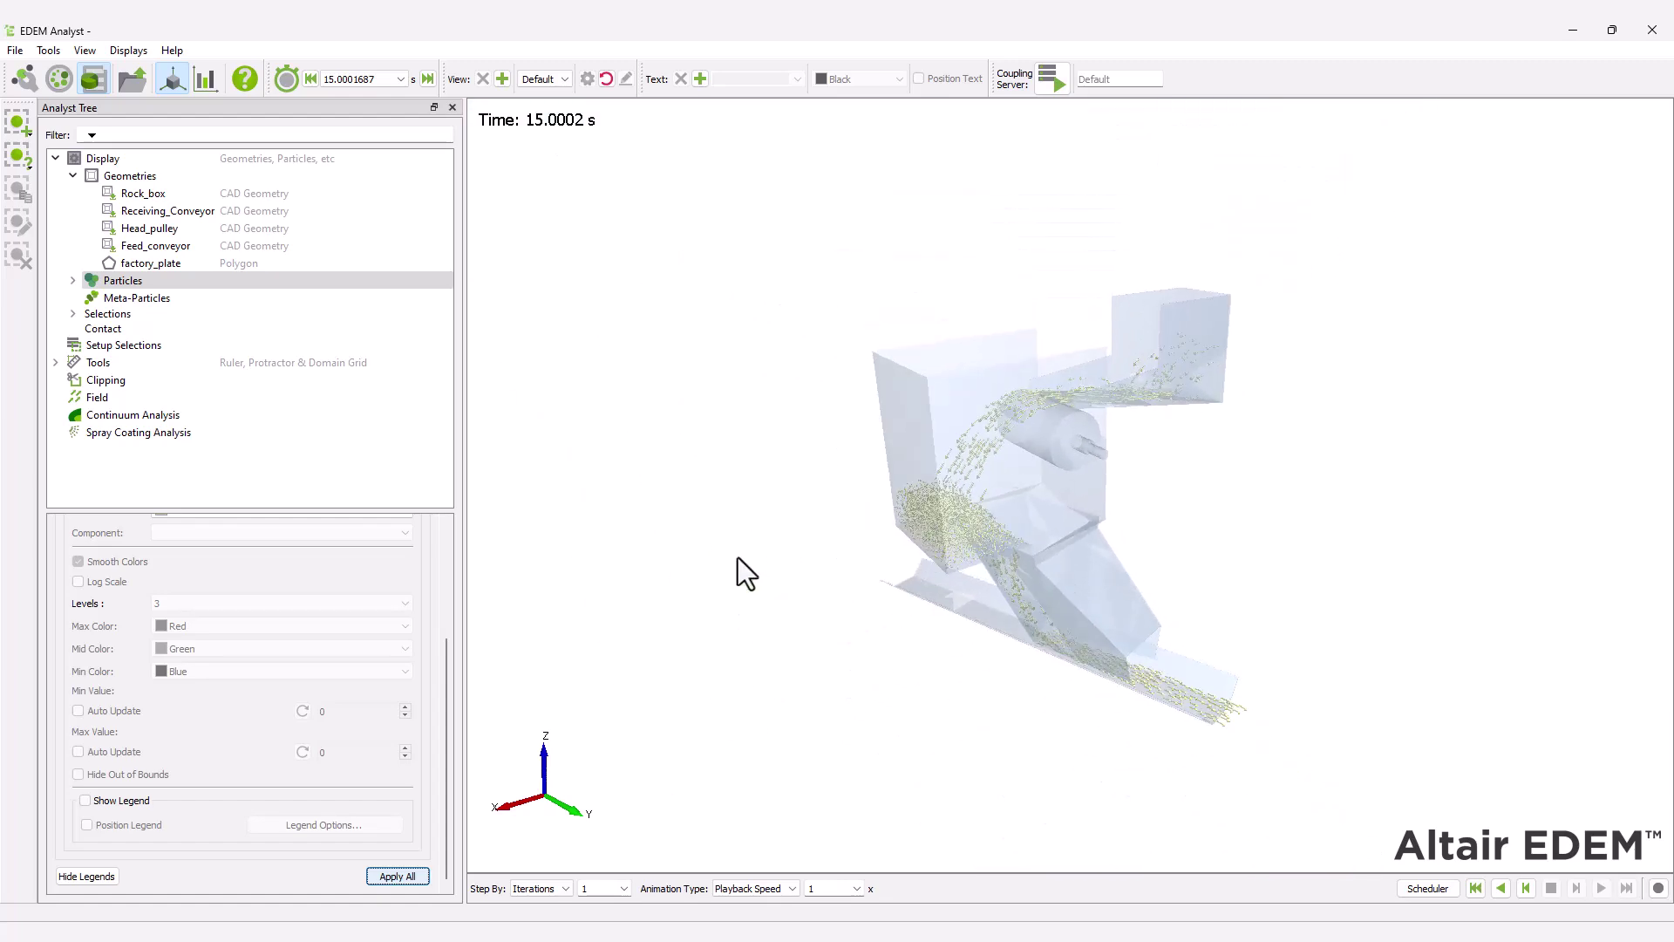
pyautogui.scroll(5, 415, 552)
pyautogui.click(415, 552)
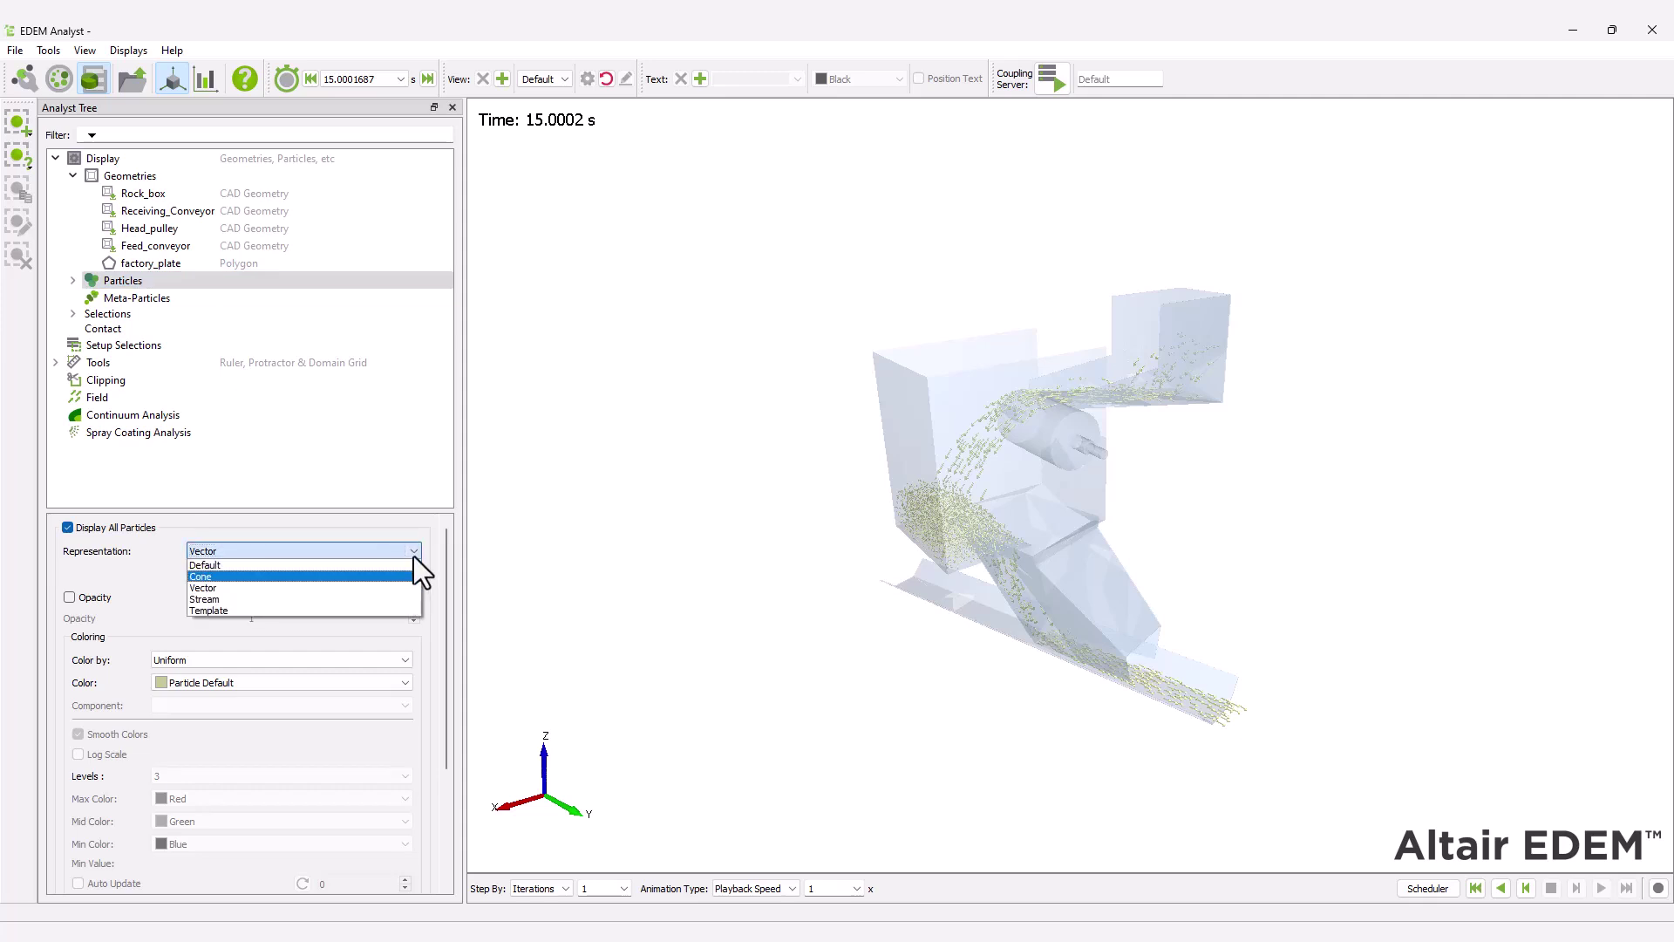
pyautogui.click(400, 598)
pyautogui.click(406, 549)
pyautogui.click(391, 594)
# - Accept the Stream options, apply them to all particles and replay from the start
pyautogui.click(394, 575)
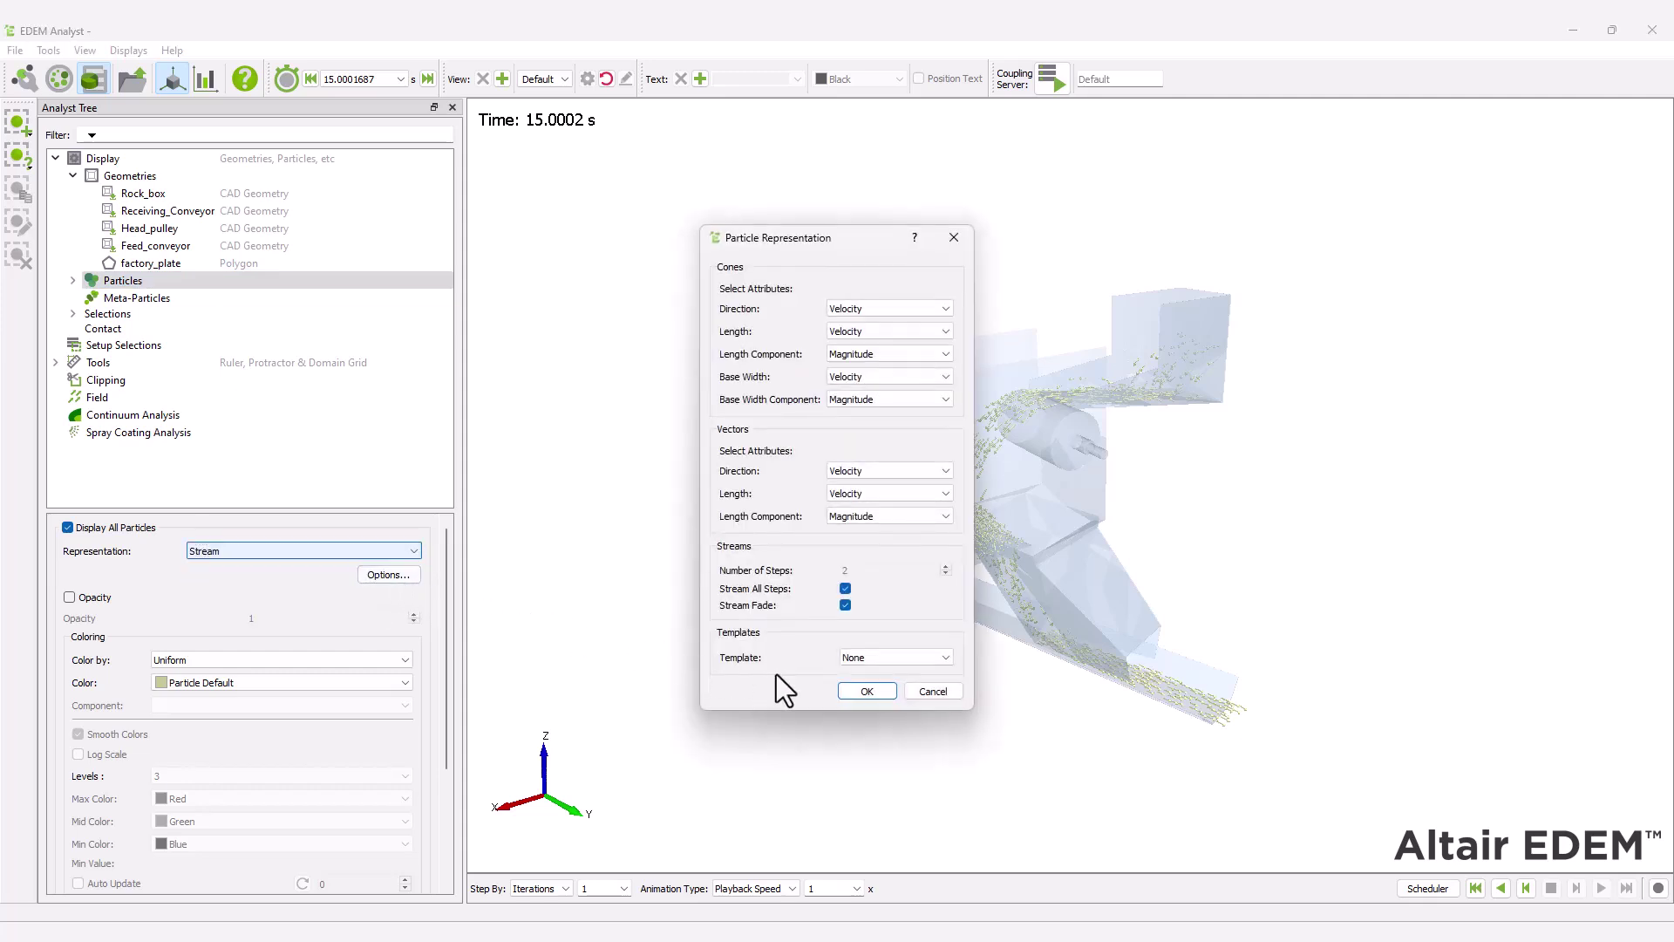
pyautogui.click(853, 692)
pyautogui.moveTo(447, 603); pyautogui.dragTo(444, 748)
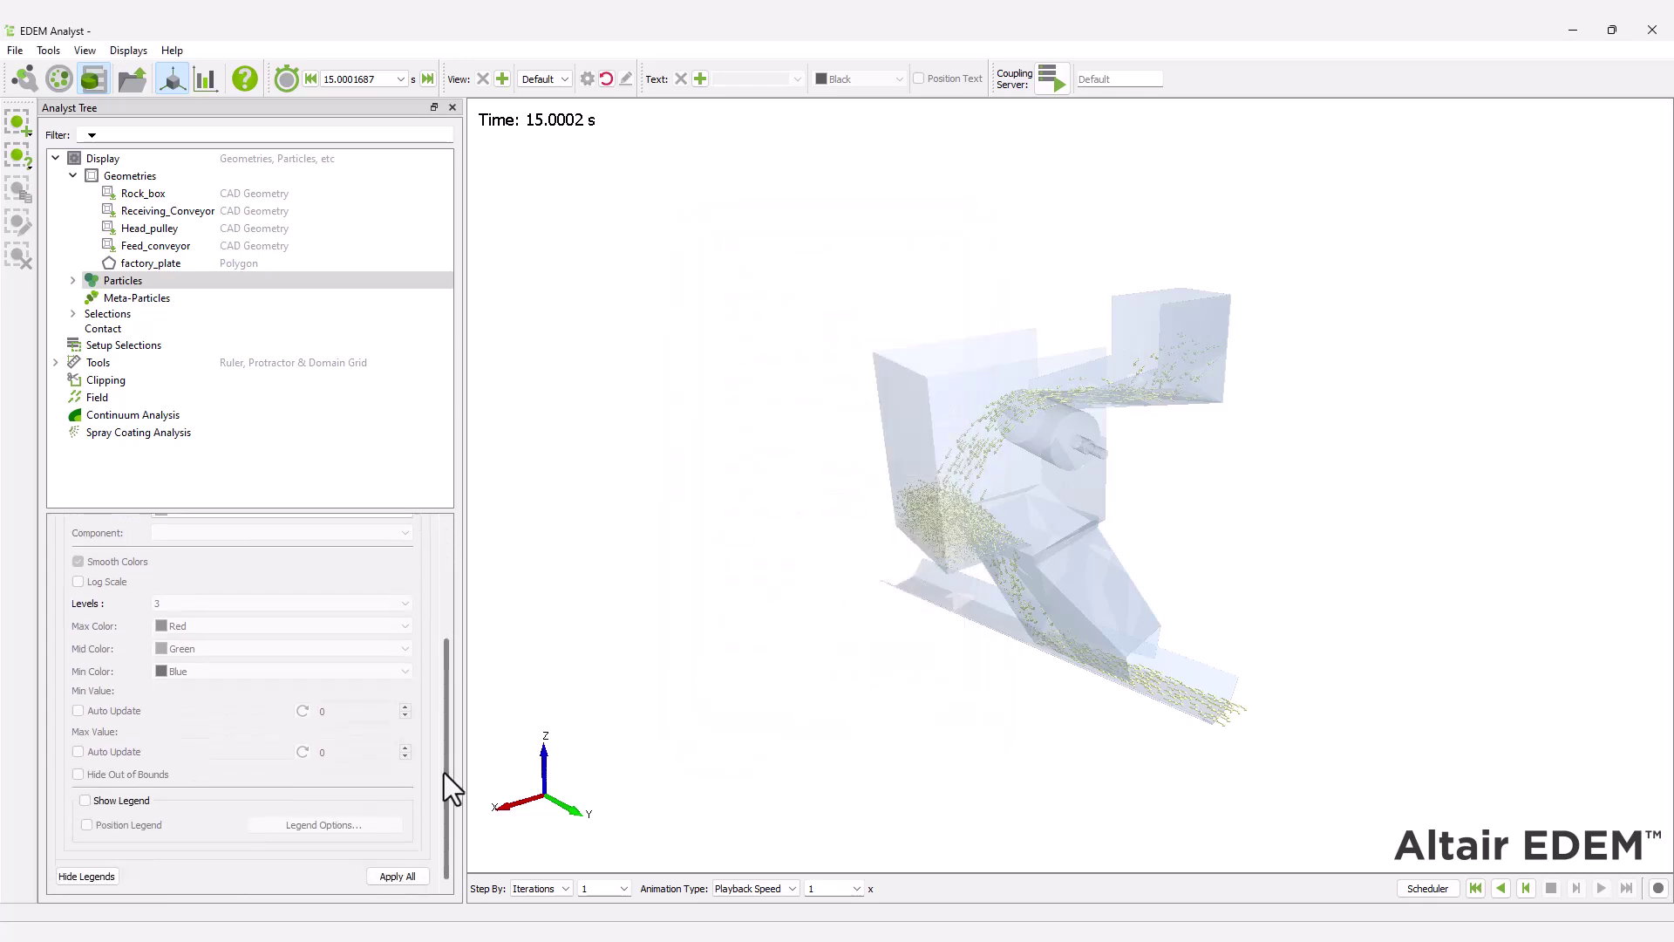
pyautogui.click(417, 874)
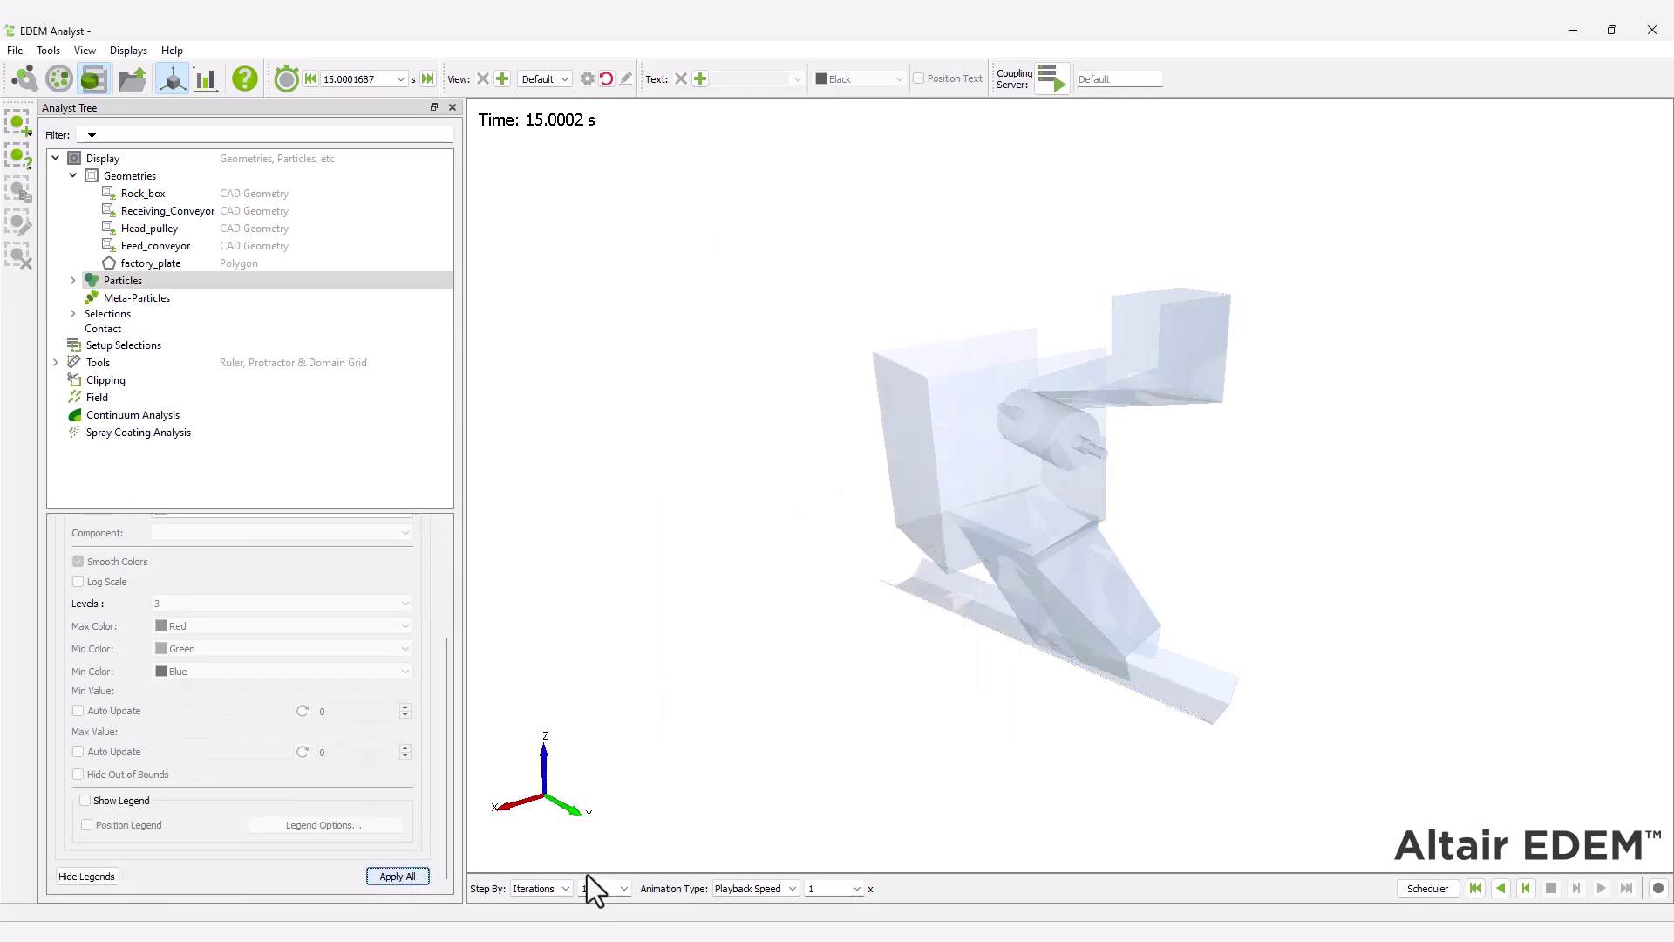
pyautogui.click(1475, 888)
pyautogui.click(1601, 887)
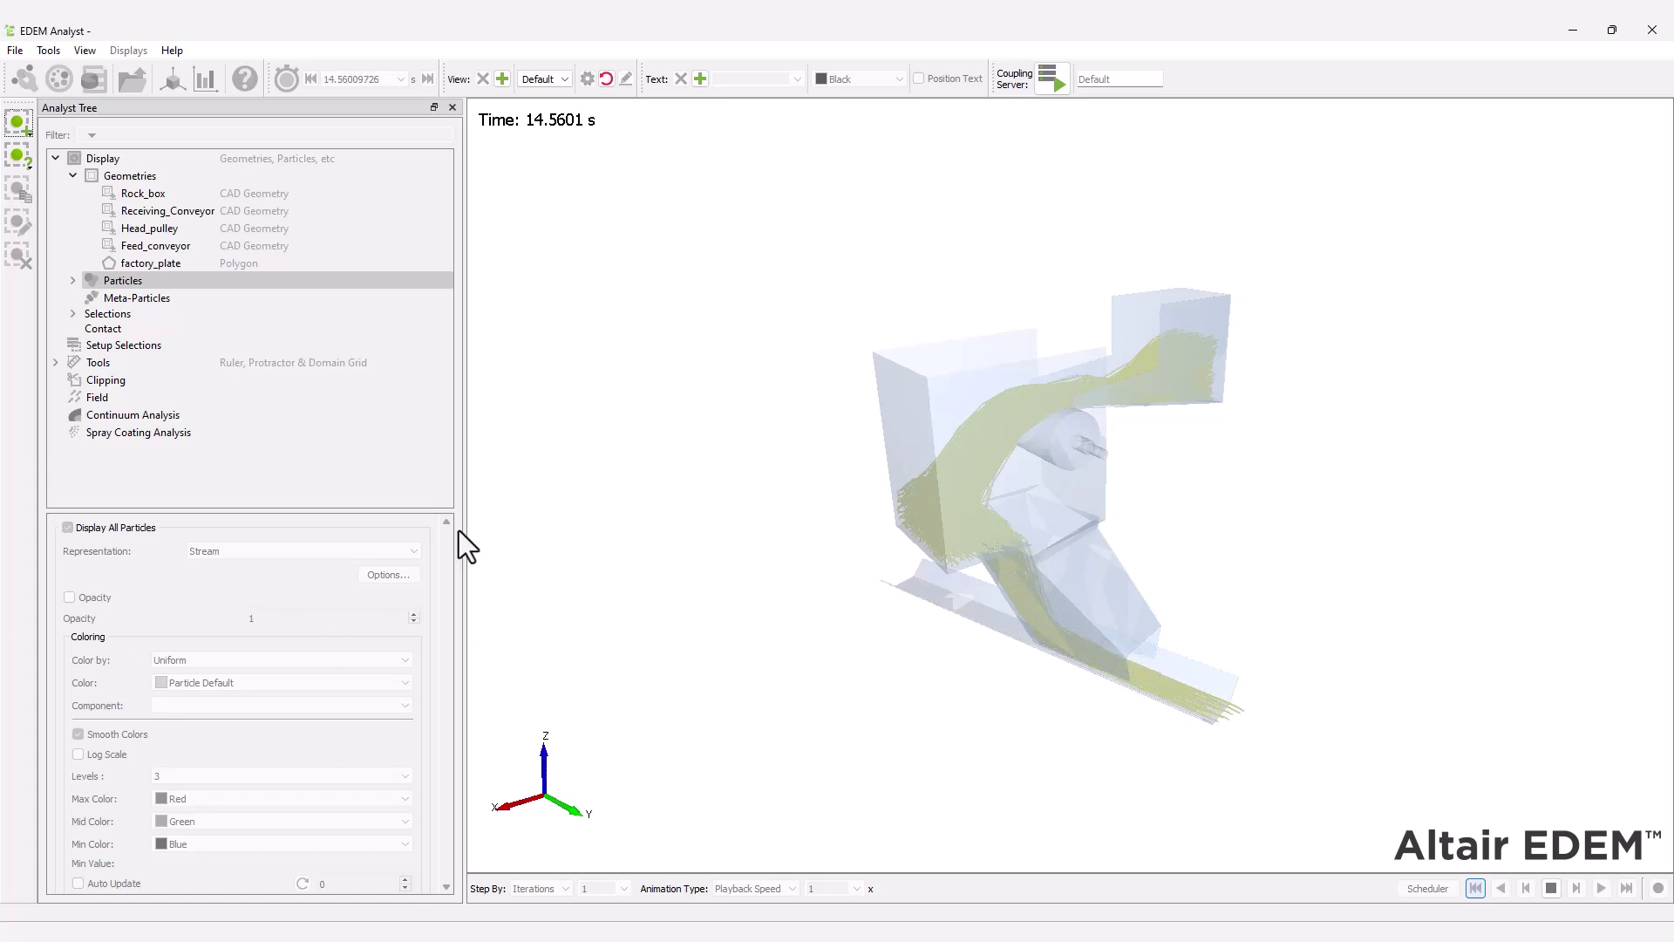
# - Return all particles to the Default representation
pyautogui.click(389, 553)
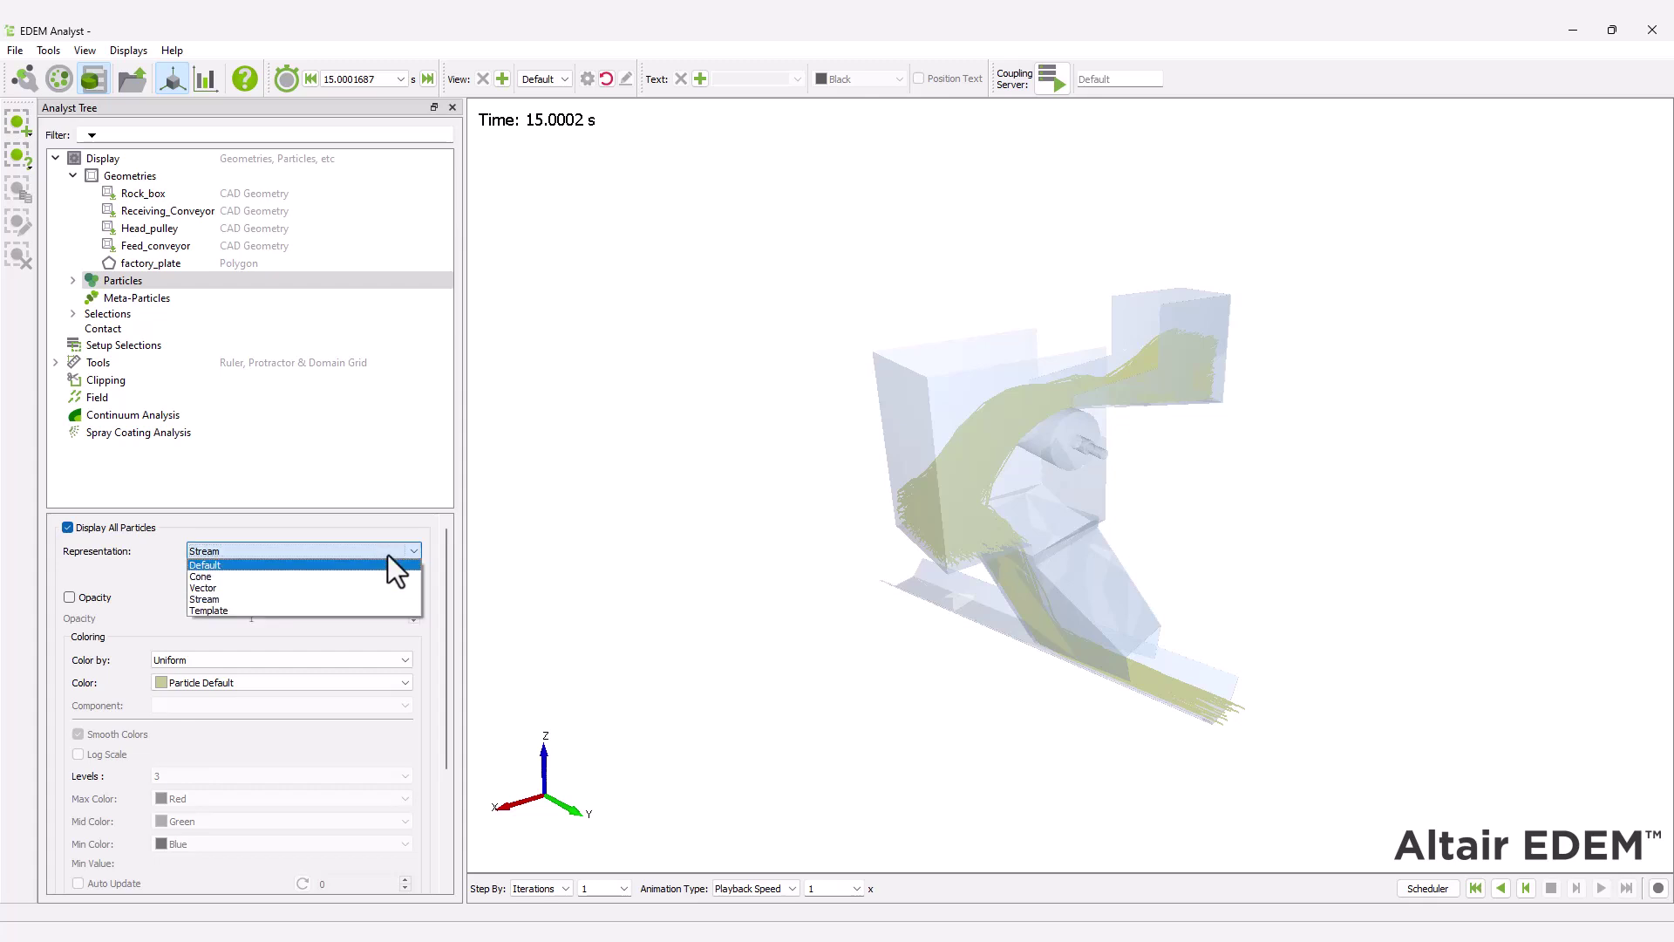
pyautogui.click(386, 561)
pyautogui.moveTo(443, 578)
pyautogui.mouseDown()
pyautogui.moveTo(438, 757)
pyautogui.moveTo(467, 574)
pyautogui.mouseUp()
pyautogui.click(421, 876)
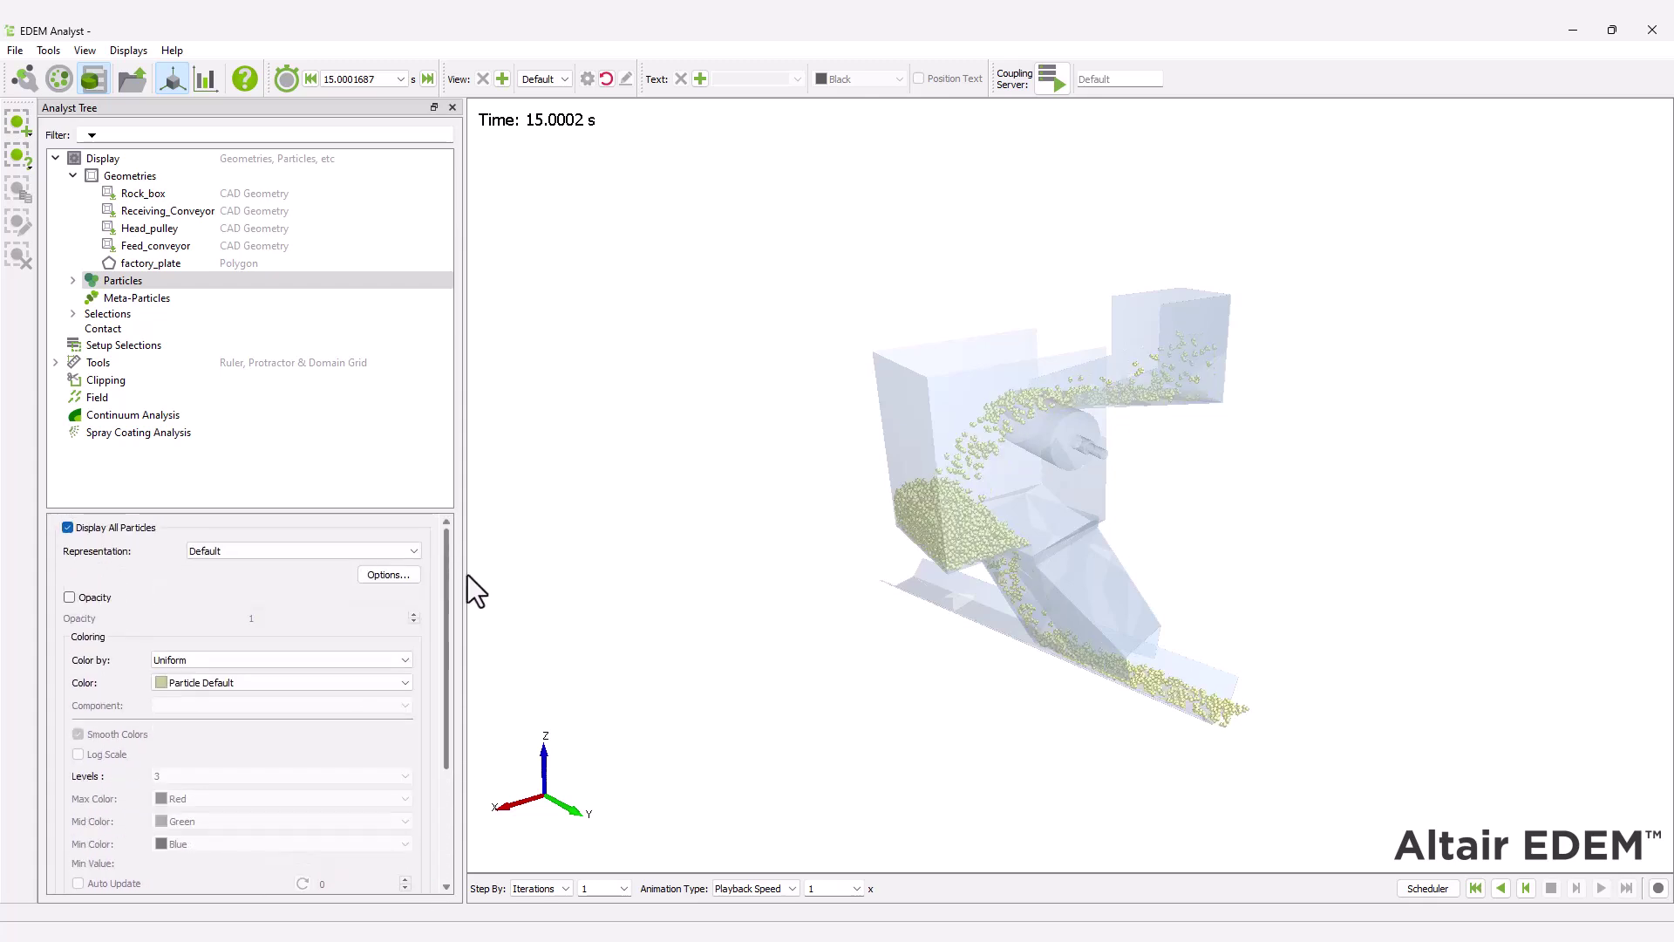
# - Colour Feed_conveyor by Velocity with automatic min and max updating
pyautogui.click(191, 245)
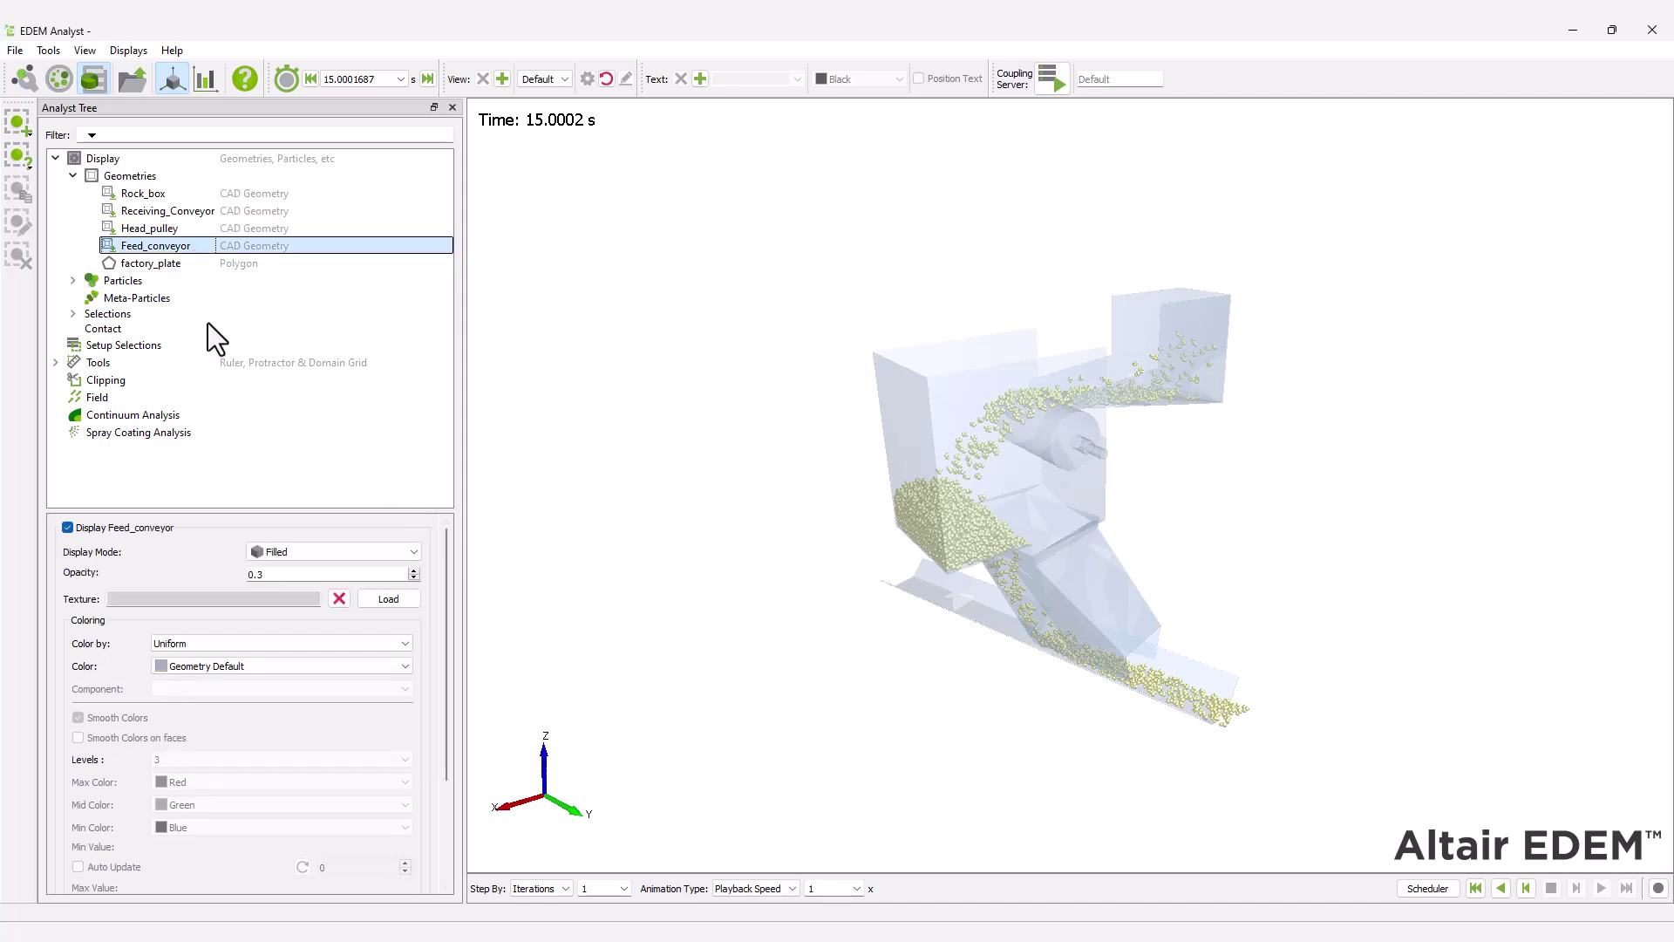
pyautogui.click(273, 646)
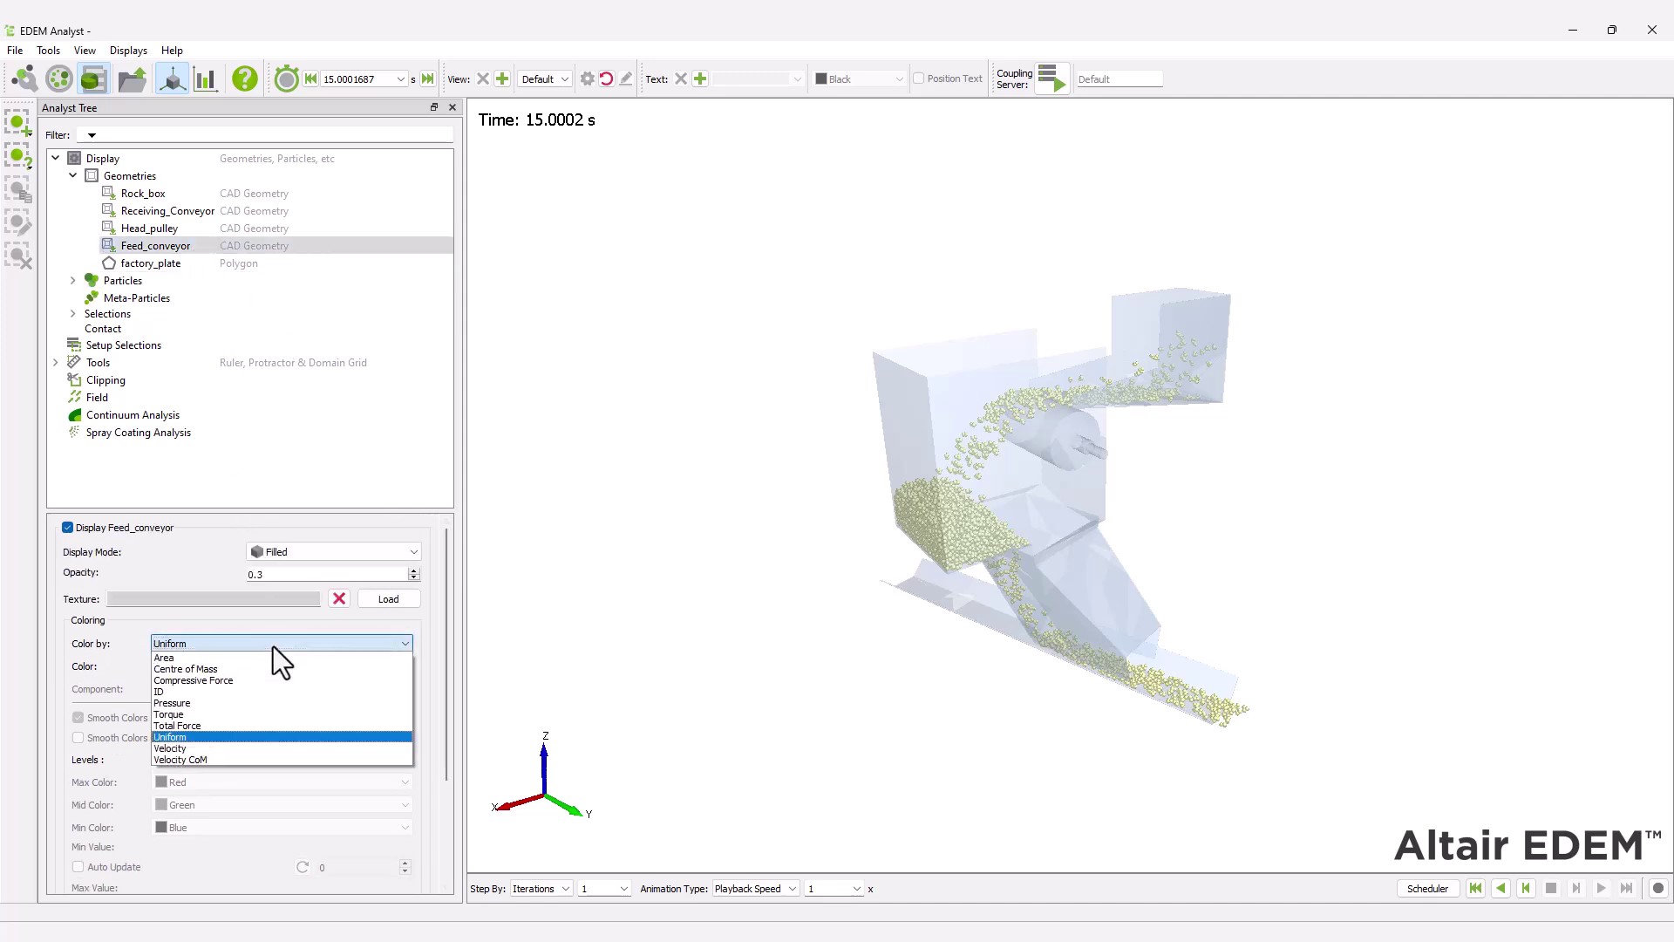
pyautogui.press('Down')
pyautogui.click(258, 748)
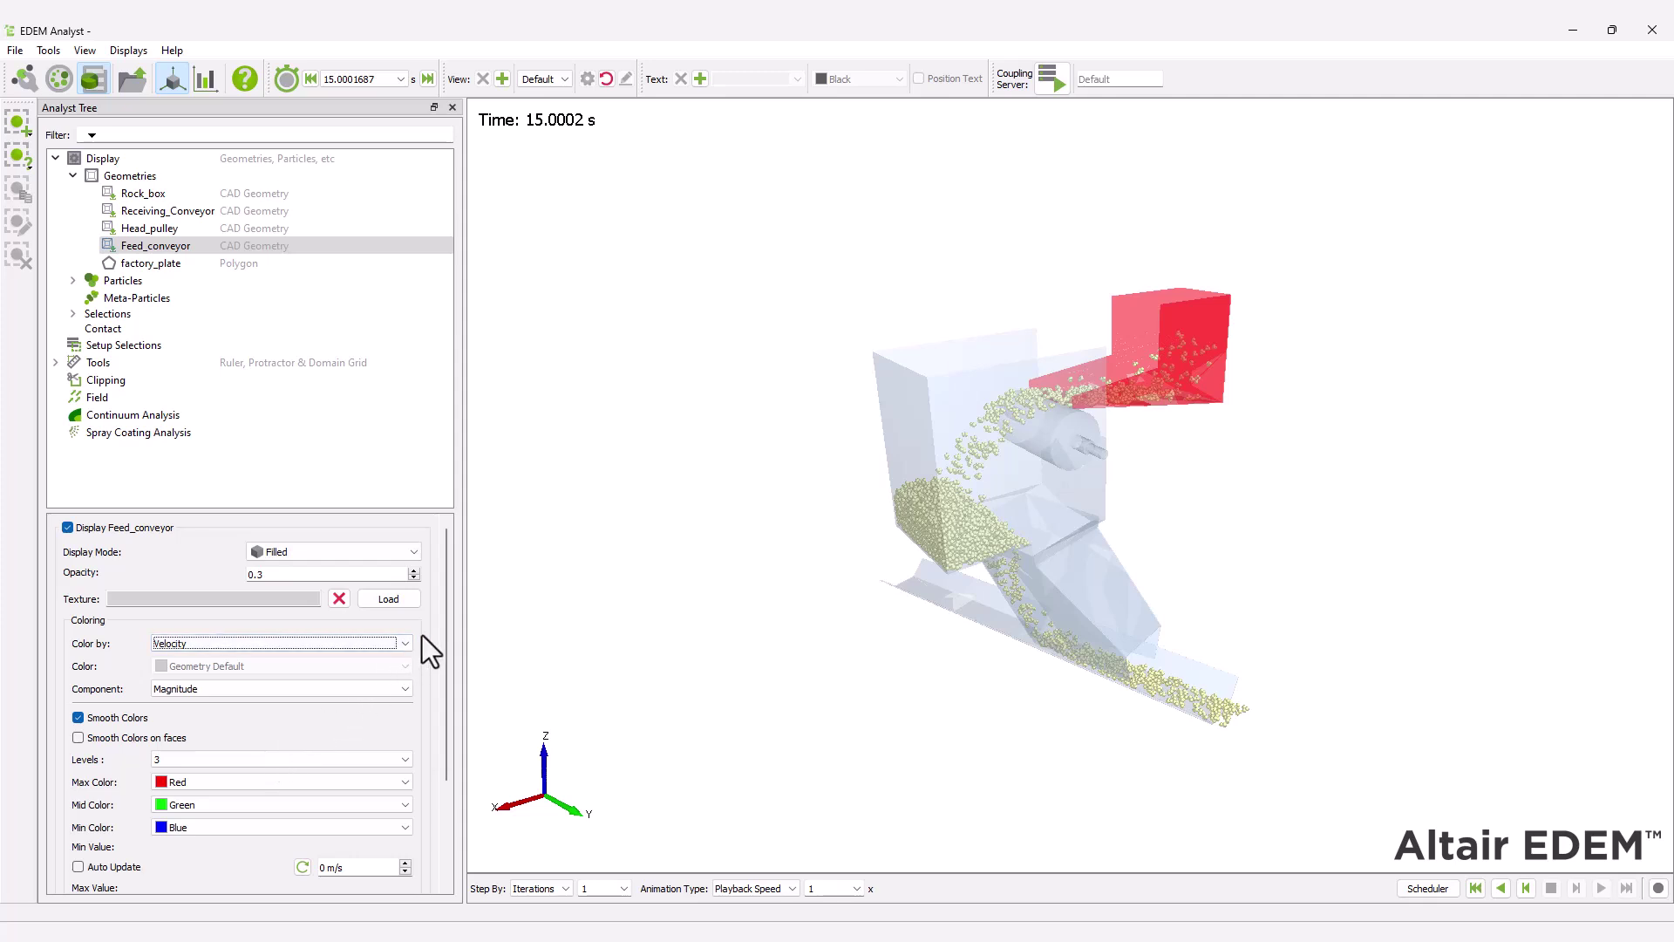
pyautogui.scroll(-3, 258, 751)
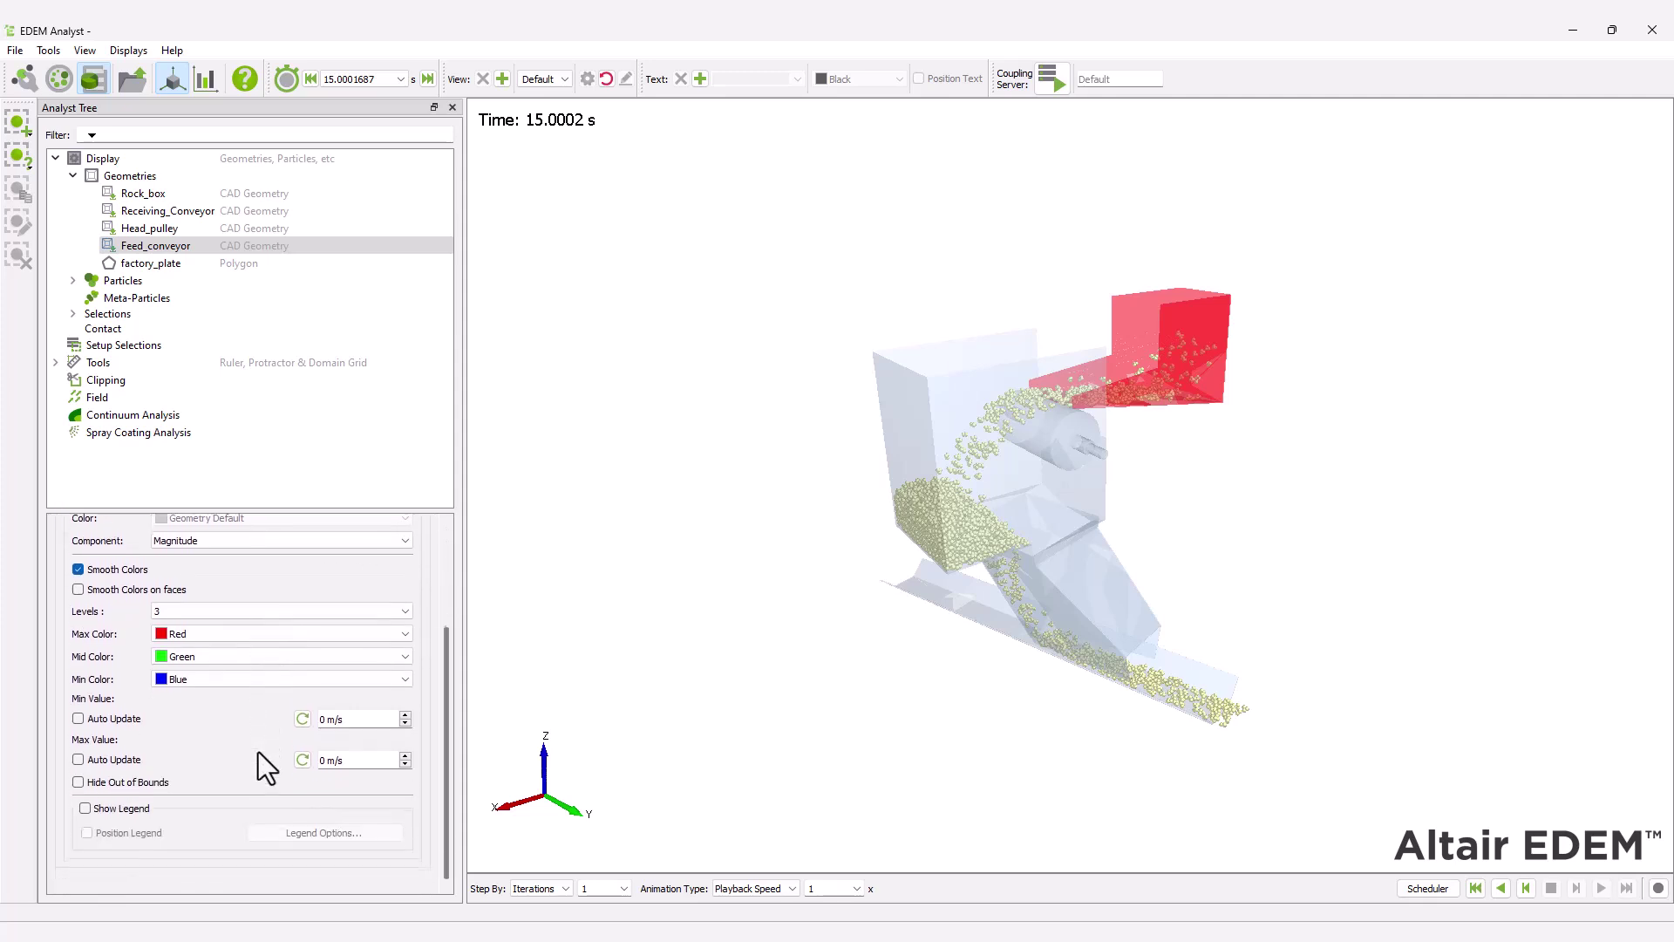
pyautogui.click(79, 719)
pyautogui.click(79, 759)
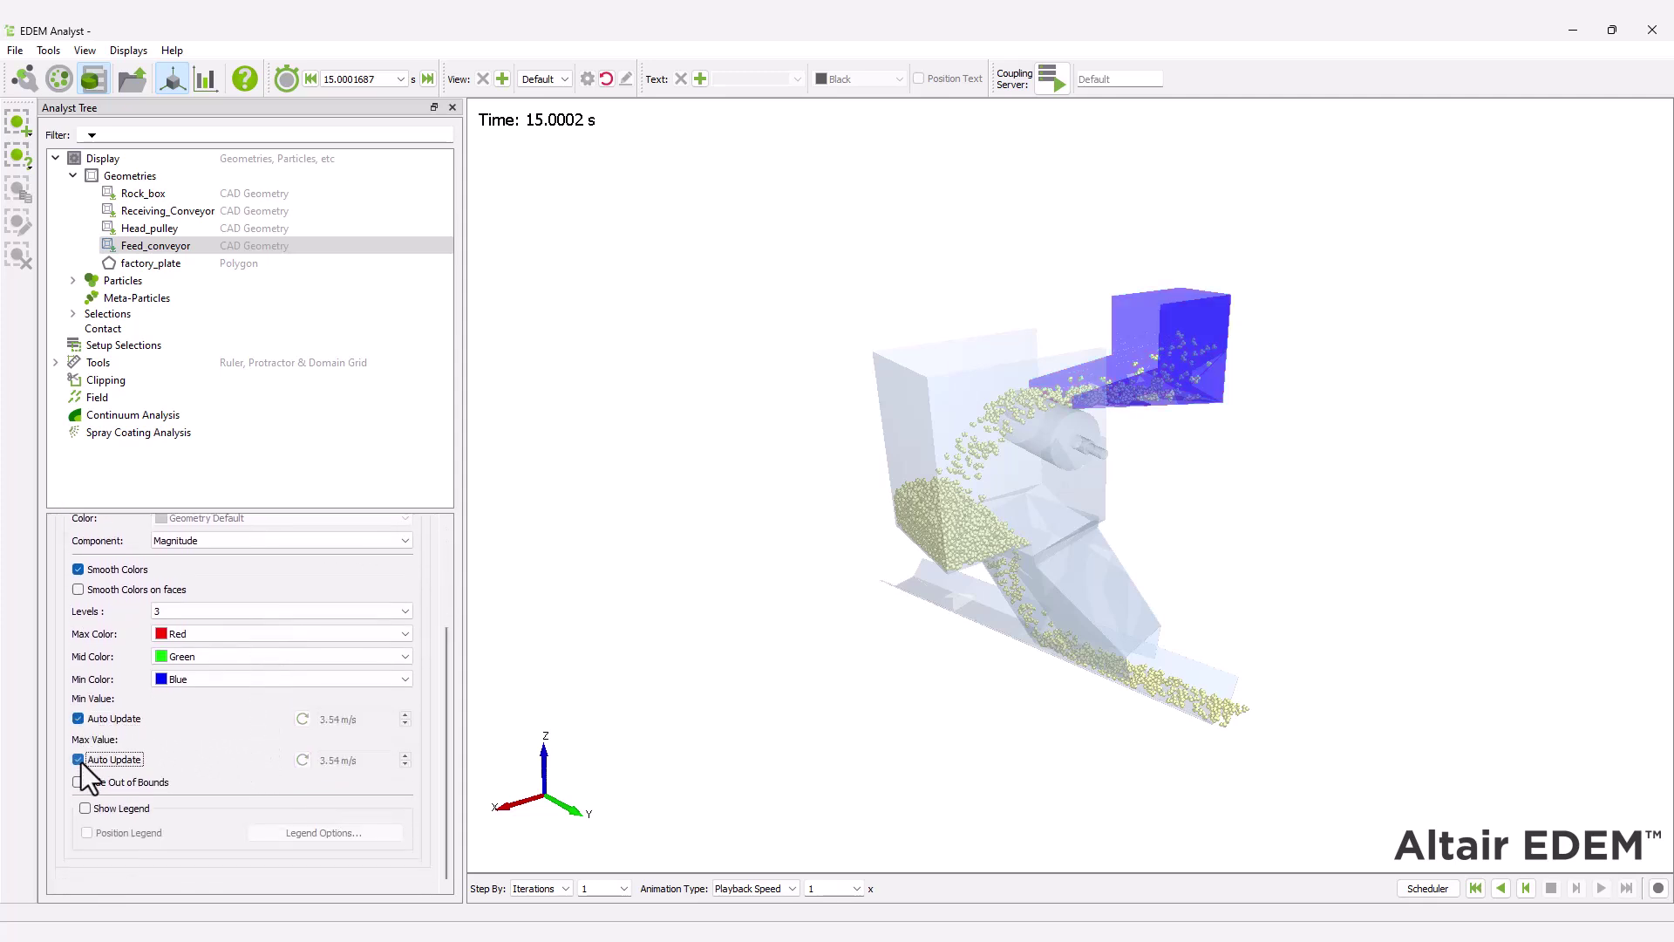
pyautogui.moveTo(442, 724); pyautogui.dragTo(442, 586)
# - Colour Head_pulley and Receiving_Conveyor by Velocity
pyautogui.click(150, 227)
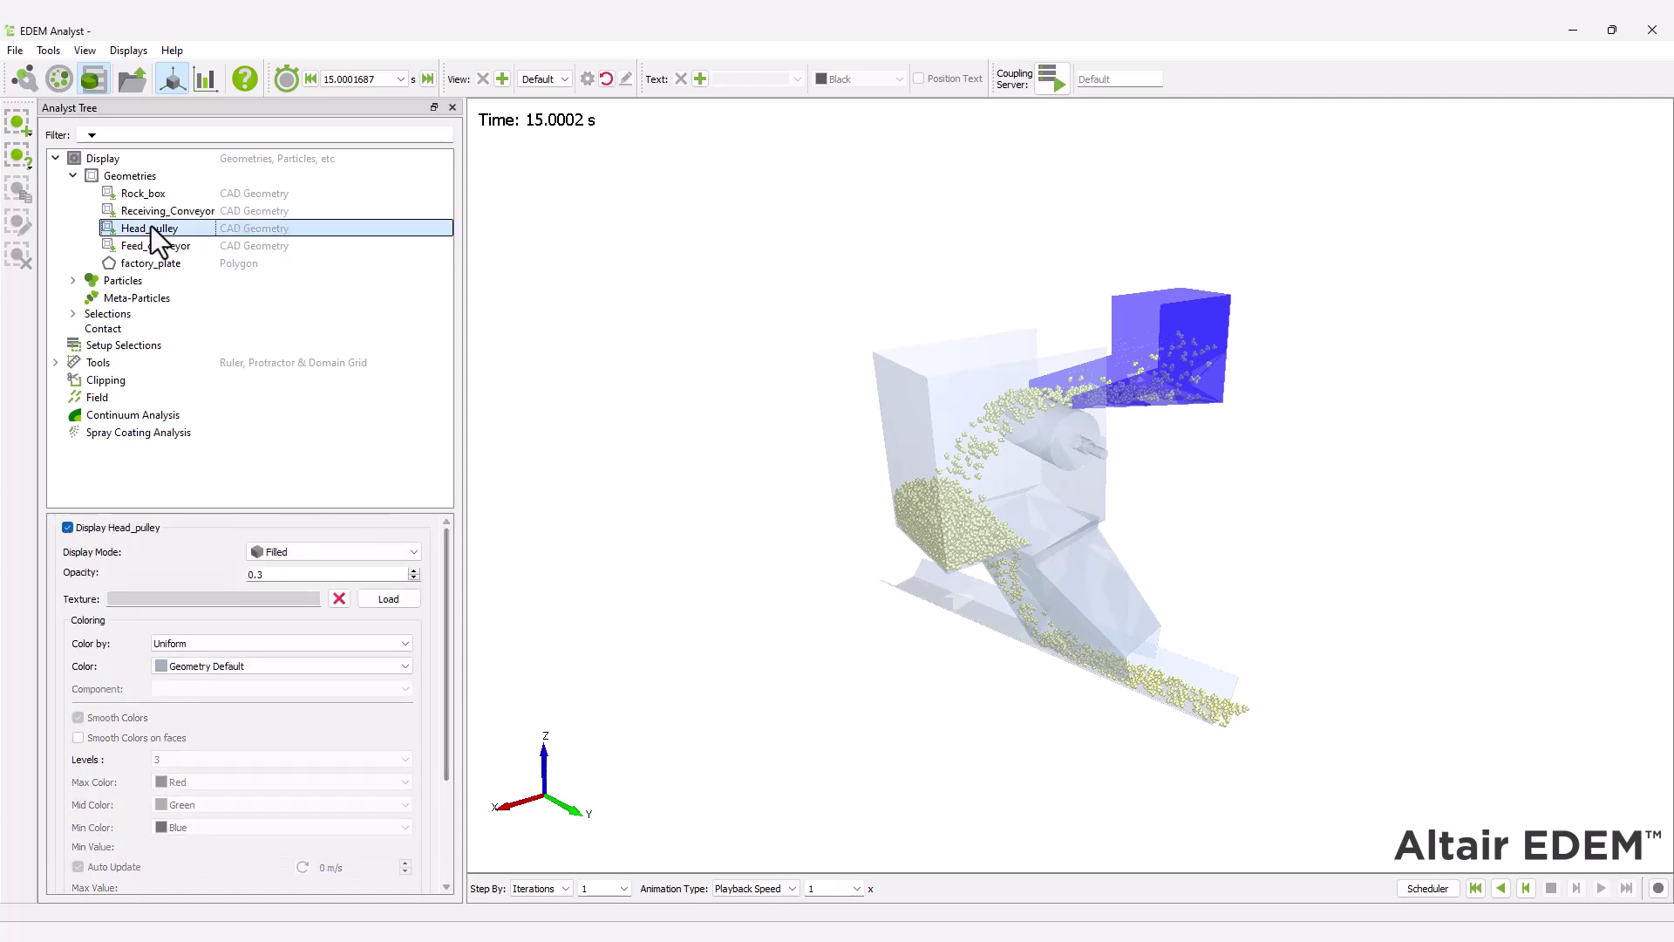
pyautogui.click(295, 645)
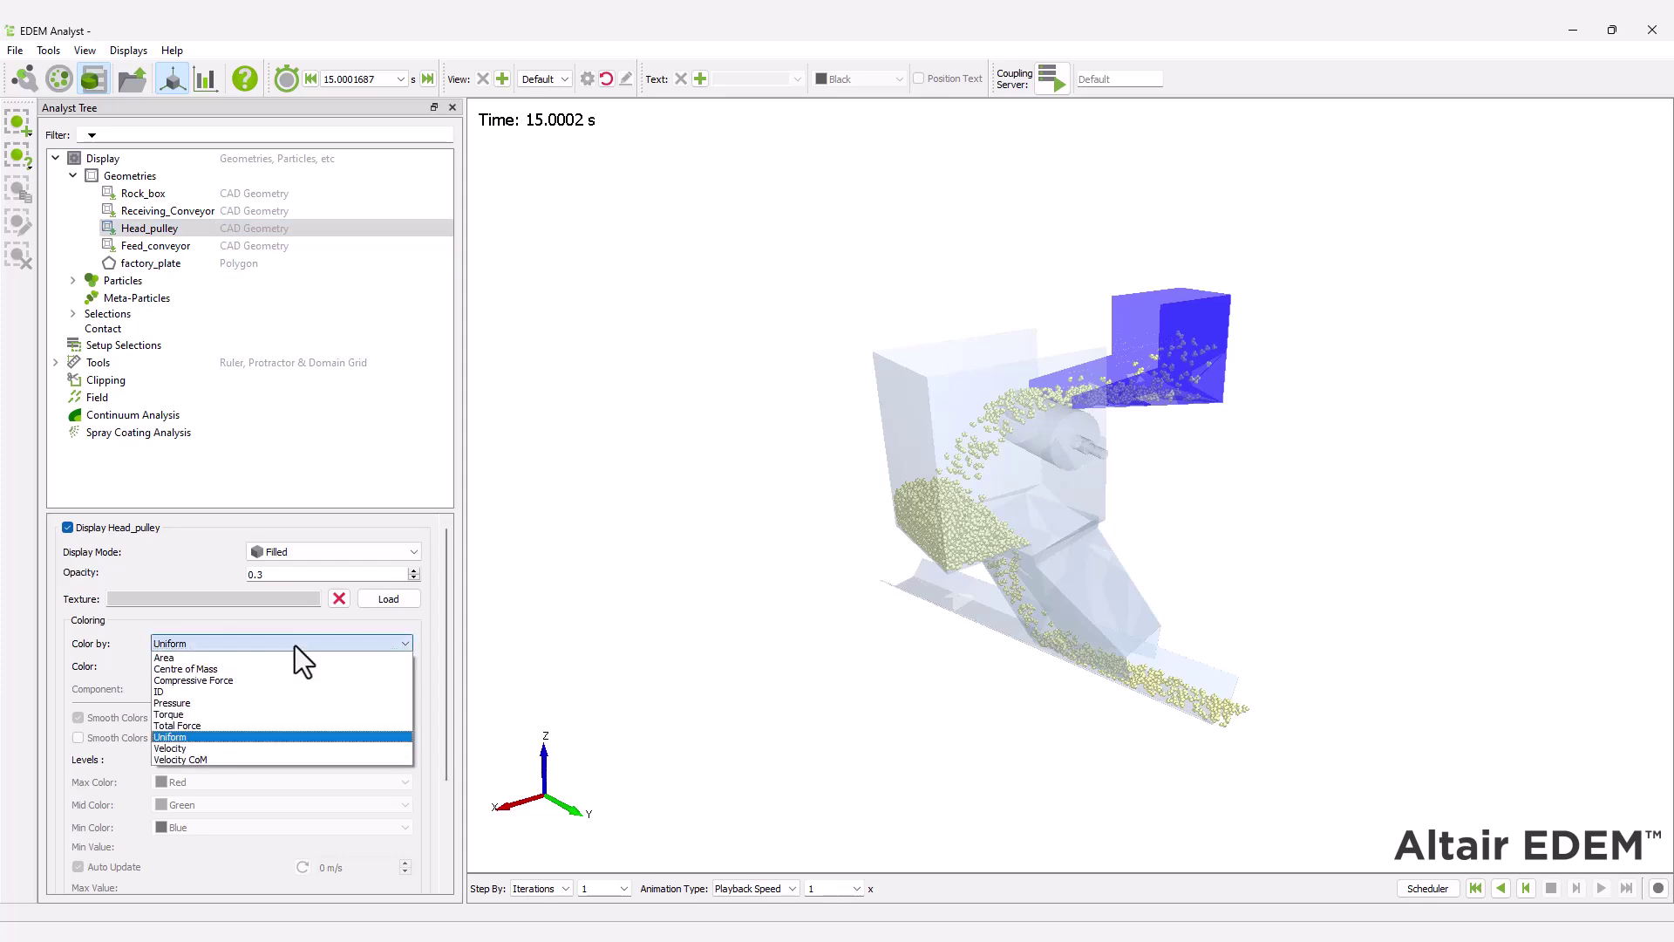
pyautogui.click(278, 751)
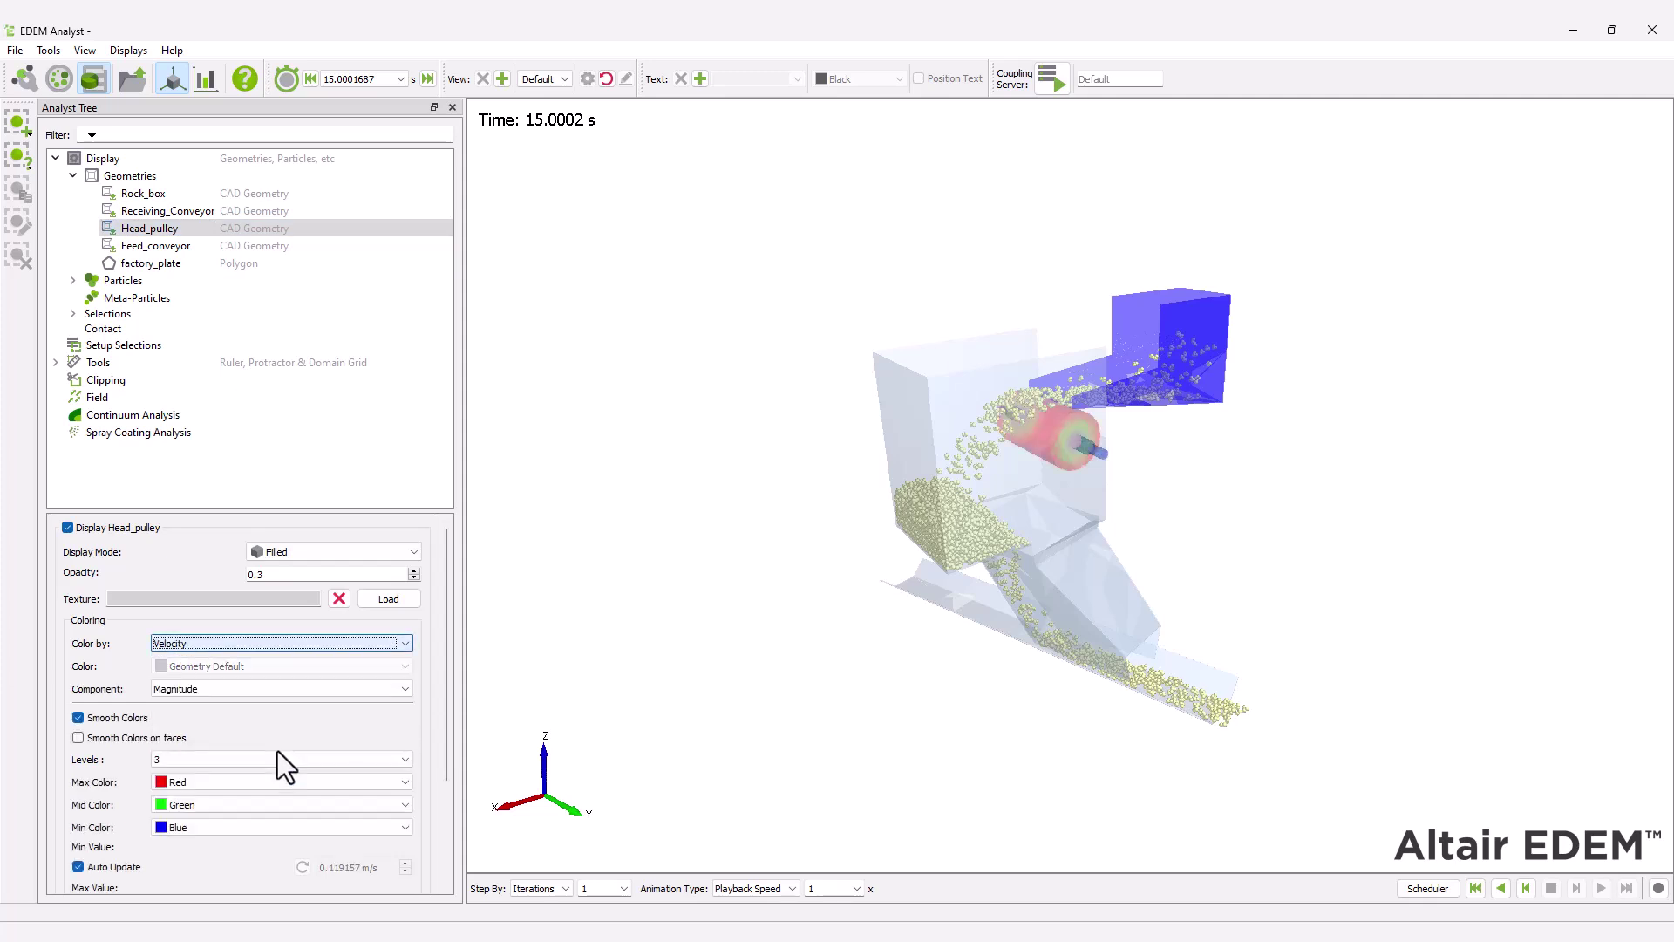
pyautogui.click(222, 212)
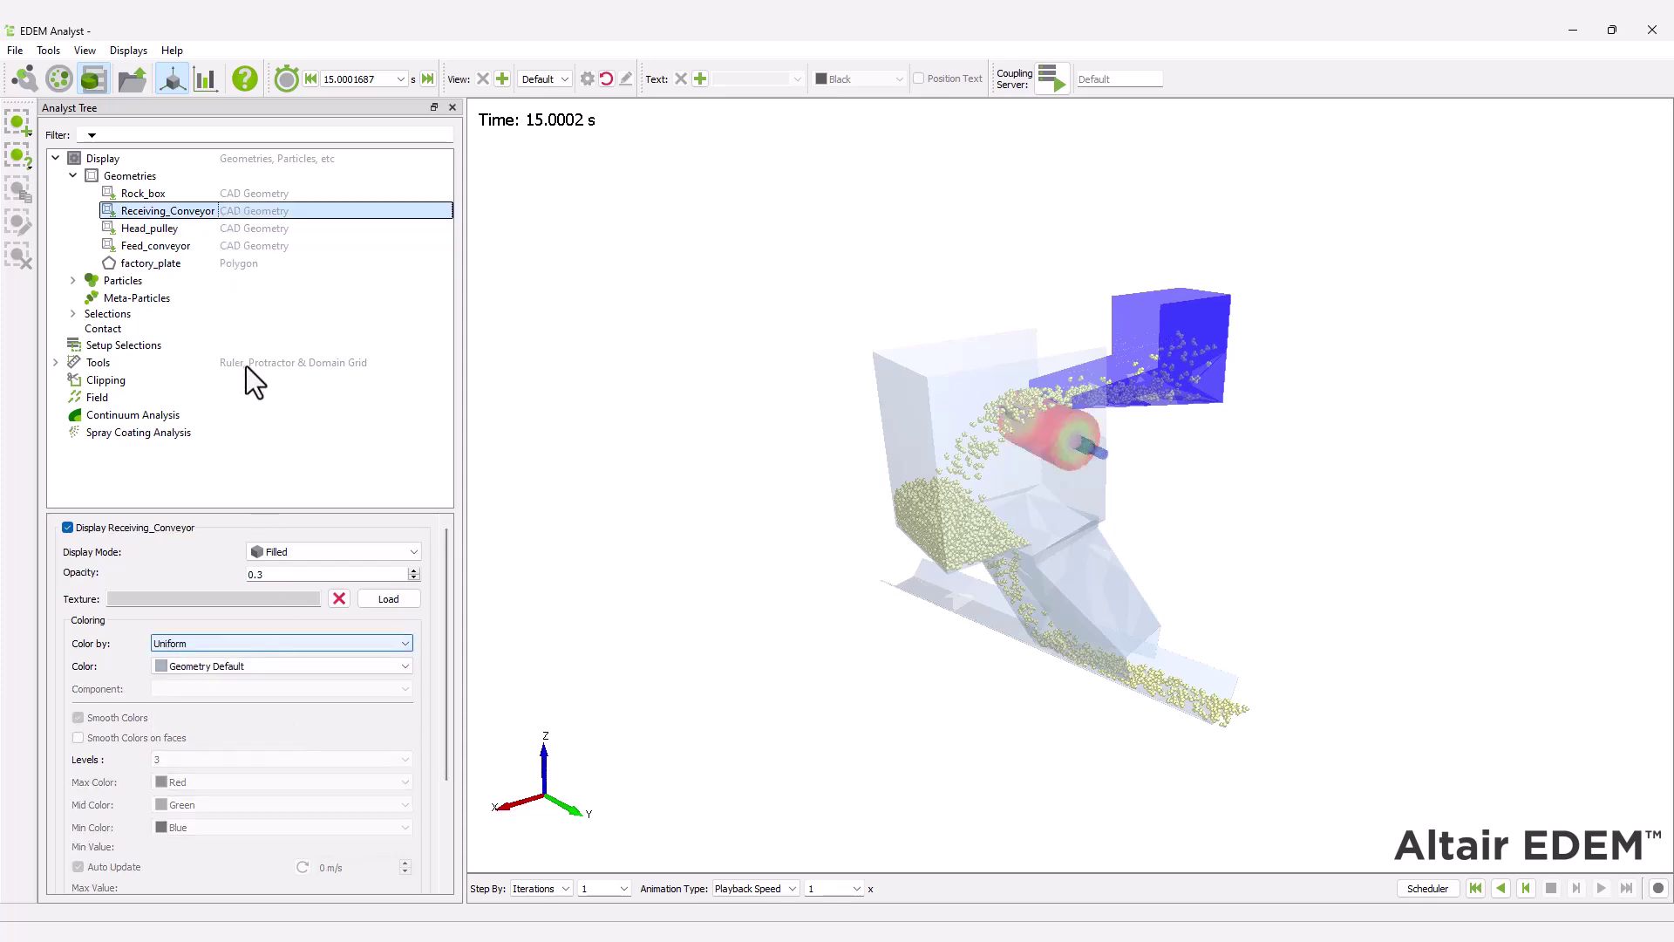
pyautogui.click(290, 650)
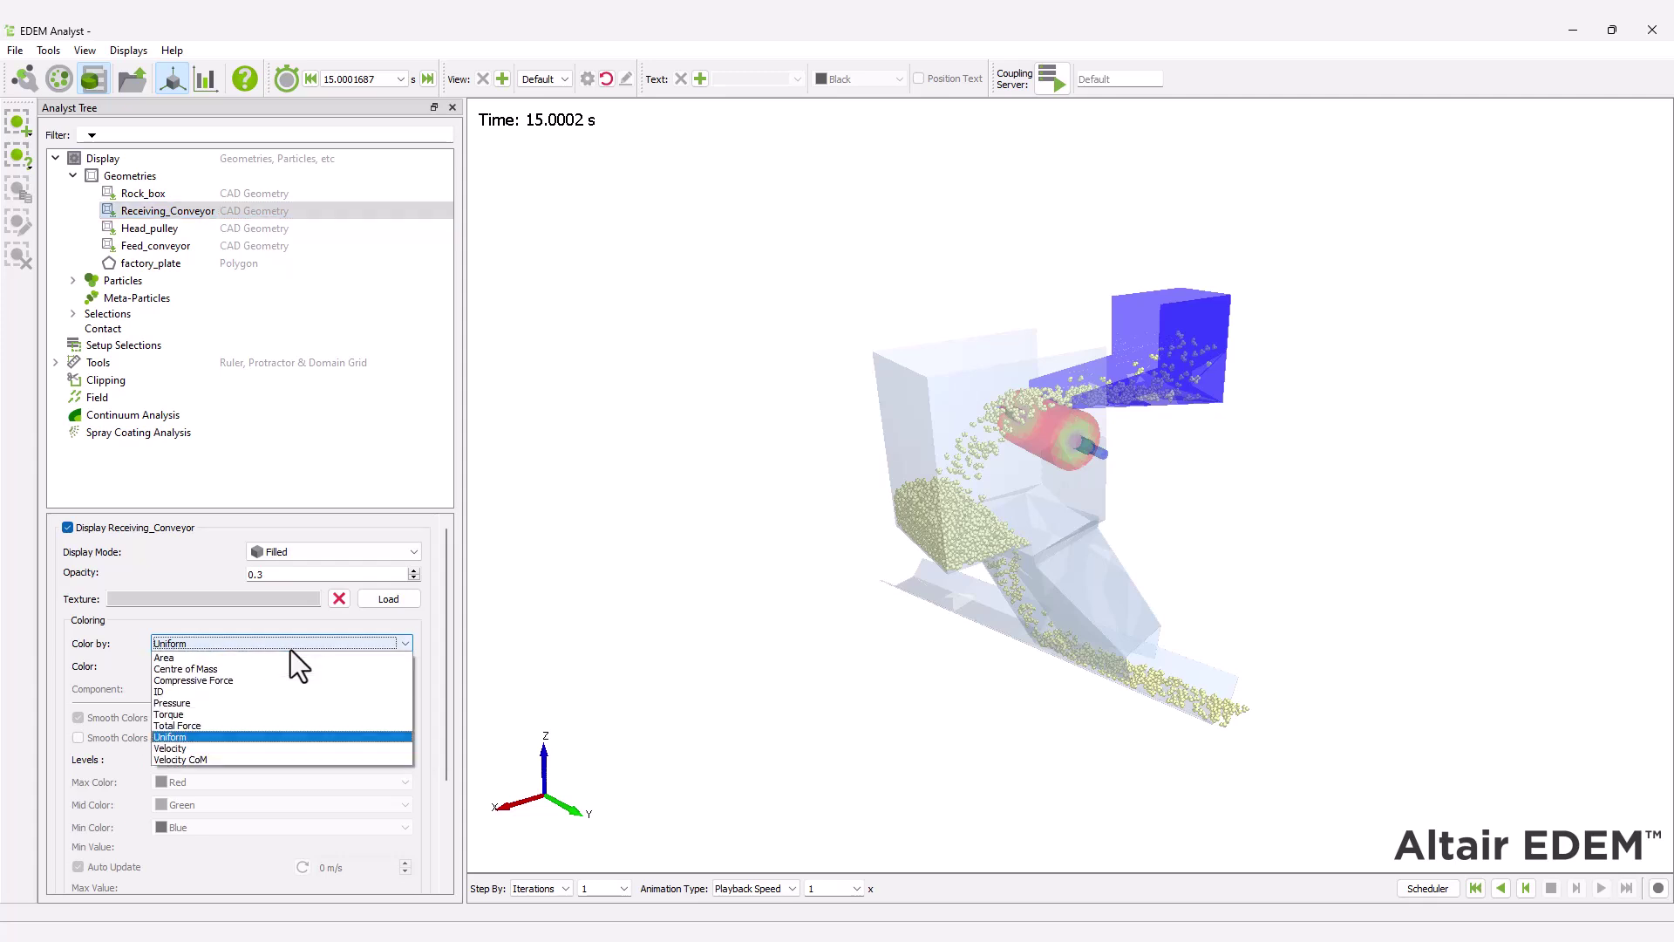
pyautogui.click(267, 745)
pyautogui.scroll(-3, 431, 677)
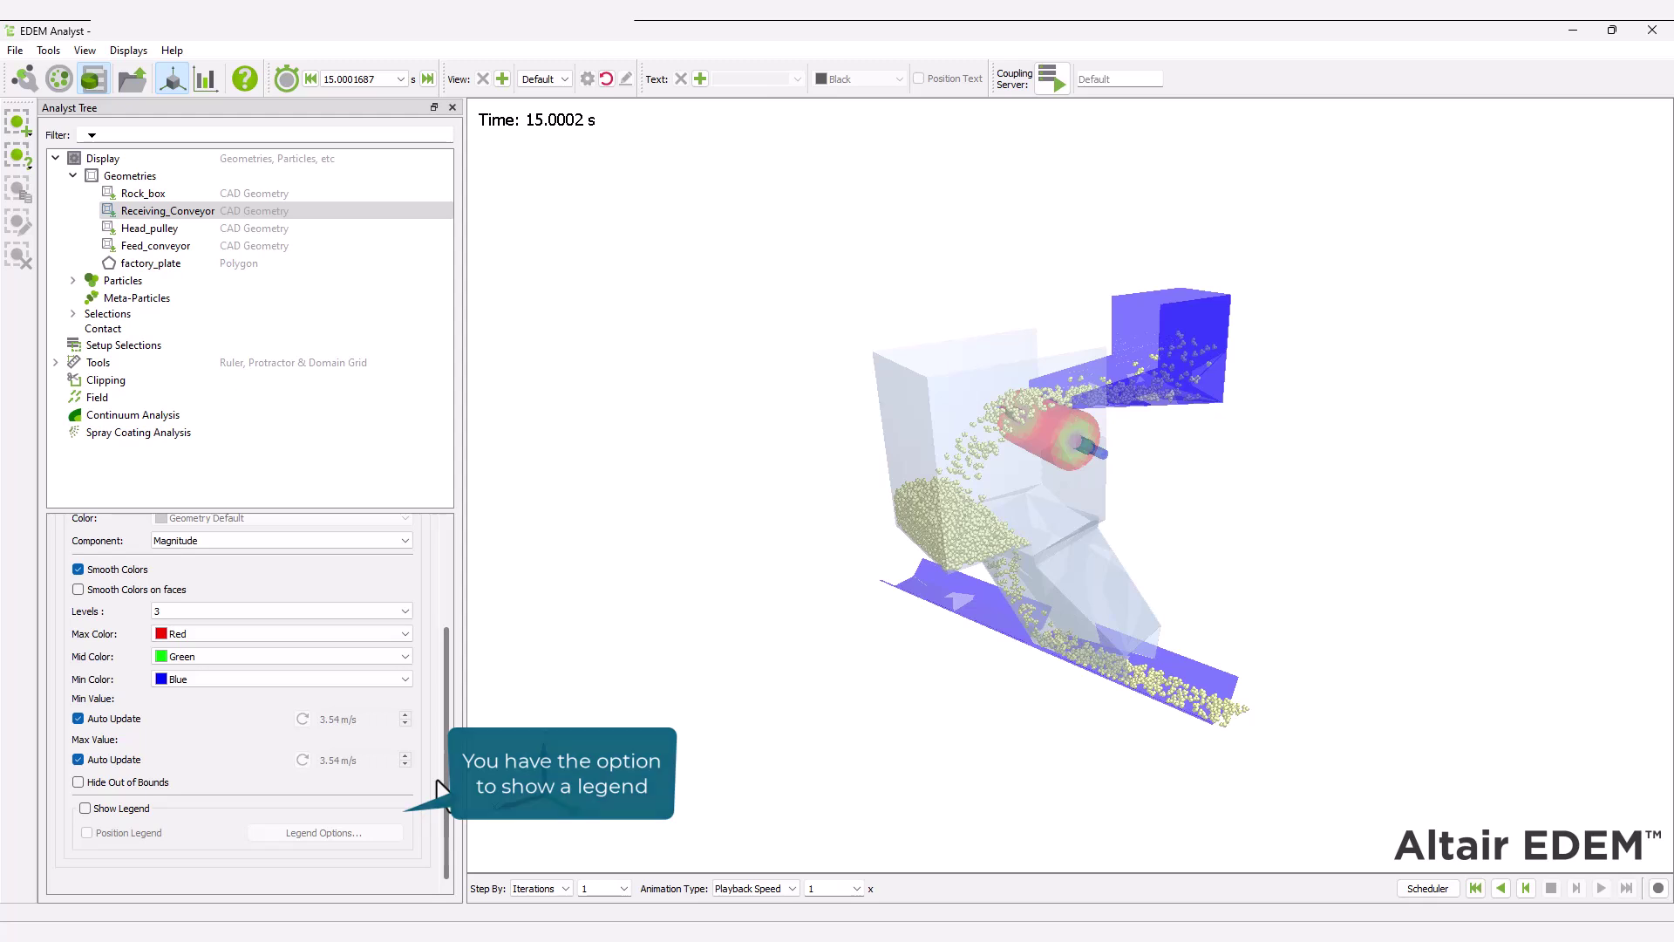
pyautogui.scroll(3, 438, 781)
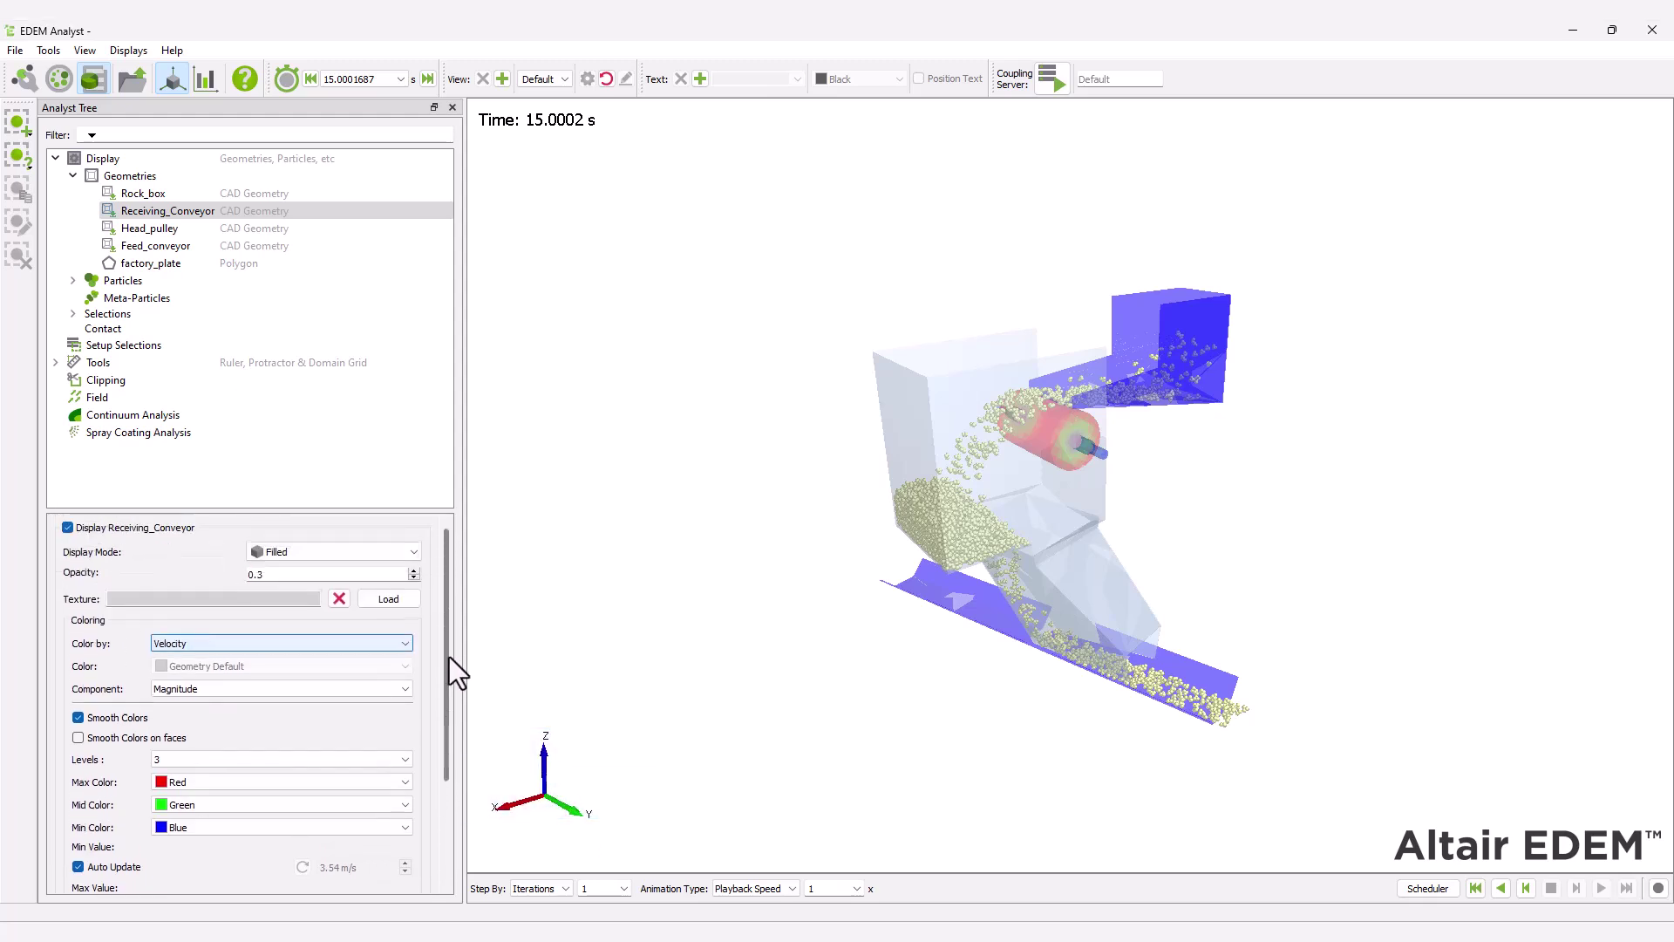
# - Replay the velocity-coloured animation, then reset all geometries to Uniform colouring
pyautogui.click(1476, 887)
pyautogui.click(1602, 888)
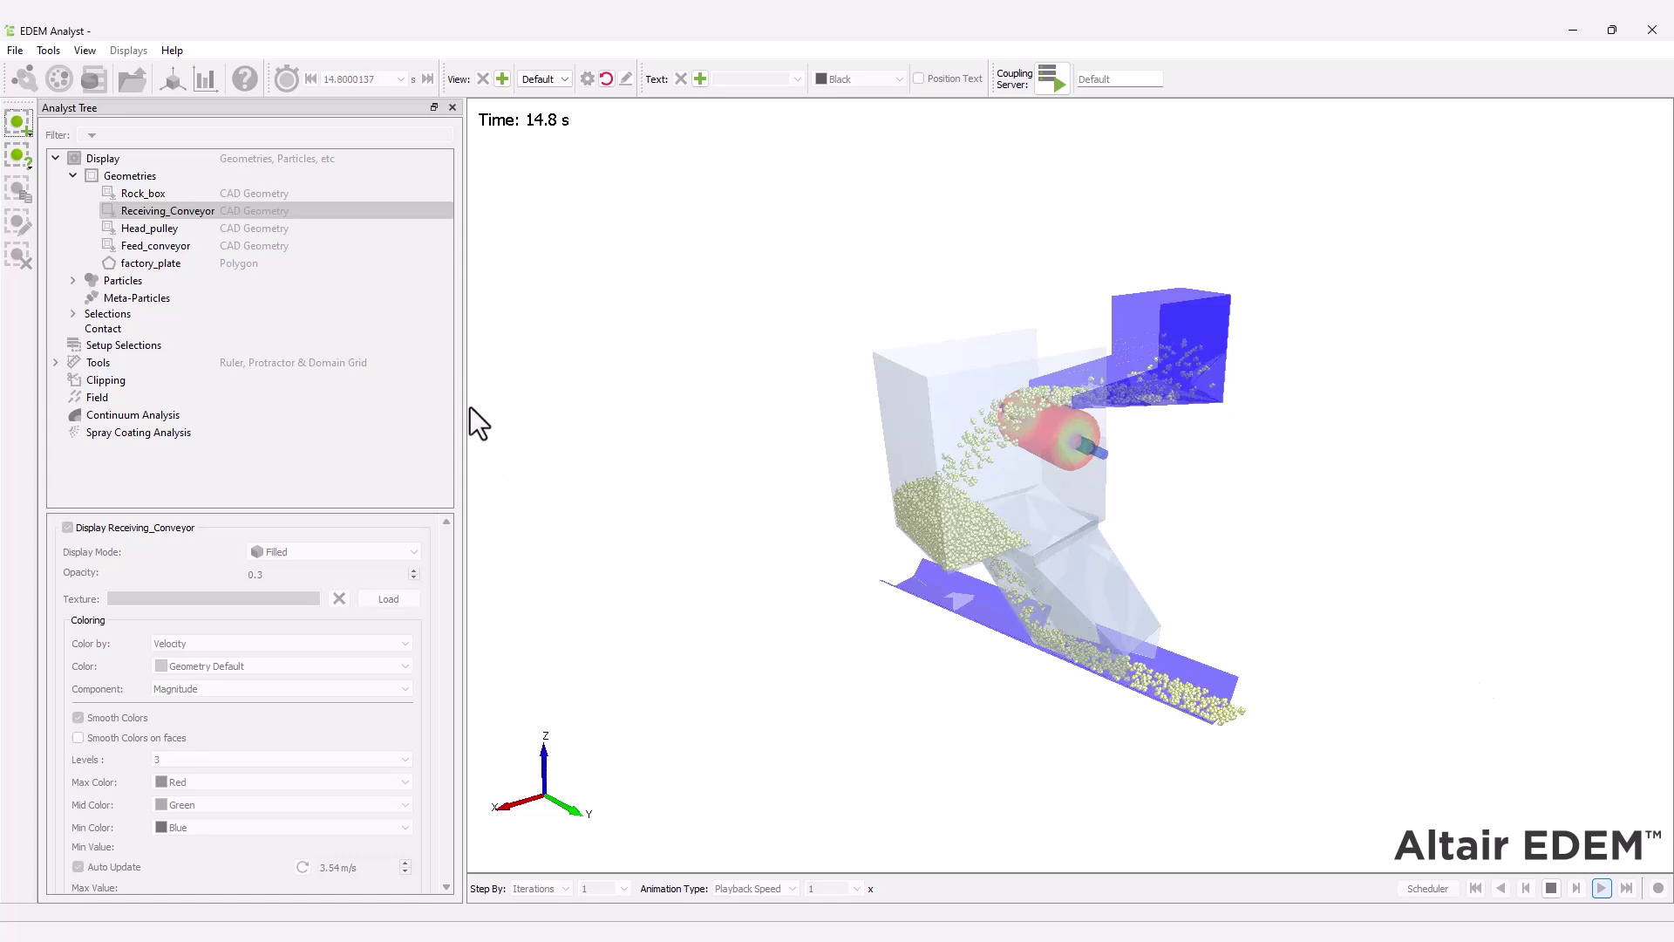
pyautogui.click(130, 176)
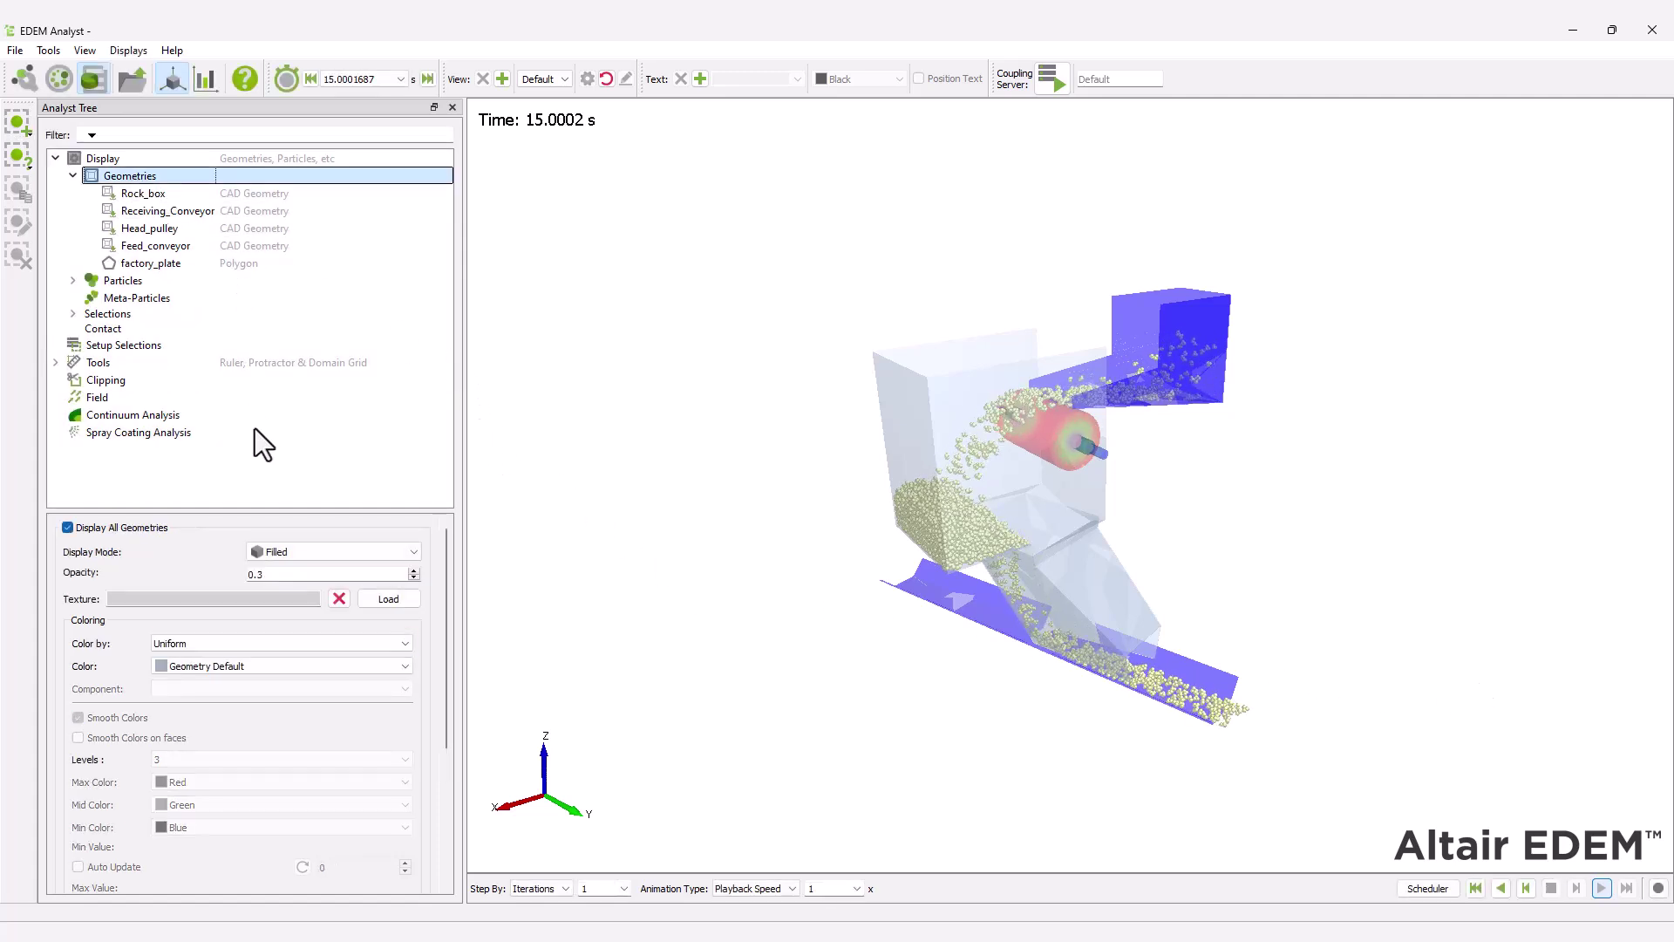
pyautogui.click(287, 665)
pyautogui.click(276, 803)
pyautogui.moveTo(441, 672); pyautogui.dragTo(441, 803)
pyautogui.click(408, 809)
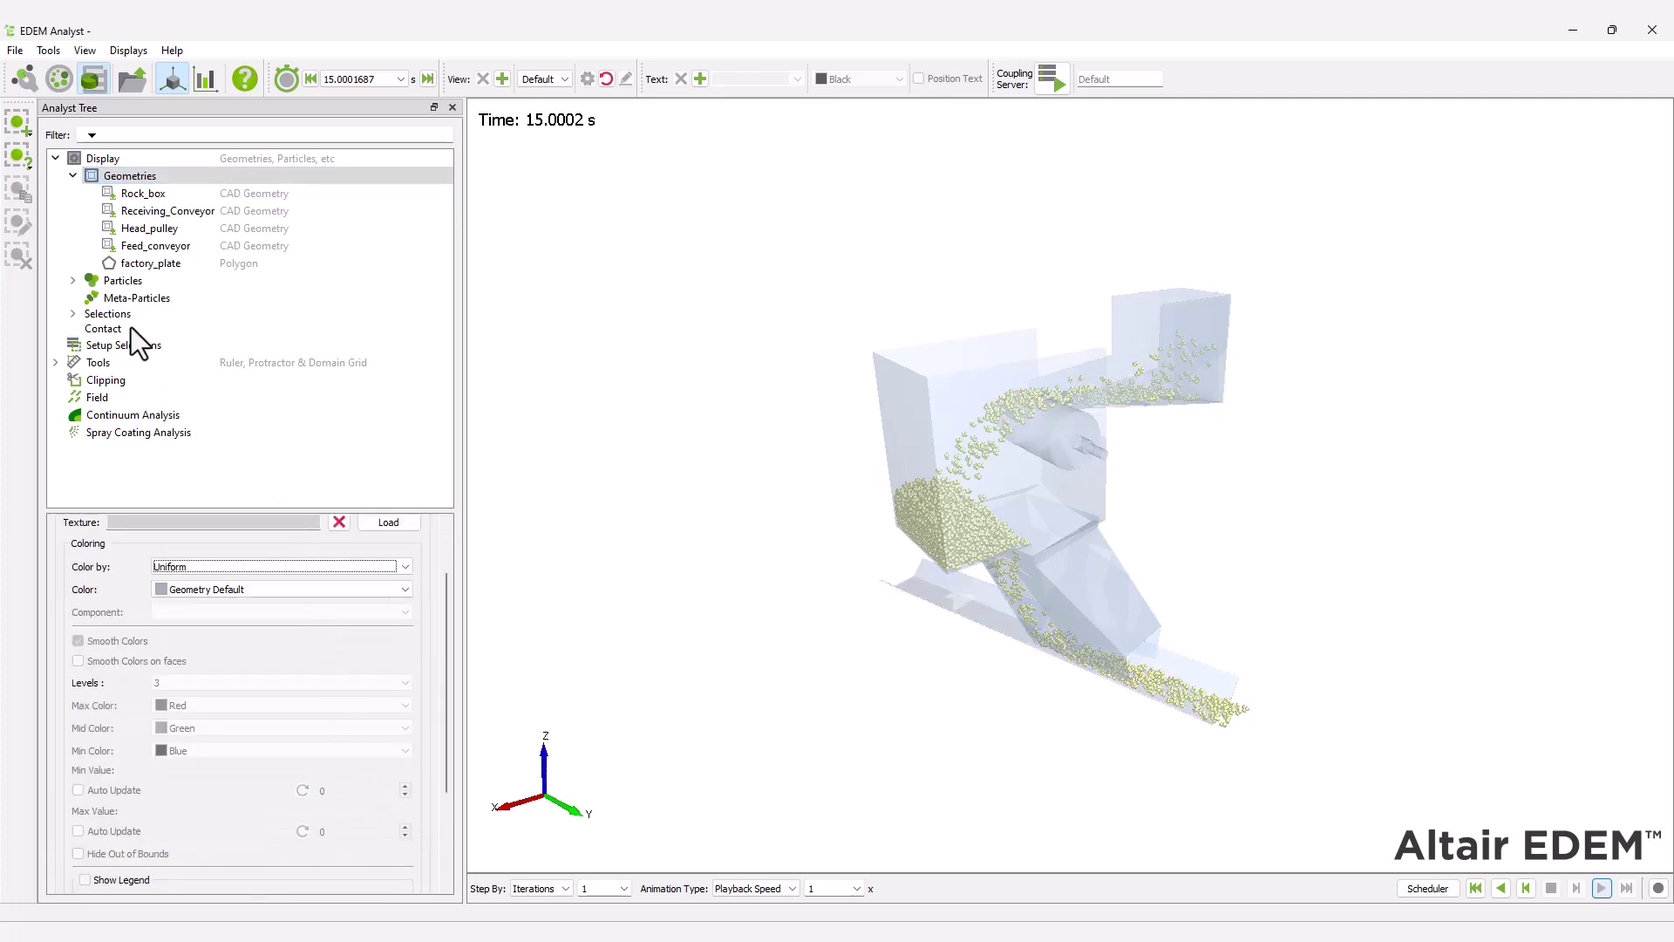
# - Bring up the Color by choices for Particles
pyautogui.click(129, 283)
pyautogui.click(236, 586)
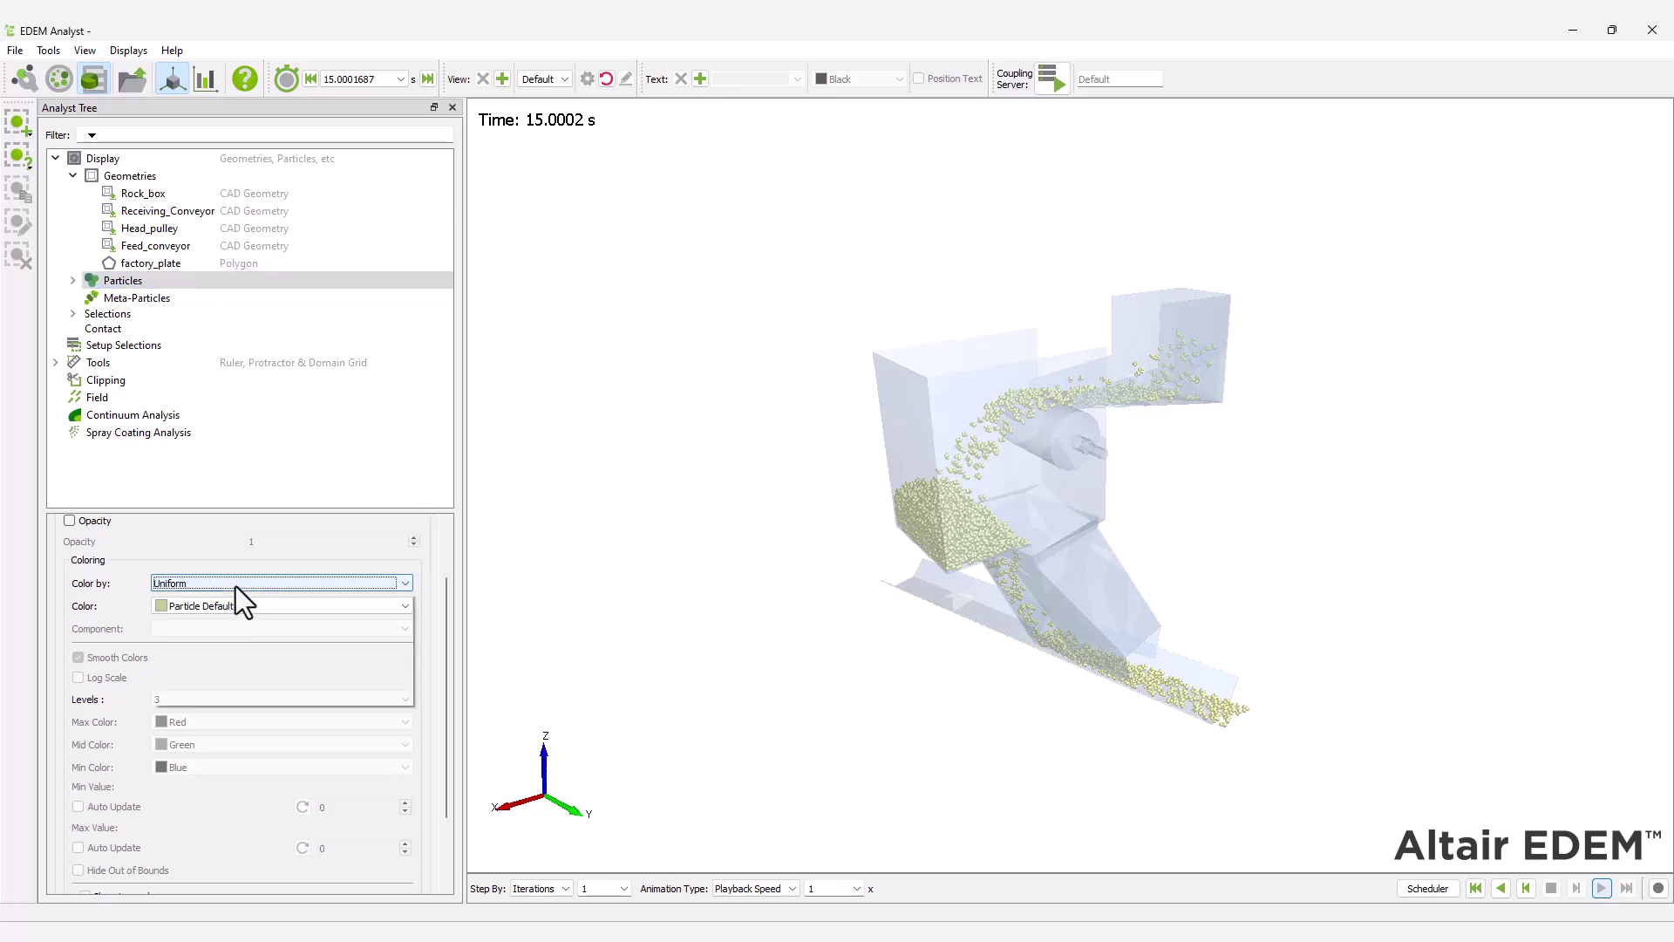
pyautogui.scroll(-1, 249, 650)
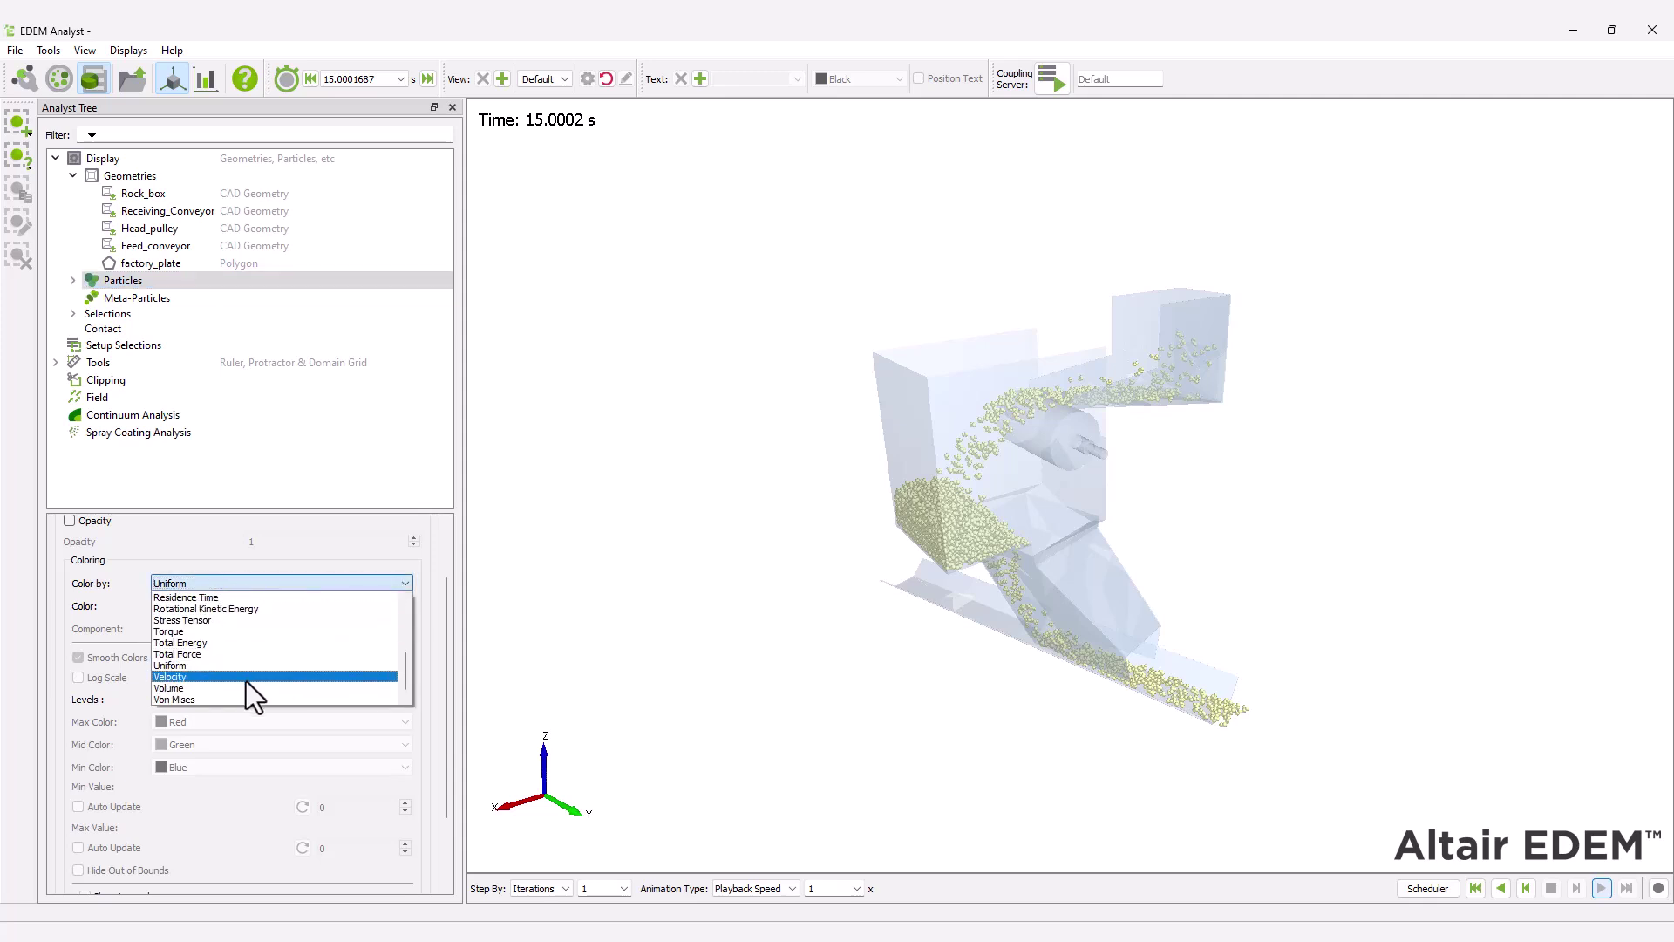
# - Colour all particles by Velocity with auto-updating min/max limits and a visible legend
pyautogui.click(245, 681)
pyautogui.scroll(-1, 442, 611)
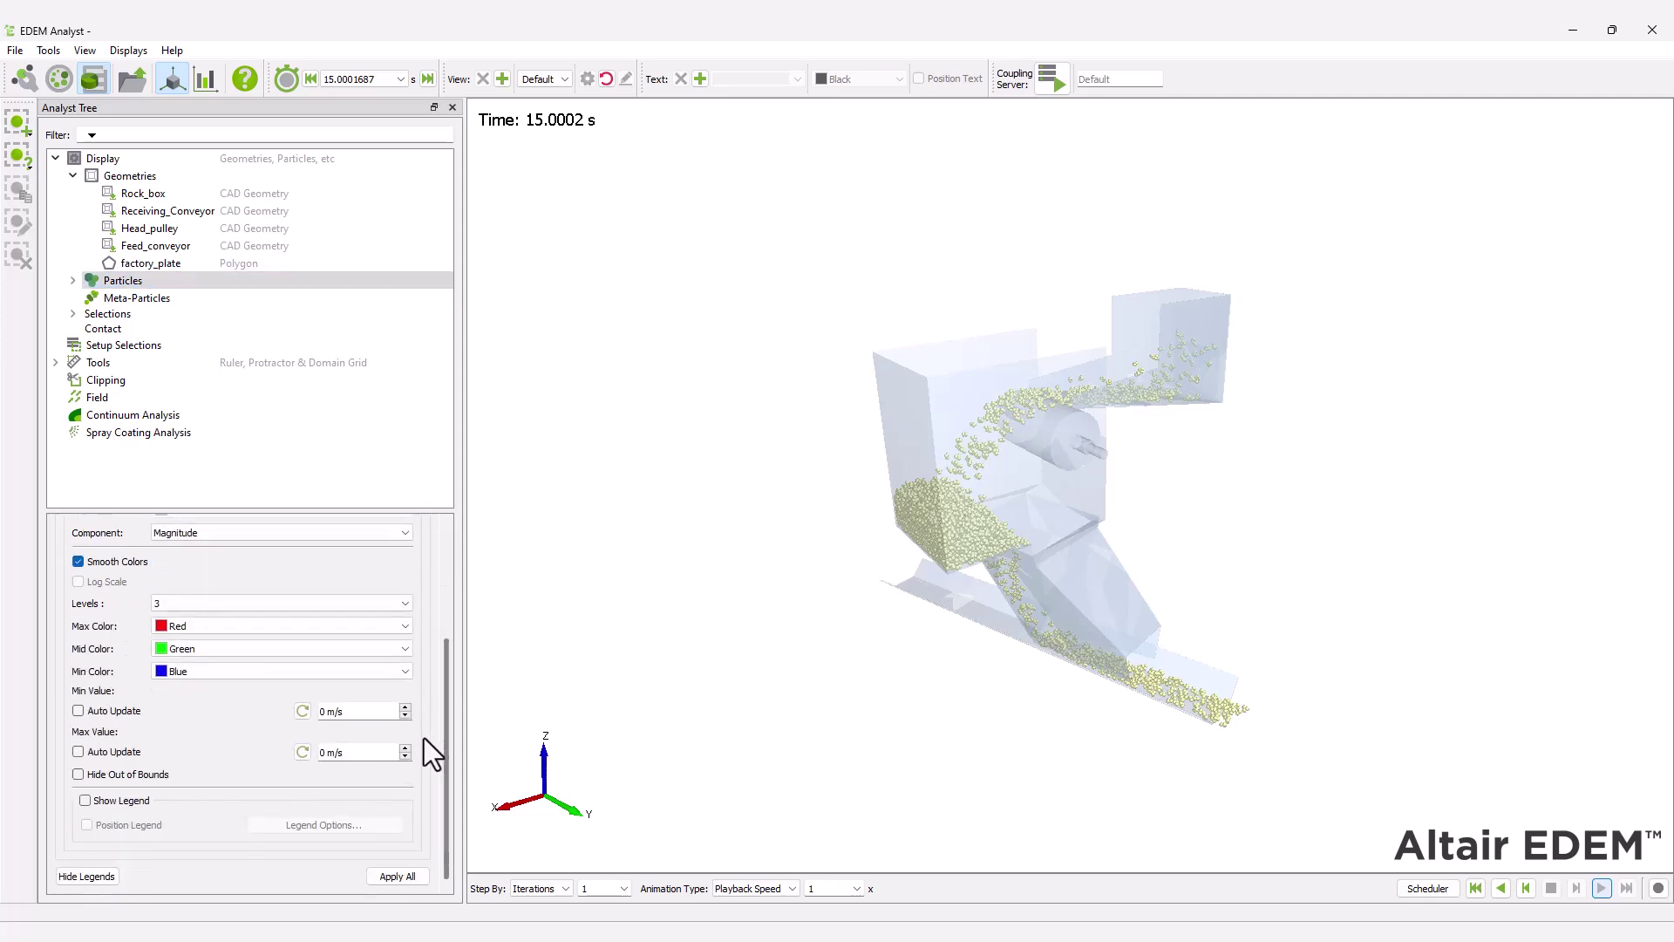
pyautogui.click(79, 710)
pyautogui.click(77, 752)
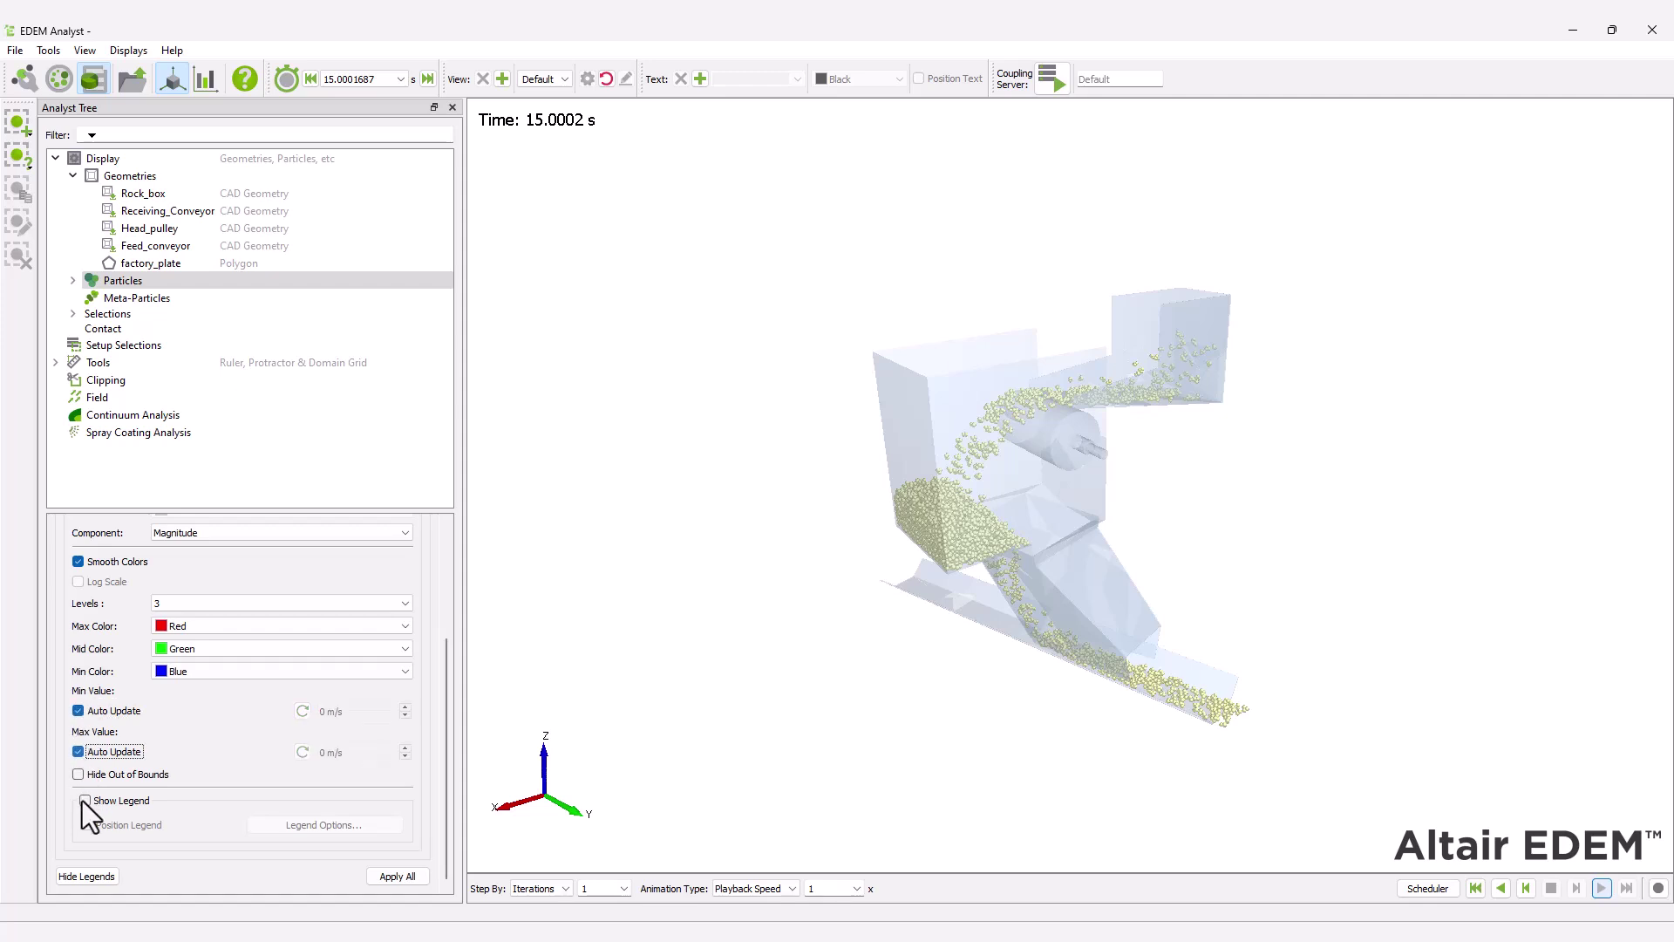
pyautogui.click(84, 800)
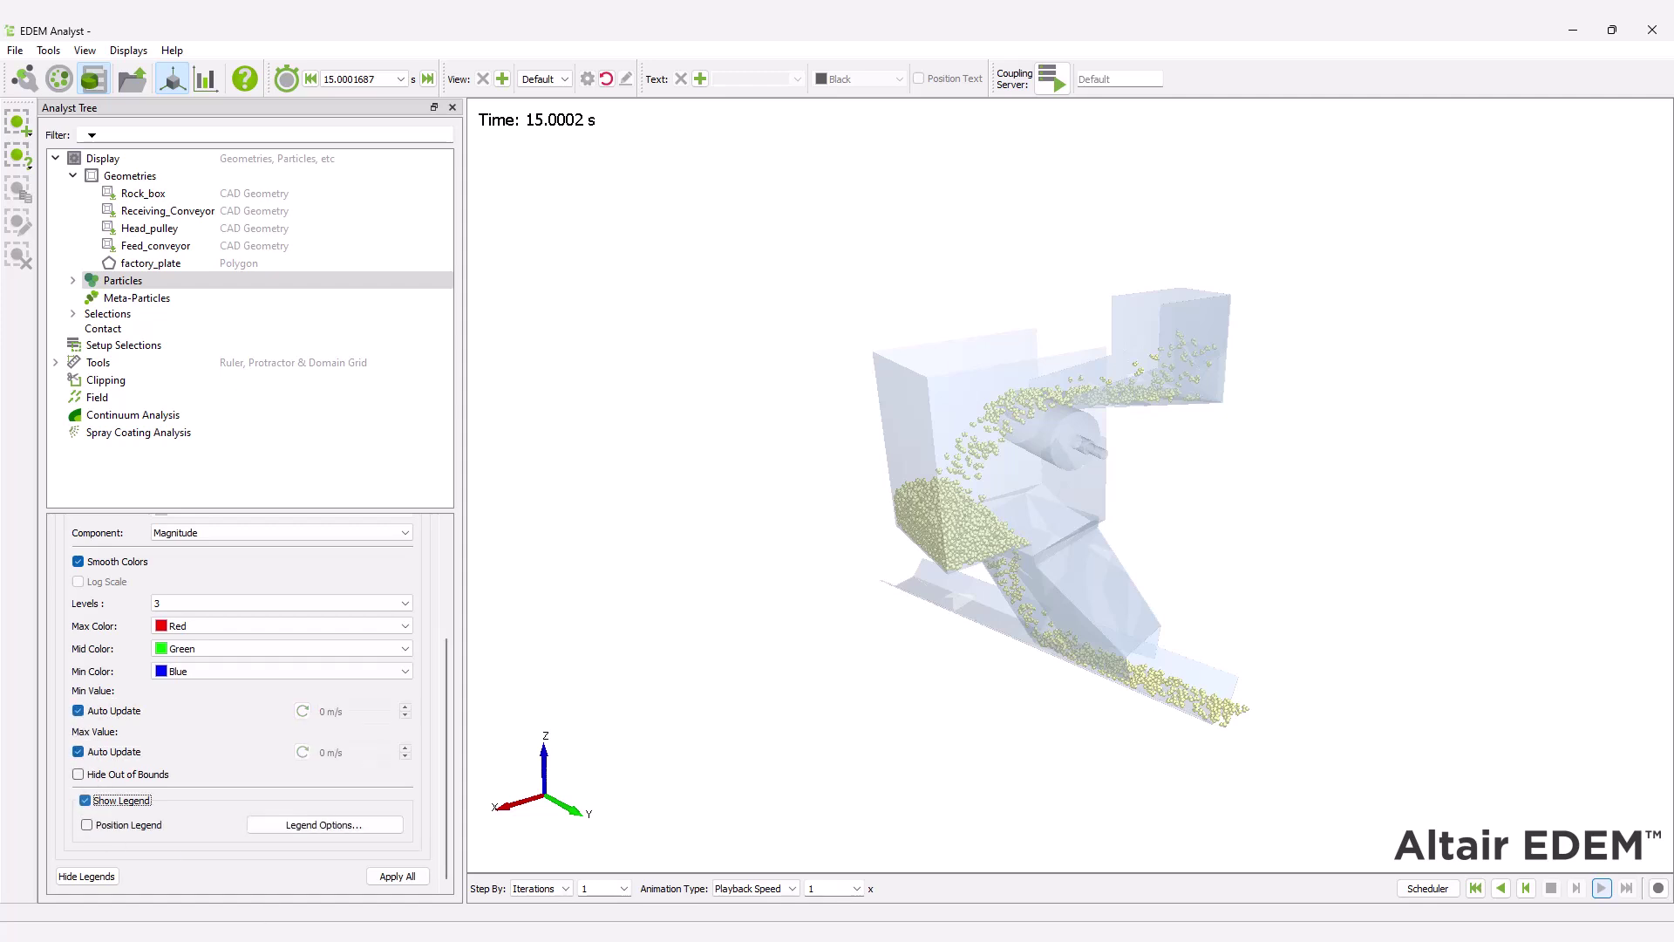
pyautogui.click(408, 876)
# - Add a mass flow sensor to the selection group
pyautogui.click(133, 346)
pyautogui.rightClick(136, 344)
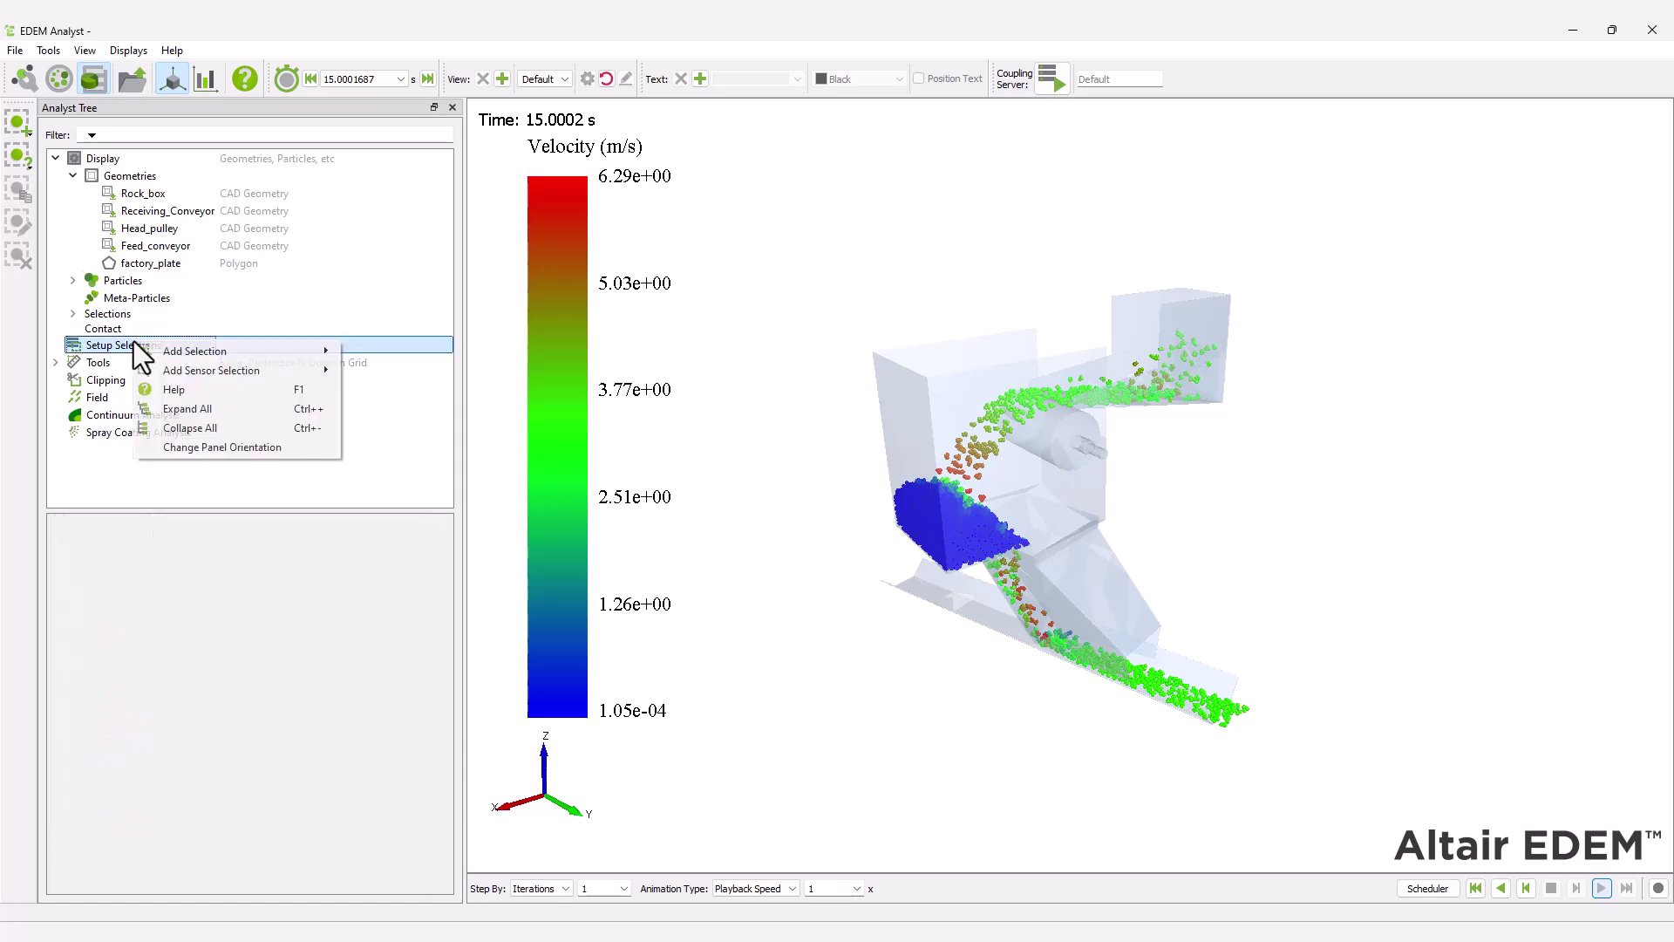
pyautogui.moveTo(175, 371)
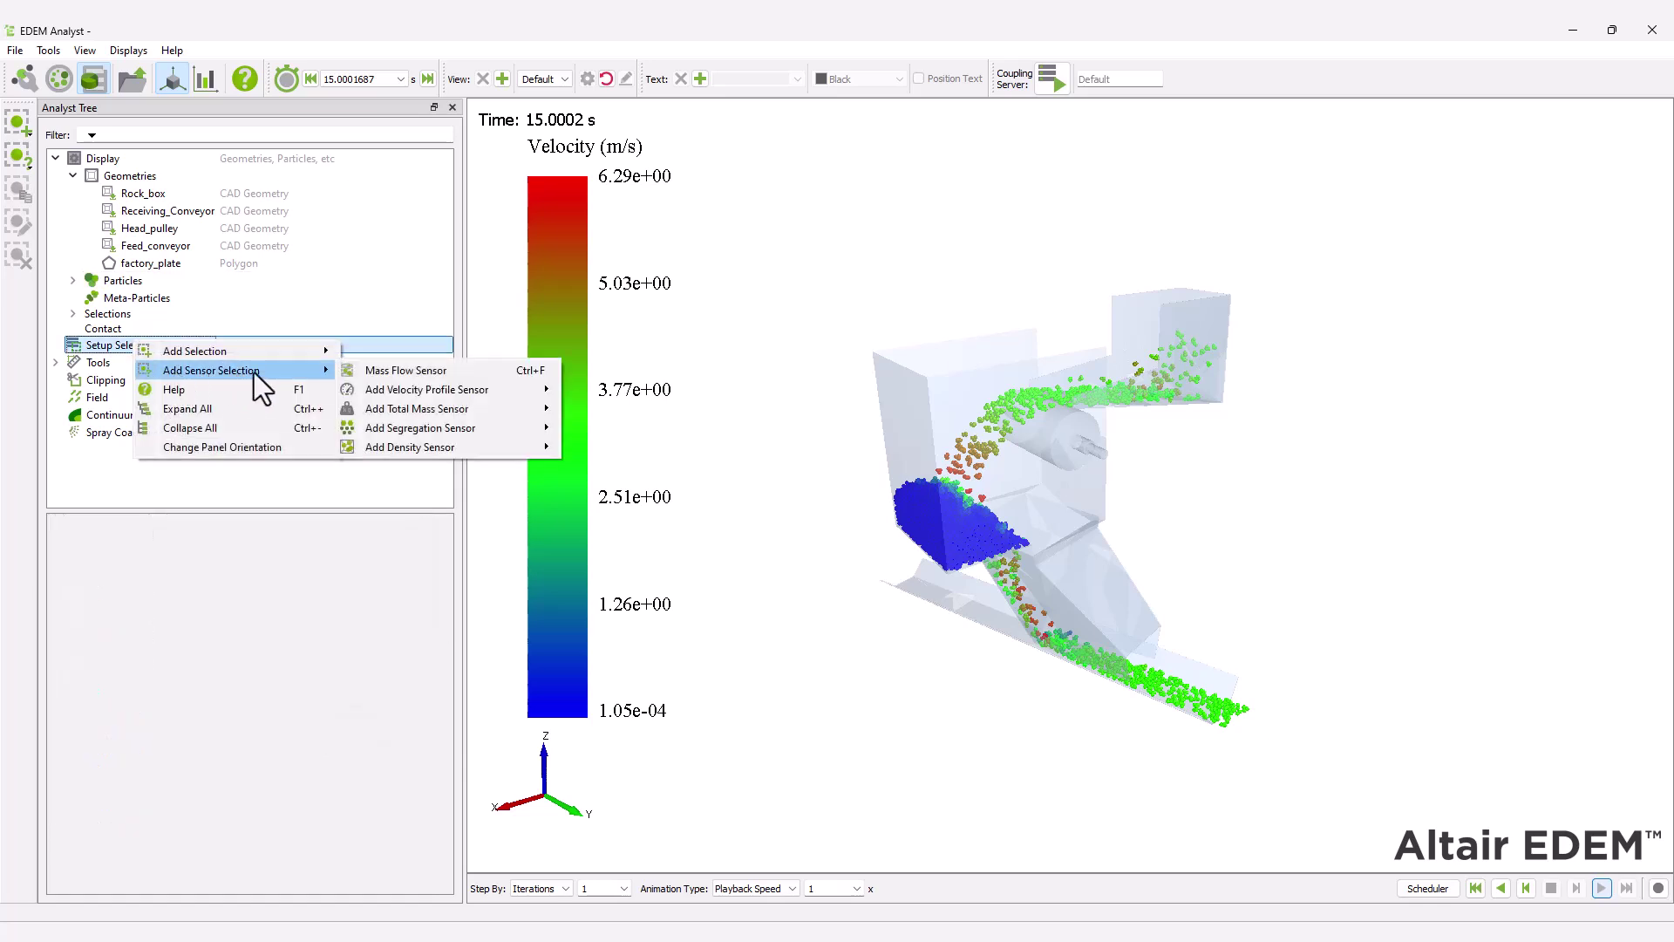
pyautogui.click(378, 371)
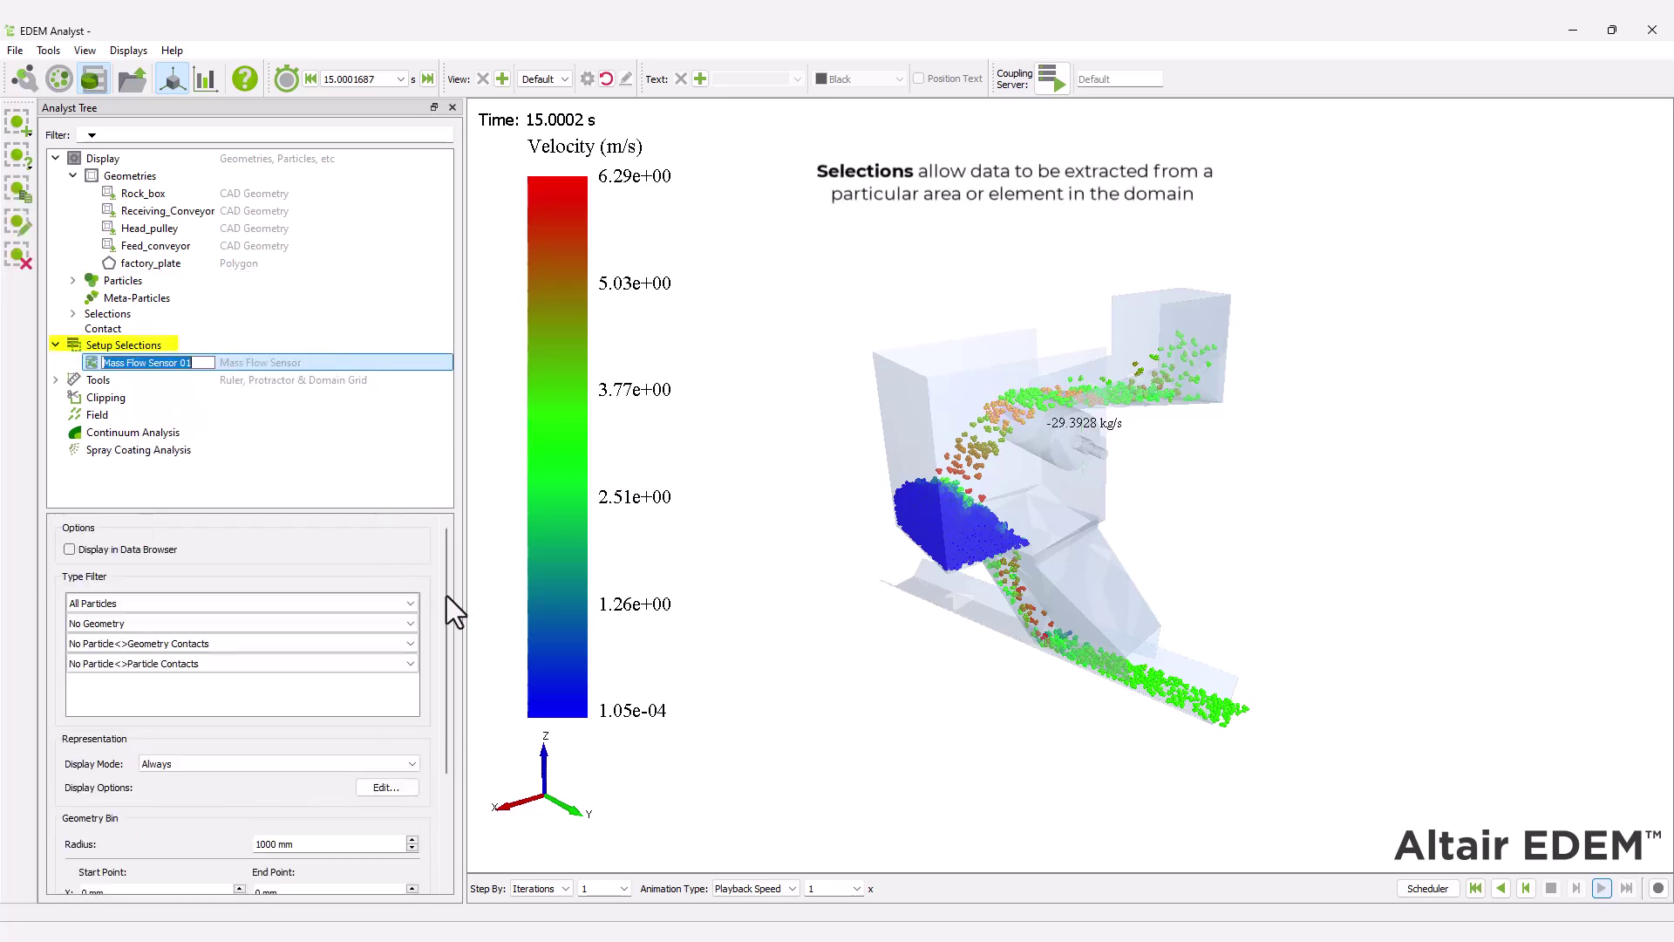
pyautogui.moveTo(447, 595); pyautogui.dragTo(452, 683)
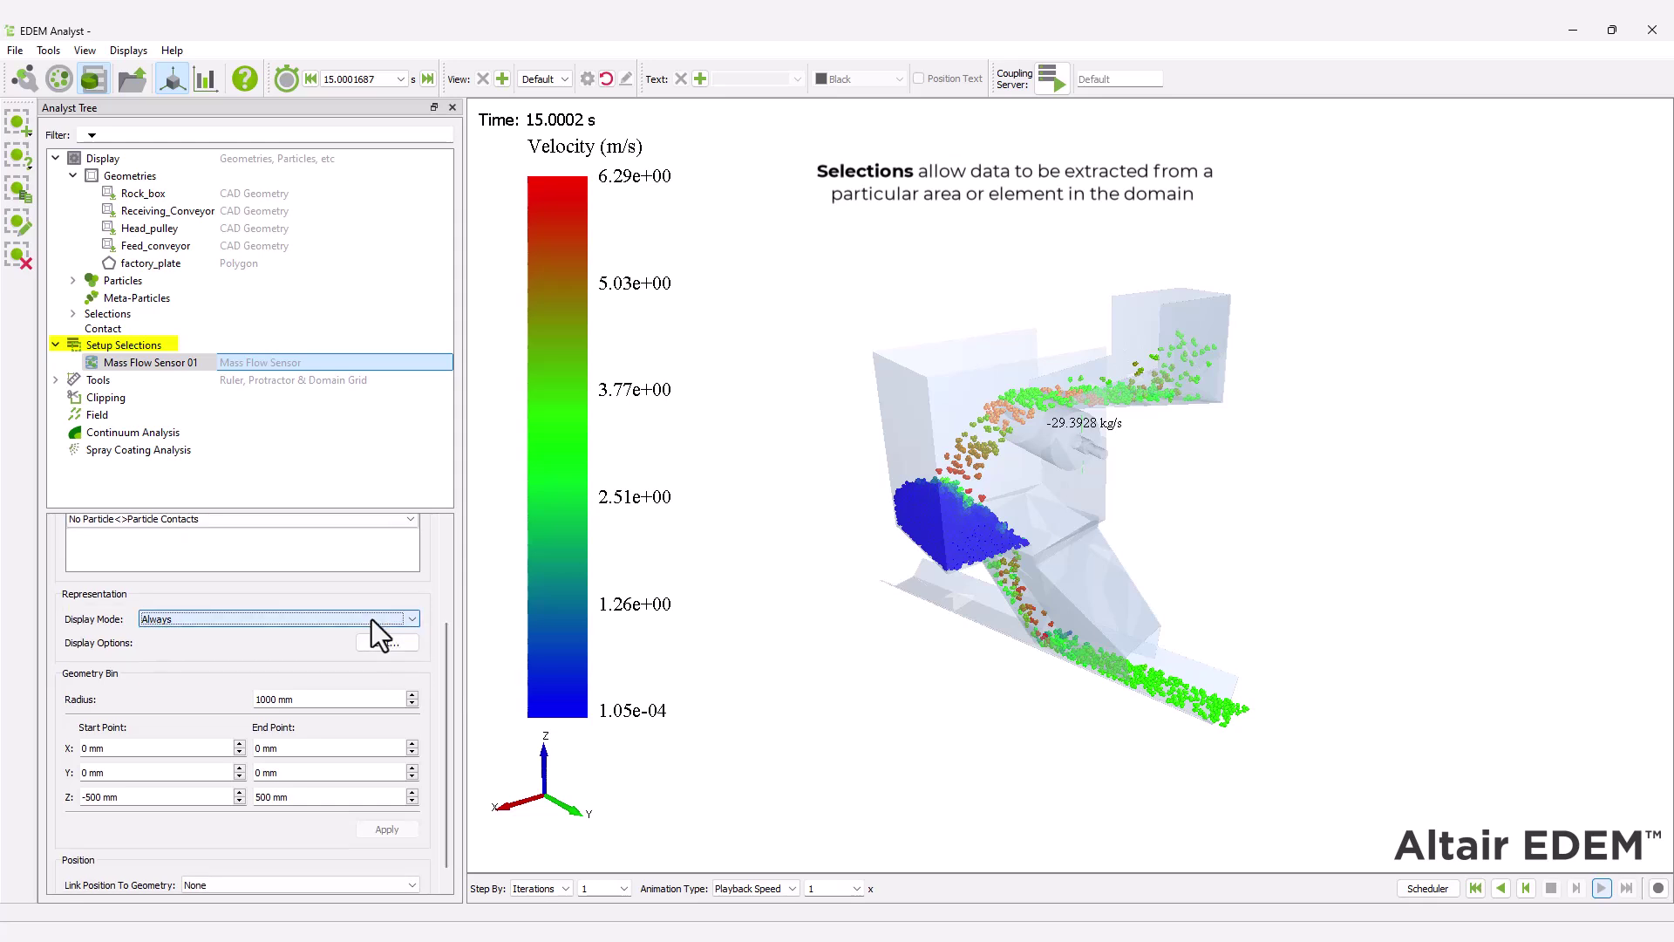
pyautogui.moveTo(447, 641); pyautogui.dragTo(446, 678)
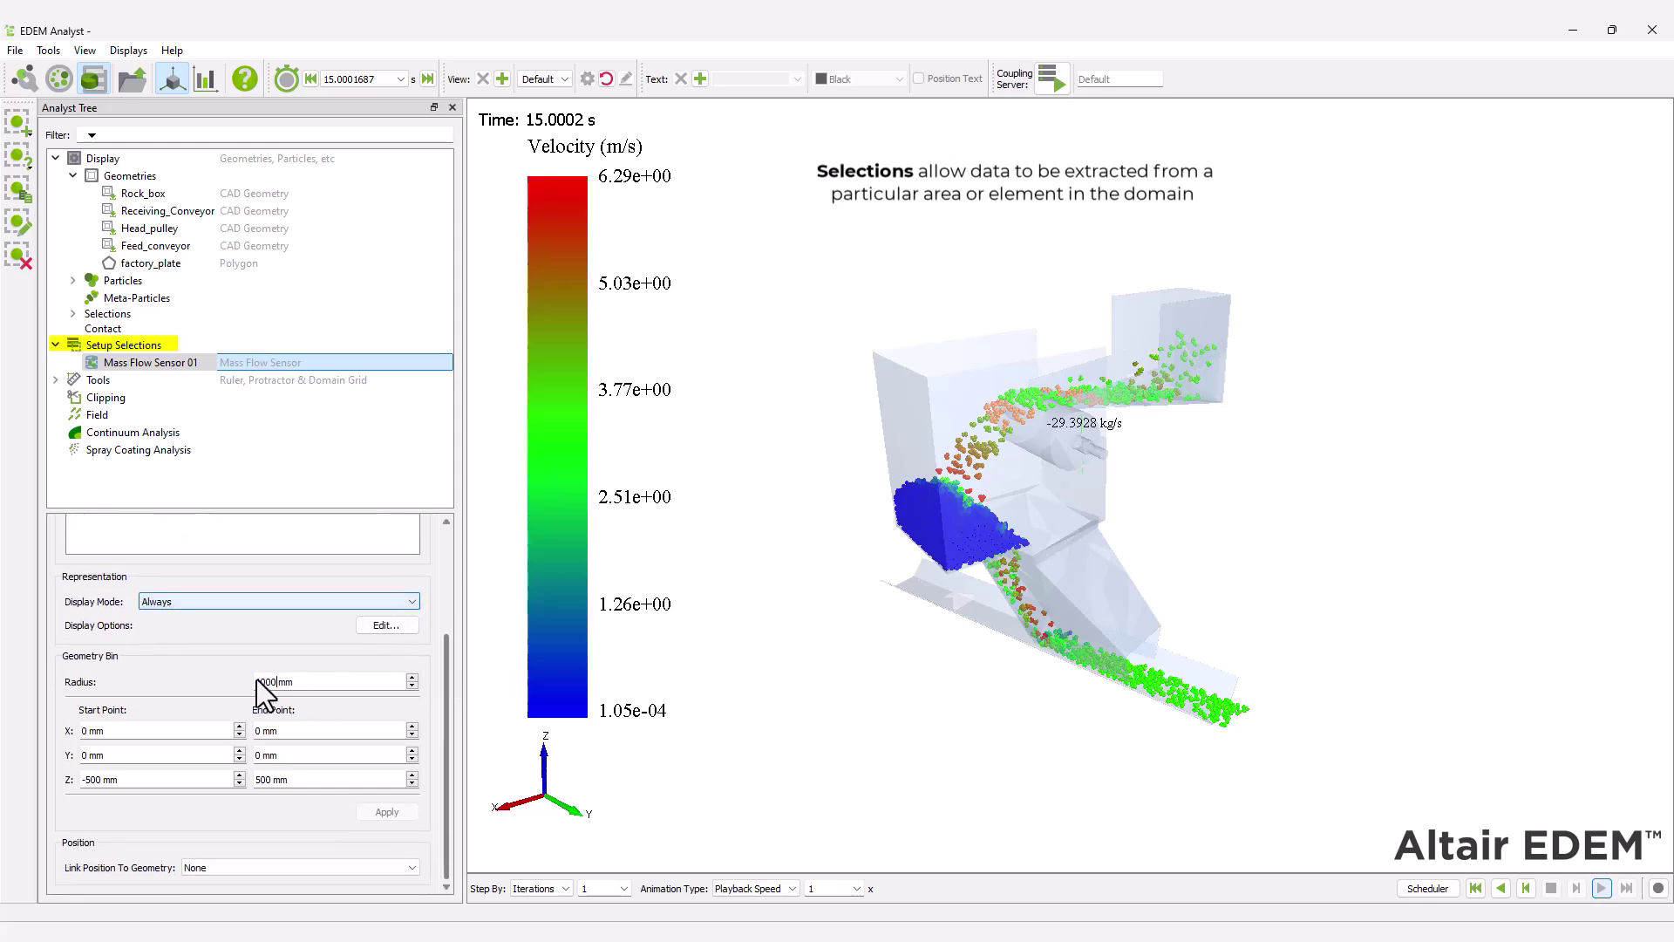
# - Give the sensor bin radius 800 mm and start point (-20, 1300, -3800) mm
pyautogui.press('BackSpace')
pyautogui.press('BackSpace')
pyautogui.press('BackSpace')
pyautogui.press('BackSpace')
pyautogui.write('800')
pyautogui.press('Tab')
pyautogui.write('-20')
pyautogui.press('Tab')
pyautogui.write('1300')
pyautogui.press('Tab')
pyautogui.write('-3800')
# - Set the bin end point to (-200, 2000, -3800) mm and apply it
pyautogui.press('Tab')
pyautogui.write('-200')
pyautogui.press('Tab')
pyautogui.write('2000')
pyautogui.press('Tab')
pyautogui.write('-3800')
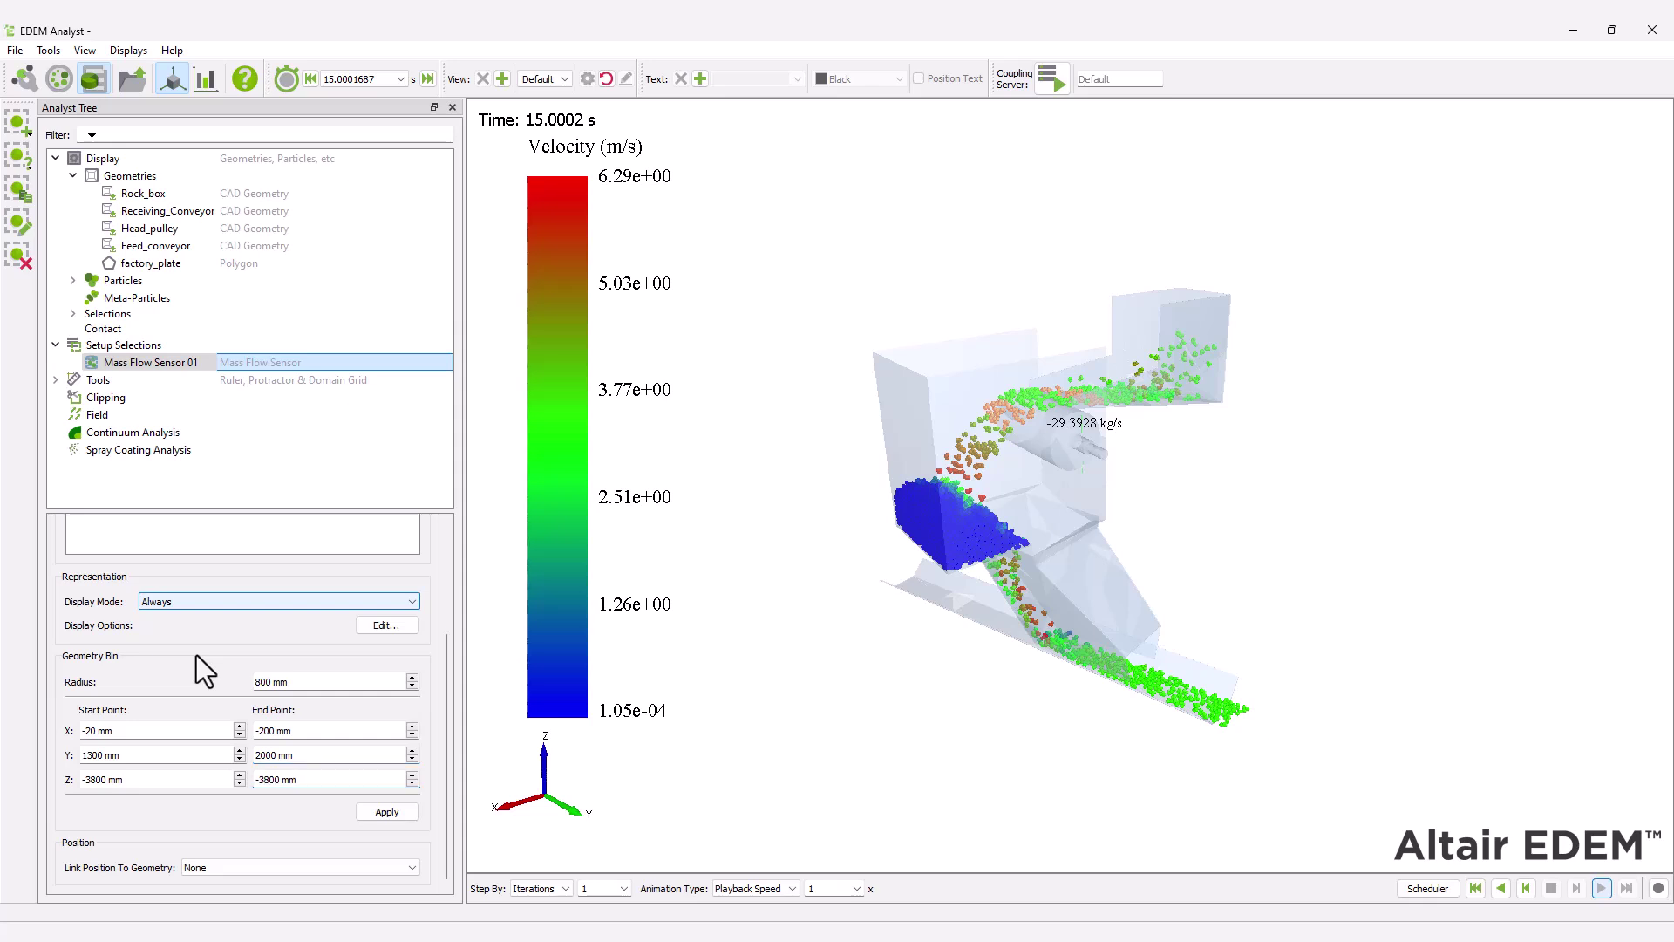
pyautogui.click(387, 812)
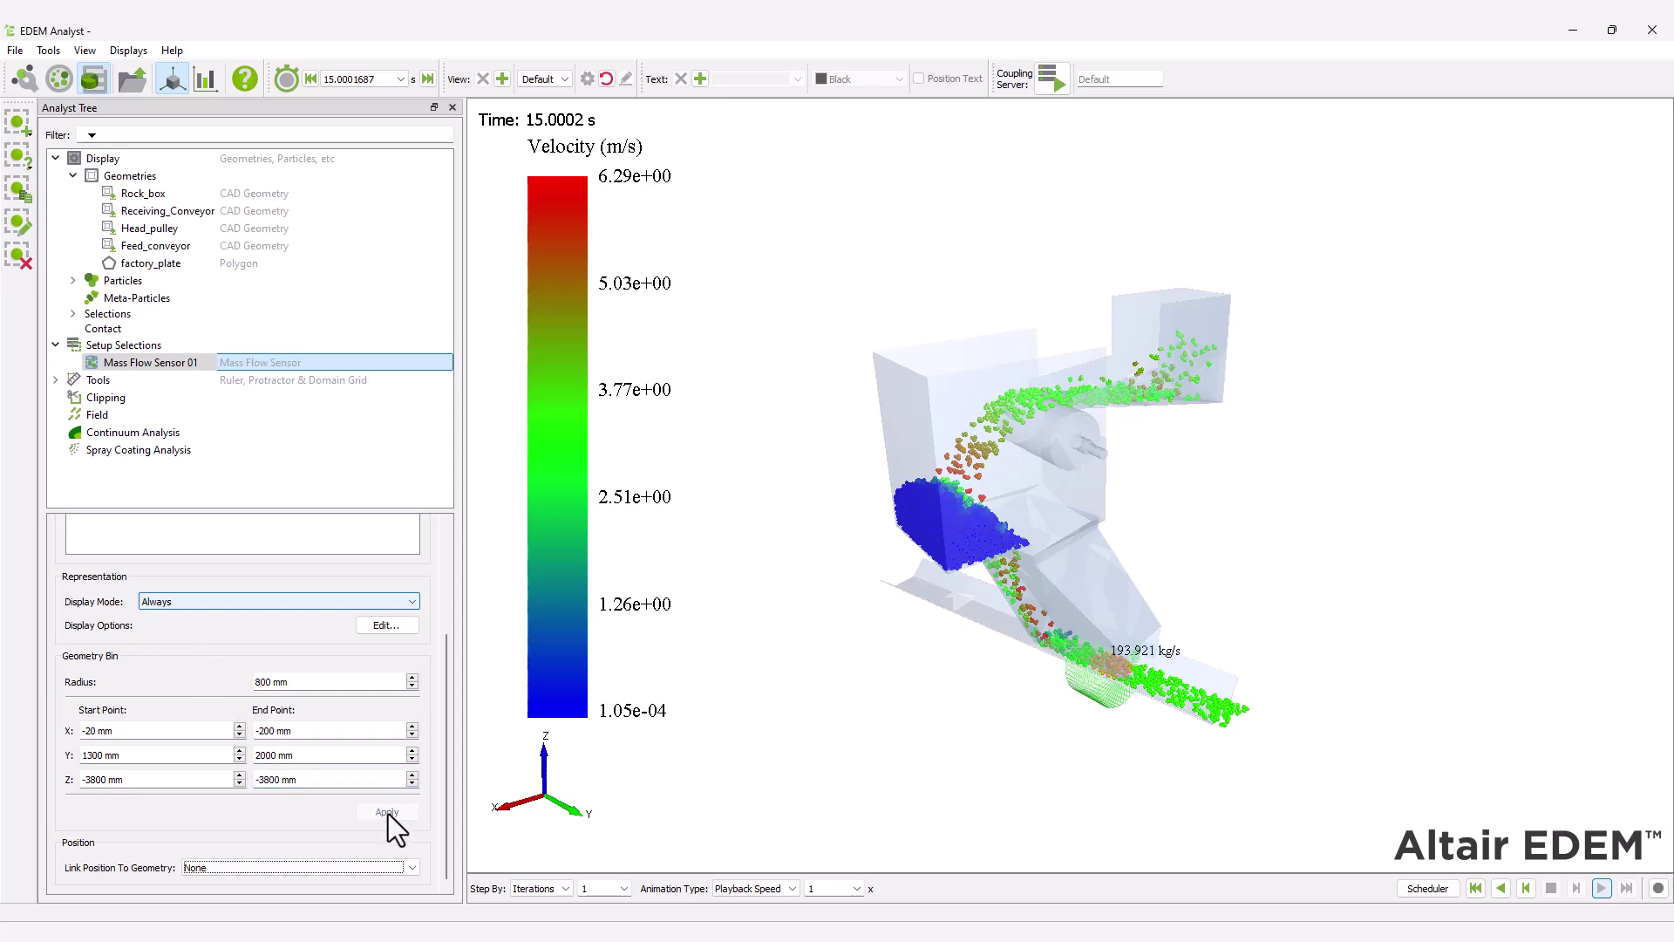
pyautogui.scroll(3, 1095, 713)
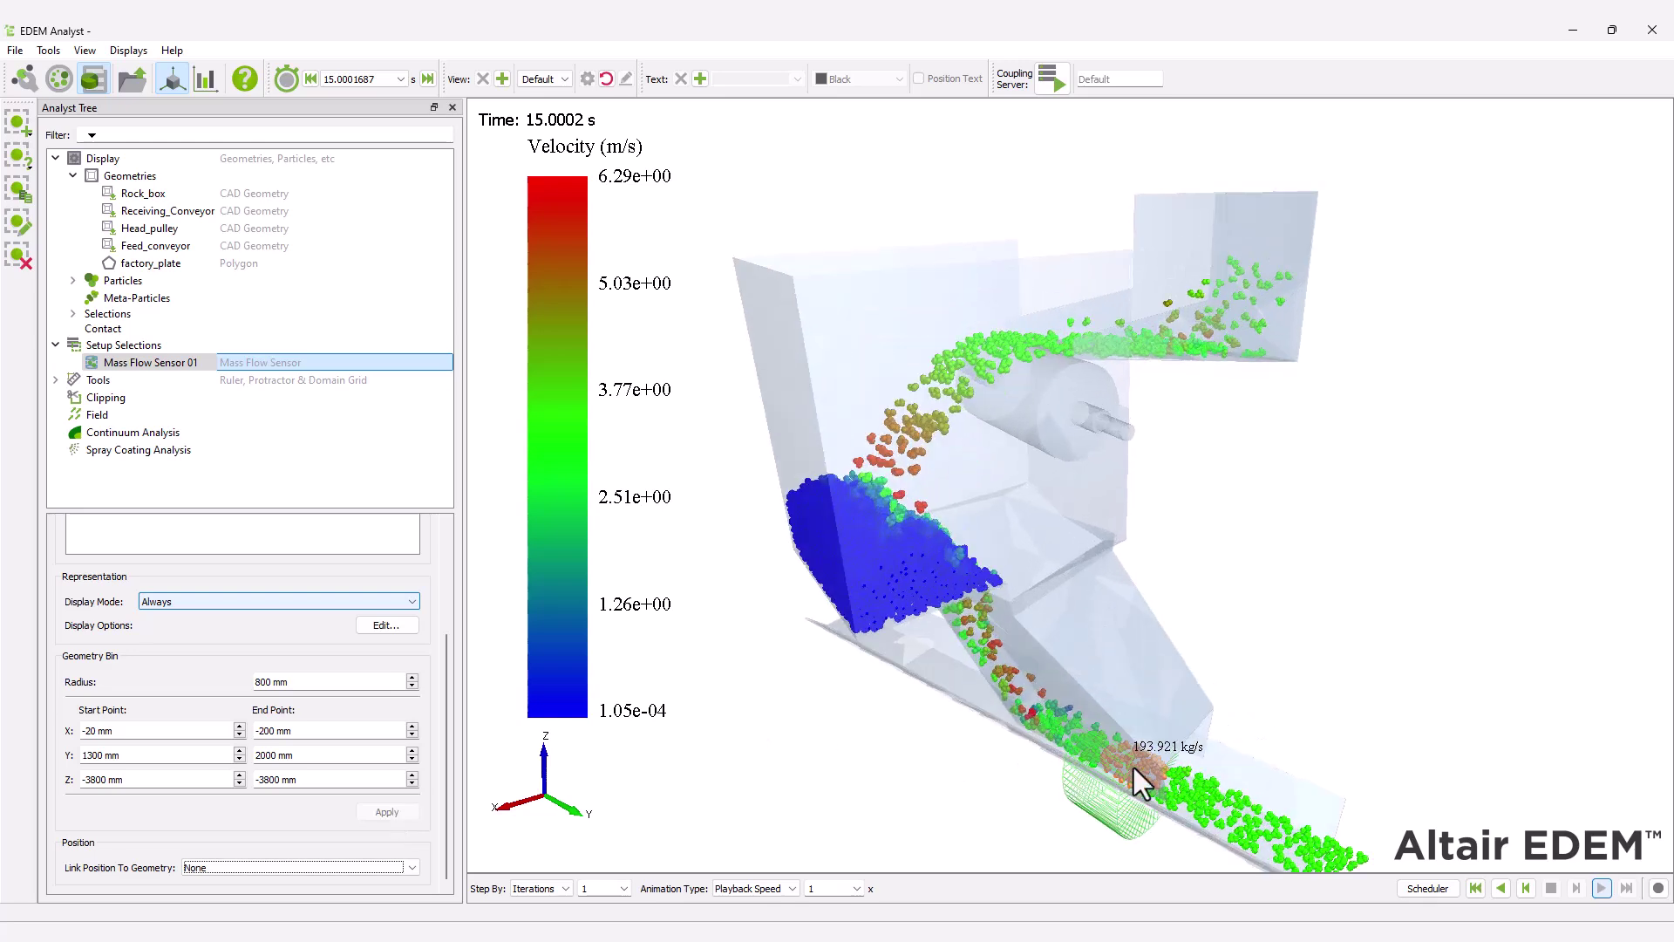
pyautogui.scroll(2, 1231, 693)
pyautogui.moveTo(1231, 697); pyautogui.dragTo(1236, 585, button='middle')
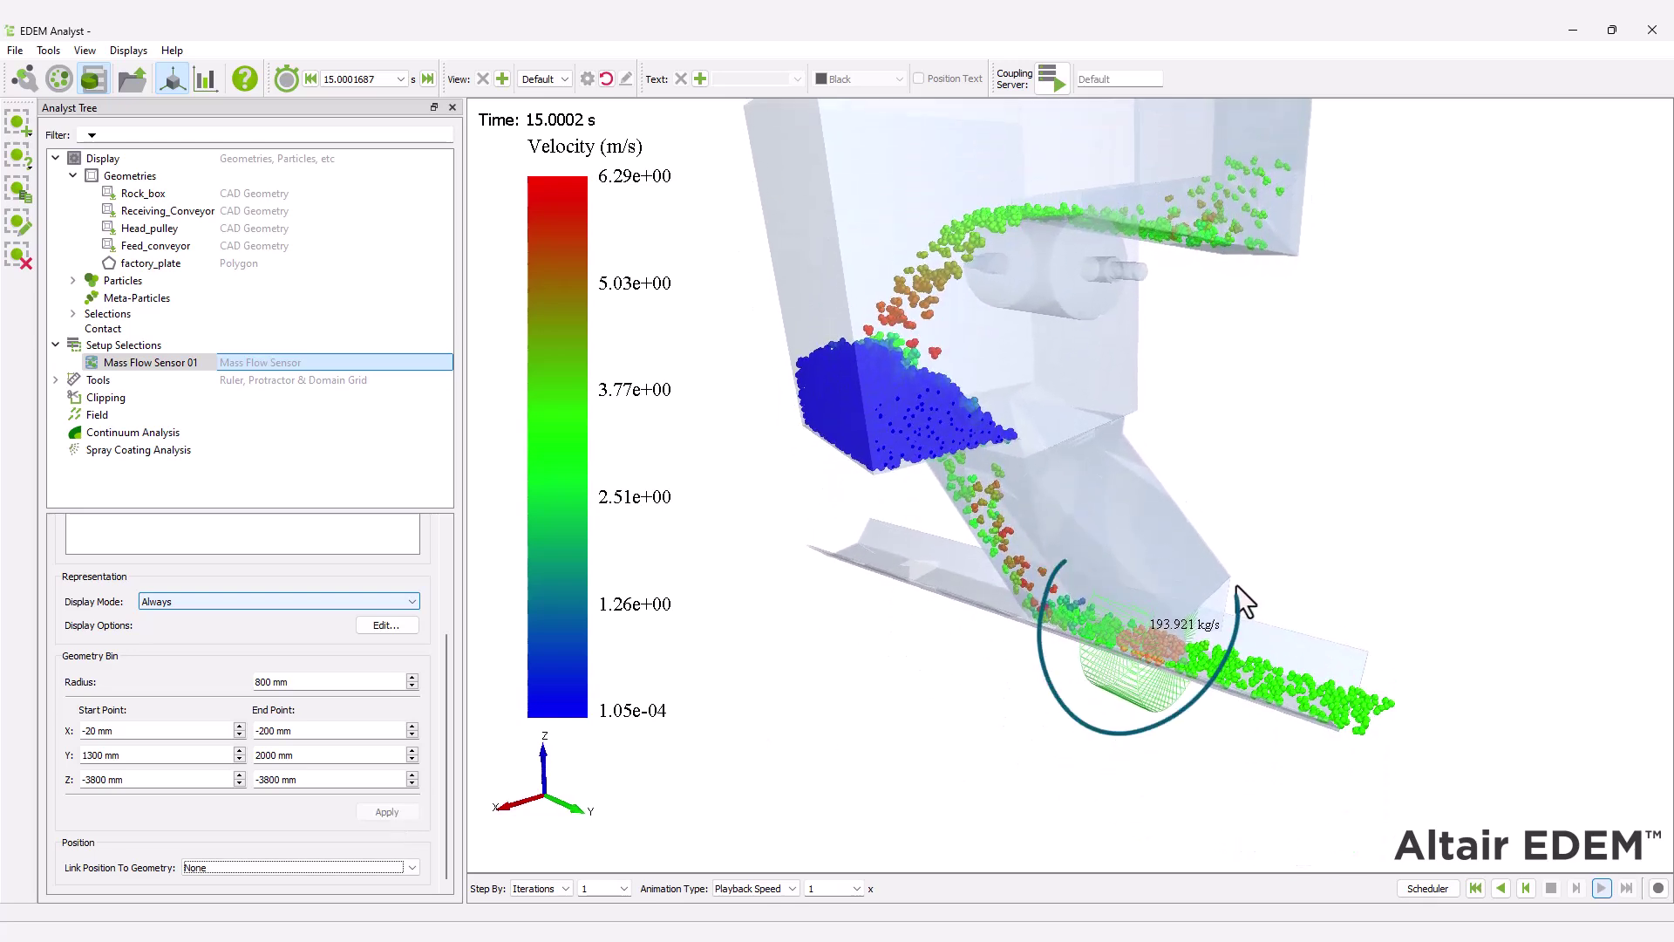
pyautogui.scroll(-1, 1217, 599)
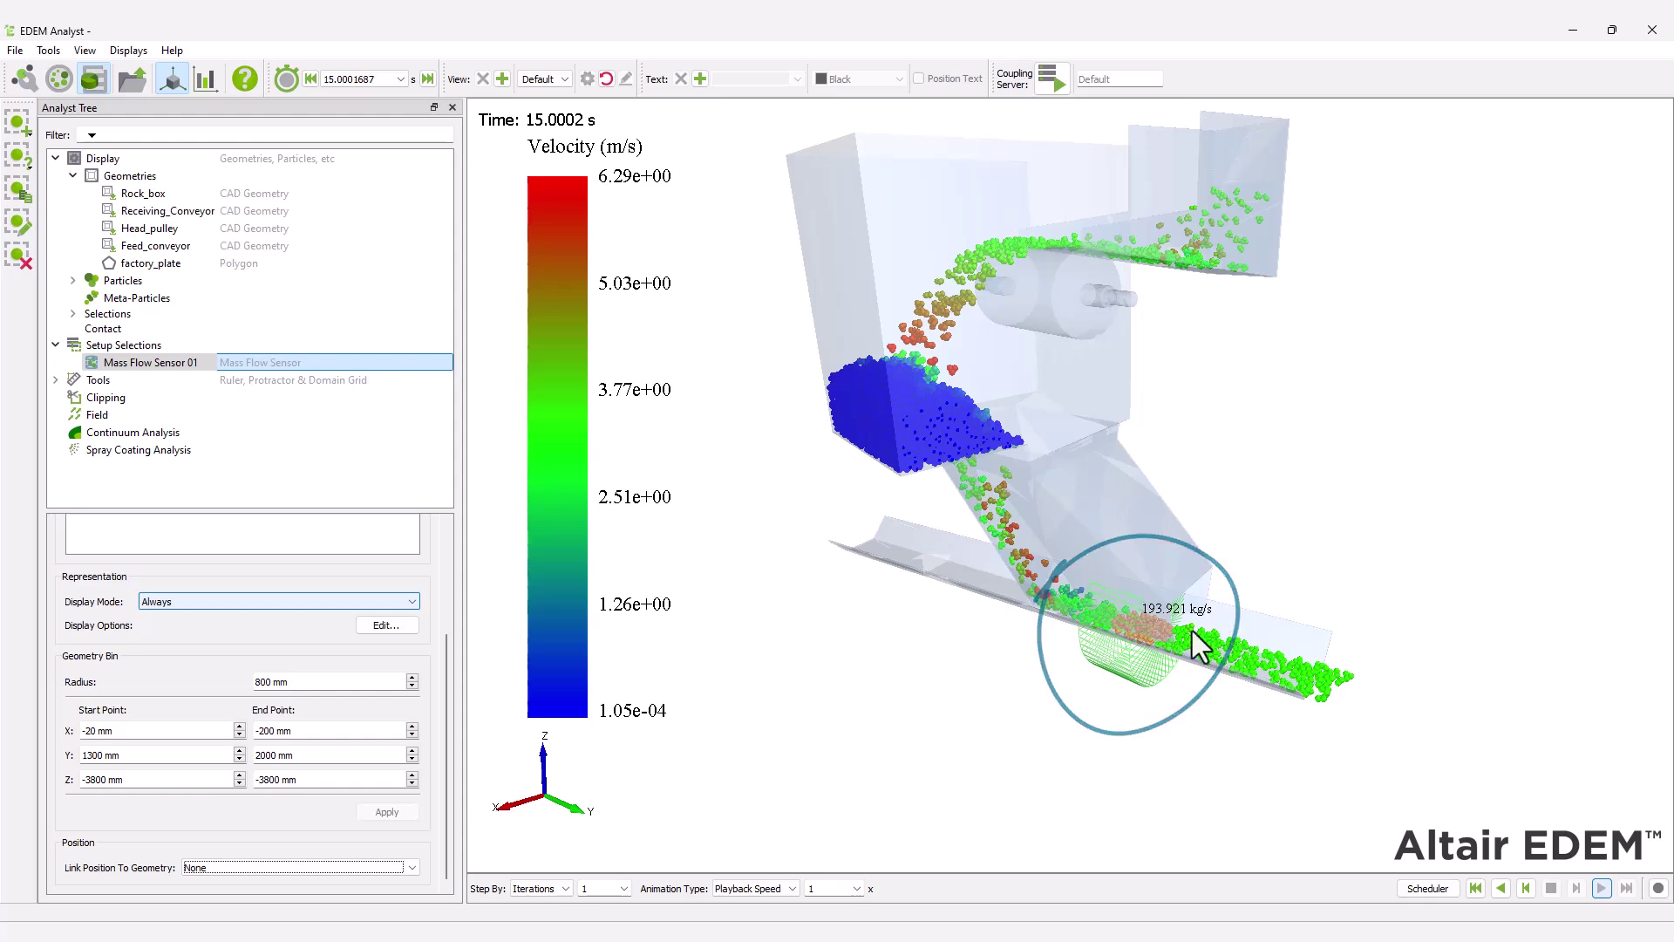
# - Add a new Grid Bin Group selection named Rock_Box_group
pyautogui.rightClick(146, 347)
pyautogui.moveTo(211, 352)
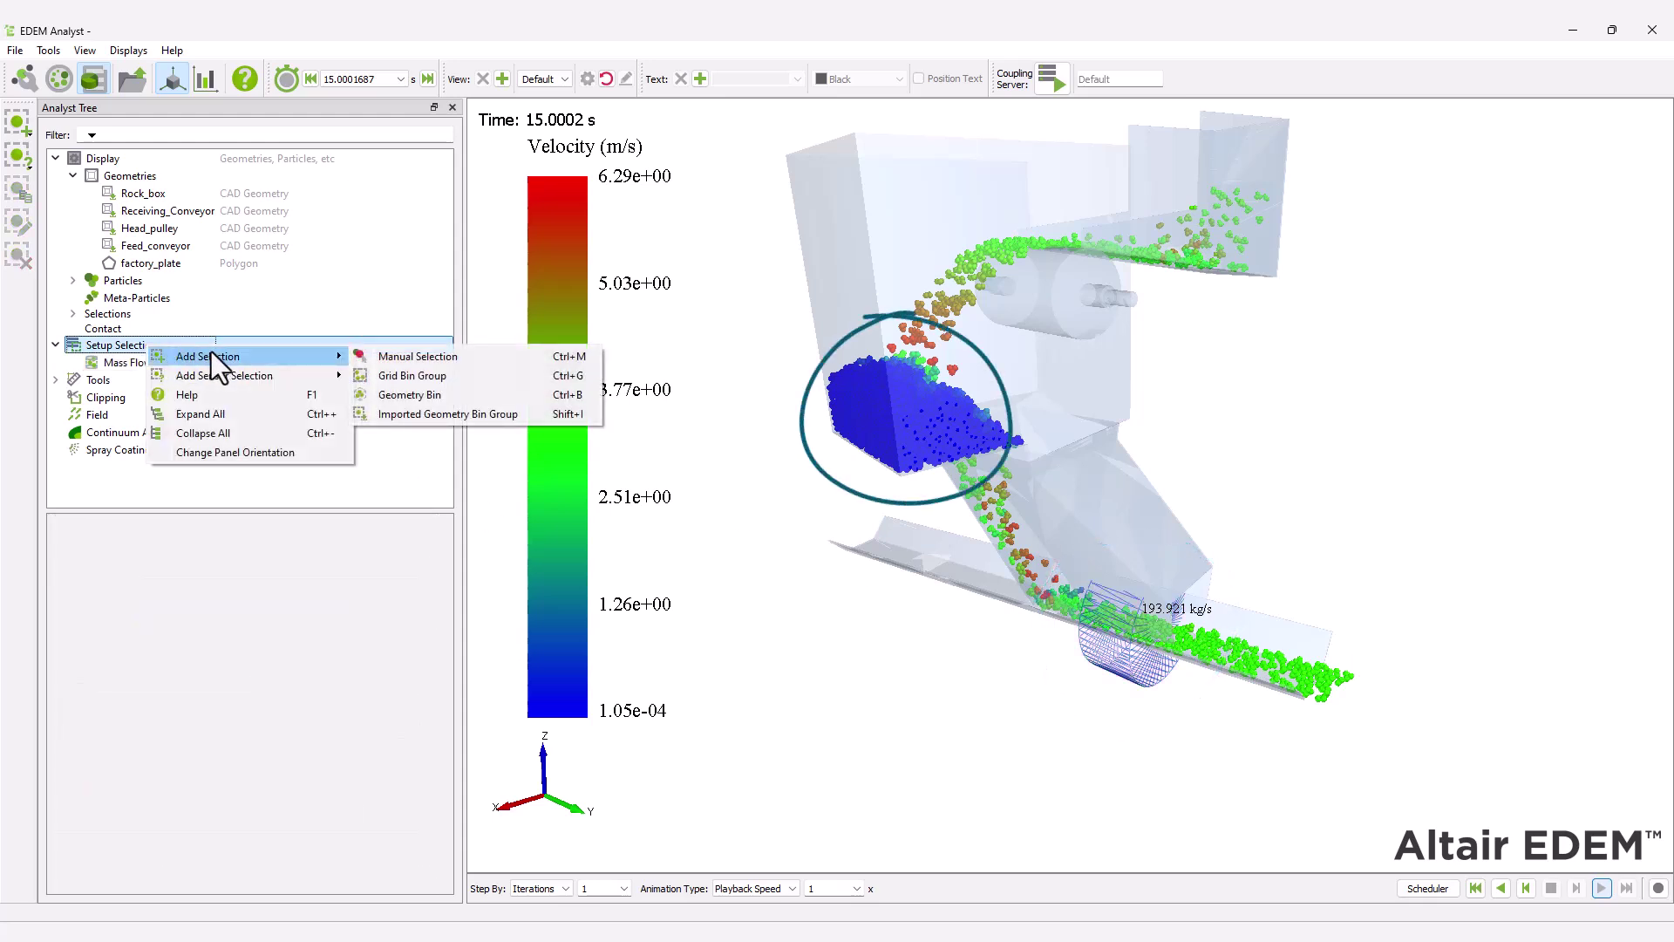
pyautogui.click(389, 377)
pyautogui.write('Rock_Box_group')
pyautogui.press('Return')
# - Centre the grid at 1750, 0, -1100 mm with dimensions 1500 × 2000 × 800 mm
pyautogui.moveTo(441, 614); pyautogui.dragTo(453, 743)
pyautogui.doubleClick(123, 669)
pyautogui.write('1750')
pyautogui.press('Tab')
pyautogui.write('1500')
pyautogui.press('Tab')
pyautogui.write('0')
pyautogui.press('Tab')
pyautogui.write('2000')
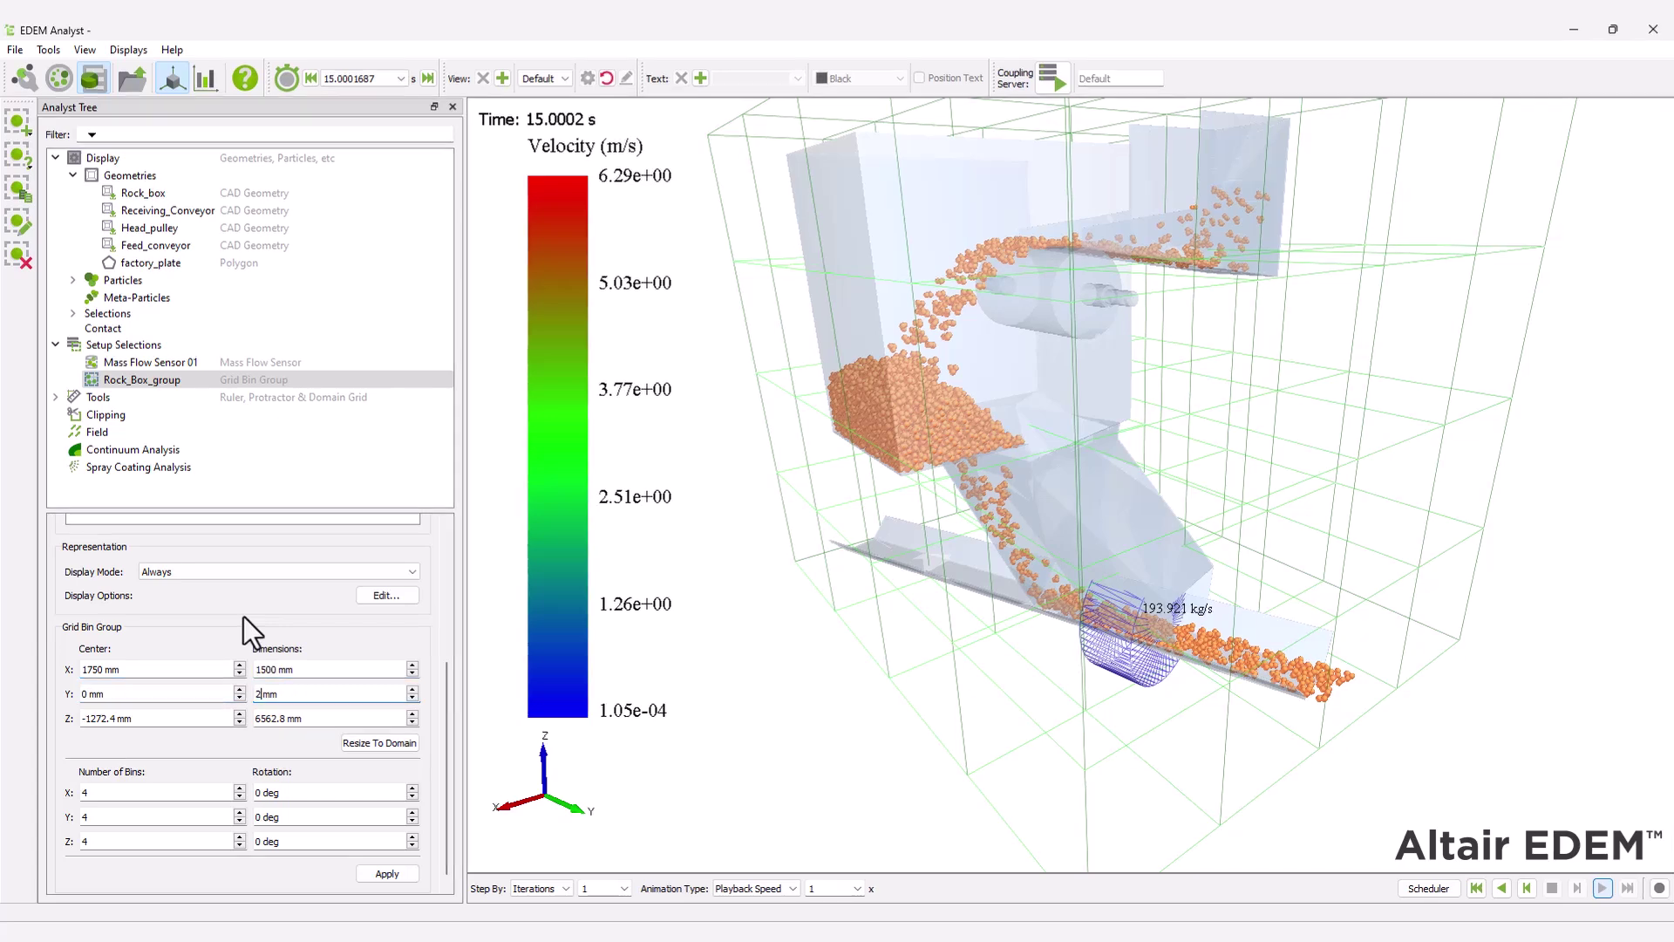
pyautogui.press('Tab')
pyautogui.write('-1100')
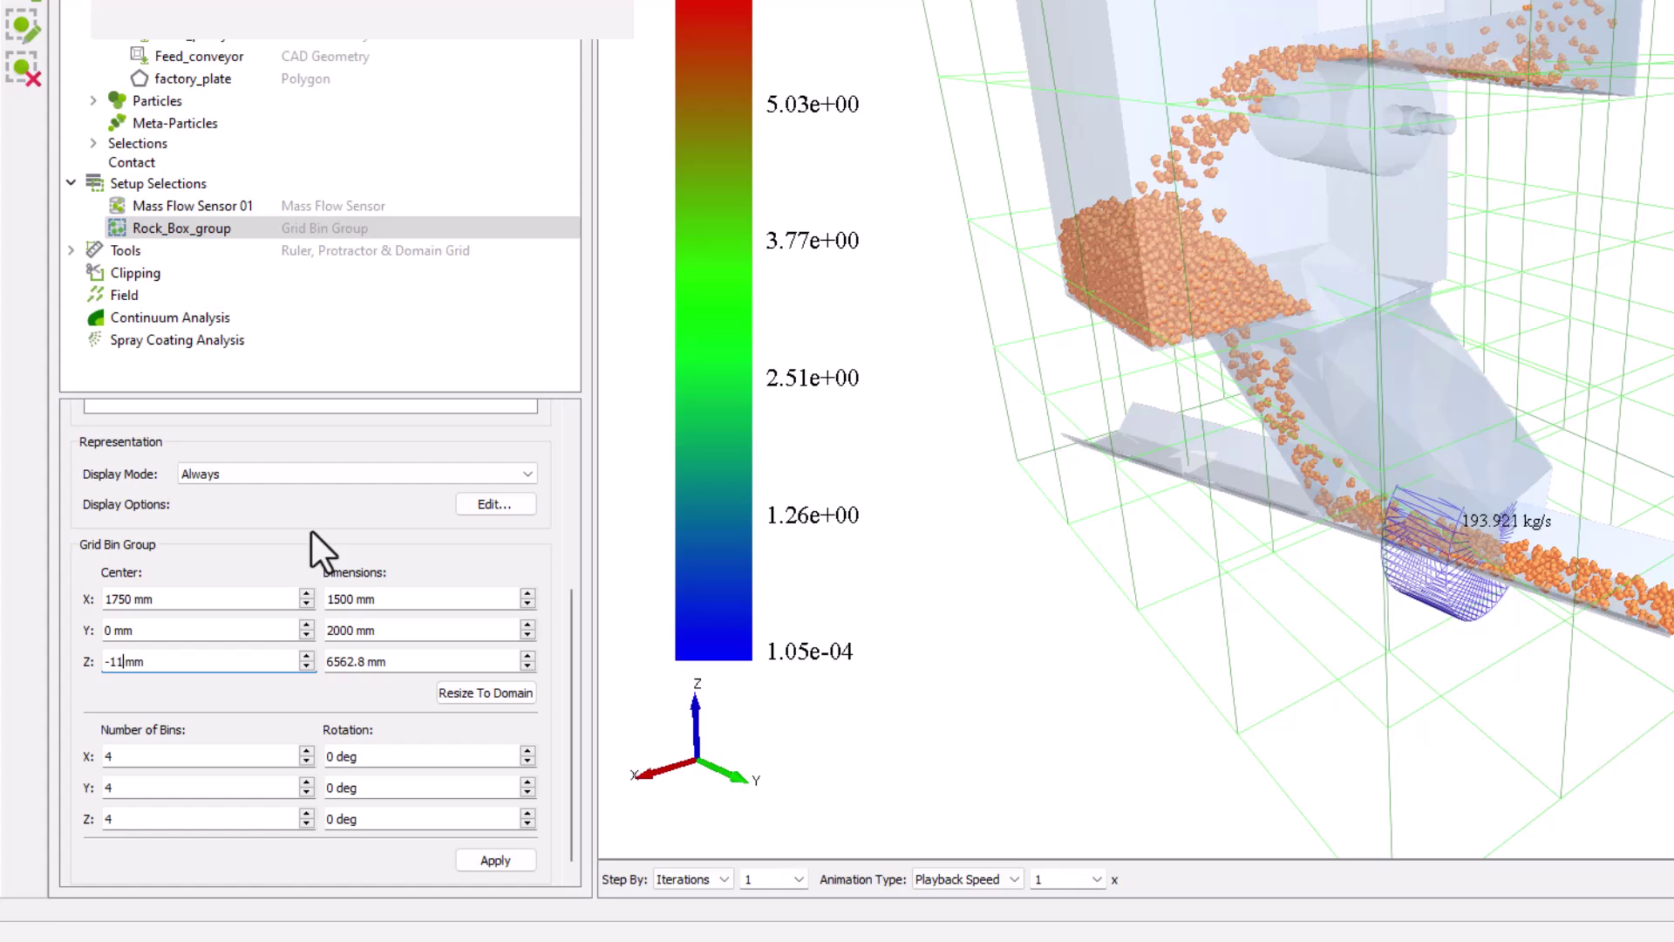
pyautogui.press('Tab')
pyautogui.write('800')
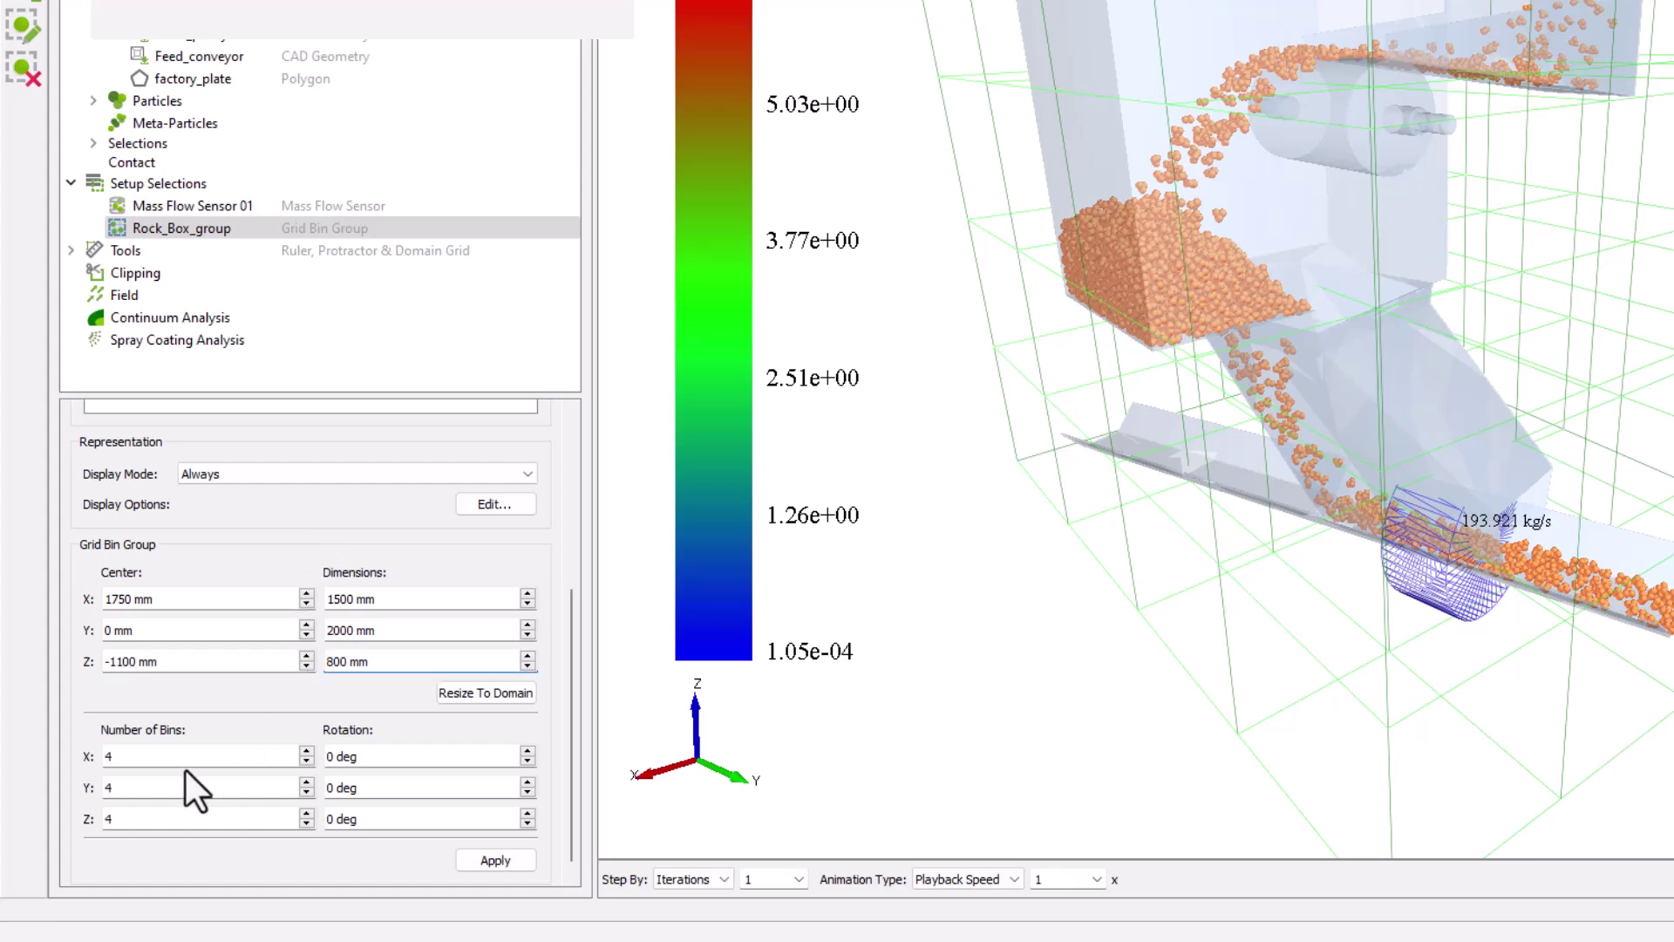
pyautogui.write('1')
# - Set the bin counts to 1 so it is a single cell, and apply the grid bin settings
pyautogui.press('Tab')
pyautogui.press('Tab')
pyautogui.write('1')
pyautogui.press('Tab')
pyautogui.press('Tab')
pyautogui.write('1')
pyautogui.click(500, 856)
pyautogui.click(400, 79)
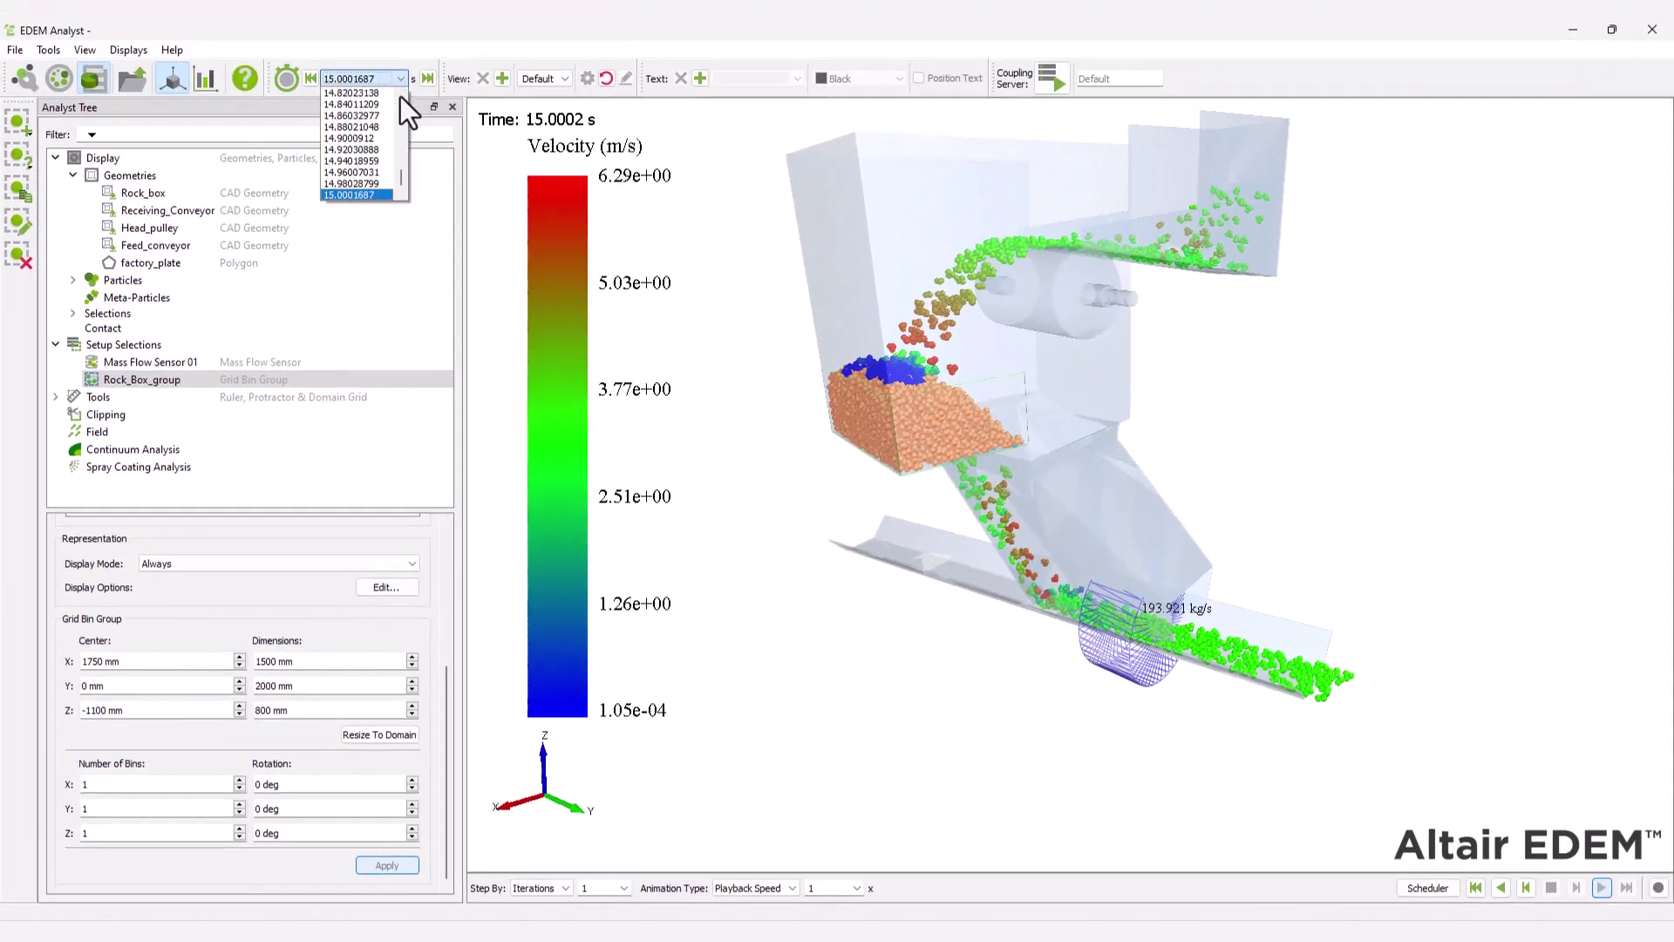
pyautogui.press('Escape')
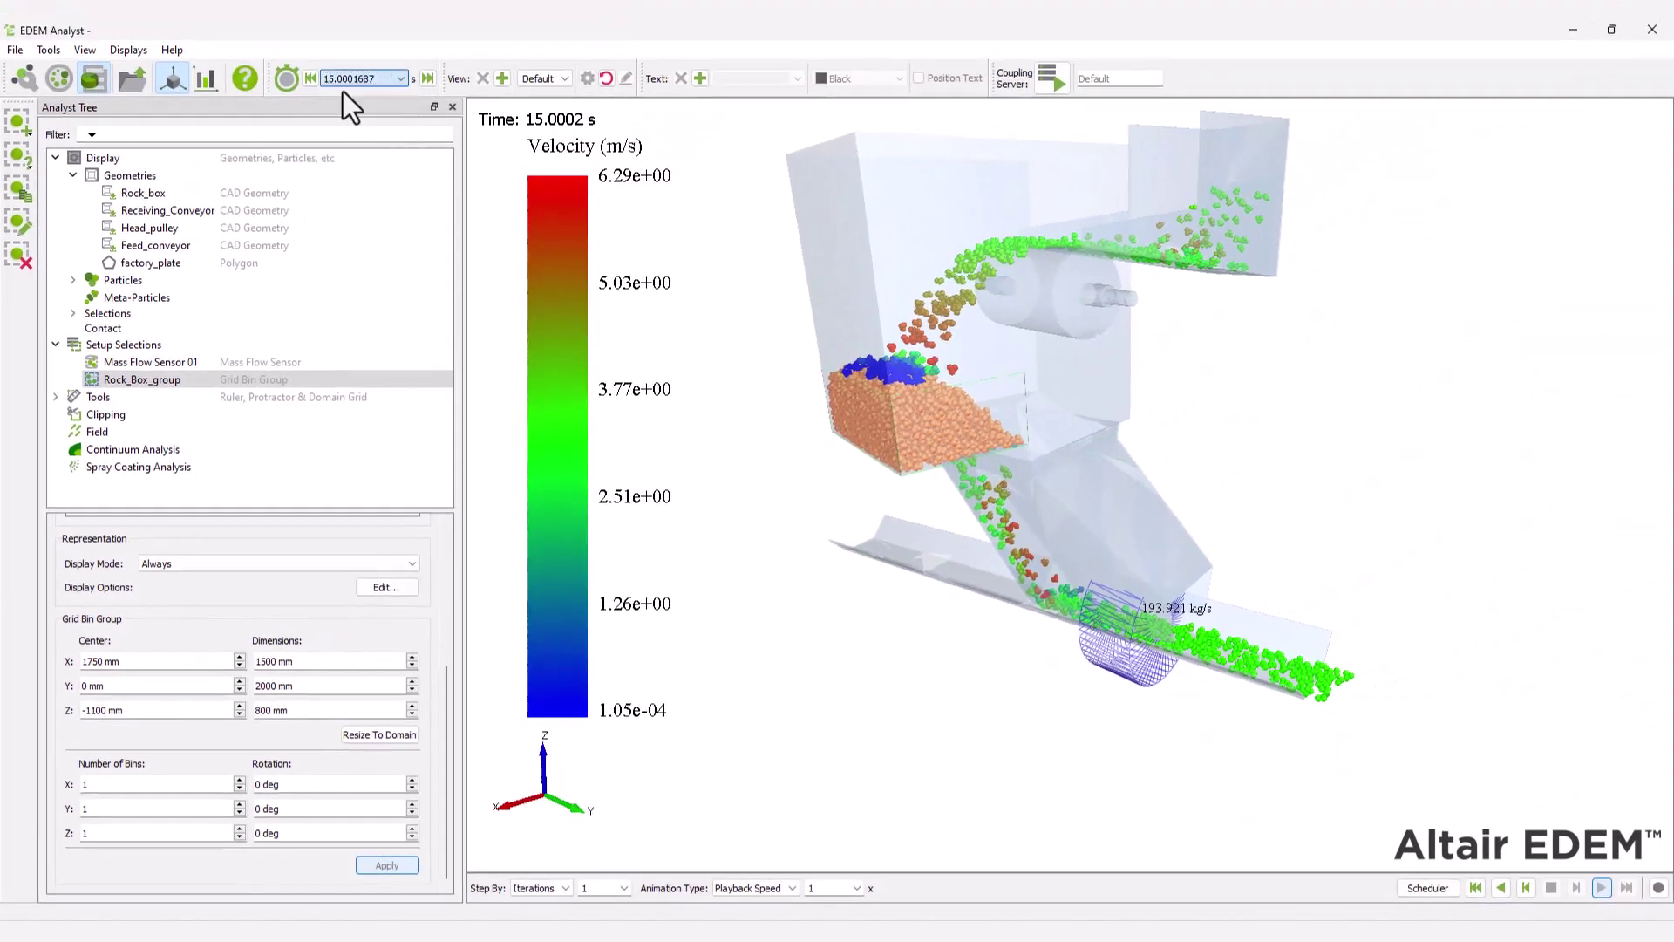
# - Add a Total Over Time Particle Mass query to Rock_Box_group
pyautogui.moveTo(443, 715); pyautogui.dragTo(433, 556)
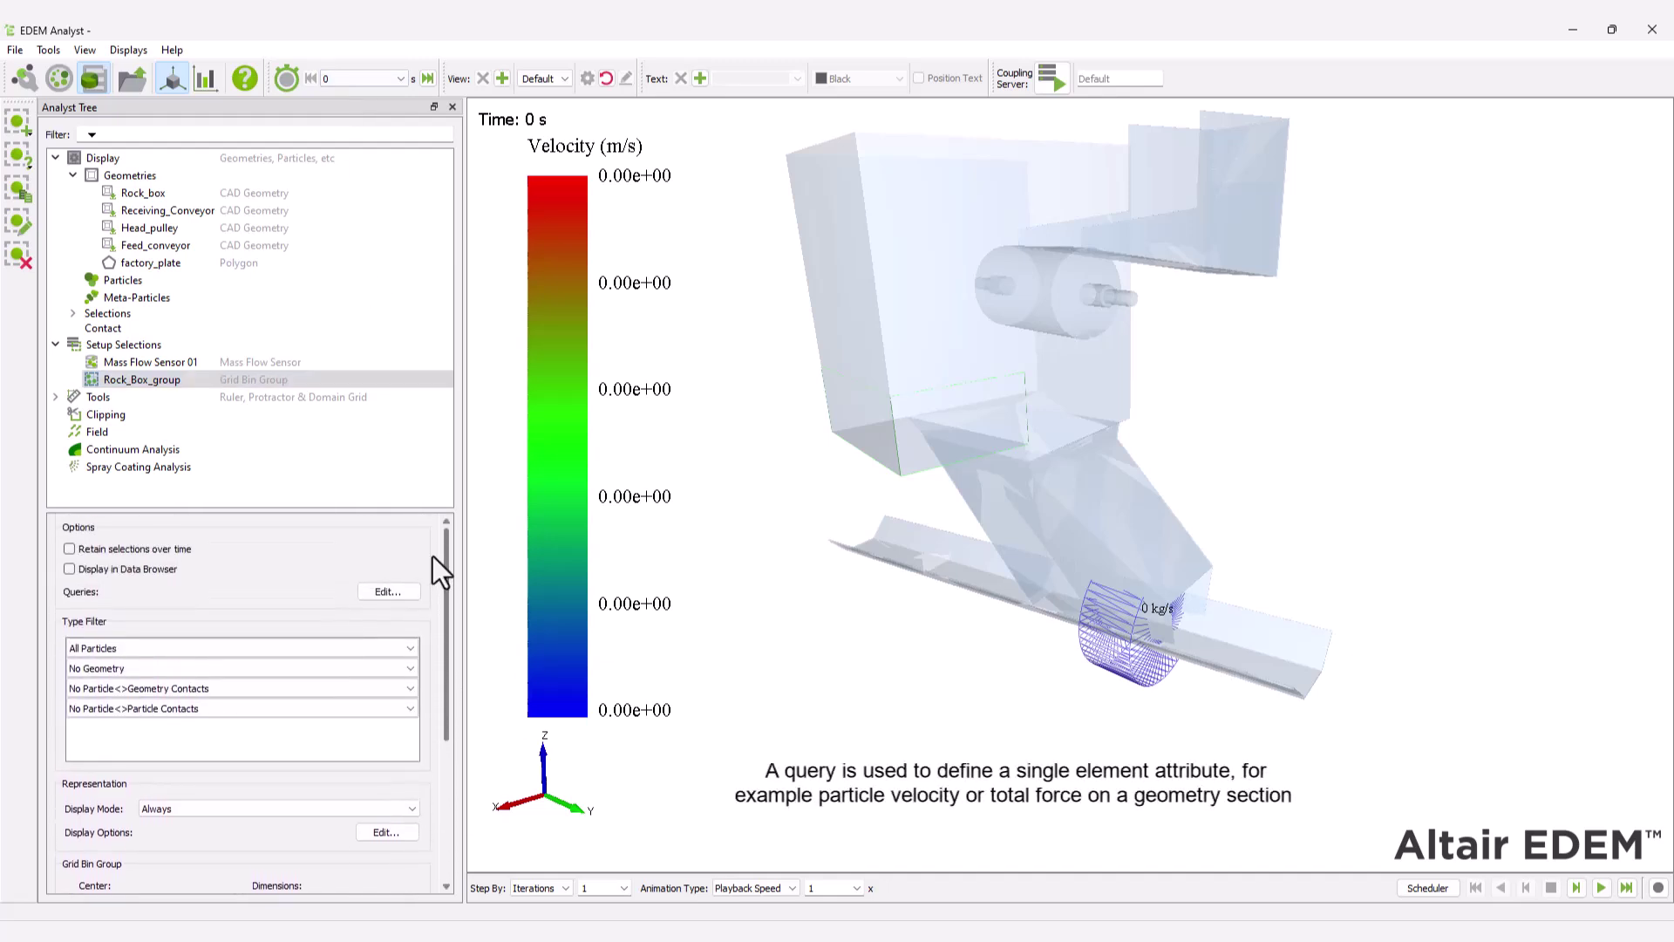
pyautogui.click(388, 591)
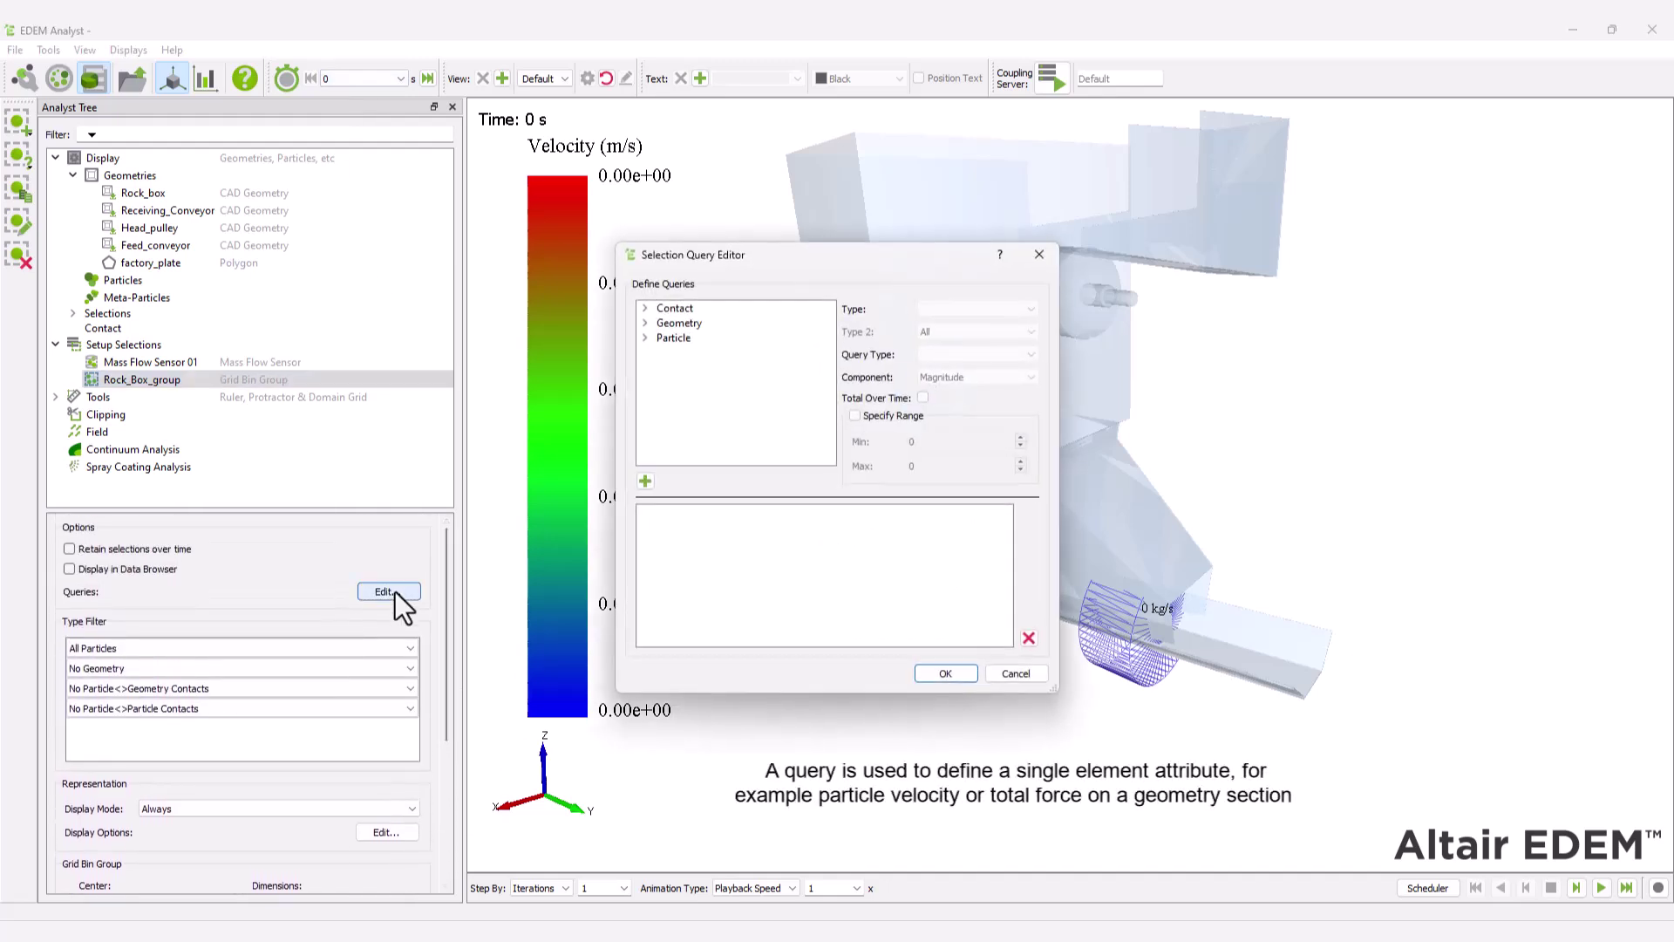
pyautogui.click(645, 338)
pyautogui.click(687, 457)
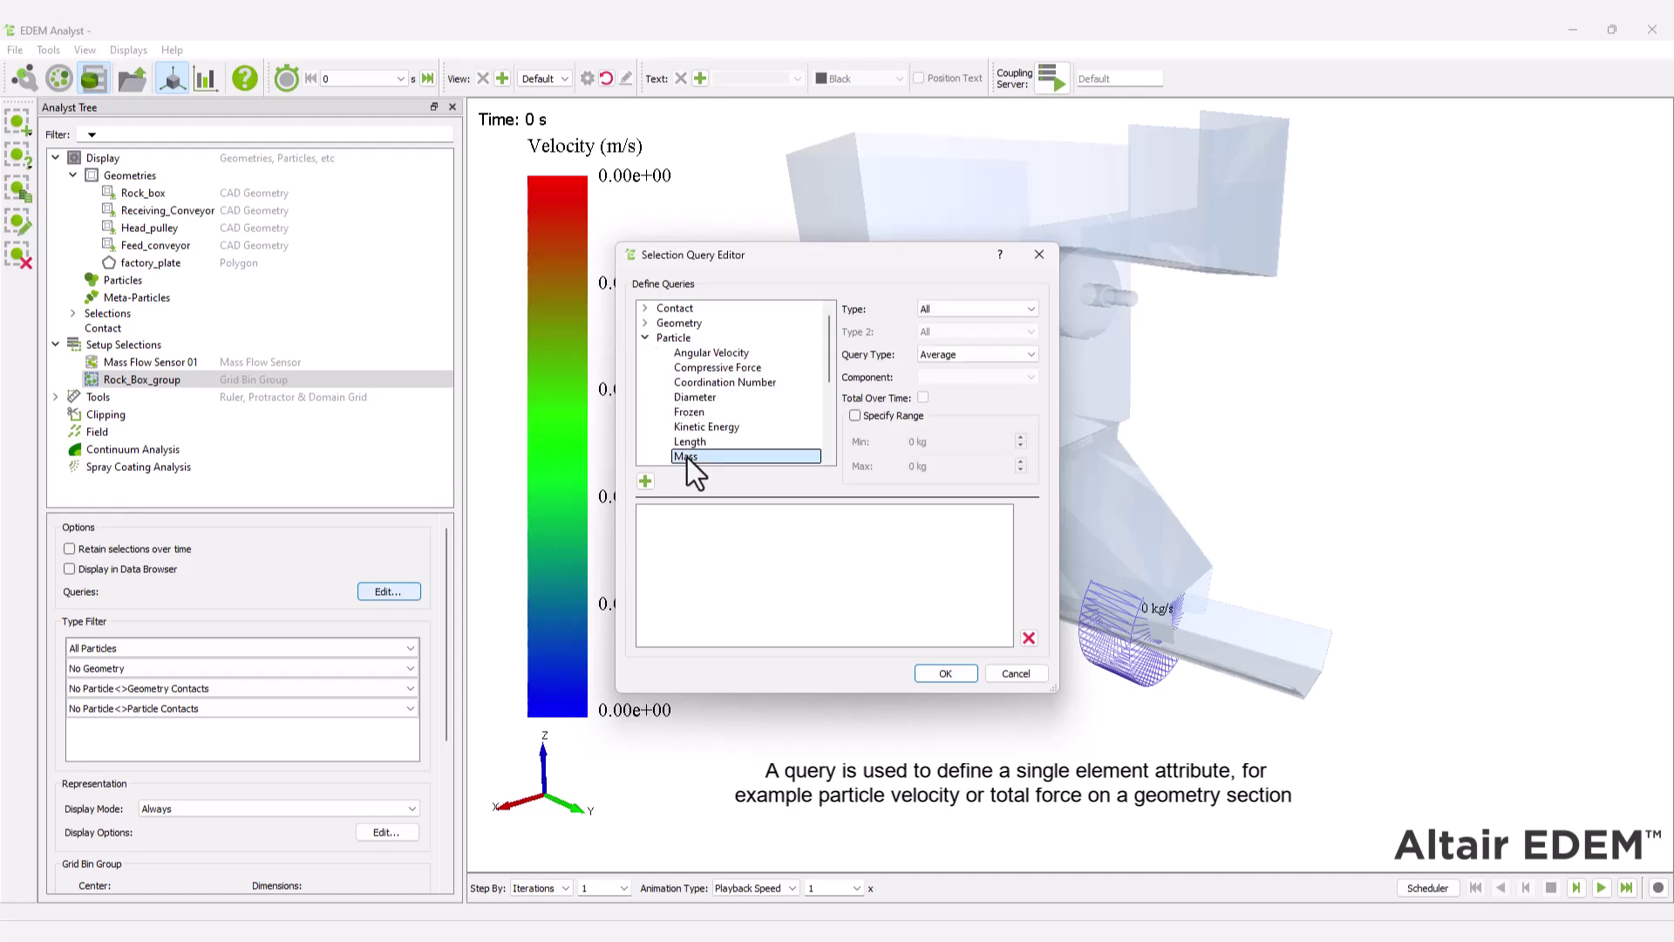
pyautogui.click(929, 356)
pyautogui.click(928, 402)
pyautogui.click(922, 398)
pyautogui.click(646, 479)
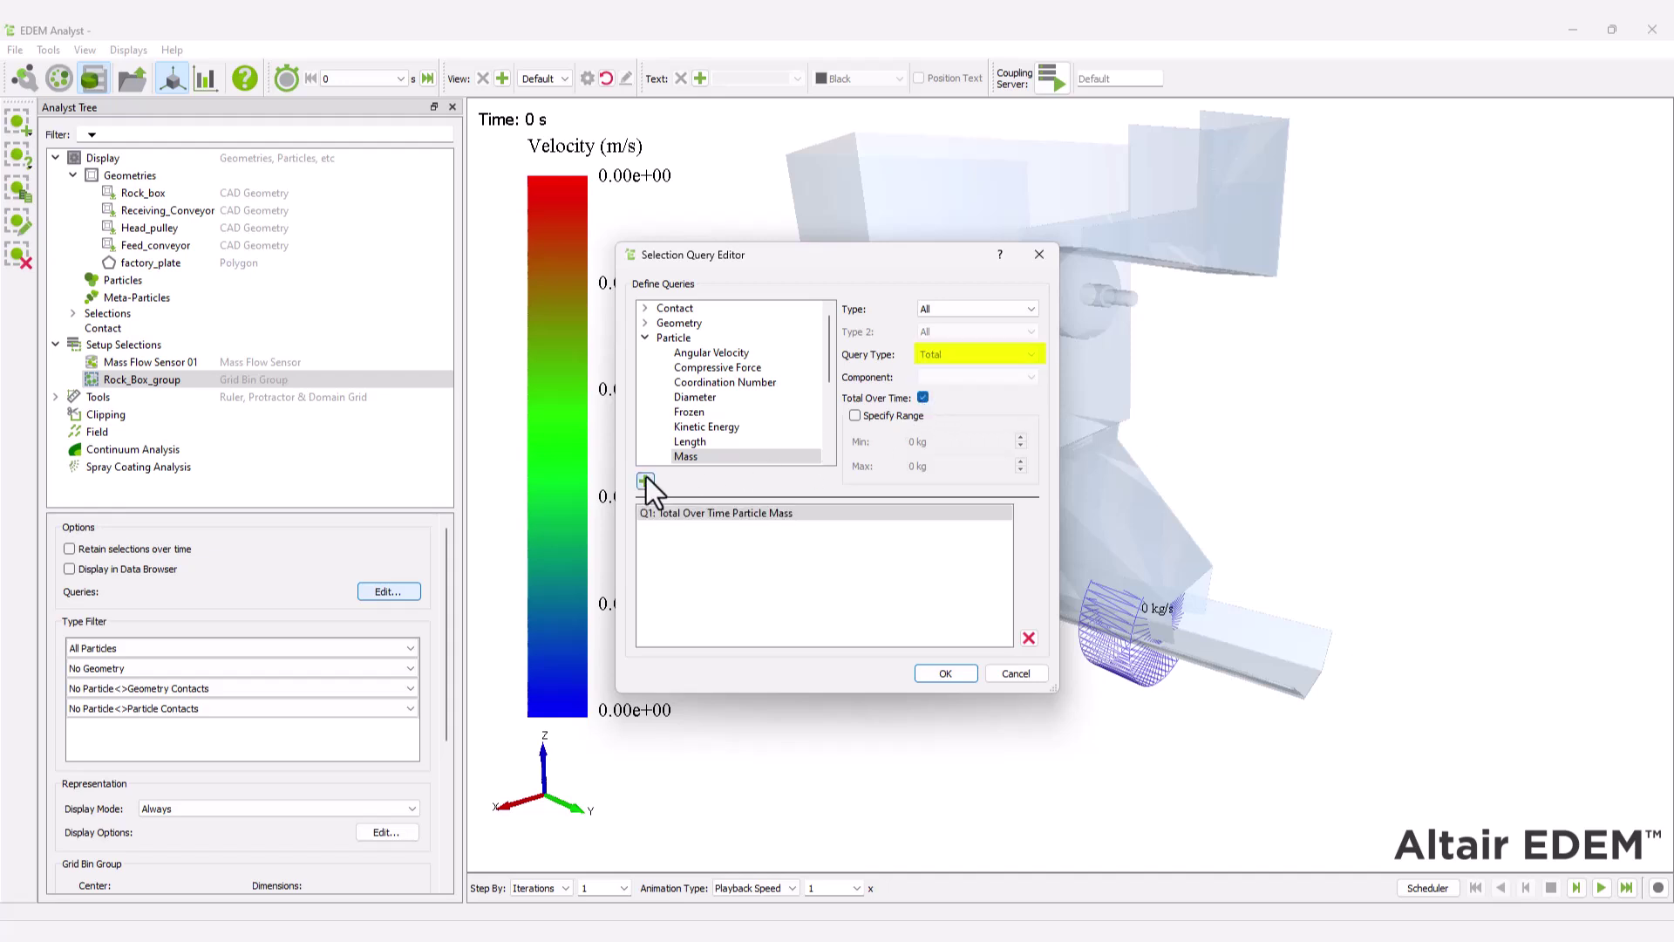
pyautogui.click(943, 673)
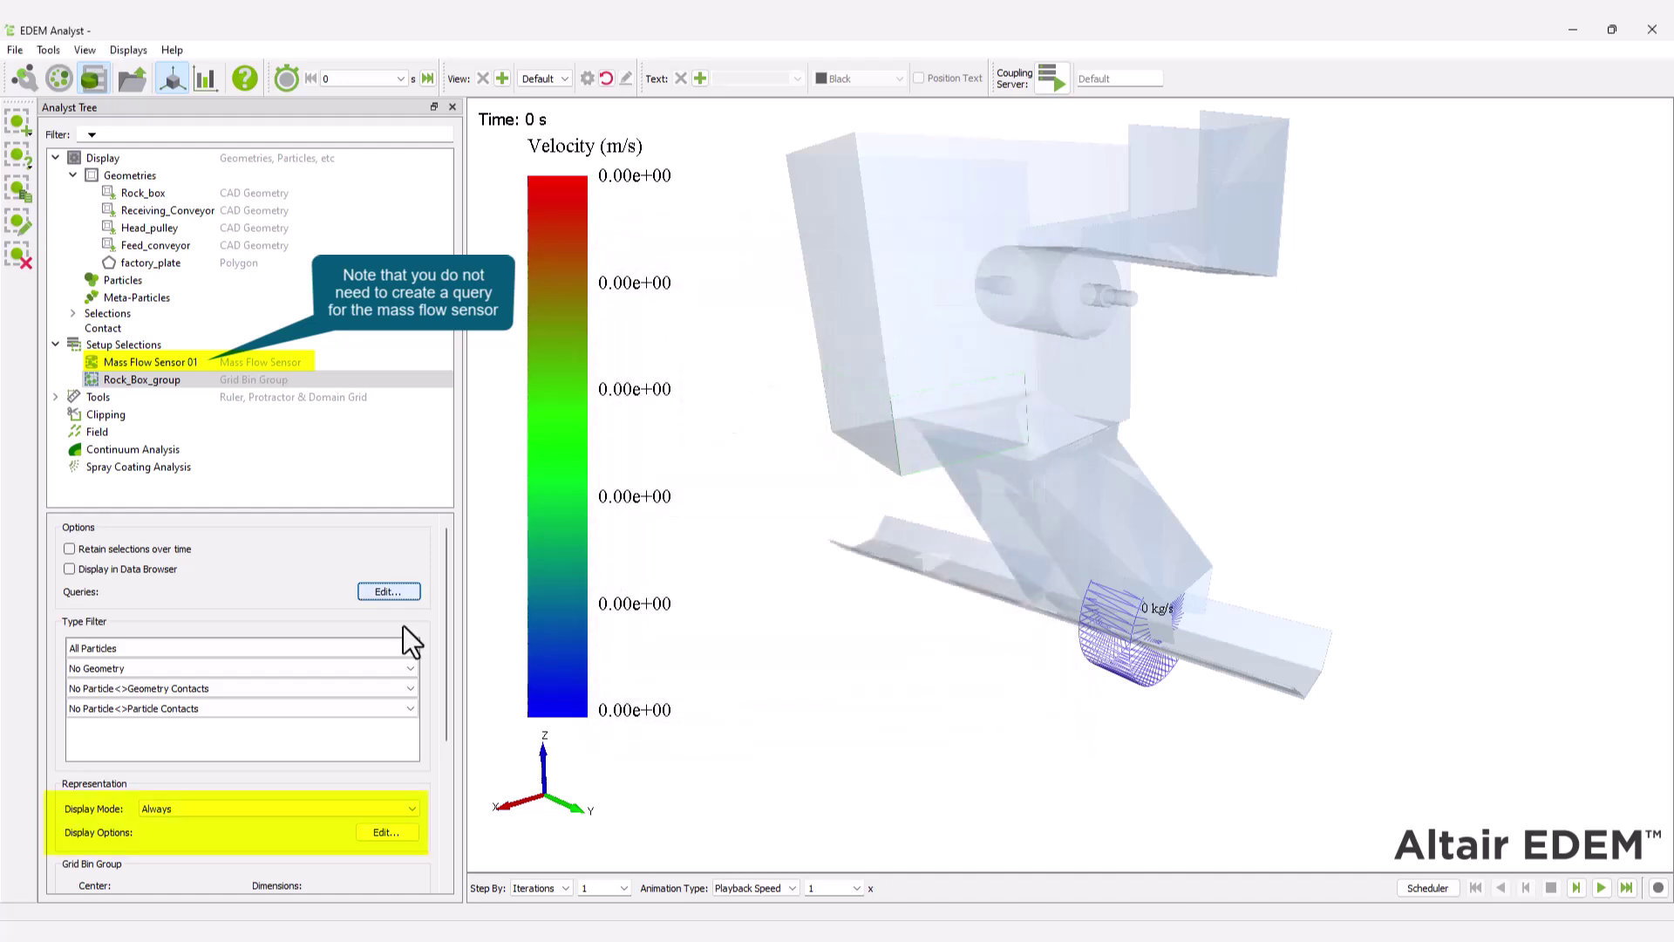
# - Show the mass query on screen and play back the simulation results
pyautogui.click(391, 833)
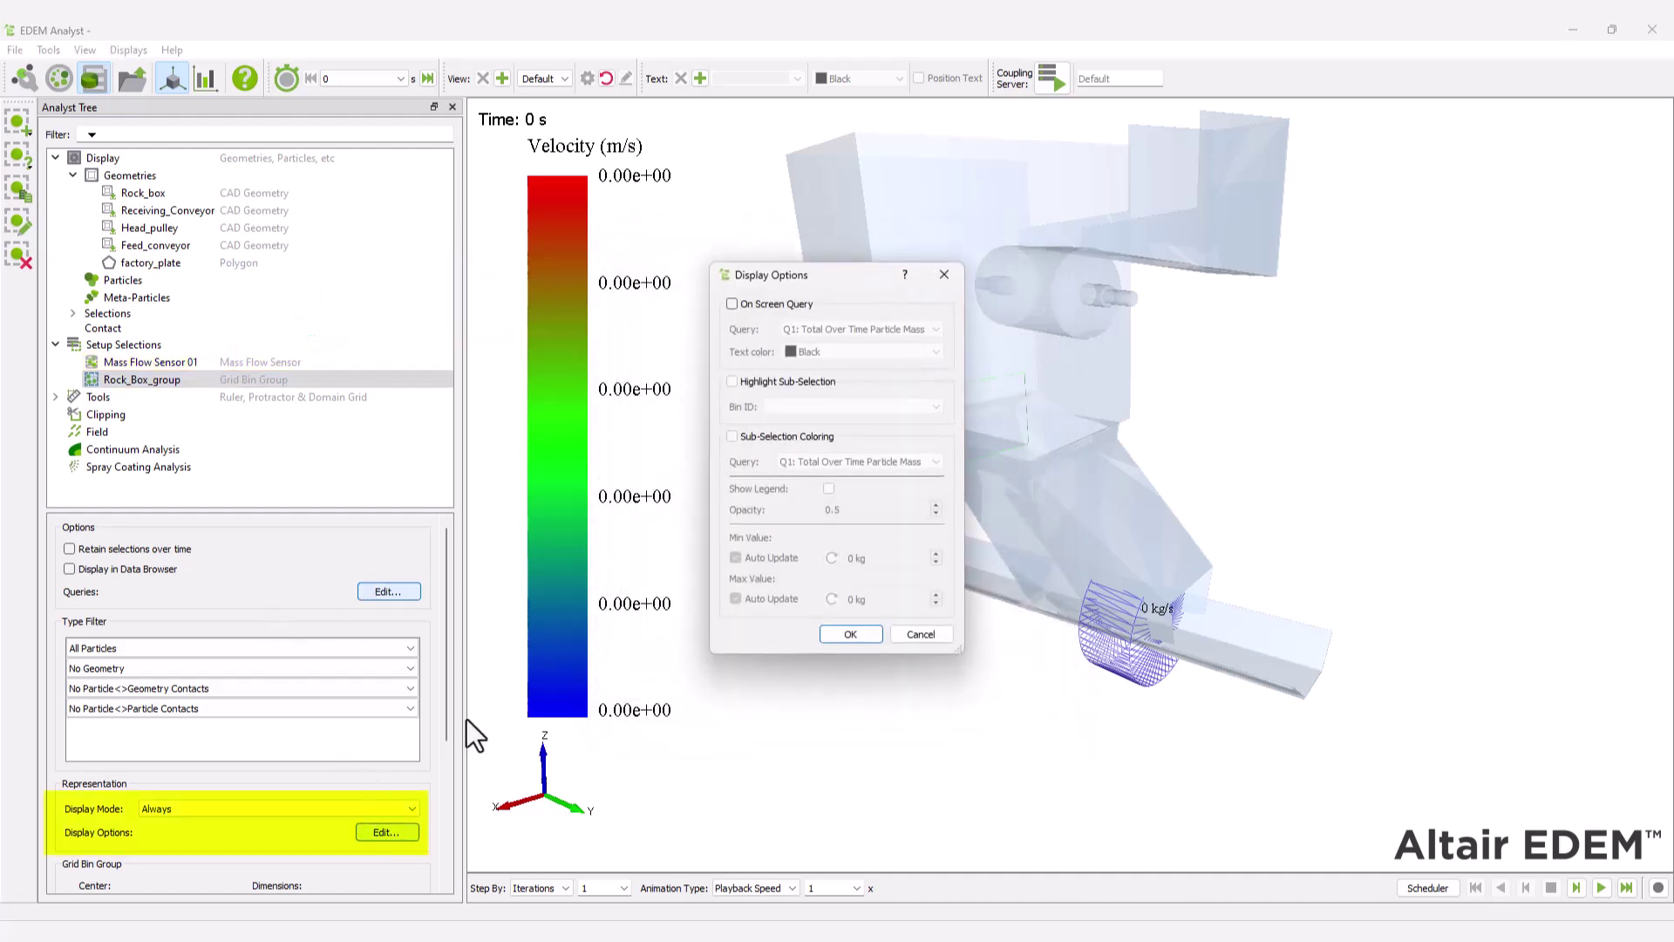
pyautogui.click(732, 304)
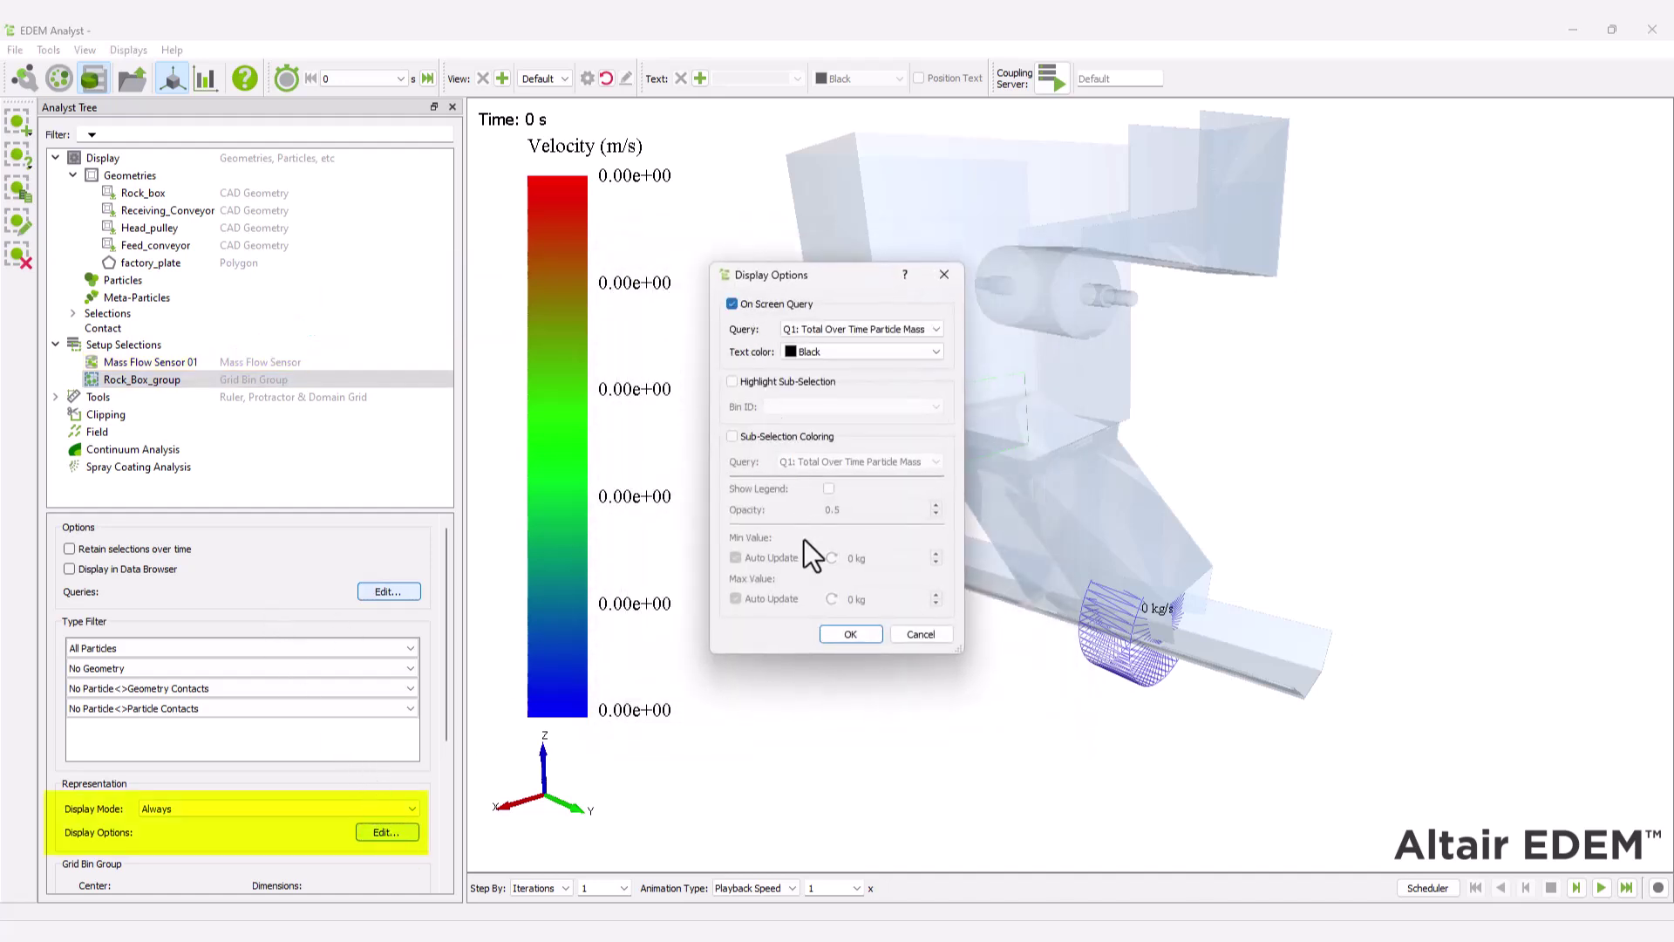
pyautogui.click(847, 636)
pyautogui.click(1602, 887)
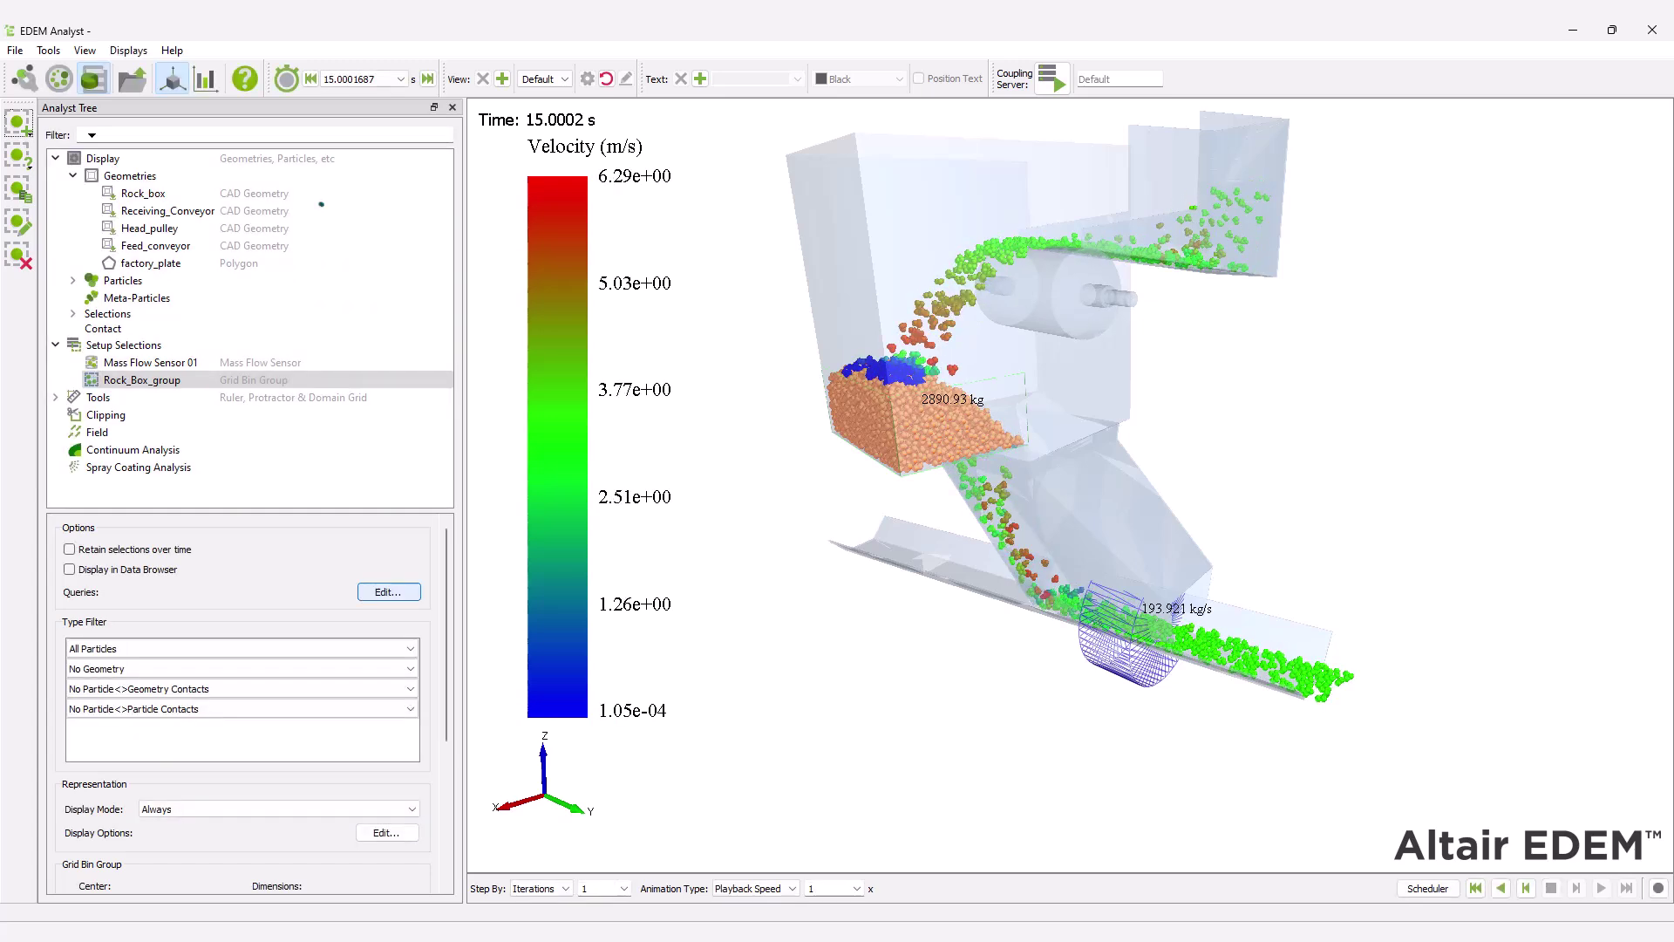
# - Create a line graph of Mass Flow Sensor 01's Mass Flow Rate over time
pyautogui.click(204, 85)
pyautogui.click(159, 260)
pyautogui.click(165, 282)
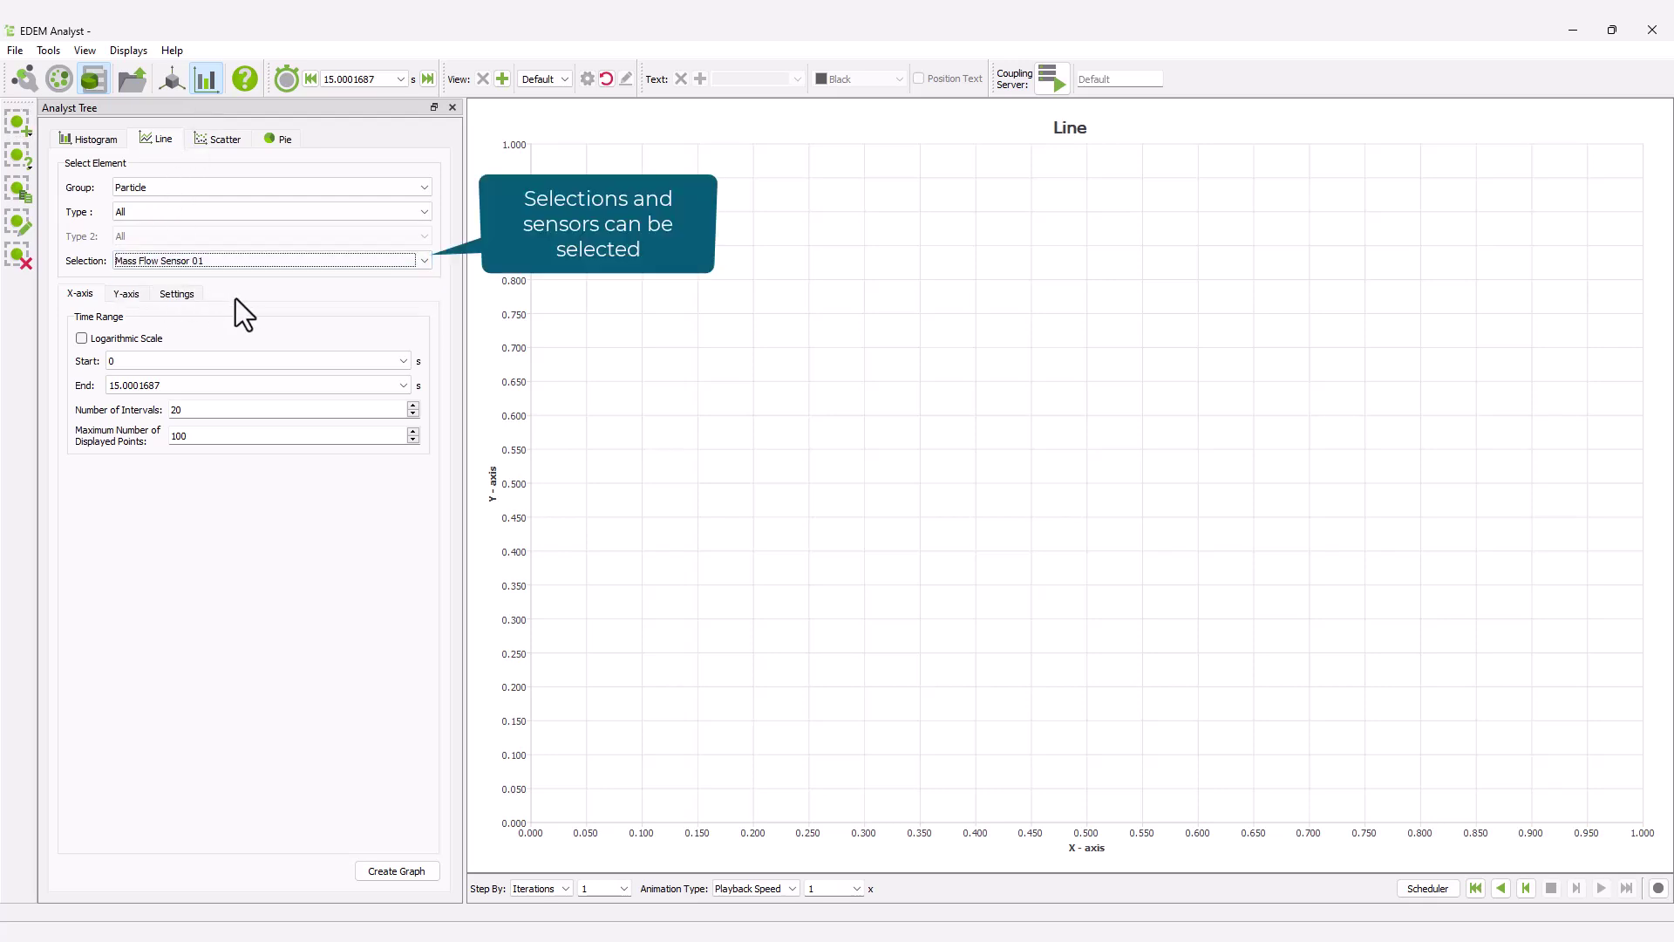
pyautogui.click(126, 293)
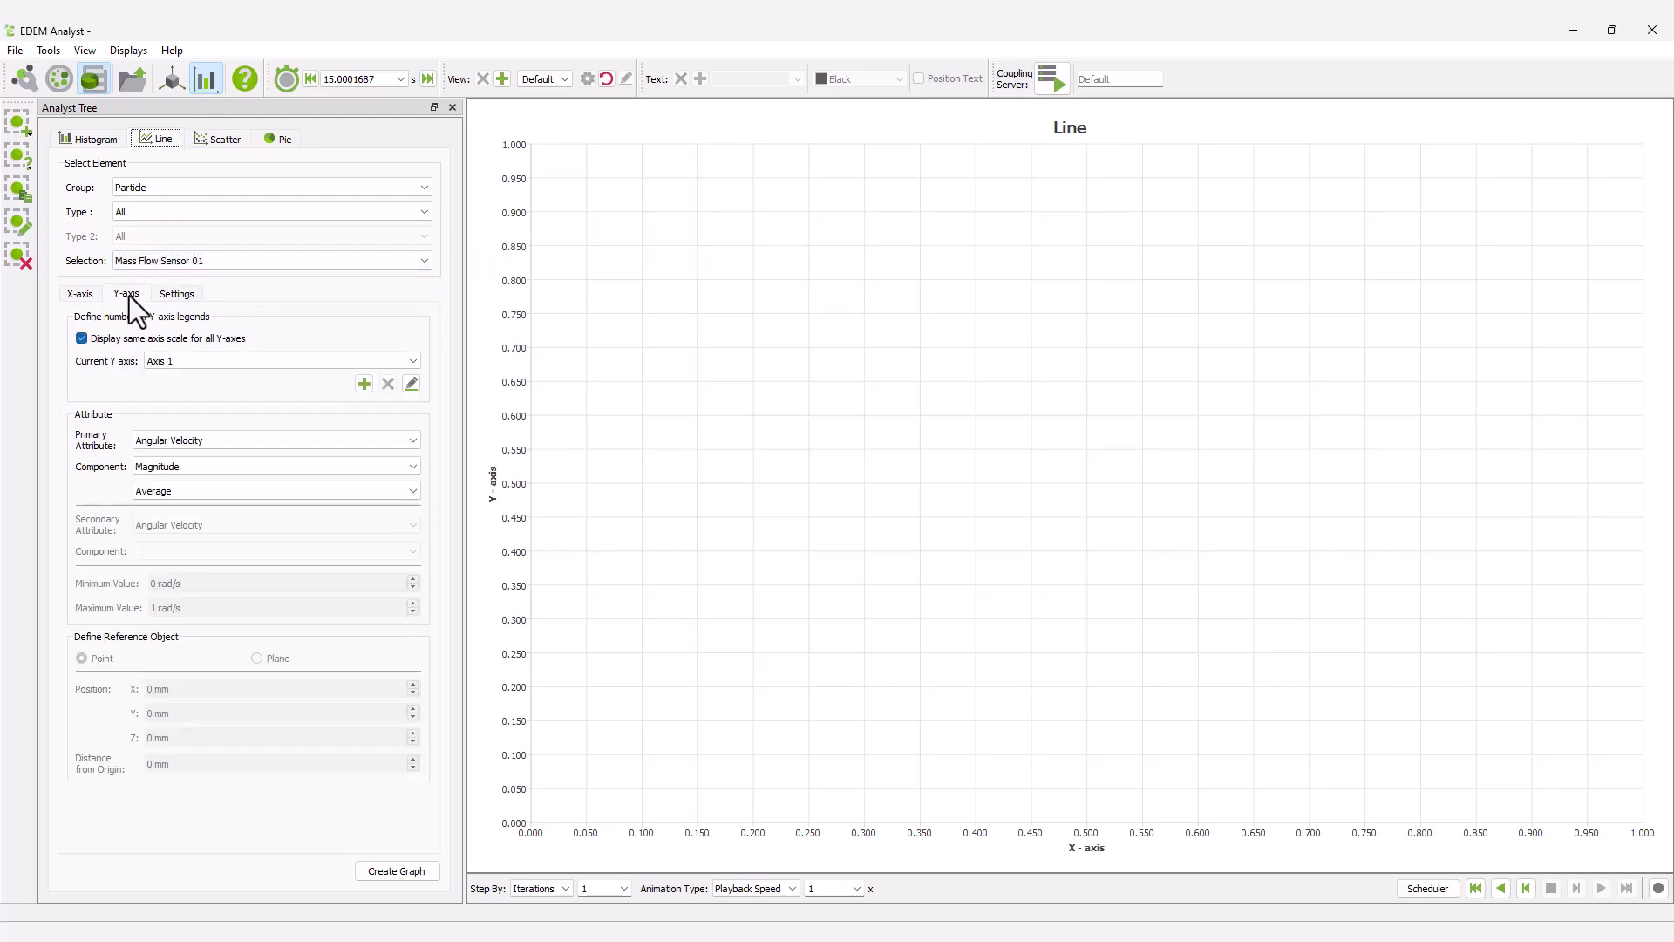
pyautogui.click(197, 439)
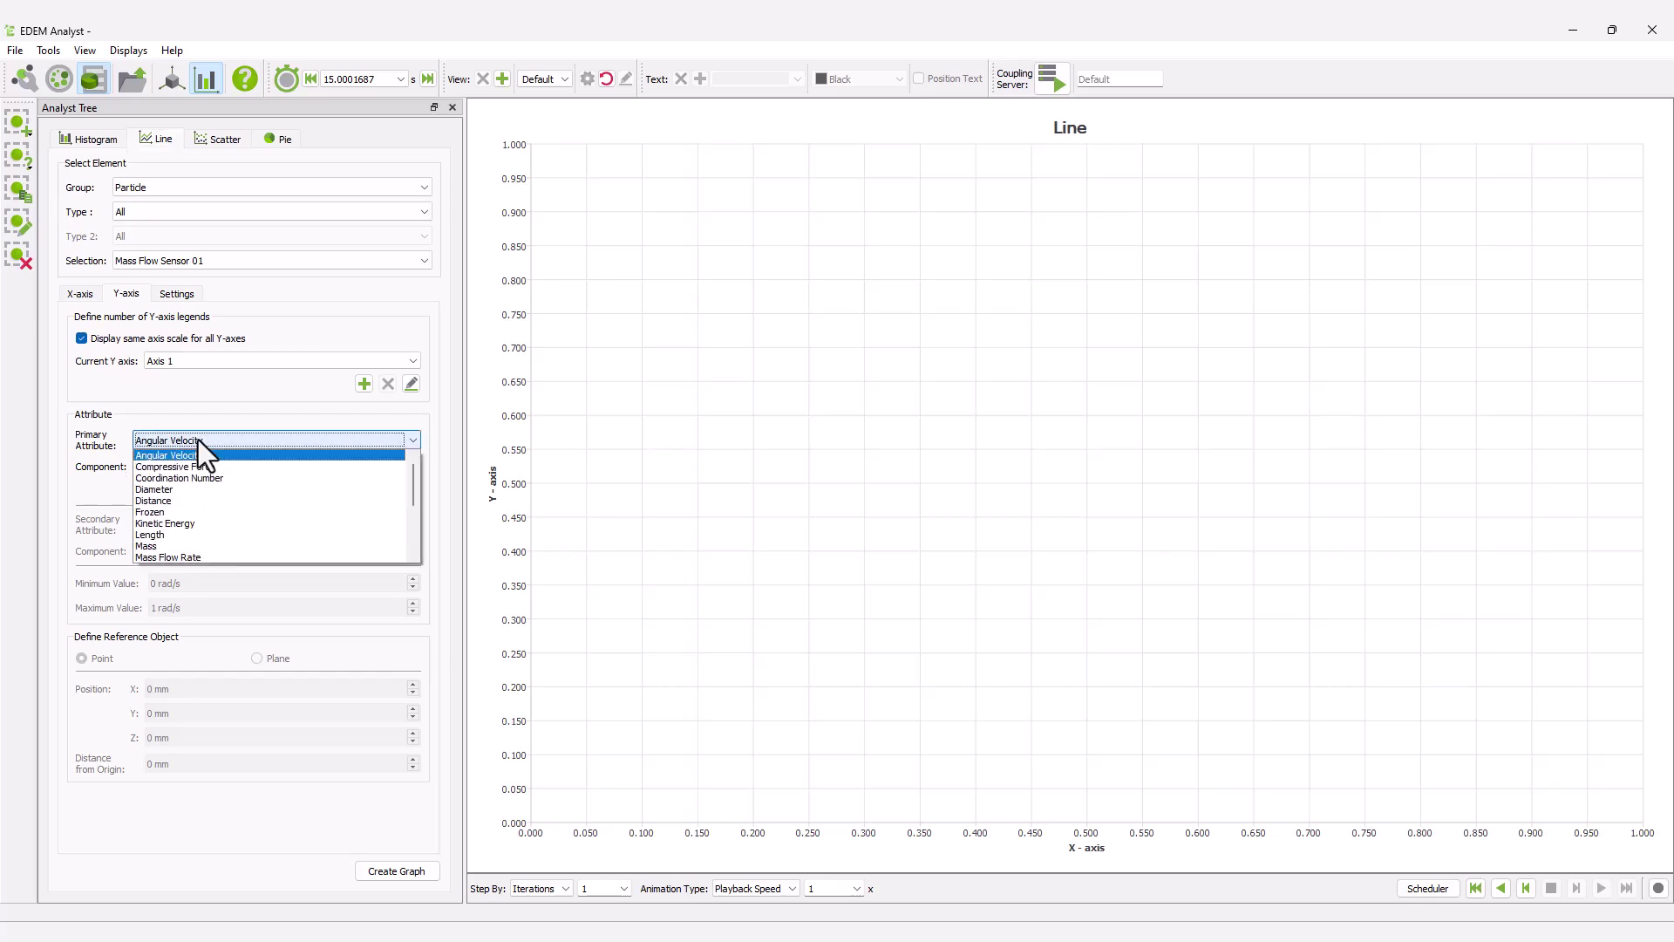
pyautogui.click(197, 556)
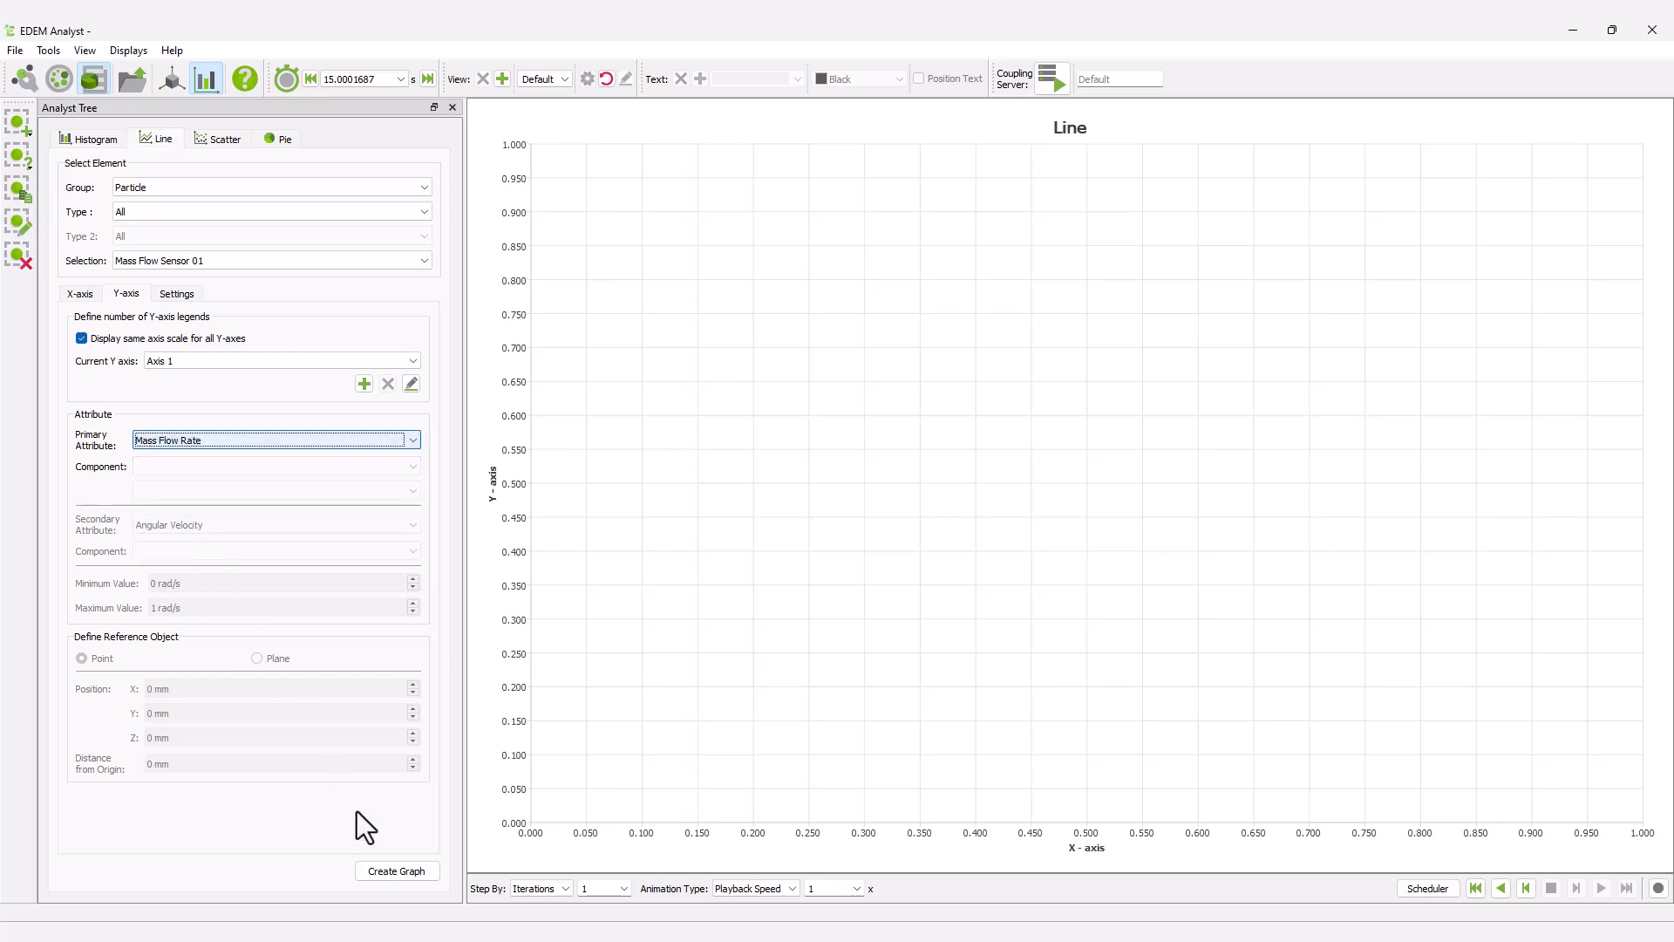
pyautogui.click(382, 871)
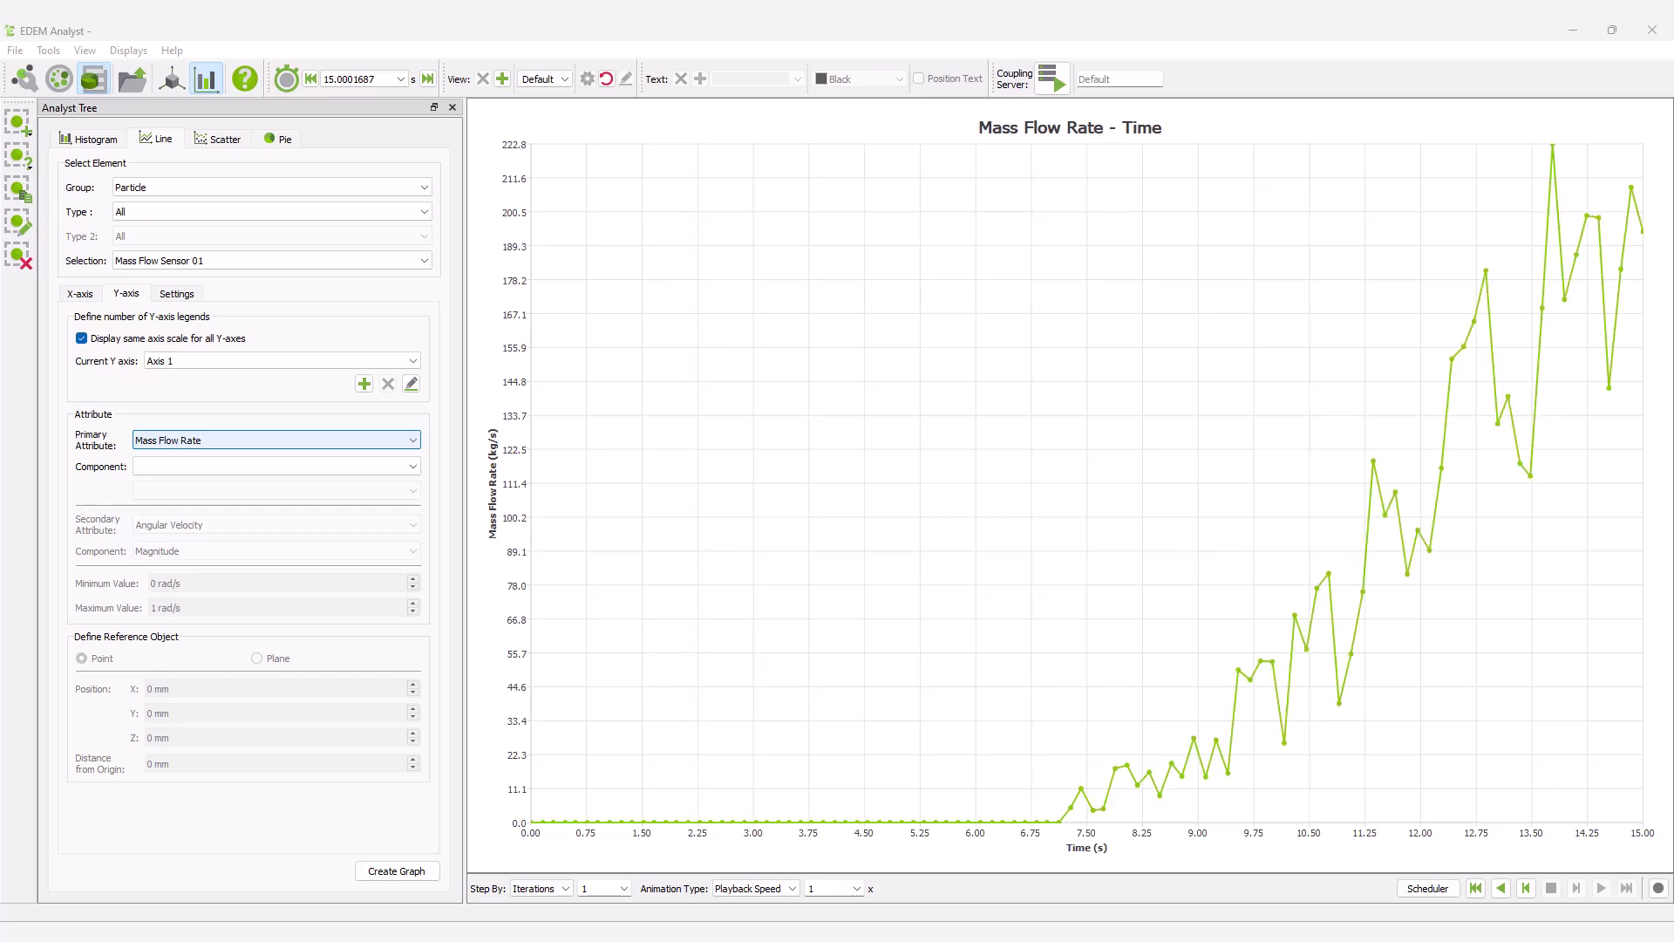
# - Create a line graph of Rock_Box_group's Total Mass over time
pyautogui.click(164, 261)
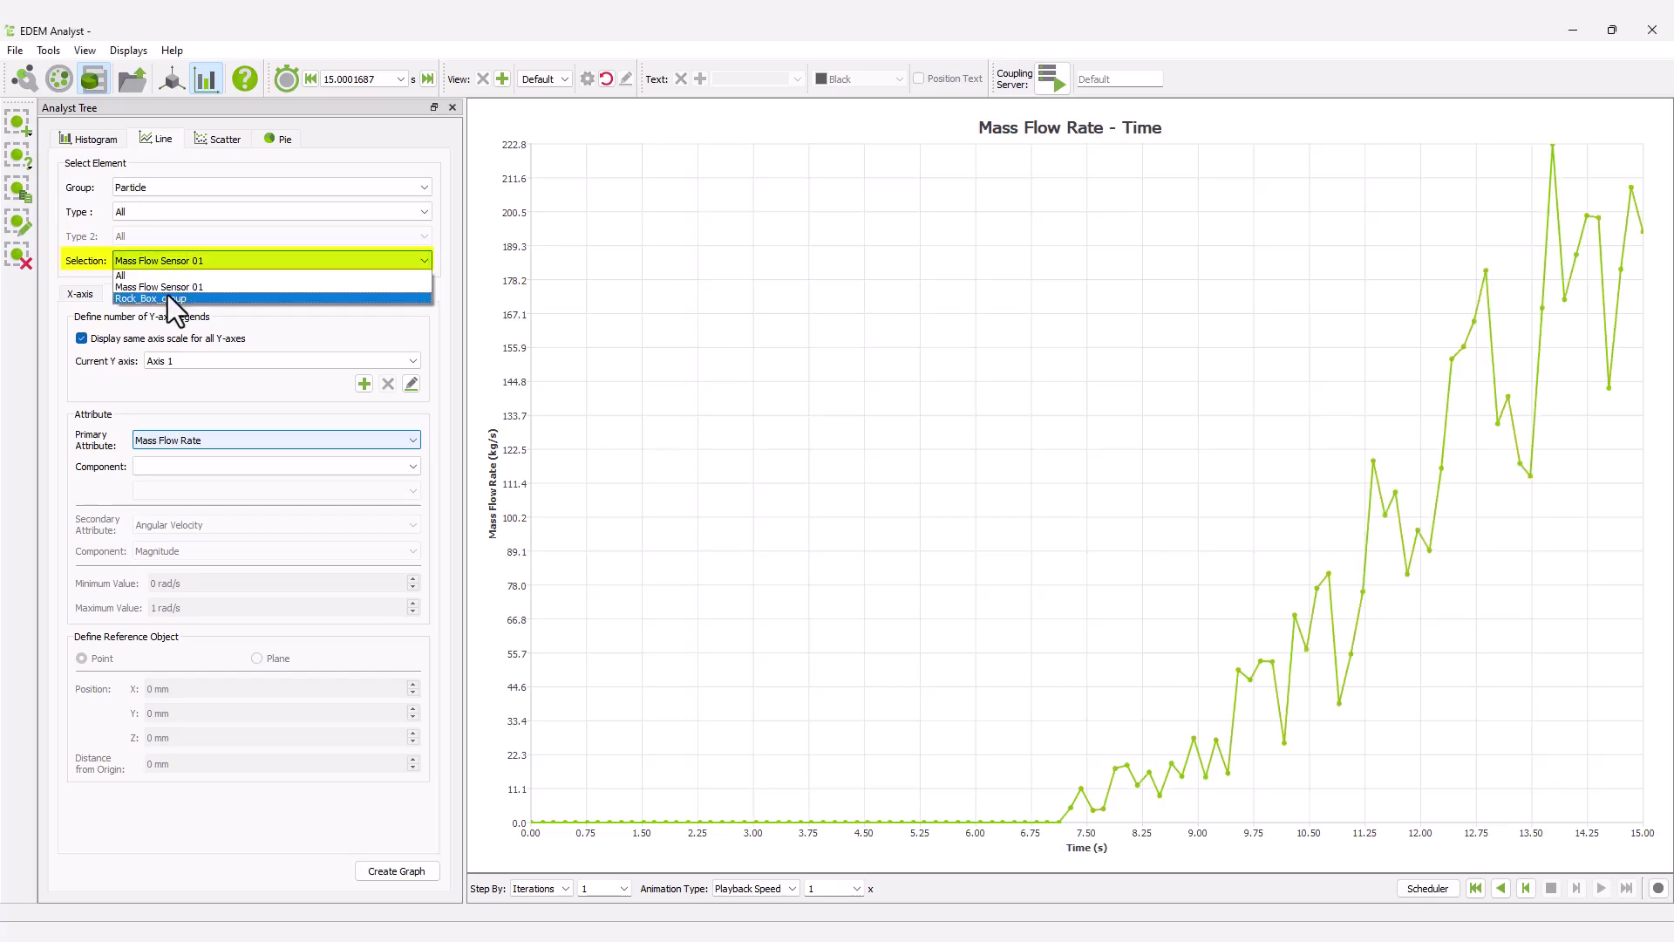
pyautogui.click(167, 297)
pyautogui.click(170, 440)
pyautogui.click(171, 548)
pyautogui.click(186, 495)
pyautogui.click(187, 542)
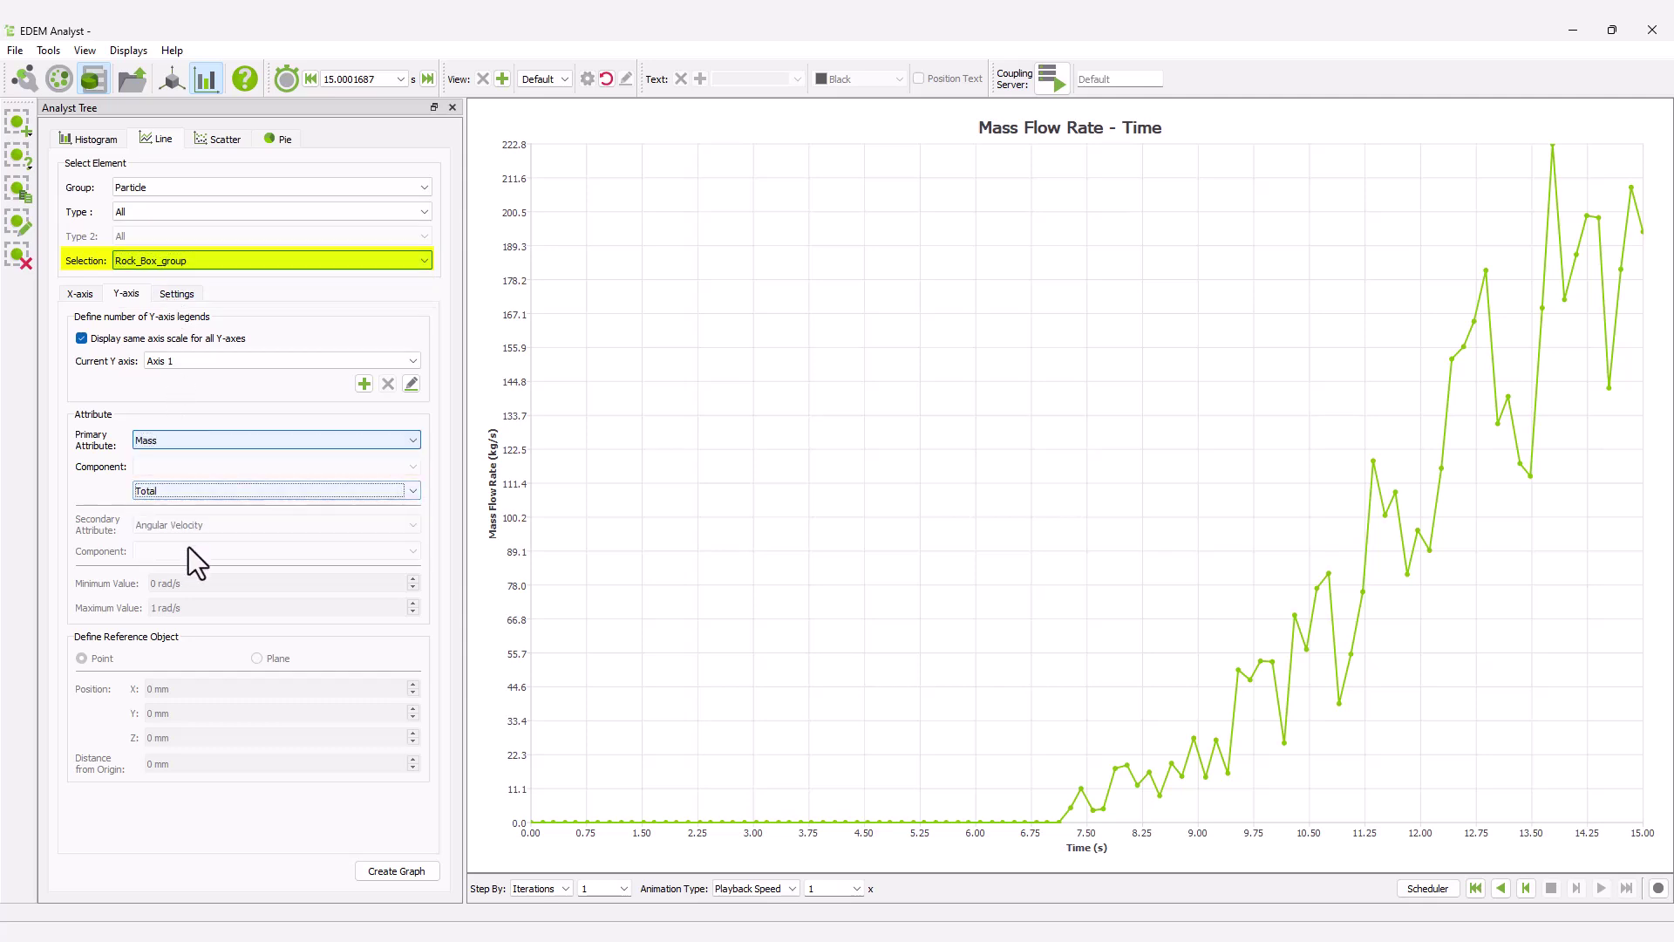
pyautogui.click(367, 872)
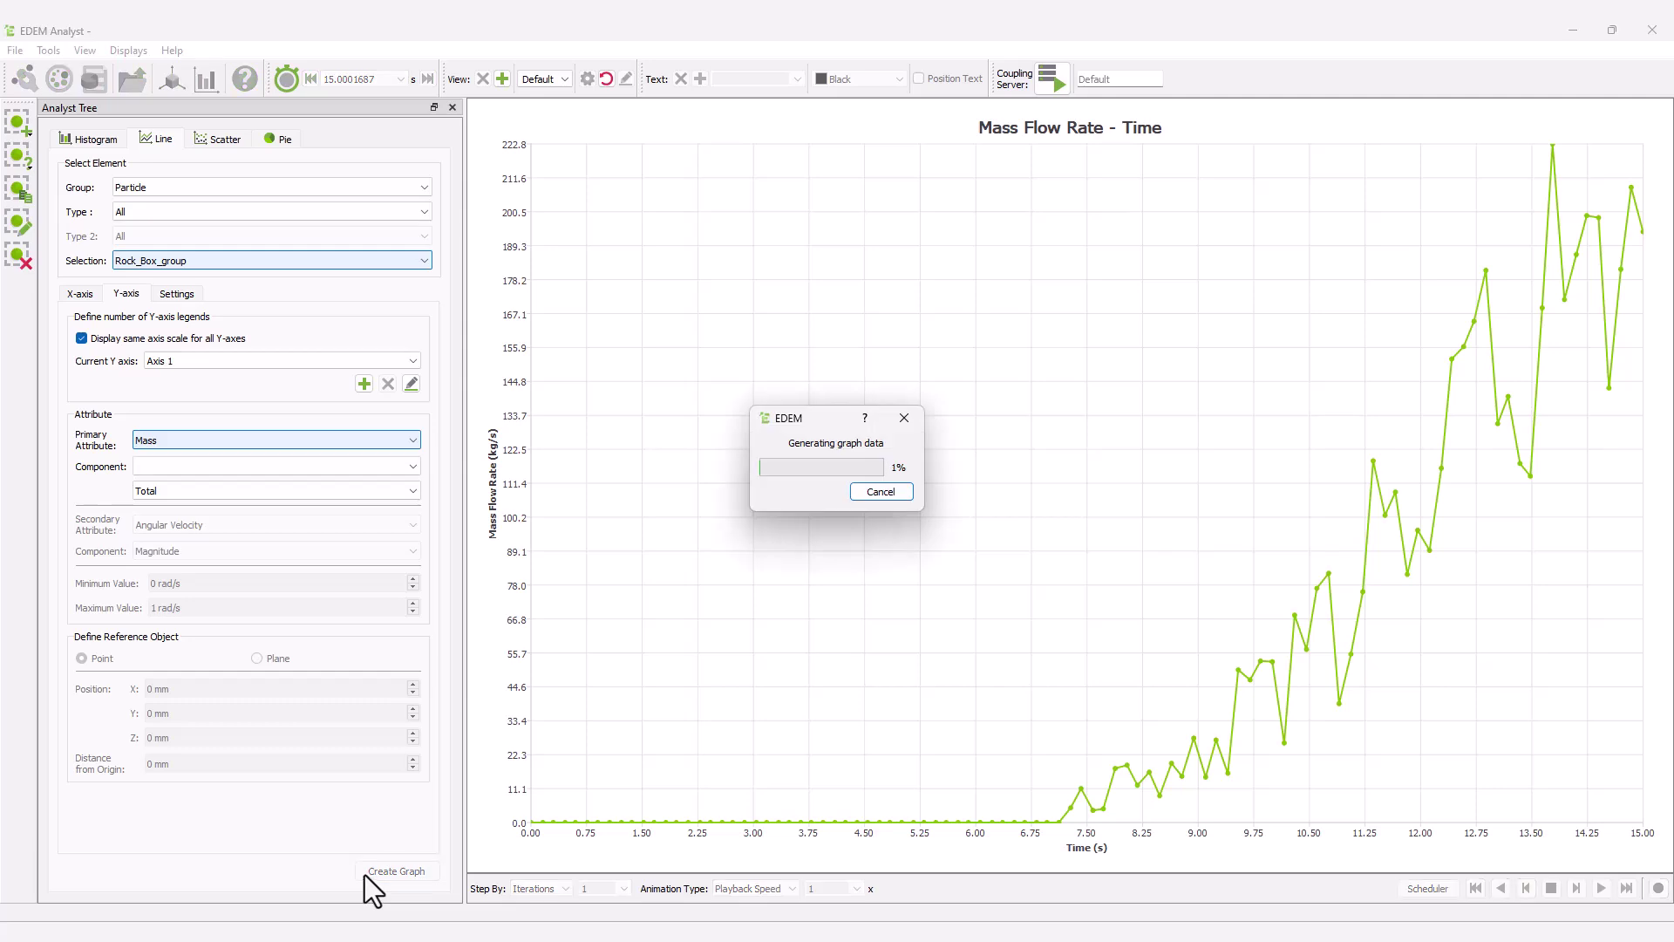